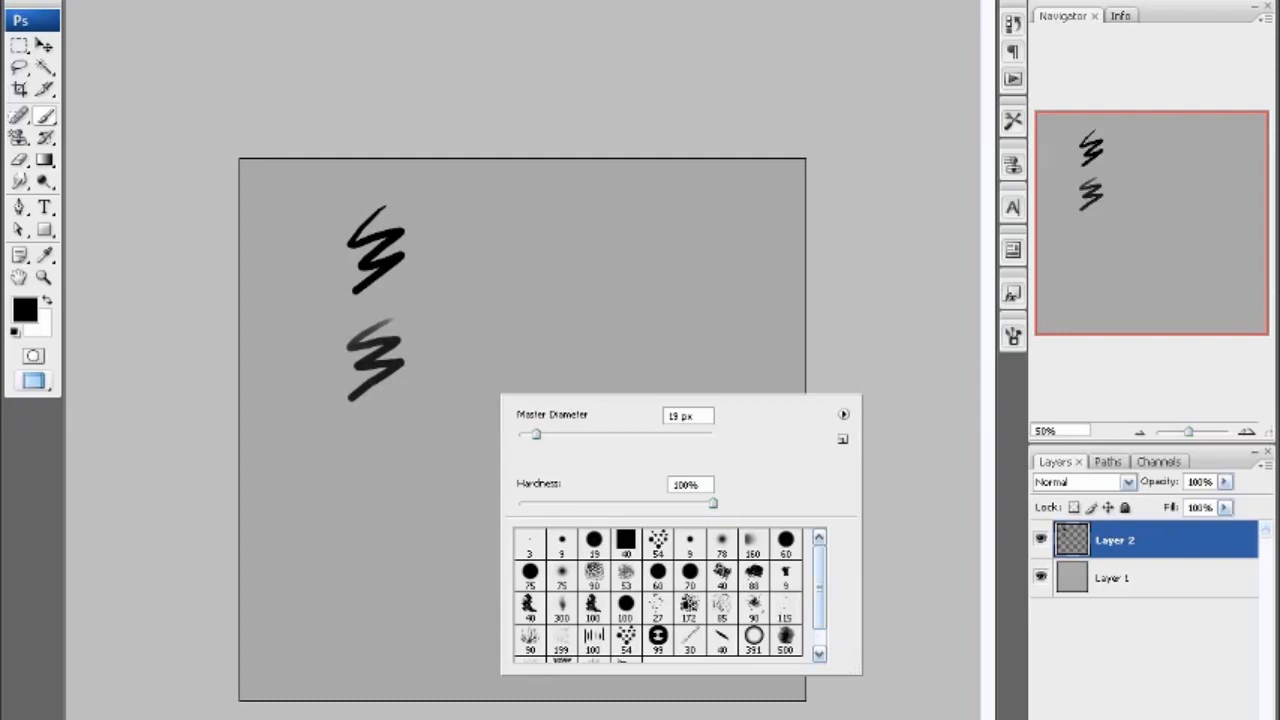
- Paint a zigzag test stroke below the existing two using the soft 78 px brush preset reduced to a small diameter
left_click(722, 543)
left_click_drag(594, 434, 533, 434)
left_click(486, 420)
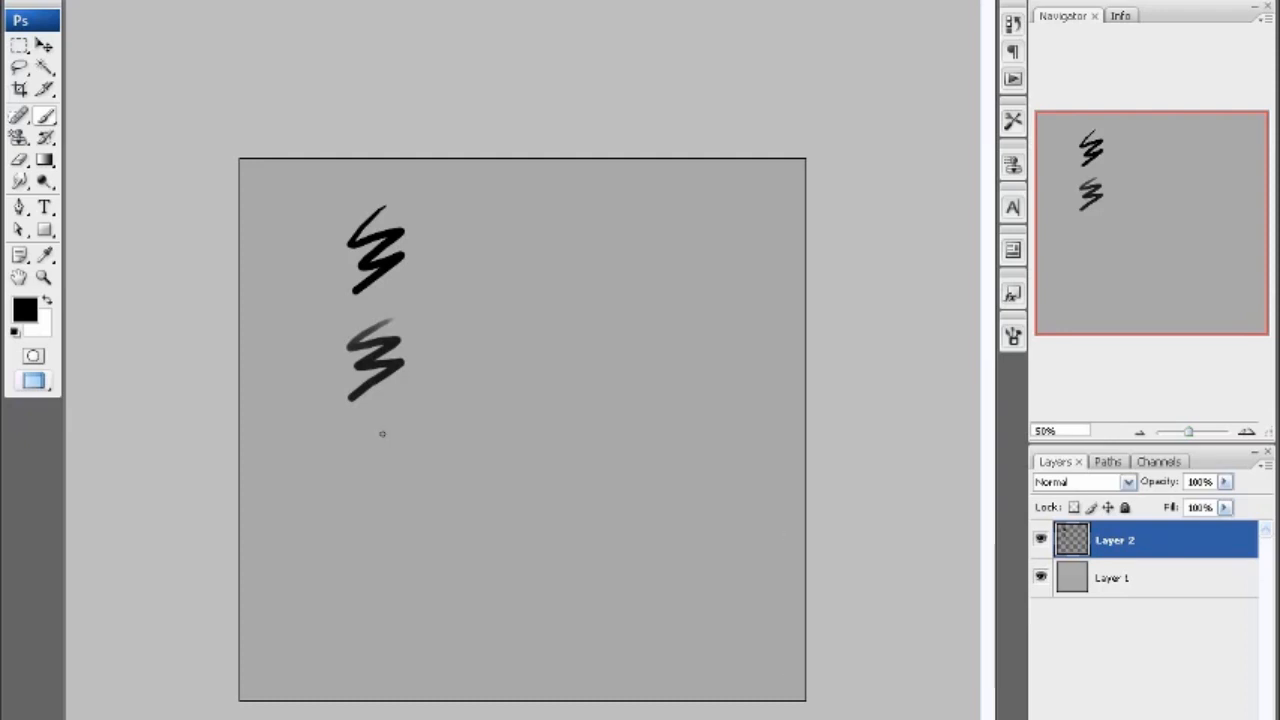
mouse_move(402, 420)
left_mouse_down()
mouse_move(408, 452)
mouse_move(360, 502)
left_mouse_up()
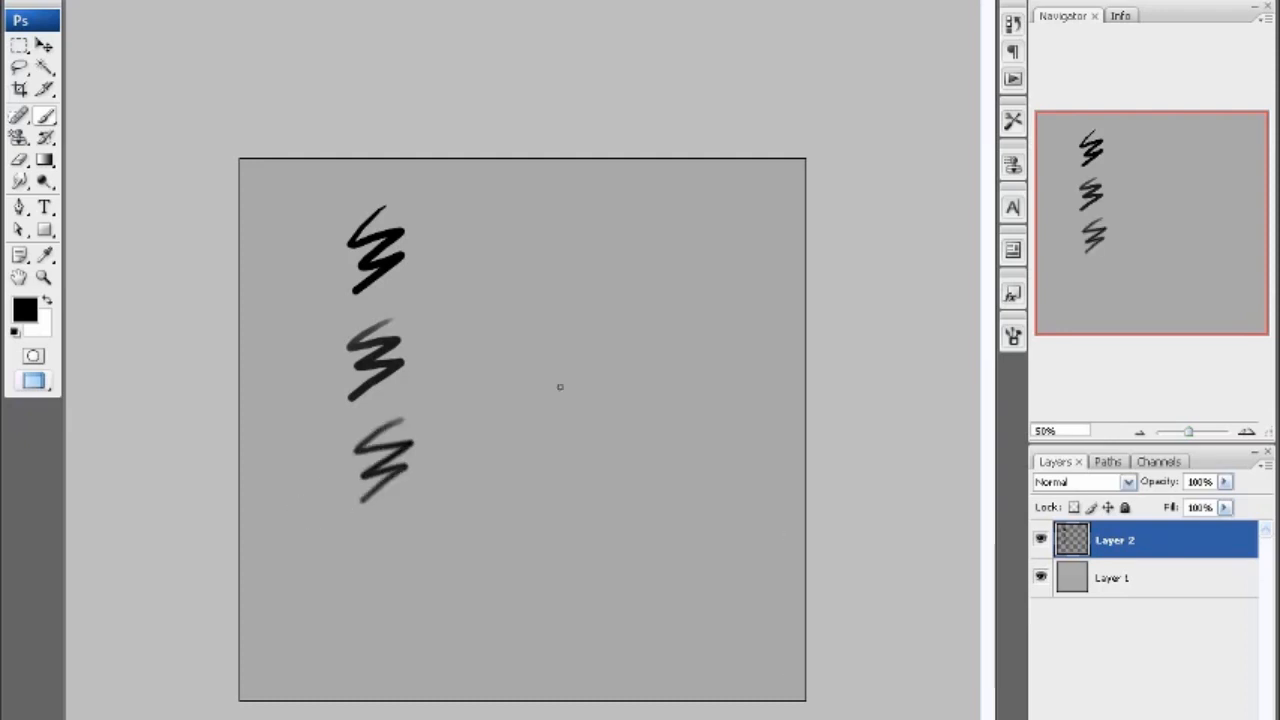
- Delete the layer holding the test strokes and add a new empty layer above the grey background
key("Delete")
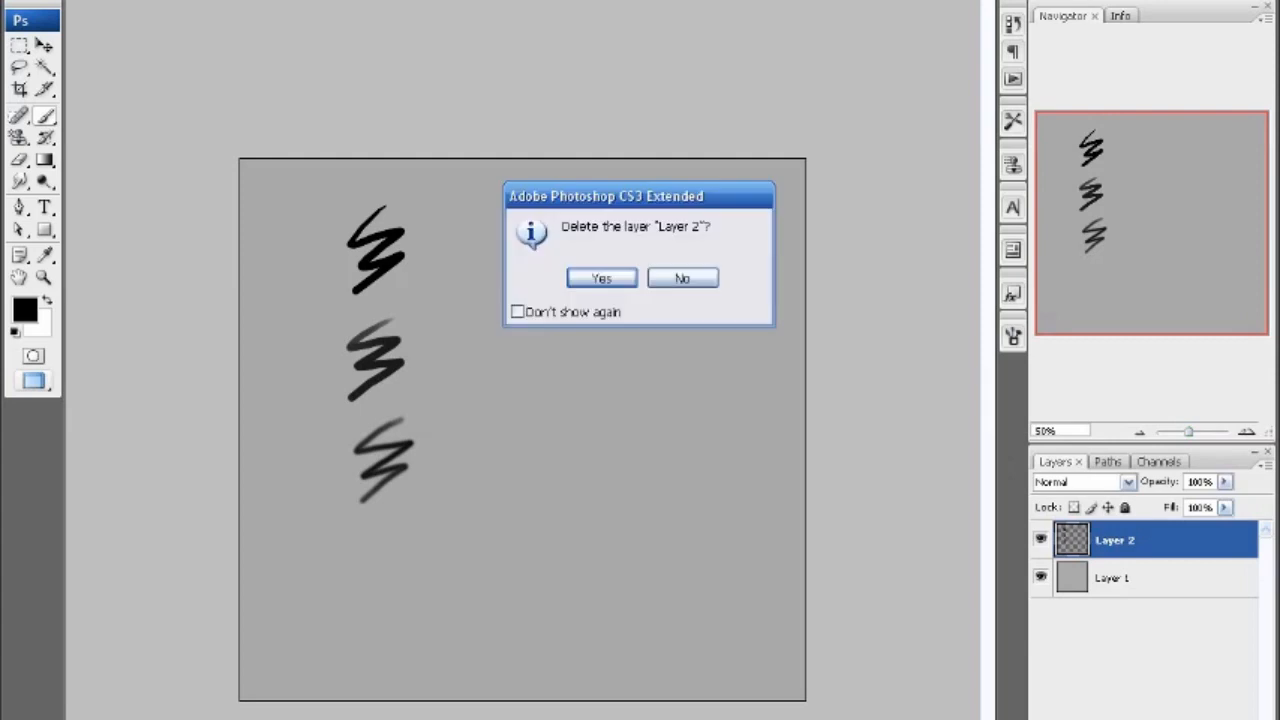
key("Return")
key("ctrl+alt+shift+n")
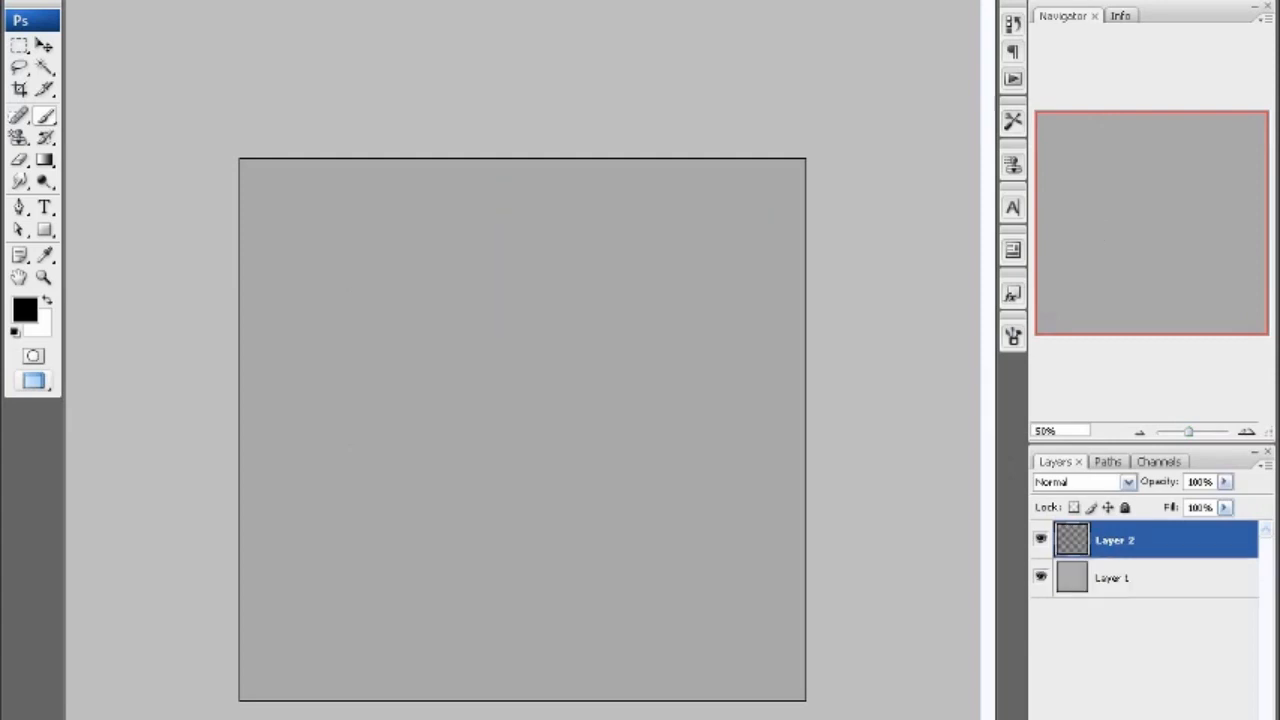
- Choose a brush preset and sketch light circles for the cranium with an oval for the side plane of the head
left_click(112, 2)
left_click(112, 2)
left_click(112, 2)
double_click(198, 126)
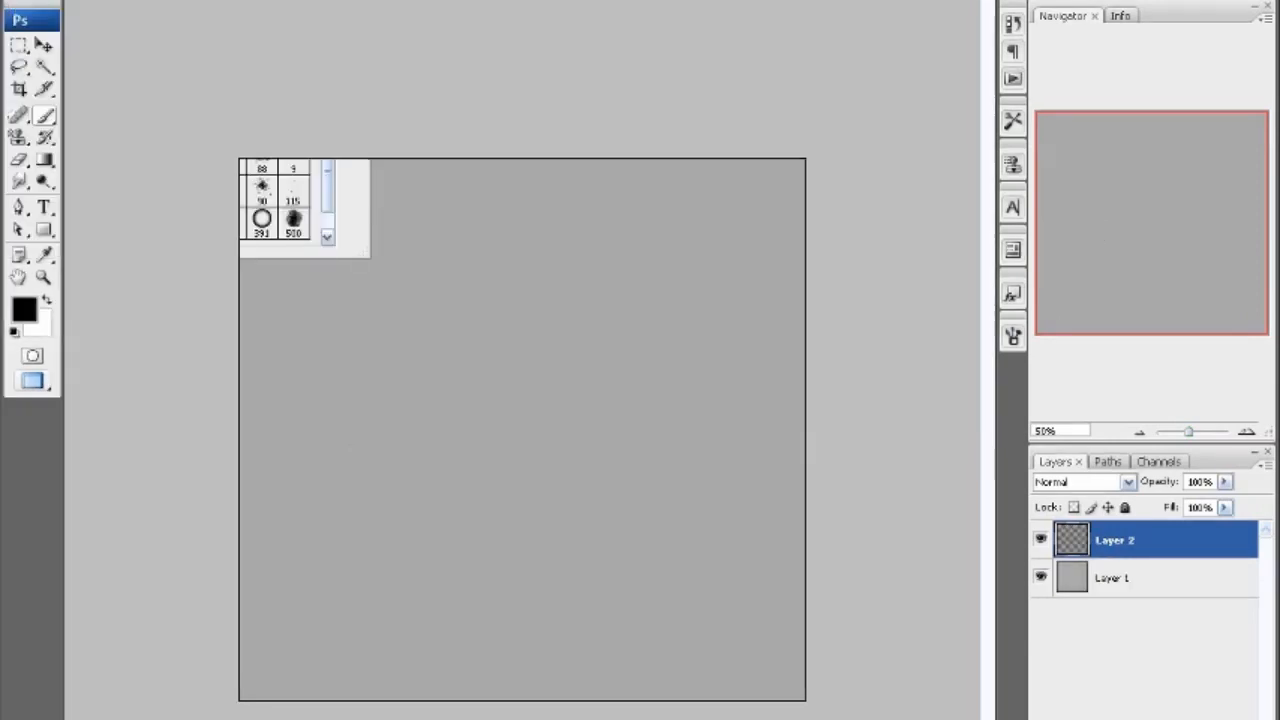
mouse_move(689, 372)
left_mouse_down()
mouse_move(677, 277)
mouse_move(691, 391)
mouse_move(654, 426)
left_mouse_up()
mouse_move(583, 242)
left_mouse_down()
mouse_move(676, 236)
mouse_move(496, 328)
left_mouse_up()
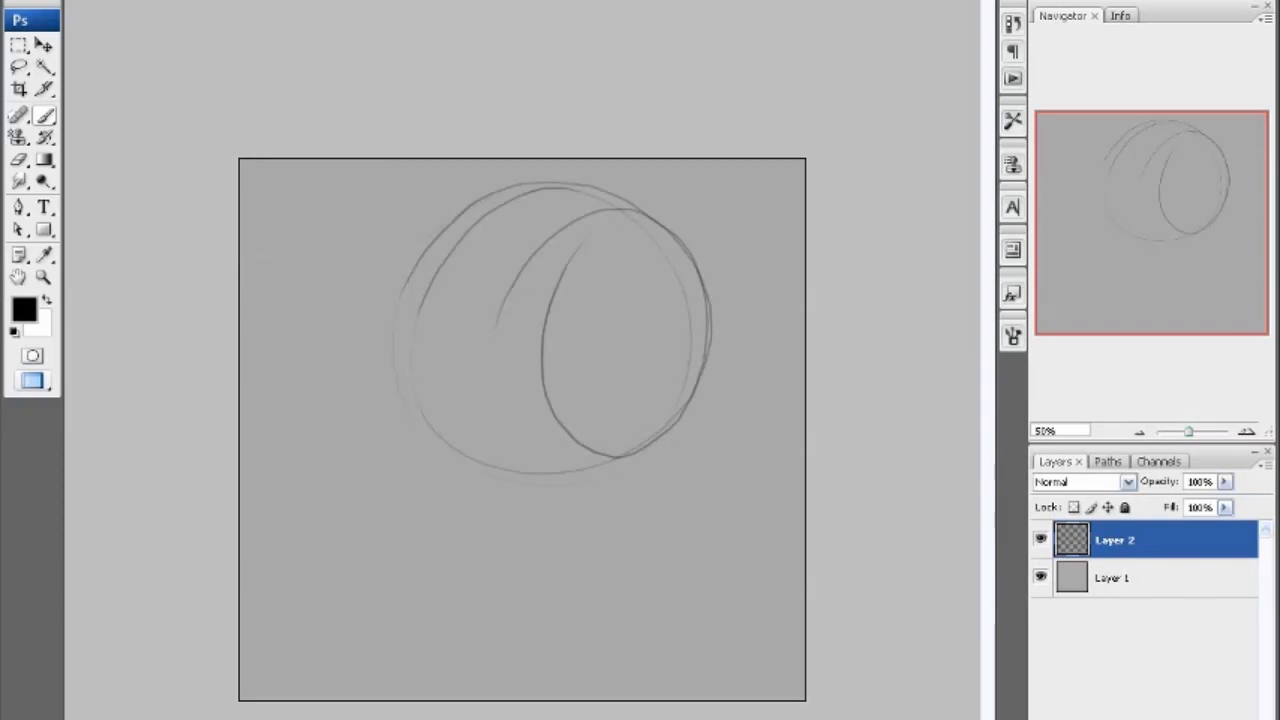
- Sketch the brow line with dark angled eyebrows and draw the forehead contour over the cranium circle
mouse_move(488, 206)
left_mouse_down()
mouse_move(706, 383)
mouse_move(626, 466)
left_mouse_up()
left_click_drag(632, 341, 428, 411)
mouse_move(510, 408)
left_mouse_down()
mouse_move(414, 413)
mouse_move(474, 421)
mouse_move(569, 393)
left_mouse_up()
mouse_move(438, 426)
left_mouse_down()
mouse_move(392, 406)
mouse_move(400, 378)
mouse_move(404, 390)
mouse_move(398, 347)
mouse_move(466, 231)
mouse_move(498, 218)
left_mouse_up()
left_click_drag(423, 250, 482, 222)
- Darken the top and back of the skull outline, then add the ear oval and a short hairline mark
mouse_move(480, 208)
left_mouse_down()
mouse_move(588, 209)
mouse_move(674, 236)
mouse_move(706, 362)
left_mouse_up()
left_click_drag(692, 276, 678, 424)
mouse_move(707, 340)
left_mouse_down()
mouse_move(680, 424)
mouse_move(648, 468)
mouse_move(698, 398)
mouse_move(640, 480)
left_mouse_up()
mouse_move(548, 401)
left_mouse_down()
mouse_move(577, 401)
mouse_move(500, 432)
mouse_move(548, 416)
left_mouse_up()
left_click_drag(449, 292, 516, 285)
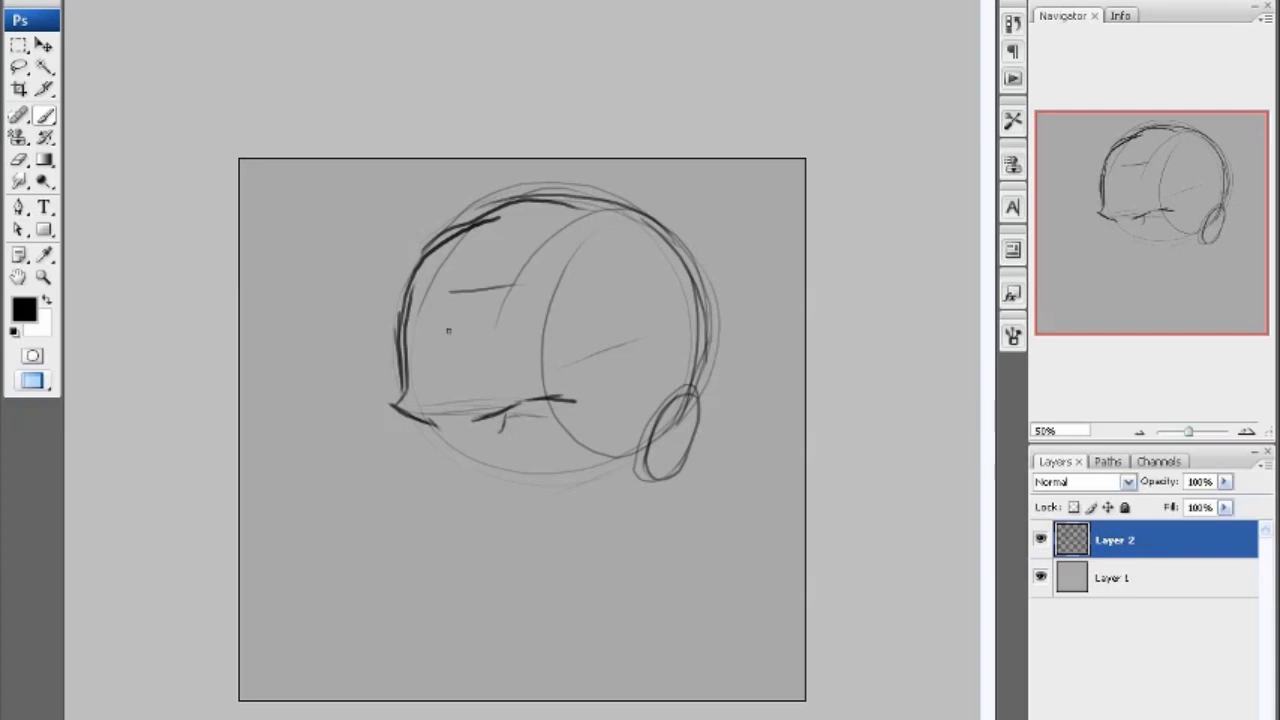
- Sketch the forehead plane line and the wedge-shaped nose, adding light cheekbone marks below the near eye area
mouse_move(454, 318)
left_mouse_down()
mouse_move(457, 451)
mouse_move(427, 509)
left_mouse_up()
mouse_move(460, 434)
left_mouse_down()
mouse_move(474, 468)
mouse_move(430, 502)
mouse_move(470, 506)
mouse_move(442, 436)
mouse_move(479, 428)
mouse_move(461, 425)
left_mouse_up()
mouse_move(471, 420)
left_mouse_down()
mouse_move(560, 398)
mouse_move(624, 421)
mouse_move(590, 466)
left_mouse_up()
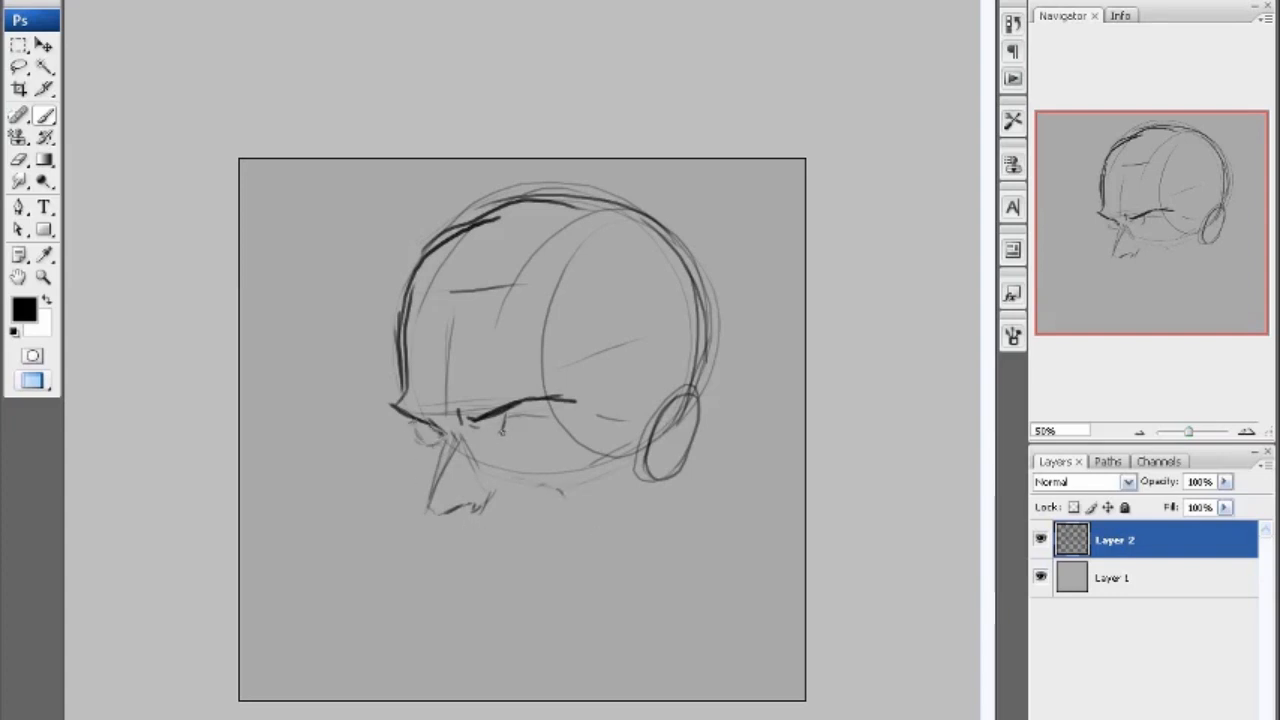
- Draw both eyes under the brows, undoing unwanted strokes, and darken the far eyebrow
mouse_move(532, 415)
left_mouse_down()
mouse_move(546, 418)
mouse_move(491, 419)
mouse_move(508, 434)
mouse_move(542, 424)
mouse_move(527, 427)
left_mouse_up()
key("ctrl+z")
key("ctrl+z")
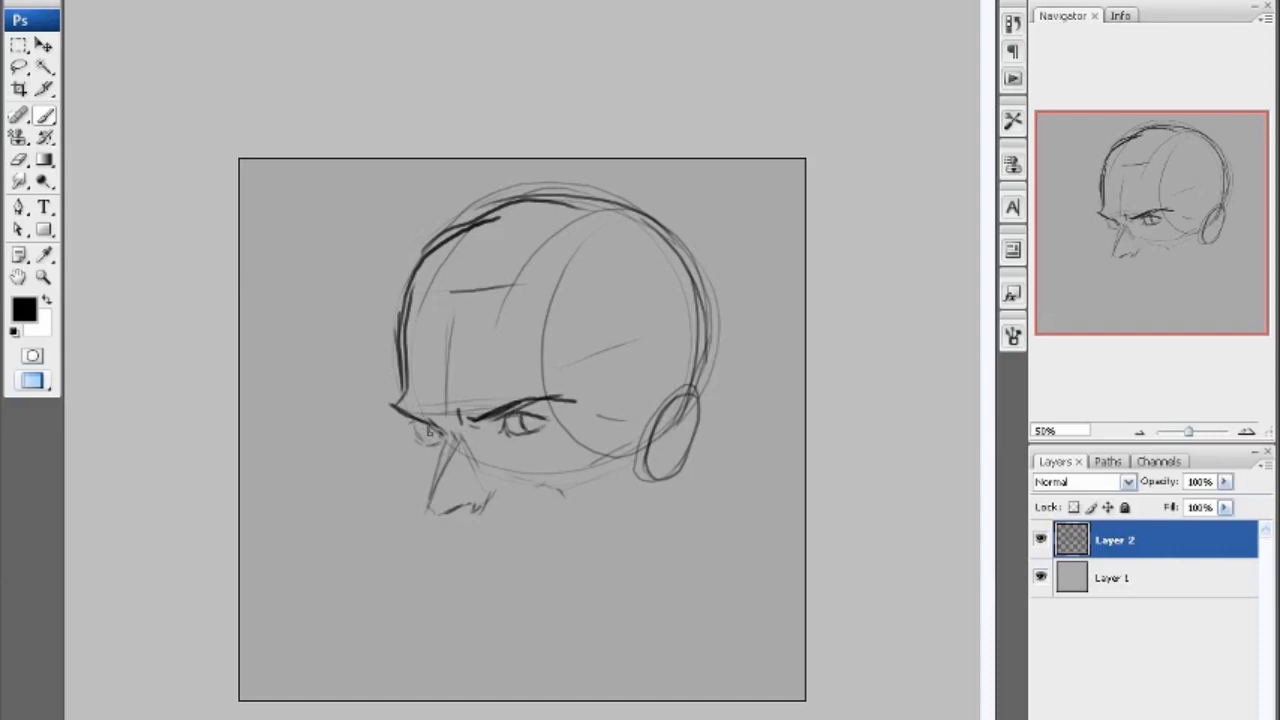
key("ctrl+z")
mouse_move(393, 404)
left_mouse_down()
mouse_move(411, 427)
mouse_move(438, 426)
mouse_move(402, 422)
left_mouse_up()
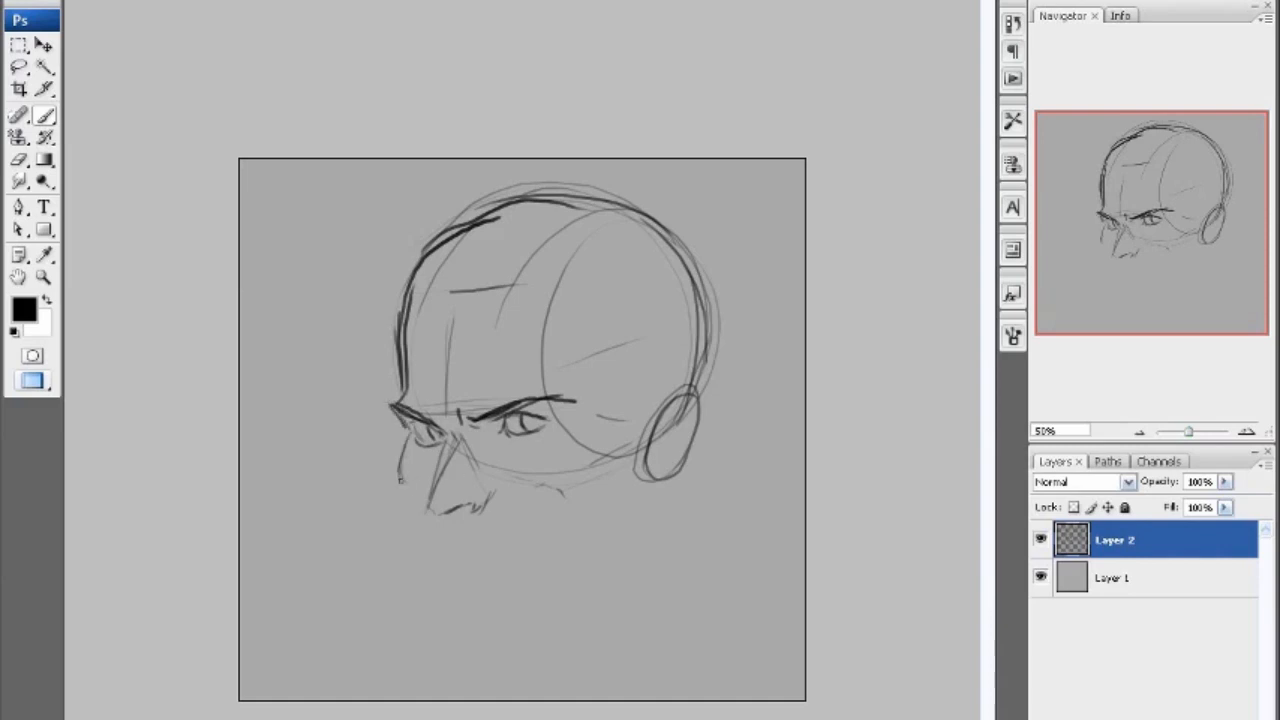
- Sketch the far cheek, jaw and chin outline, and define the nose base and mouth line
left_click_drag(476, 485, 446, 445)
left_click_drag(460, 607, 520, 614)
left_click_drag(638, 452, 638, 506)
mouse_move(610, 555)
left_mouse_down()
mouse_move(522, 607)
mouse_move(552, 594)
left_mouse_up()
mouse_move(398, 464)
left_mouse_down()
mouse_move(441, 588)
mouse_move(500, 614)
mouse_move(448, 608)
left_mouse_up()
key("ctrl+z")
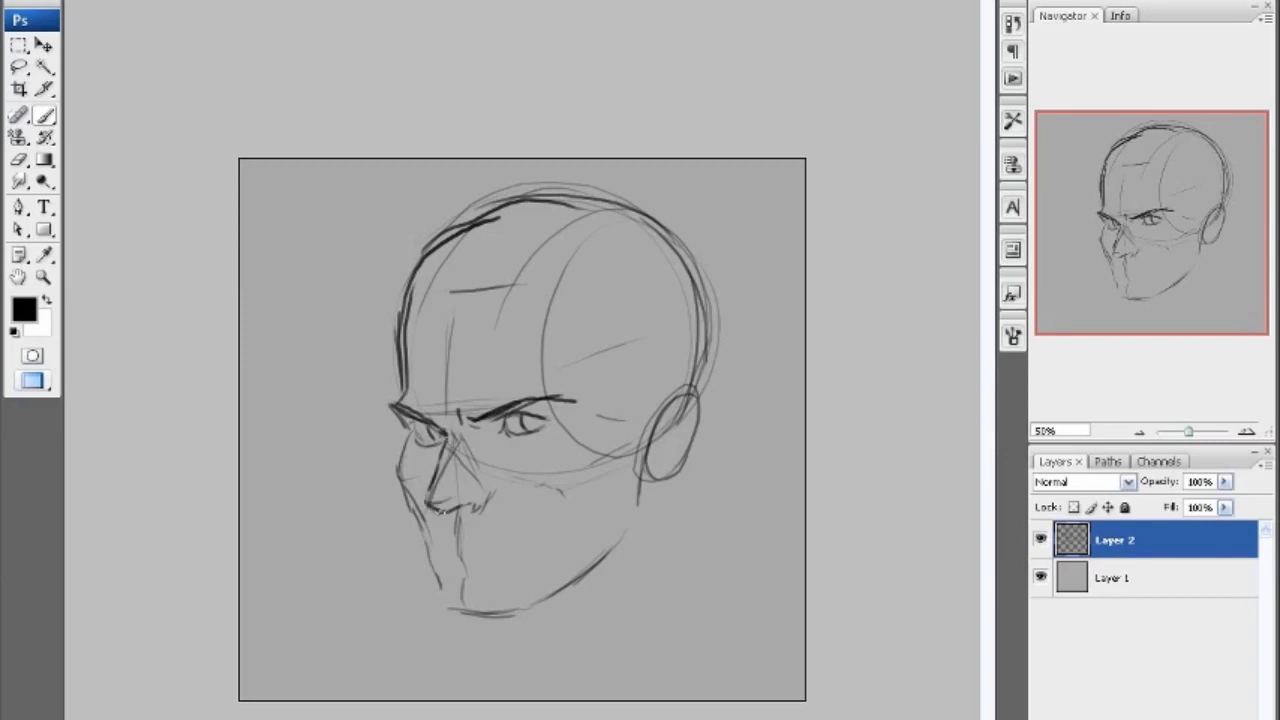
mouse_move(482, 499)
left_mouse_down()
mouse_move(444, 510)
mouse_move(455, 522)
left_mouse_up()
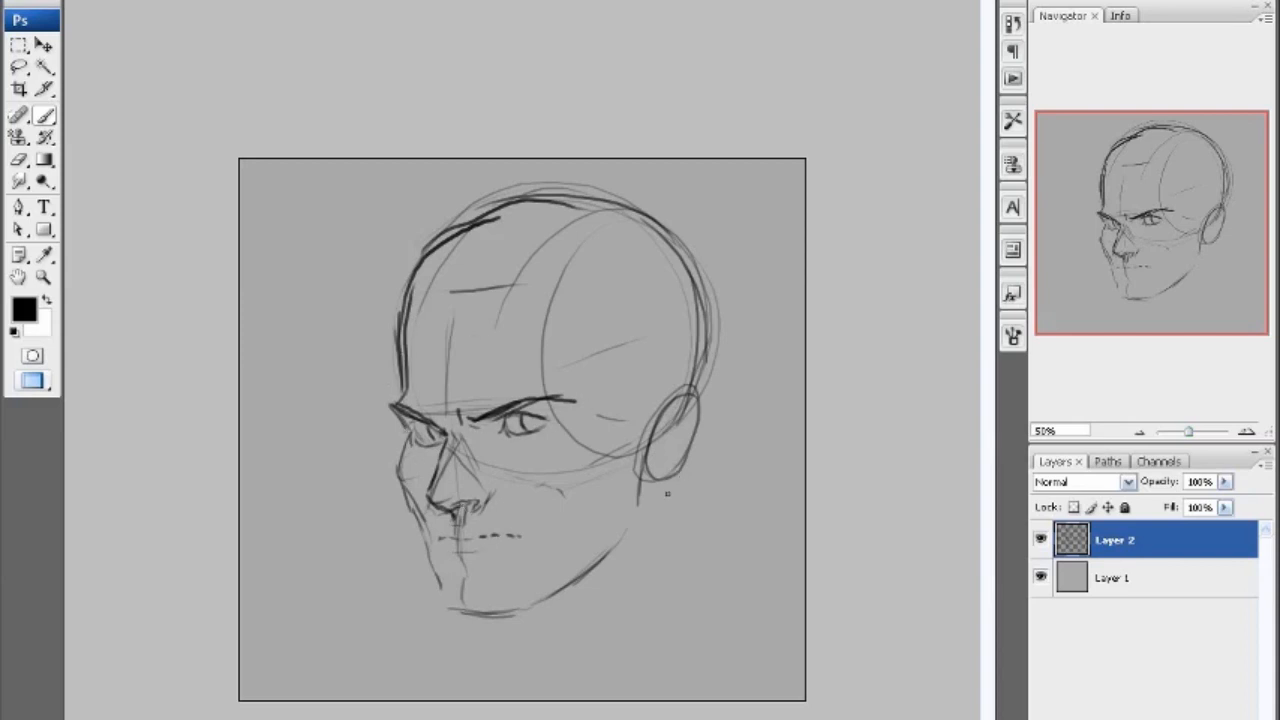
- Sketch the neck lines below the ear and chin, with the collar and shoulder lines at the base
left_click_drag(677, 488, 688, 567)
mouse_move(671, 504)
left_mouse_down()
mouse_move(679, 584)
mouse_move(665, 572)
left_mouse_up()
left_click_drag(670, 638, 619, 682)
left_click_drag(496, 630, 502, 687)
left_click_drag(520, 668, 516, 689)
mouse_move(533, 699)
left_mouse_down()
mouse_move(596, 672)
mouse_move(654, 623)
left_mouse_up()
mouse_move(665, 530)
left_mouse_down()
mouse_move(679, 597)
mouse_move(754, 622)
left_mouse_up()
- Darken the back of the skull outline, then draw the ear's inner folds and heavier rim
mouse_move(391, 394)
left_mouse_down()
mouse_move(409, 254)
mouse_move(512, 185)
left_mouse_up()
key("ctrl+z")
mouse_move(717, 337)
left_mouse_down()
mouse_move(708, 404)
mouse_move(717, 311)
mouse_move(612, 209)
left_mouse_up()
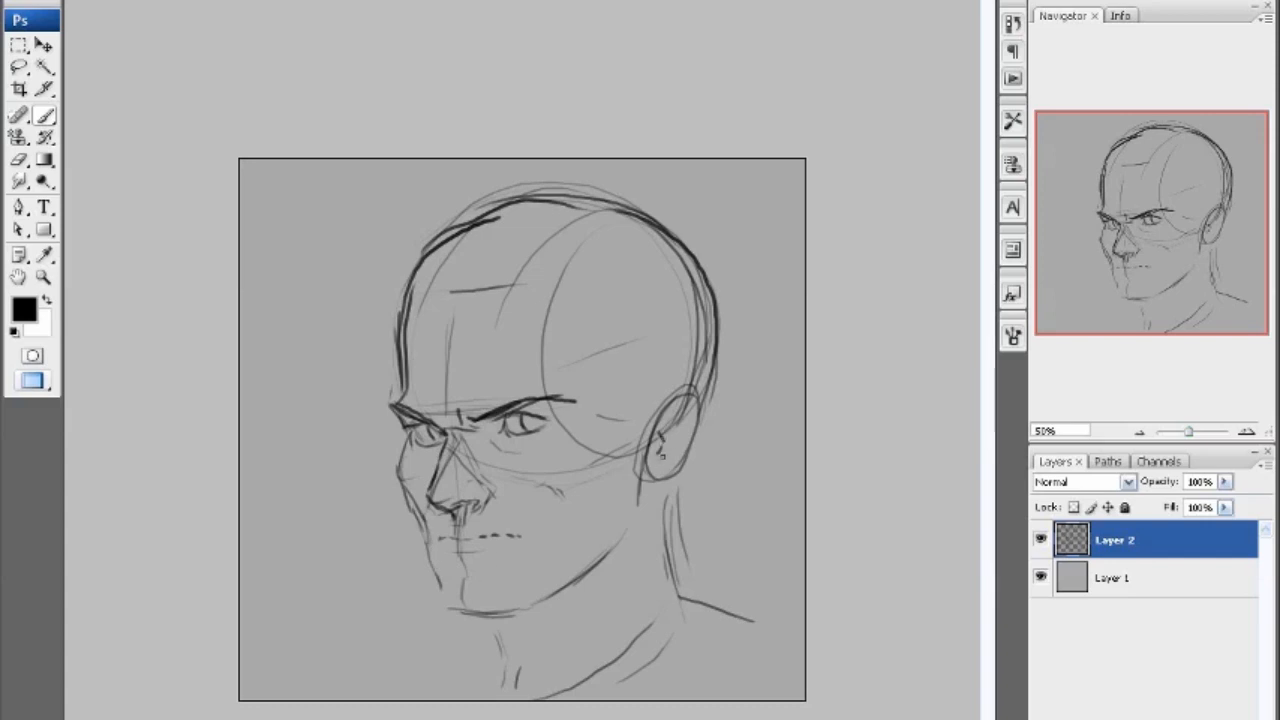
left_click_drag(662, 456, 690, 420)
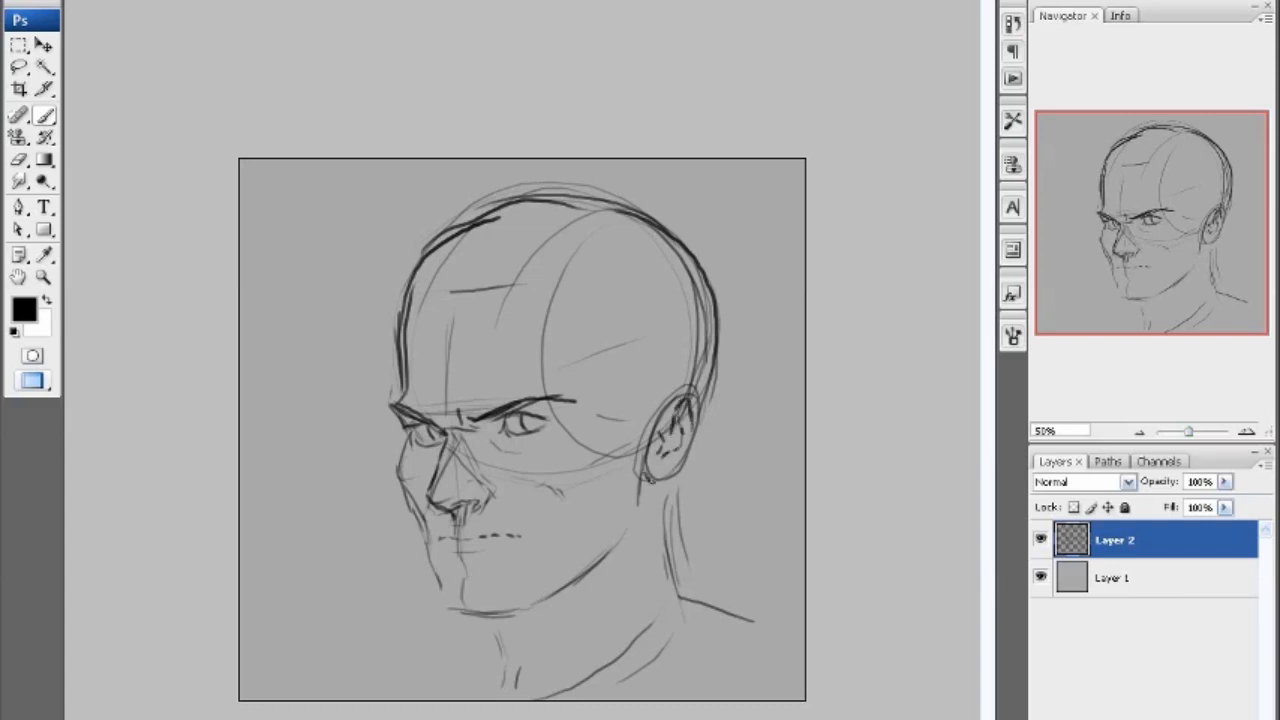
mouse_move(651, 479)
left_mouse_down()
mouse_move(695, 439)
mouse_move(690, 388)
mouse_move(637, 448)
mouse_move(710, 410)
mouse_move(719, 359)
mouse_move(698, 451)
left_mouse_up()
left_click_drag(632, 513, 621, 558)
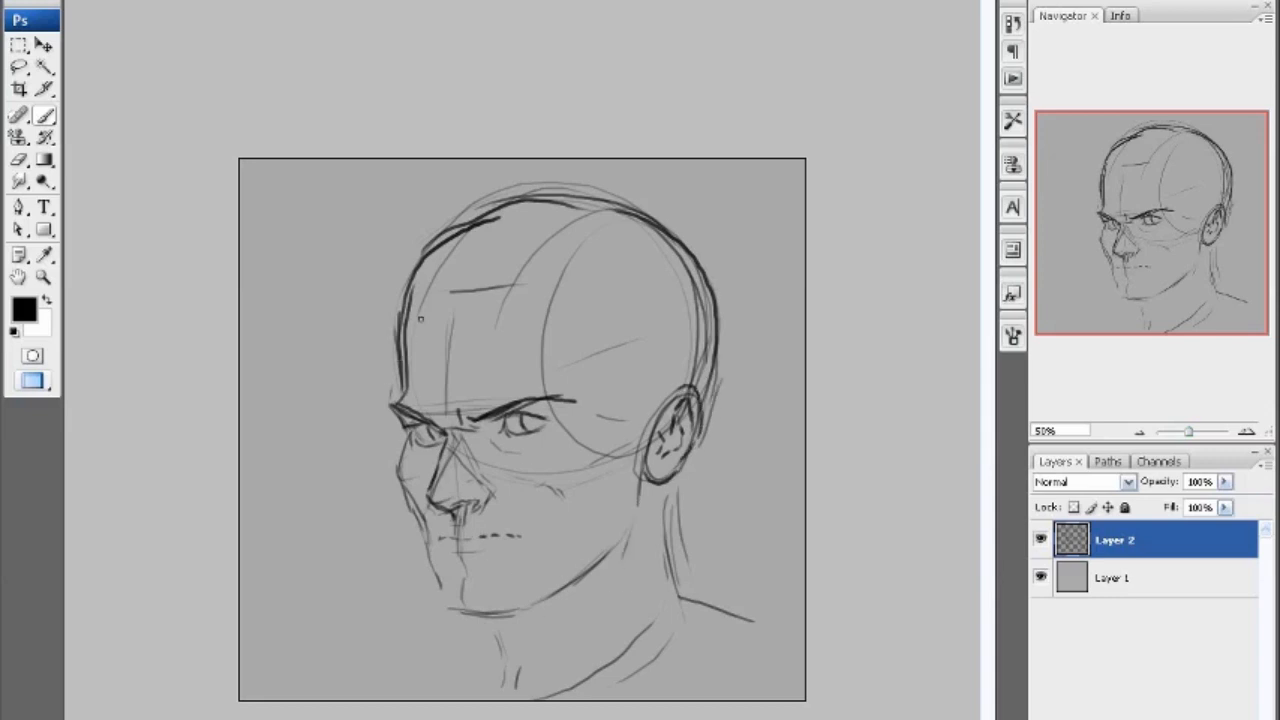
- Erase the stray construction lines outside the top of the skull
key("e")
mouse_move(423, 229)
left_mouse_down()
mouse_move(555, 195)
mouse_move(670, 210)
mouse_move(500, 210)
mouse_move(412, 264)
left_mouse_up()
- Strengthen the front neck lines and extend both shoulder lines with the brush
key("b")
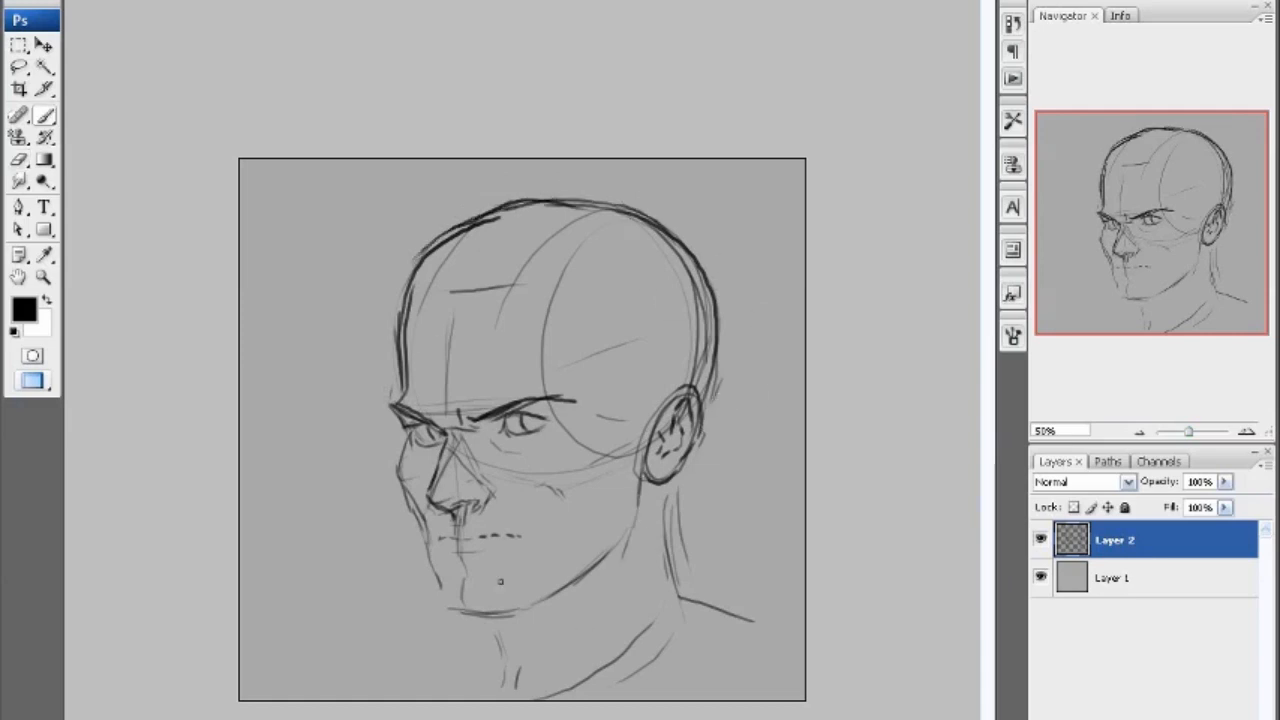
left_click_drag(500, 642, 513, 690)
mouse_move(674, 570)
left_mouse_down()
mouse_move(740, 628)
mouse_move(792, 650)
left_mouse_up()
mouse_move(482, 650)
left_mouse_down()
mouse_move(445, 667)
mouse_move(308, 690)
left_mouse_up()
left_click_drag(538, 701, 580, 694)
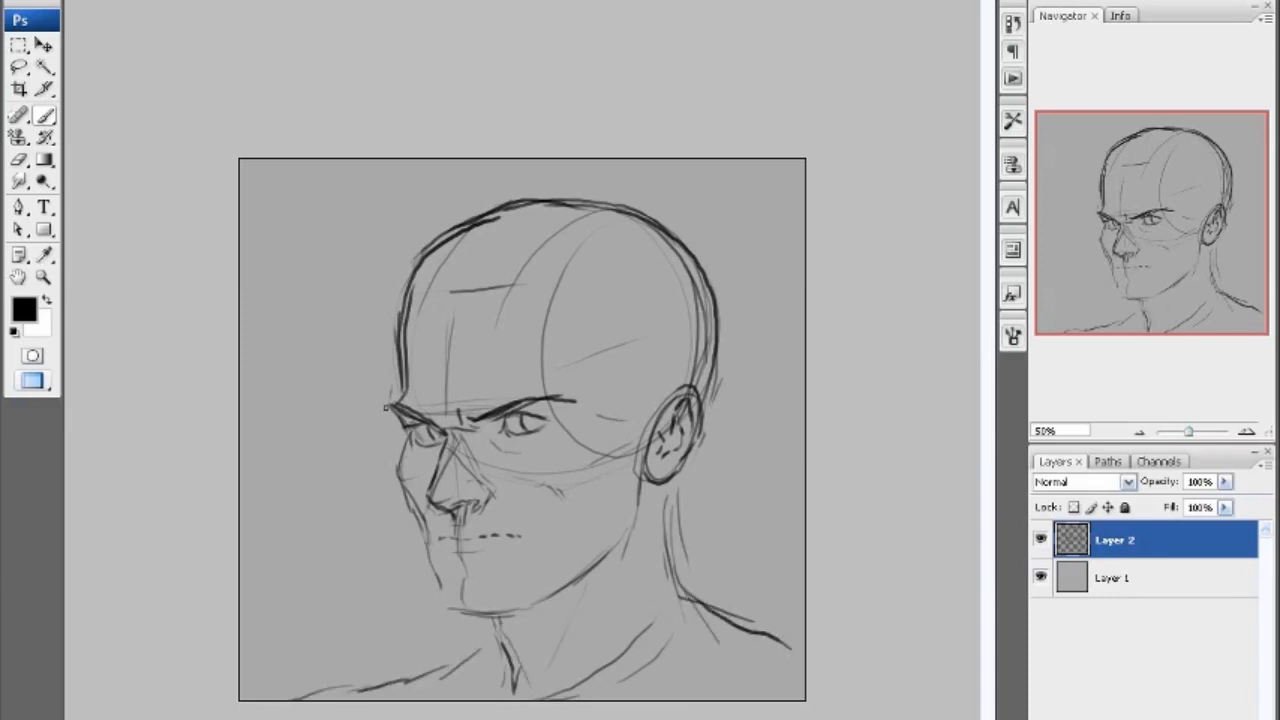
- Flip the head sketch horizontally and shift it slightly left to recentre it on the canvas
key("alt+e")
mouse_move(150, 254)
left_click(372, 531)
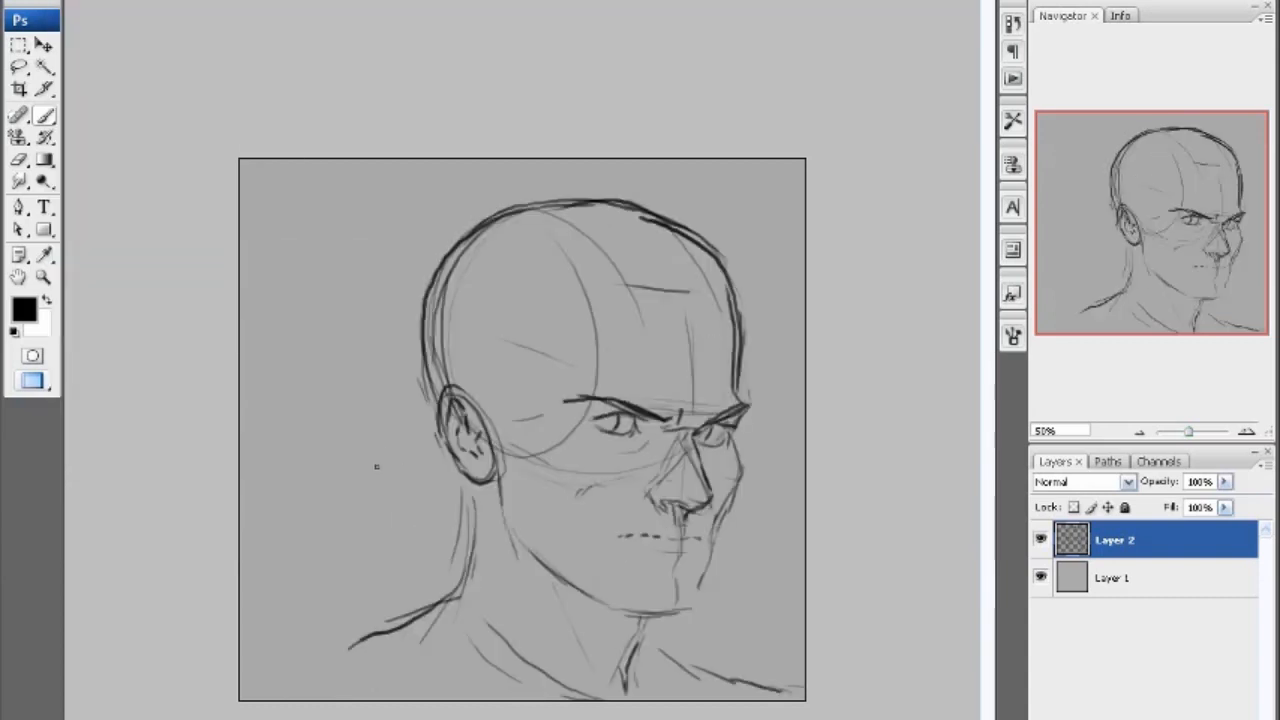
left_click(44, 45)
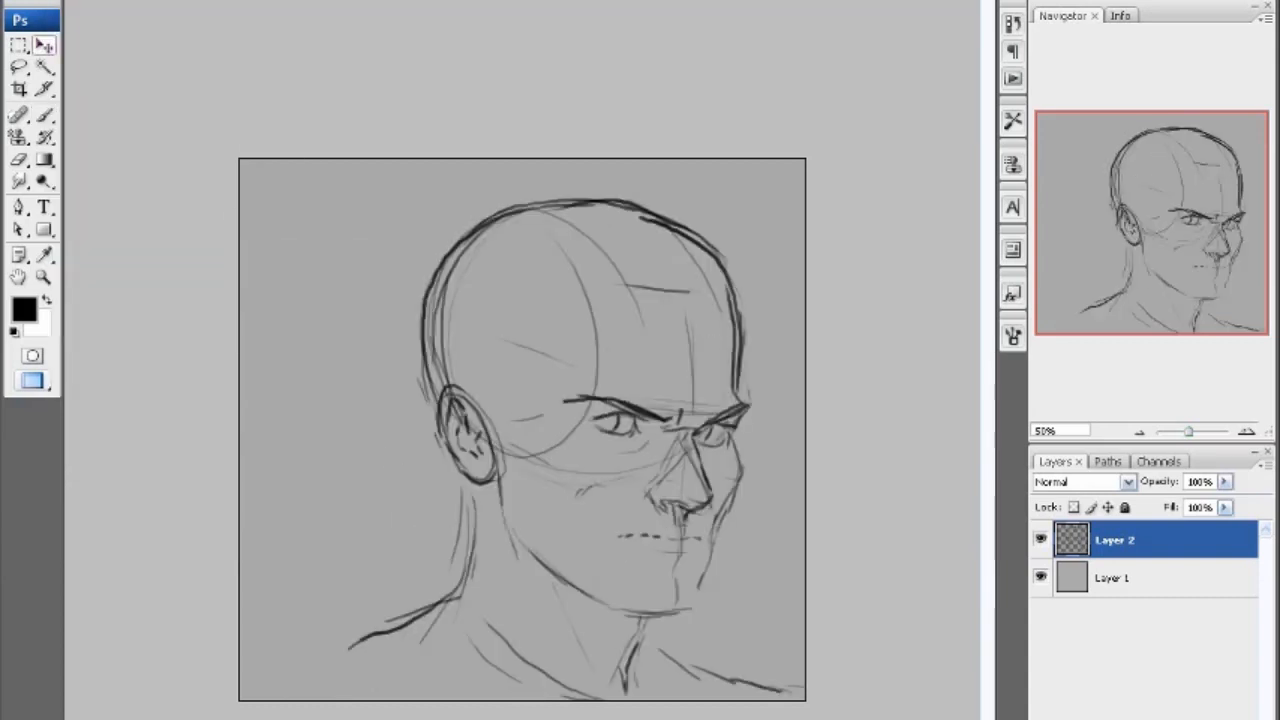
left_click_drag(545, 400, 522, 400)
- Erase the doubled inner lines along the back of the skull above the ear
left_click(19, 160)
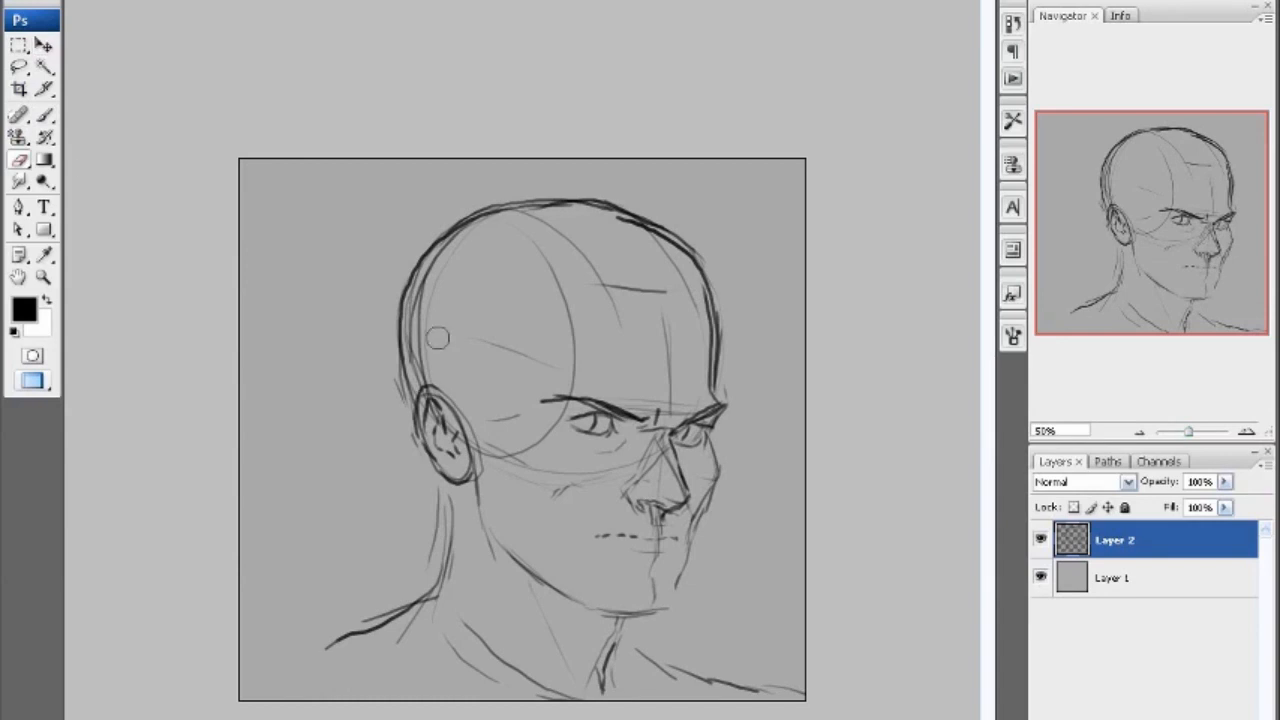
mouse_move(427, 342)
left_mouse_down()
mouse_move(415, 373)
mouse_move(416, 315)
left_mouse_up()
left_click_drag(409, 364, 408, 402)
- Redraw the back of the neck below the ear and the rear skull contour with the brush
left_click(44, 115)
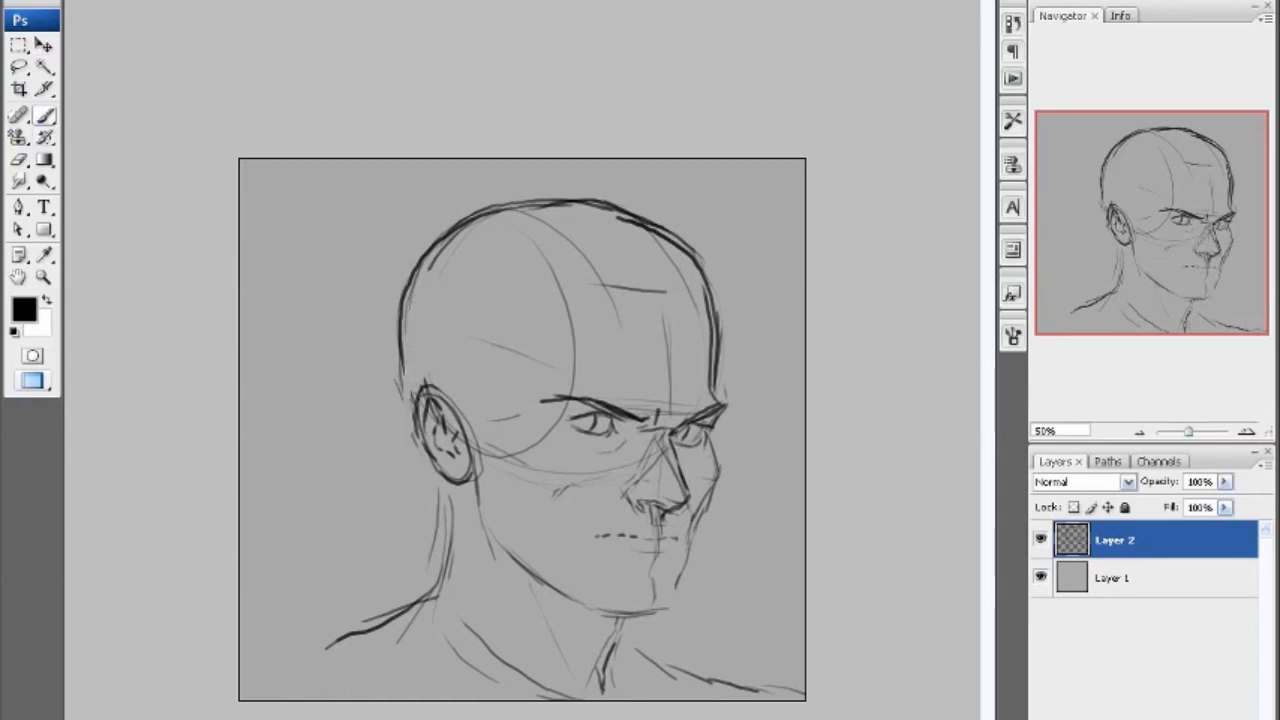
left_click_drag(447, 478, 437, 528)
left_click_drag(396, 391, 404, 266)
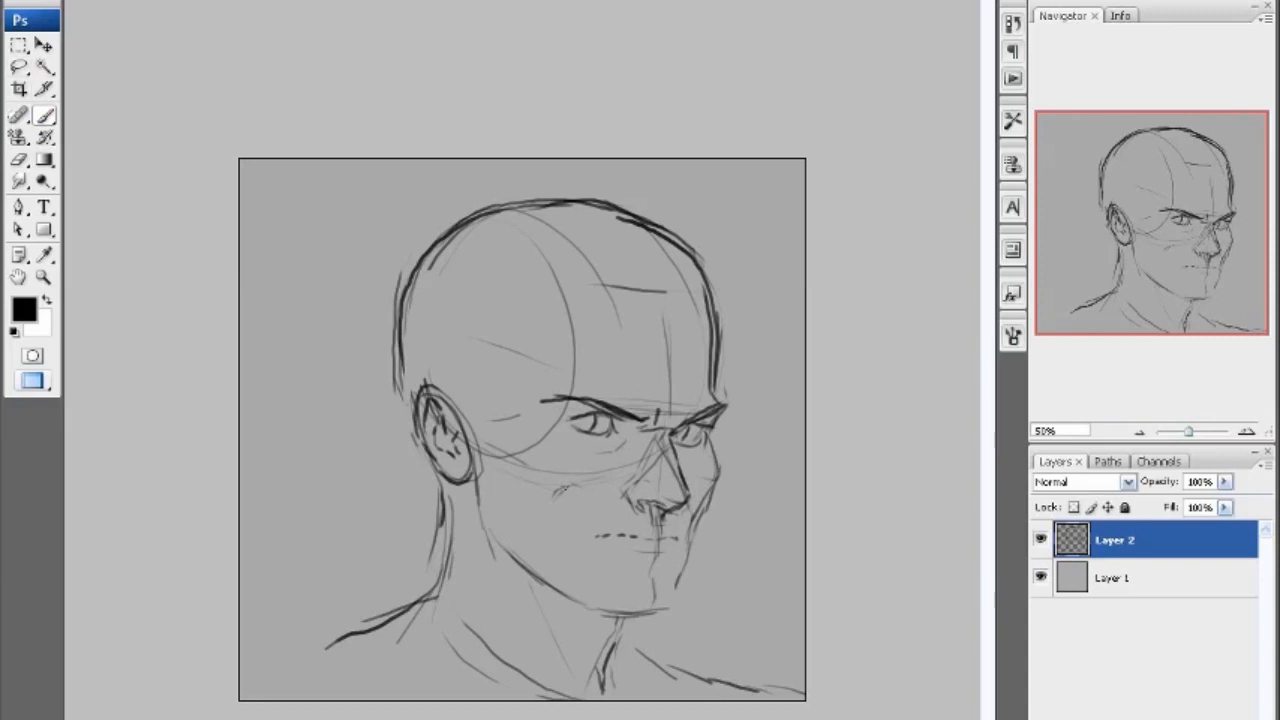
- Erase the construction curves across the forehead, temple and side of the head
key("e")
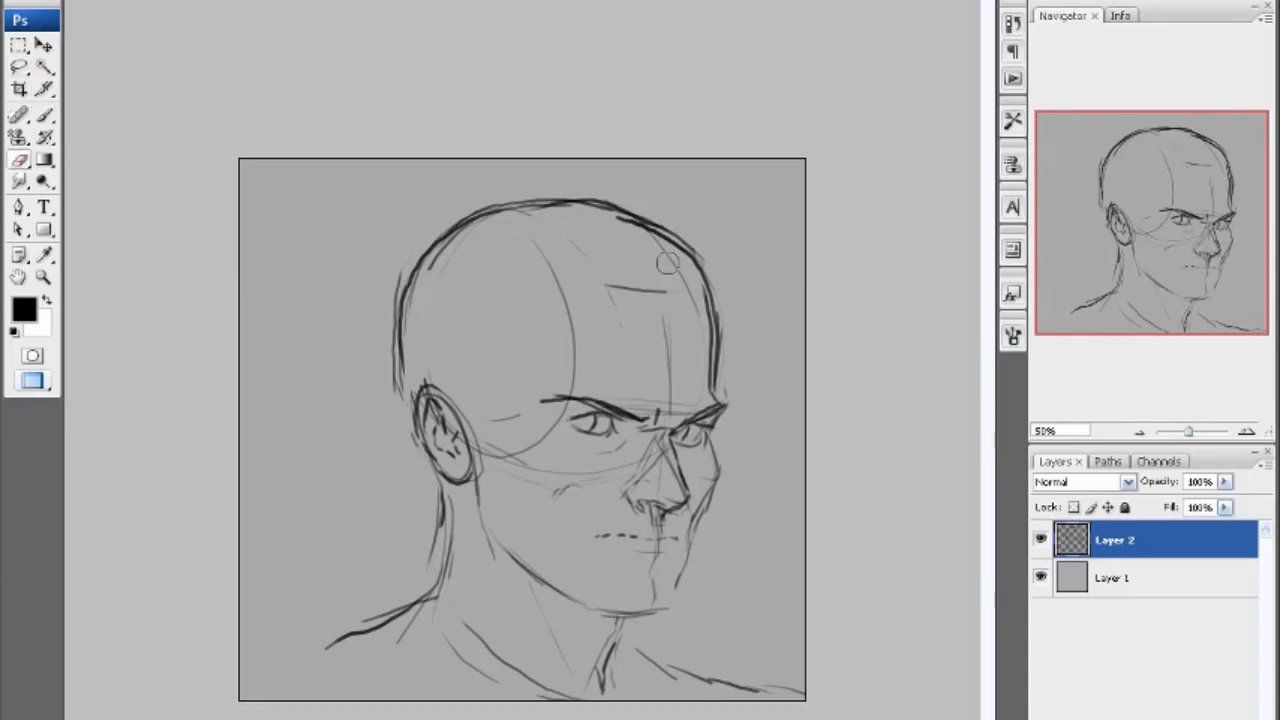
left_click_drag(667, 342, 666, 395)
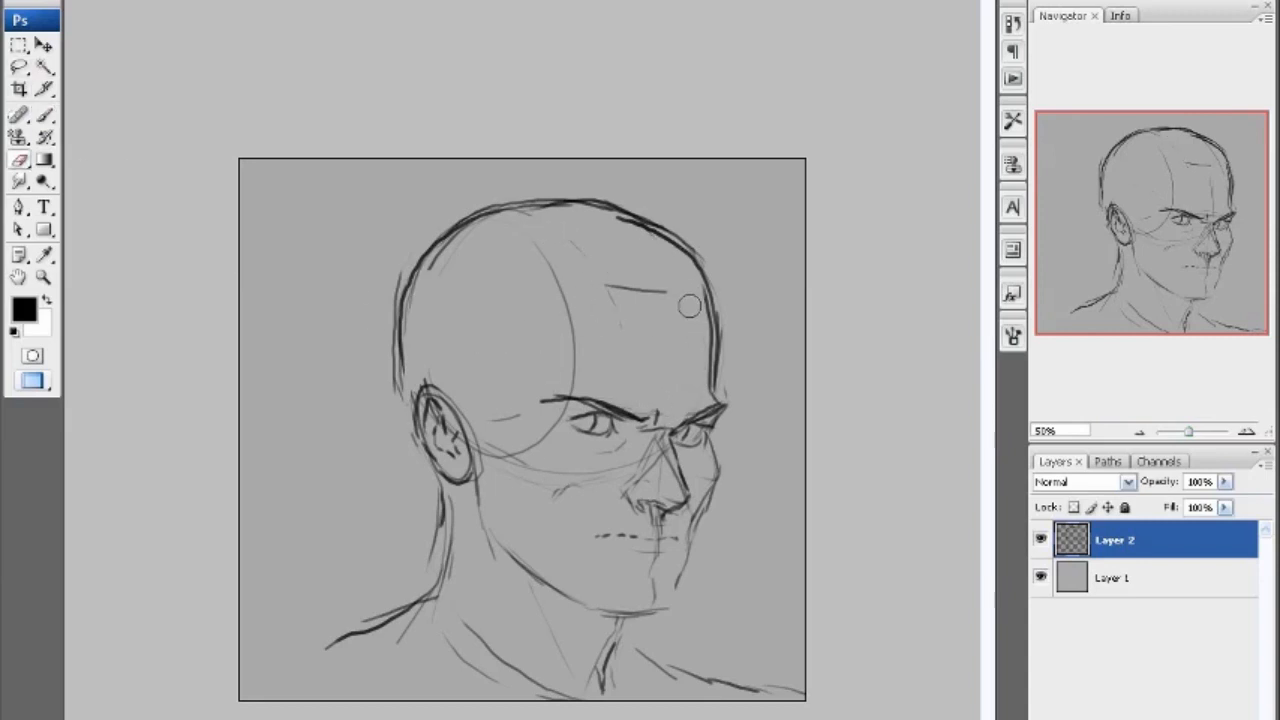
left_click_drag(688, 238, 728, 292)
mouse_move(531, 240)
left_mouse_down()
mouse_move(557, 194)
mouse_move(546, 265)
mouse_move(595, 327)
mouse_move(576, 248)
left_mouse_up()
mouse_move(570, 392)
left_mouse_down()
mouse_move(546, 433)
mouse_move(494, 443)
left_mouse_up()
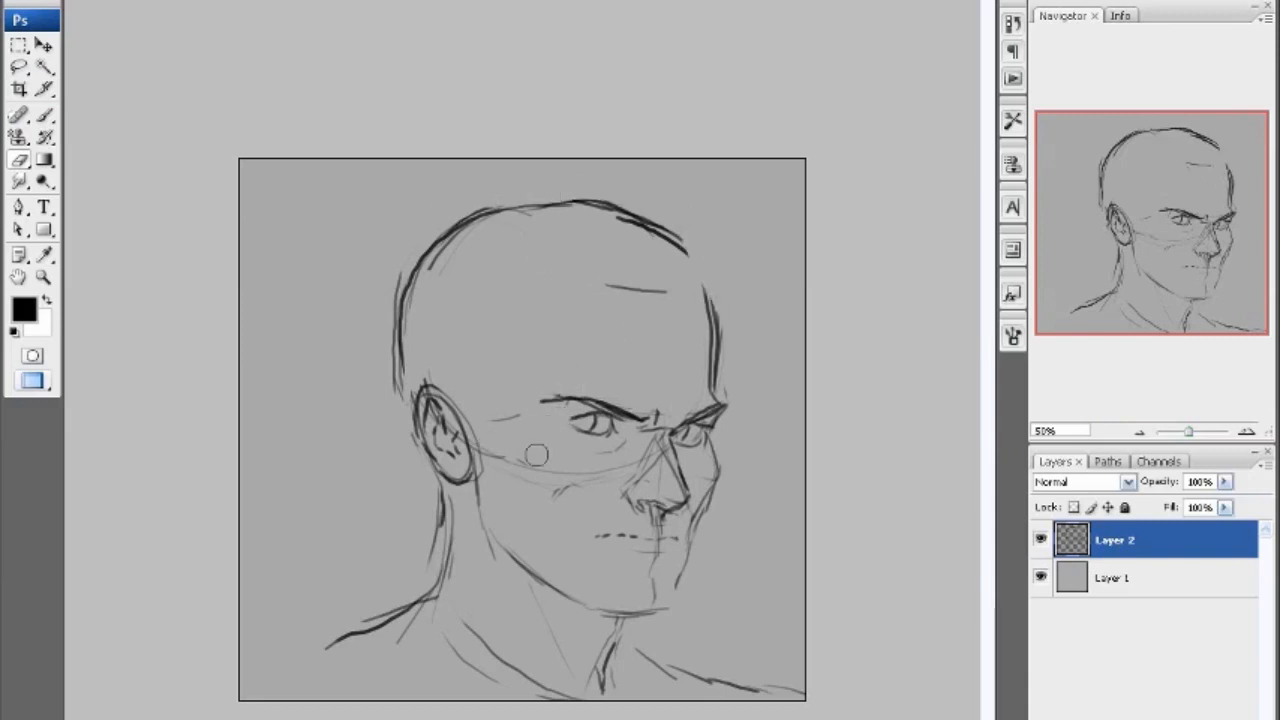
- Clean up the leftover guide lines across the cheek, around the ear and along the neck and shoulder
mouse_move(590, 465)
left_mouse_down()
mouse_move(626, 458)
mouse_move(645, 472)
mouse_move(665, 460)
mouse_move(692, 505)
mouse_move(658, 522)
mouse_move(647, 585)
mouse_move(549, 491)
mouse_move(596, 467)
mouse_move(509, 482)
left_mouse_up()
left_click_drag(491, 566, 494, 593)
left_click_drag(407, 629, 400, 639)
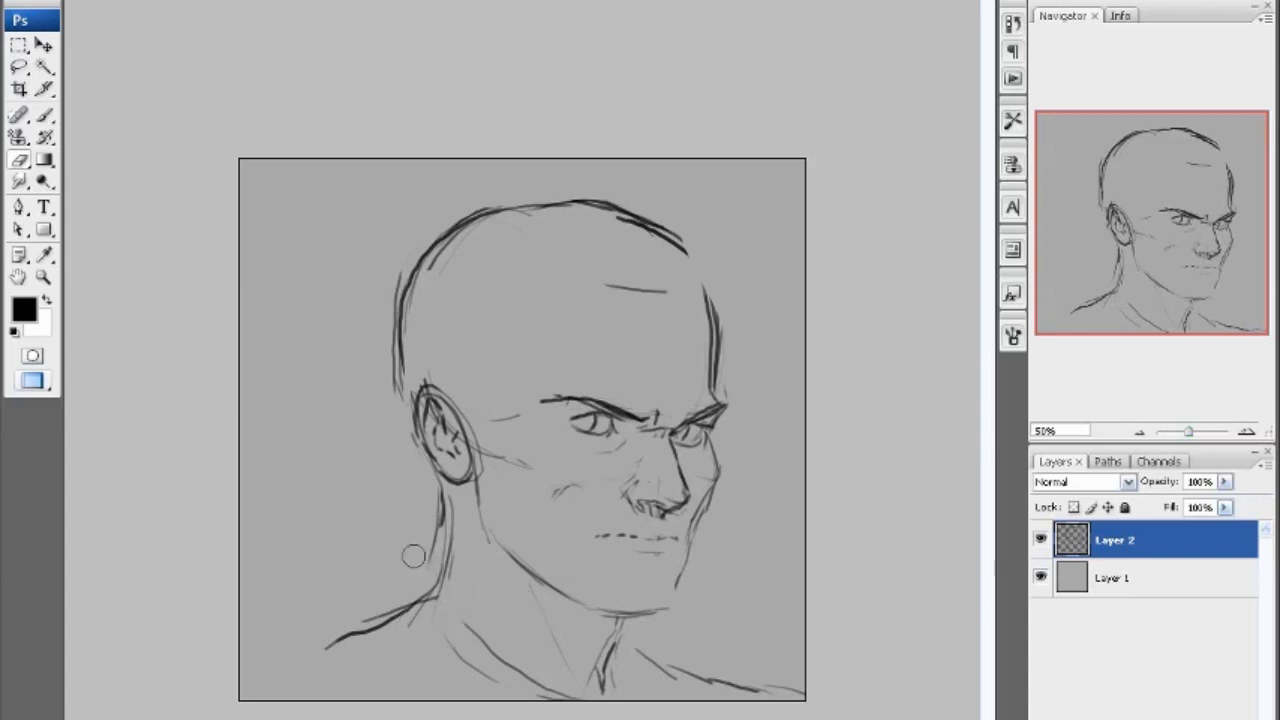
left_click_drag(414, 557, 429, 487)
left_click_drag(445, 425, 489, 460)
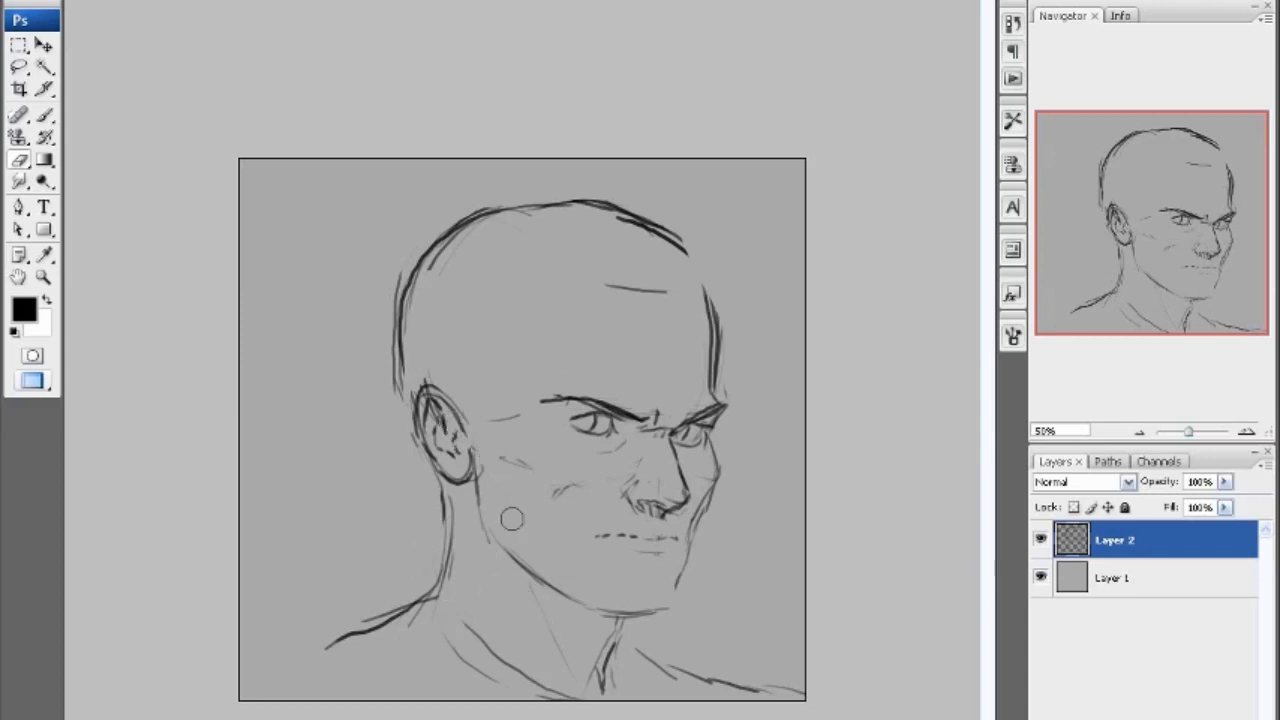
- Lasso the near eye, nudge it slightly left and deselect it
key("l")
mouse_move(614, 408)
left_mouse_down()
mouse_move(560, 440)
mouse_move(628, 428)
left_mouse_up()
left_click(44, 46)
key("Left")
key("Left")
key("Left")
key("Left")
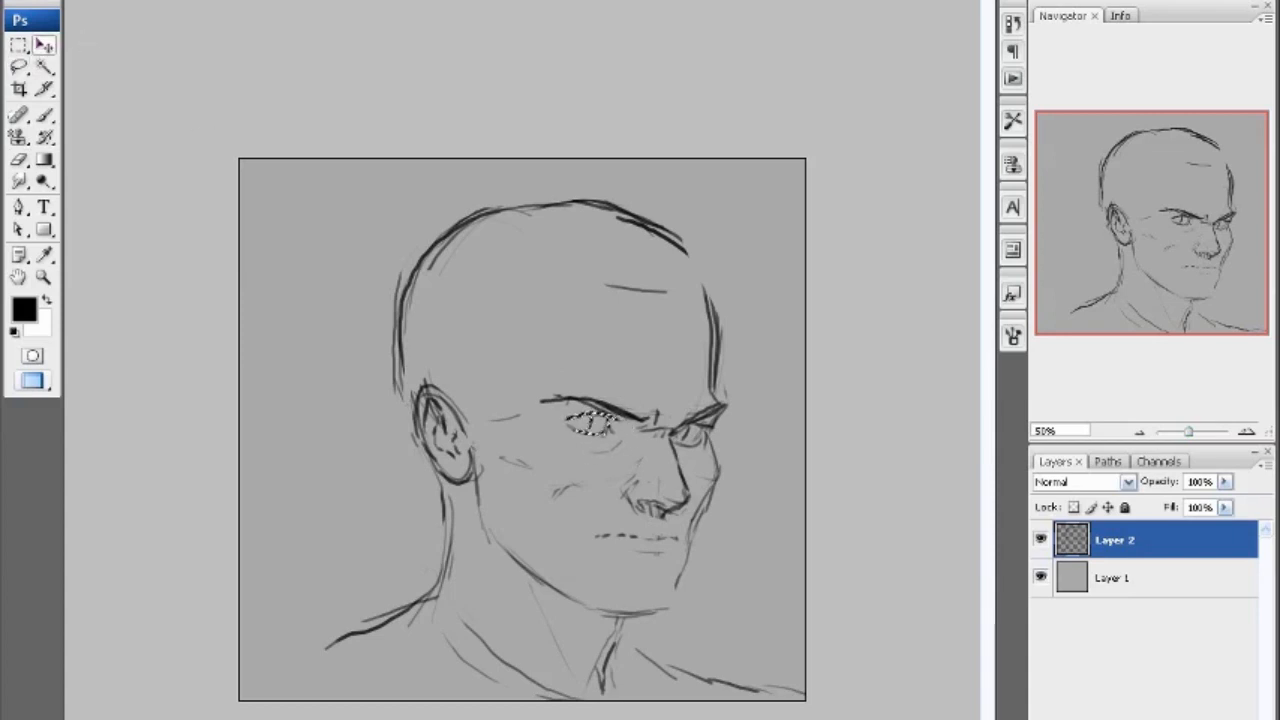
key("ctrl+d")
- Sketch the nape line behind the ear, the sideburn and the temple hairline
key("b")
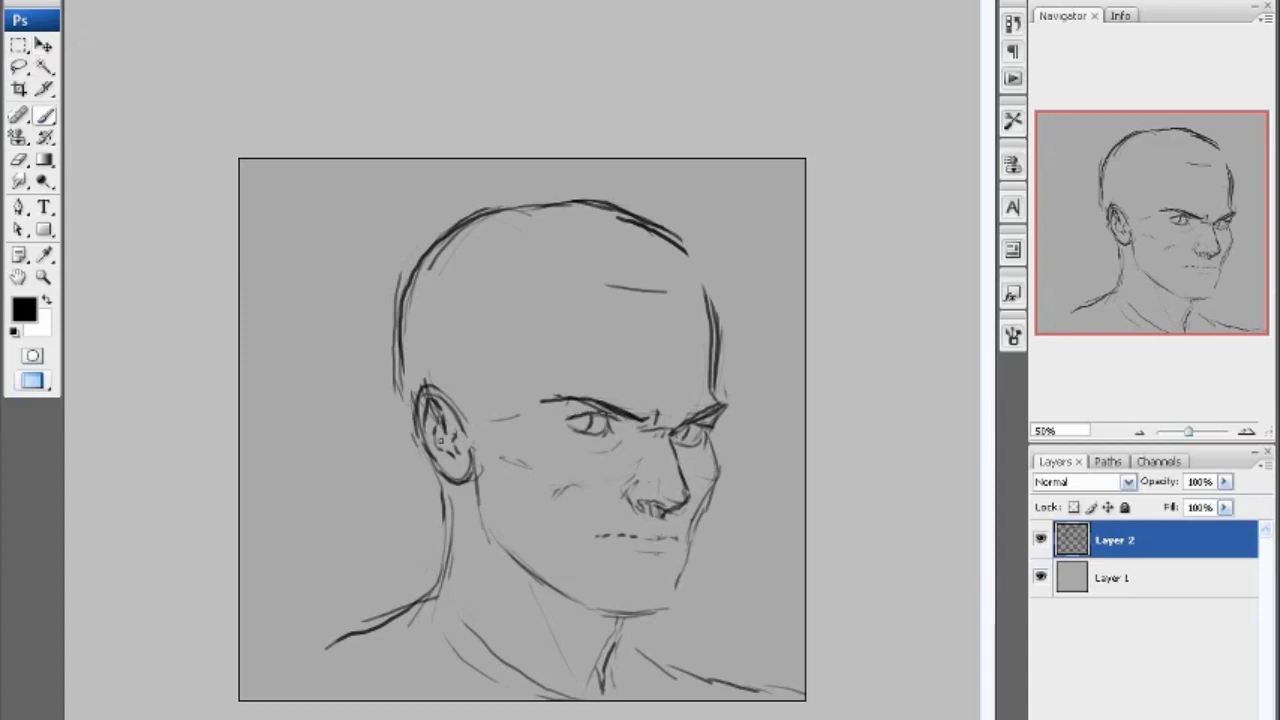
left_click_drag(409, 418, 440, 502)
mouse_move(476, 400)
left_mouse_down()
mouse_move(479, 424)
mouse_move(514, 361)
left_mouse_up()
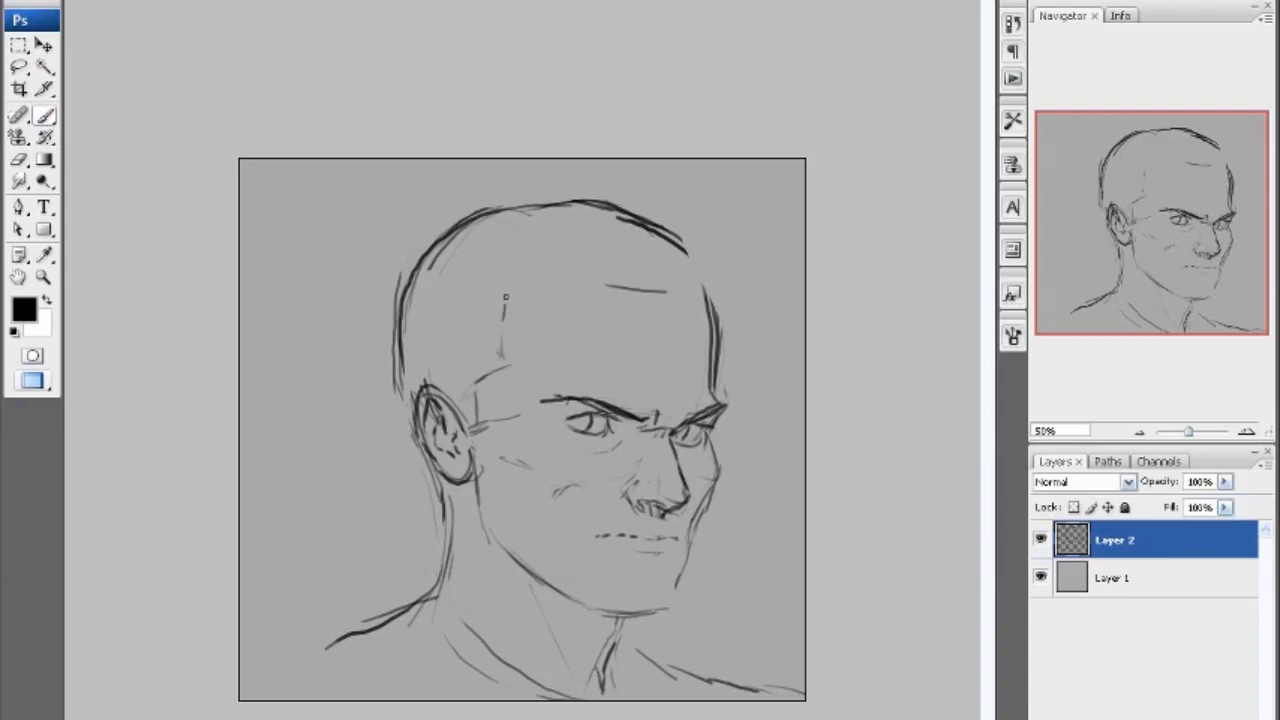
mouse_move(544, 285)
left_mouse_down()
mouse_move(598, 287)
mouse_move(503, 315)
left_mouse_up()
- Sketch the outer hair contour from behind the ear up over the crown
mouse_move(384, 309)
left_mouse_down()
mouse_move(379, 374)
mouse_move(405, 404)
left_mouse_up()
left_click_drag(385, 378, 418, 449)
mouse_move(380, 332)
left_mouse_down()
mouse_move(388, 266)
mouse_move(411, 243)
left_mouse_up()
left_click_drag(412, 263, 516, 192)
left_click_drag(454, 235, 613, 191)
- Draw the swept front tuft above the forehead and the hair strands running back along the hairline
left_click_drag(570, 202, 704, 198)
mouse_move(628, 208)
left_mouse_down()
mouse_move(734, 232)
mouse_move(714, 290)
left_mouse_up()
mouse_move(752, 238)
left_mouse_down()
mouse_move(720, 298)
mouse_move(688, 260)
left_mouse_up()
left_click_drag(672, 242, 584, 258)
left_click_drag(590, 234, 506, 292)
mouse_move(572, 242)
left_mouse_down()
mouse_move(500, 300)
mouse_move(636, 267)
mouse_move(592, 291)
left_mouse_up()
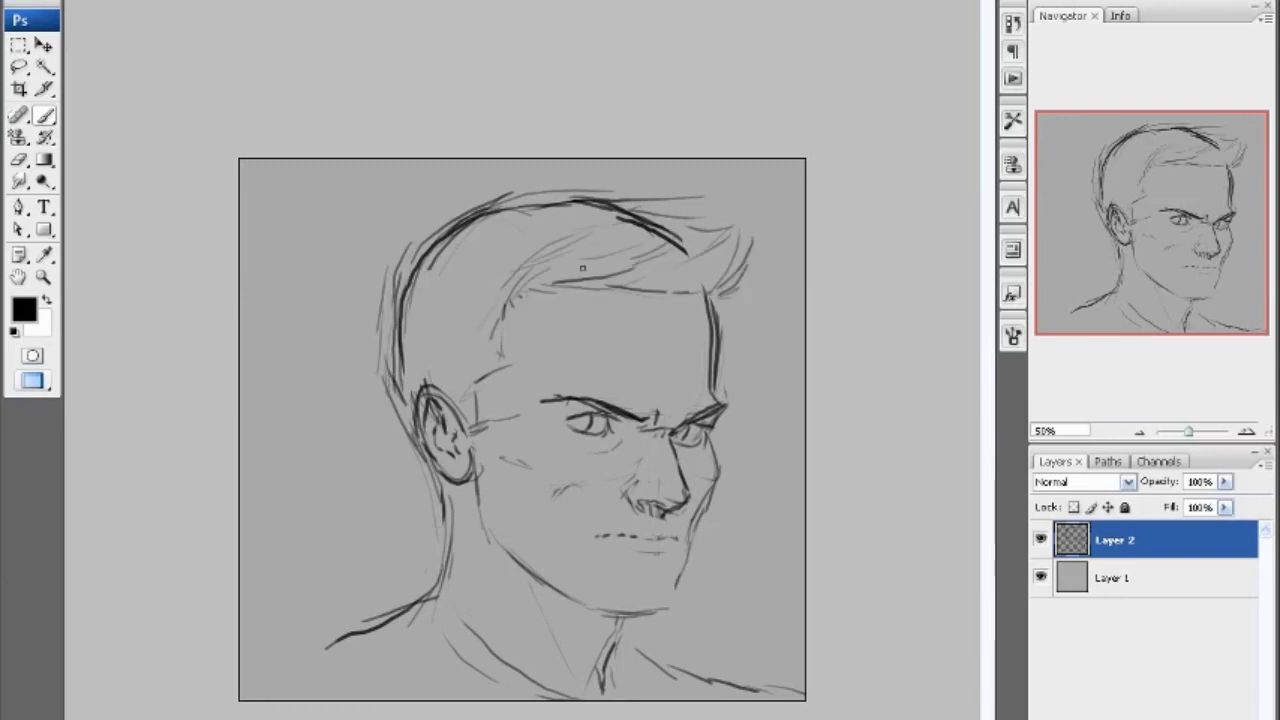
- Erase the old dark skull outline beneath the hair, from the forehead over the crown to the ear
key("e")
left_click_drag(628, 228, 591, 214)
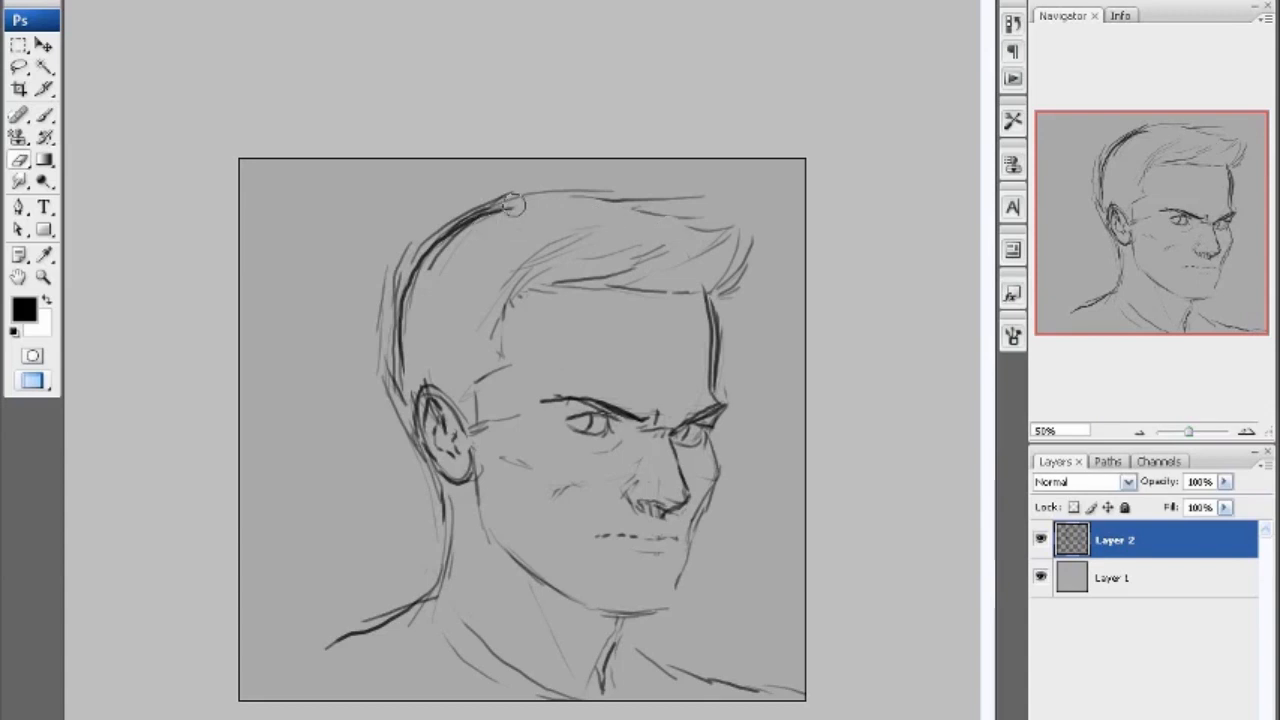
mouse_move(512, 205)
left_mouse_down()
mouse_move(405, 360)
mouse_move(402, 400)
left_mouse_up()
- Reinforce the temple hairline and sideburn, and draw the hair contour down the nape
key("b")
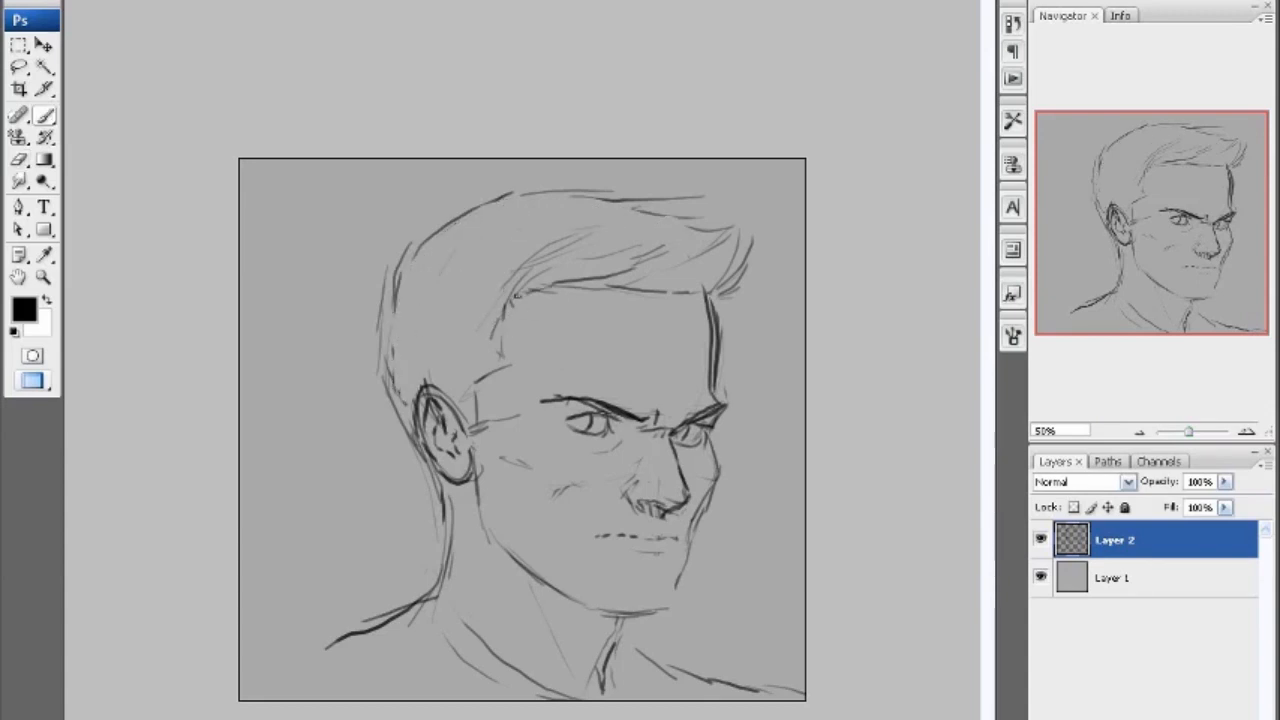
mouse_move(517, 296)
left_mouse_down()
mouse_move(512, 361)
mouse_move(477, 411)
left_mouse_up()
left_click_drag(381, 386, 443, 520)
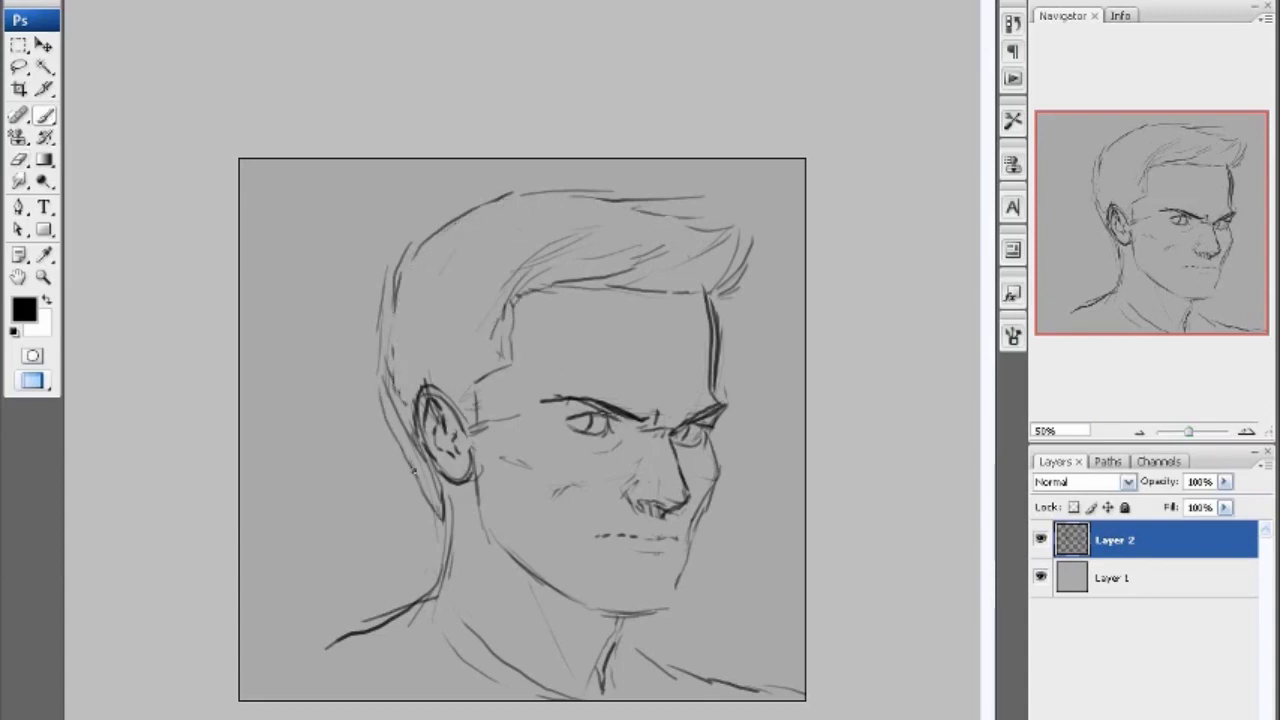
left_click_drag(408, 458, 443, 520)
- Clean up the nape edge with the eraser and add light hair strokes on the back and side of the head
key("e")
left_click_drag(413, 480, 435, 518)
key("b")
mouse_move(398, 418)
left_mouse_down()
mouse_move(380, 376)
mouse_move(401, 264)
mouse_move(464, 231)
left_mouse_up()
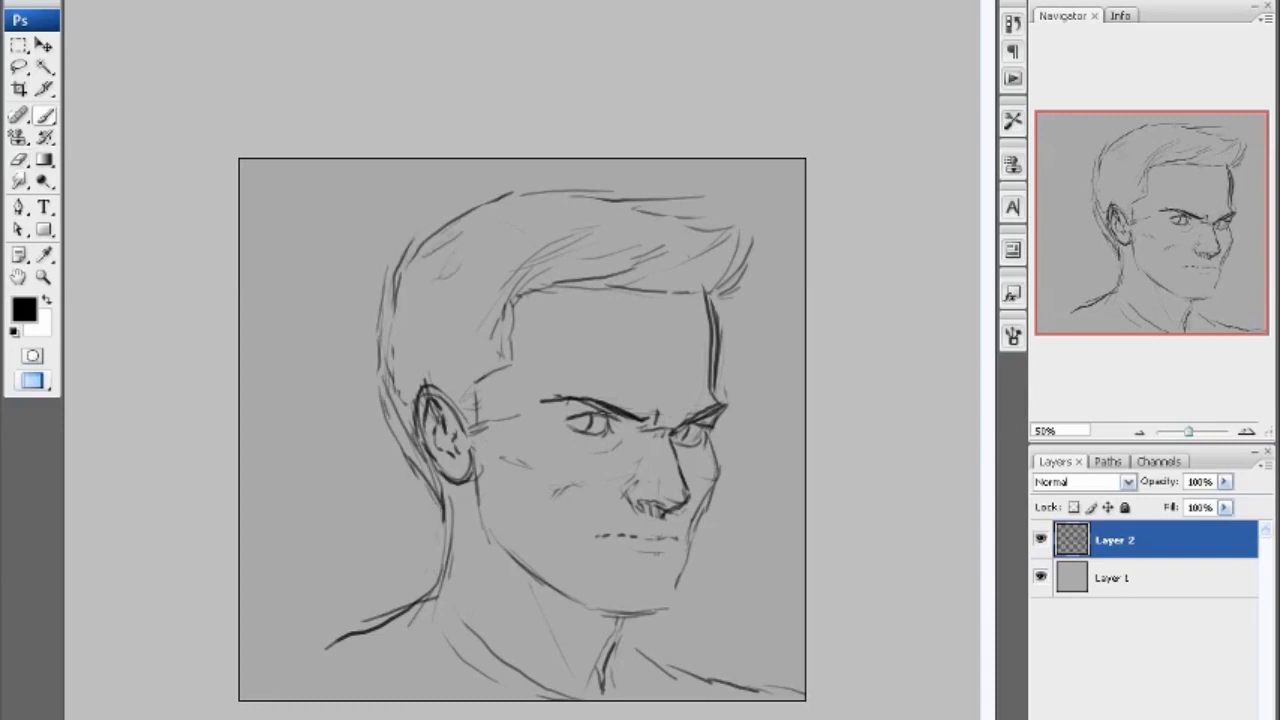
- Reinforce and extend both shoulder lines on Layer 2, from the neck down to the lower corners of the canvas
left_click(1112, 578)
left_click(1115, 540)
mouse_move(450, 489)
left_mouse_down()
mouse_move(442, 566)
mouse_move(368, 632)
mouse_move(240, 698)
left_mouse_up()
left_click_drag(632, 640, 805, 700)
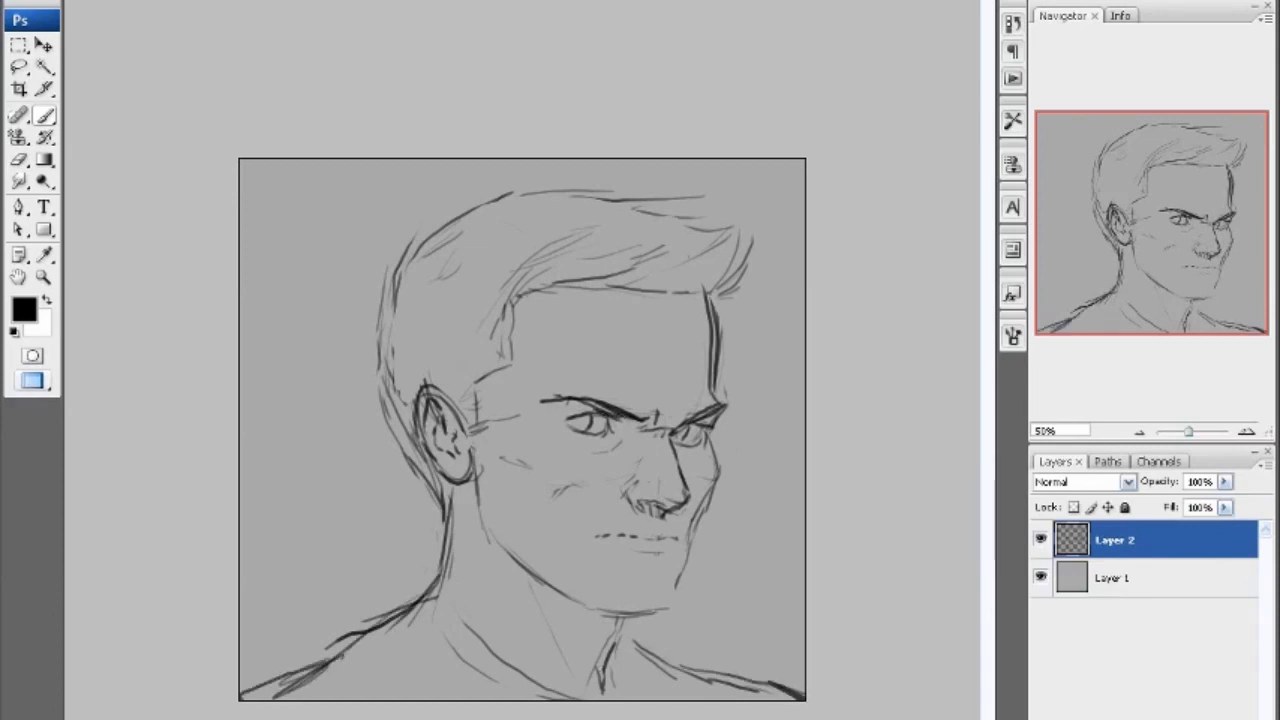
- Create a new layer for colour and place it beneath the Layer 2 line art
key("ctrl+shift+alt+n")
left_click_drag(1115, 542, 1115, 592)
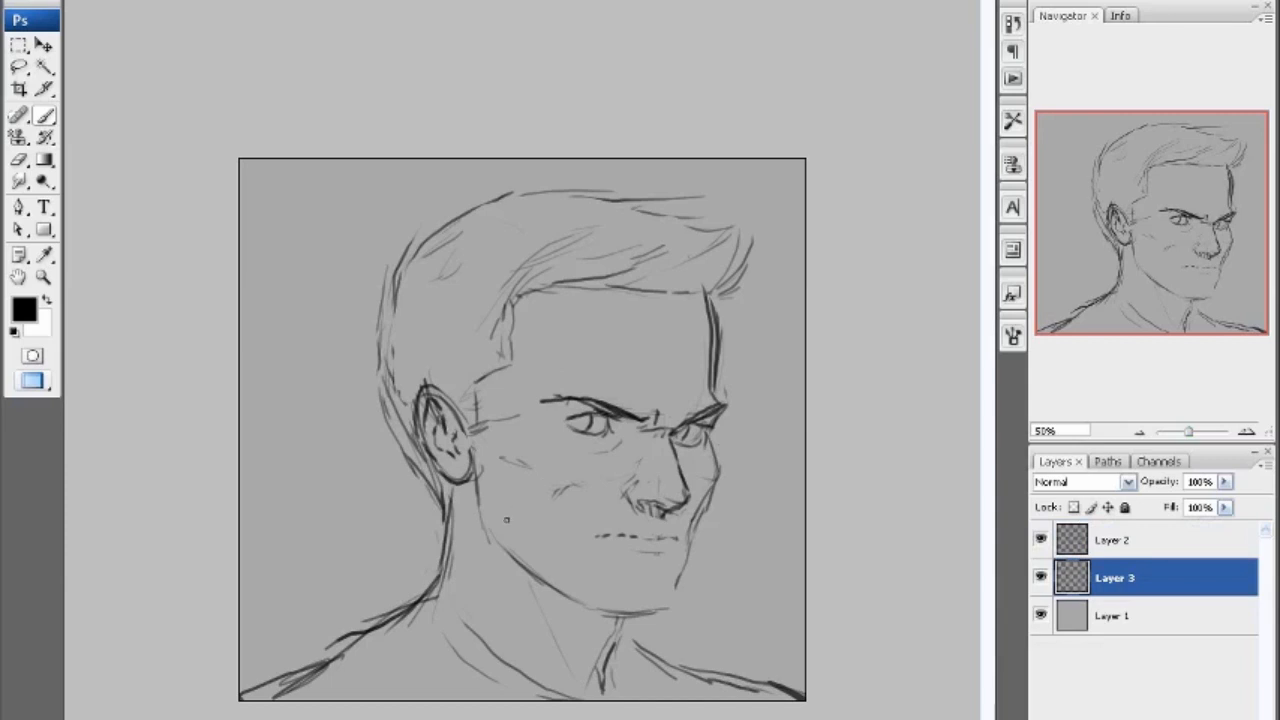
- Select the small round 9 px brush preset and flip the canvas horizontally
key("bracketright")
key("bracketright")
key("bracketright")
key("bracketright")
key("bracketright")
key("bracketright")
key("bracketright")
key("bracketright")
key("bracketright")
key("bracketright")
right_click(568, 532)
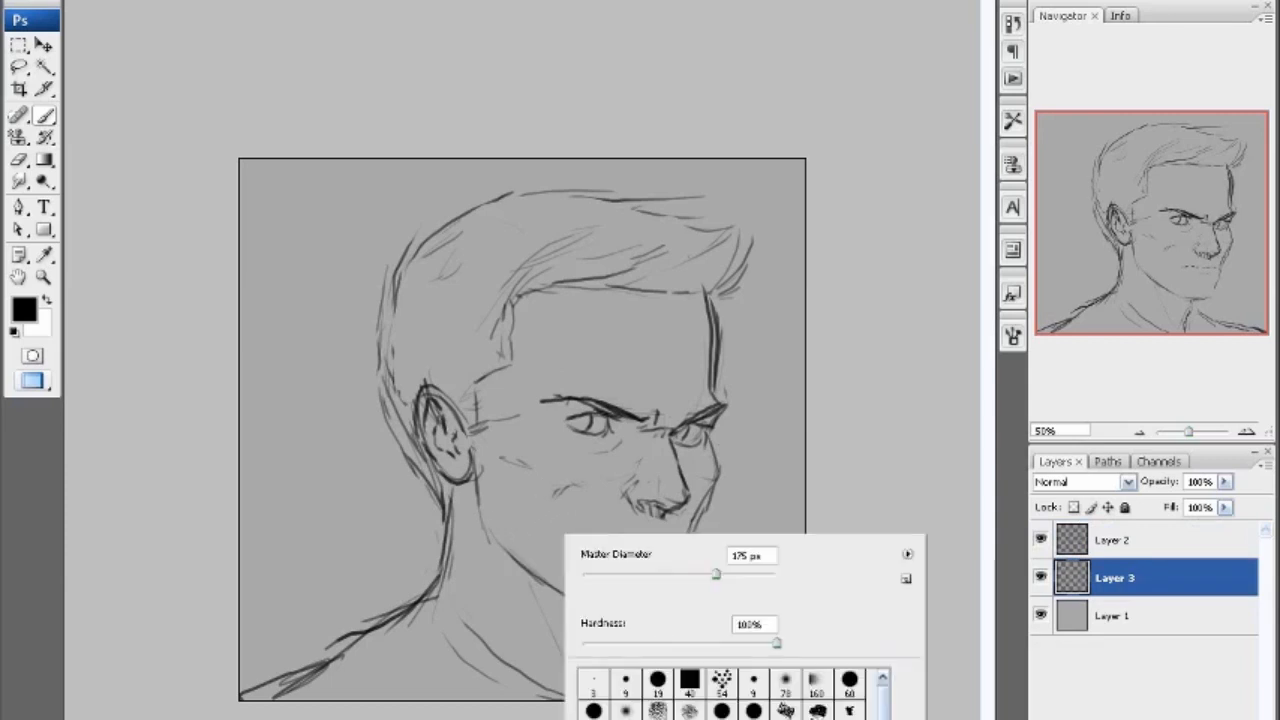
left_click(817, 710)
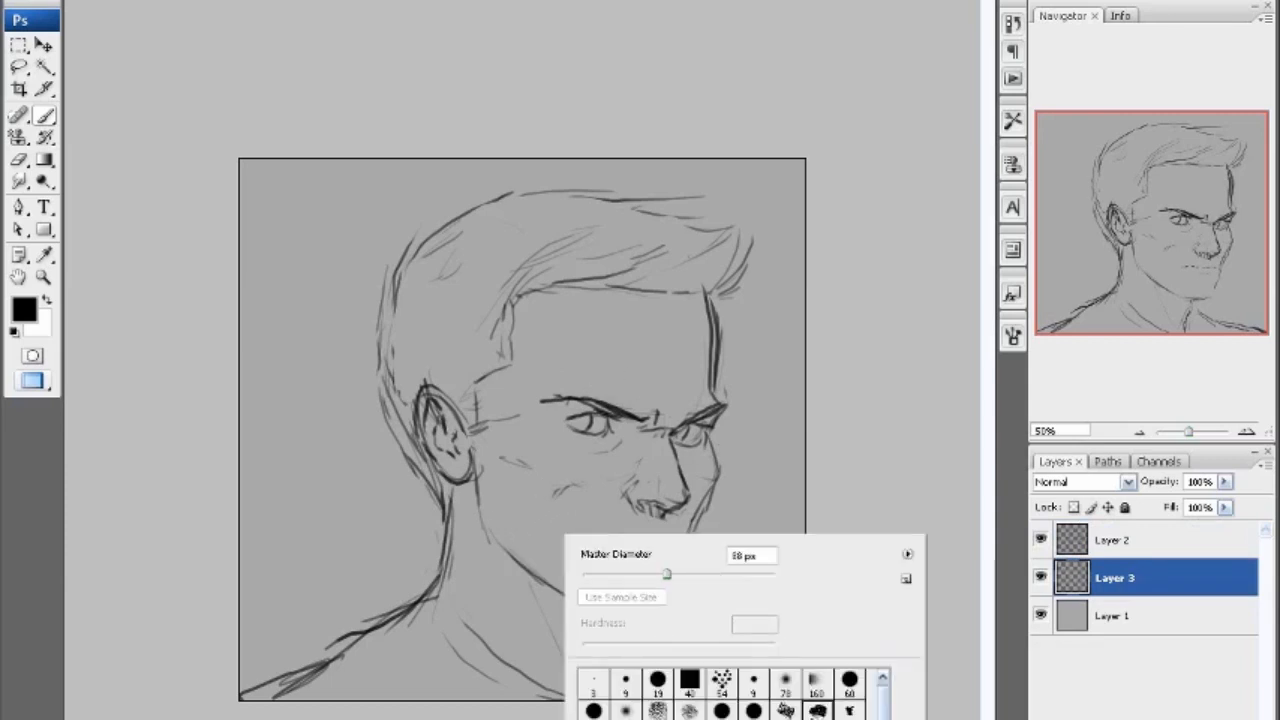
left_click(657, 682)
double_click(754, 683)
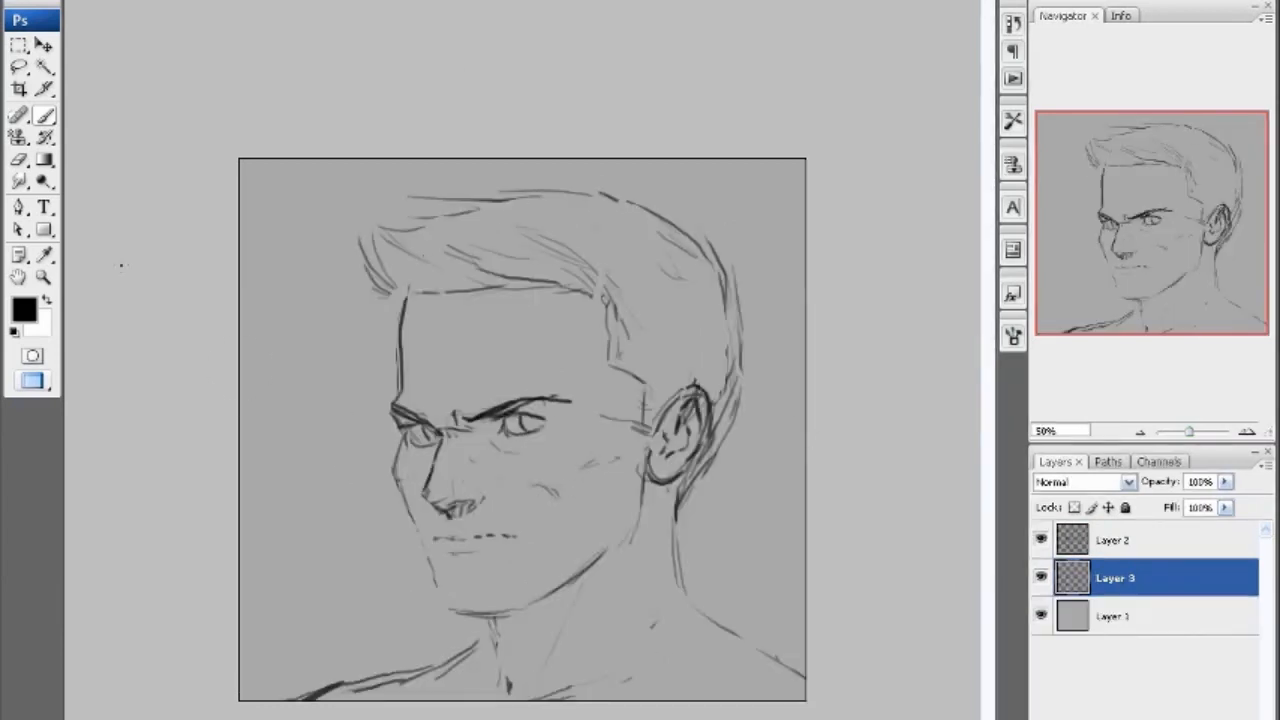
- Set the foreground colour to a medium reddish-brown skin tone
left_click(24, 310)
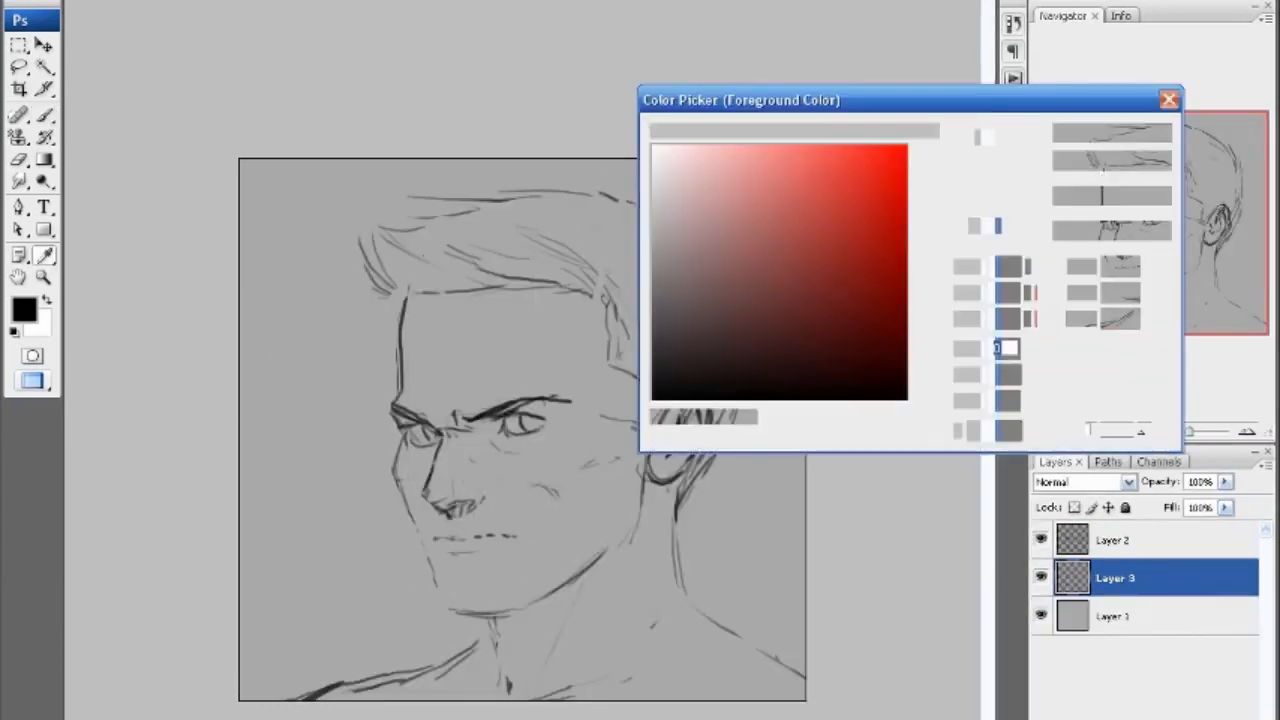
left_click(790, 240)
left_click_drag(931, 398, 931, 391)
left_click(805, 226)
key("Return")
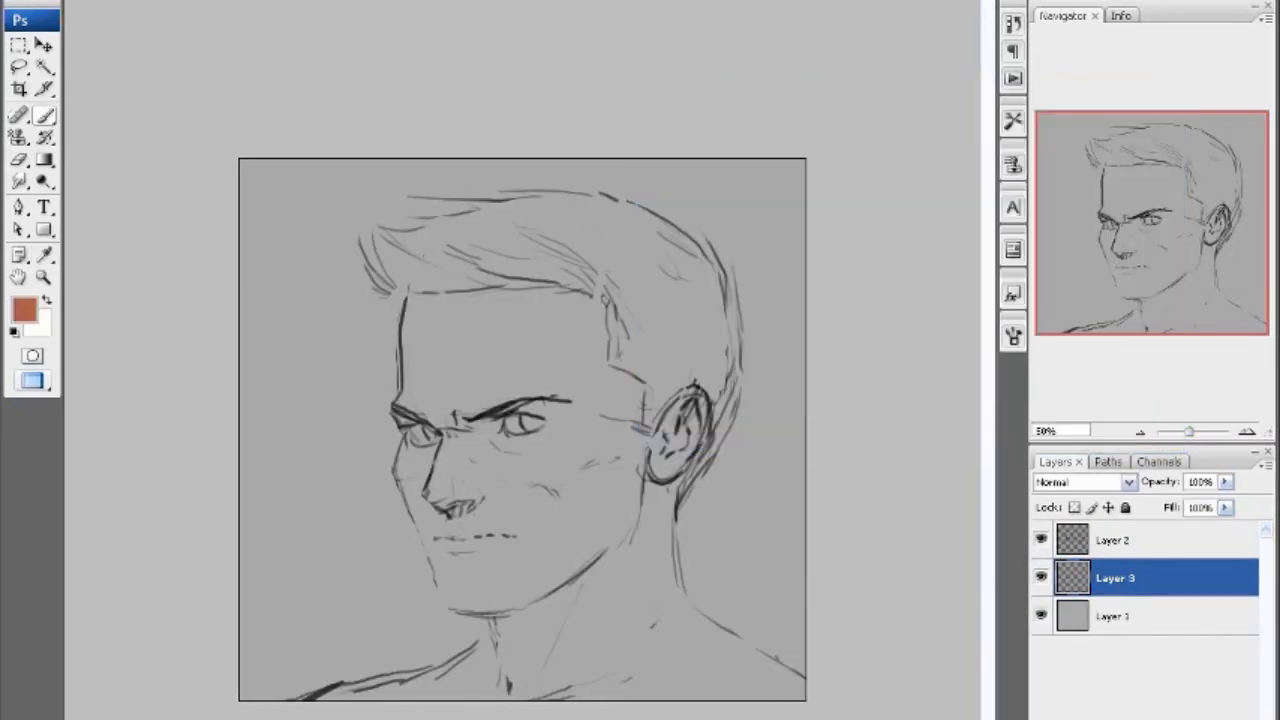
- Block in the face, ear, neck and shoulders with flat reddish-brown on Layer 3, leaving the hair unpainted
right_click(512, 449)
left_click(506, 341)
mouse_move(668, 410)
left_mouse_down()
mouse_move(660, 470)
mouse_move(612, 510)
mouse_move(572, 290)
mouse_move(448, 358)
mouse_move(425, 320)
mouse_move(420, 440)
mouse_move(435, 512)
mouse_move(490, 432)
mouse_move(560, 500)
mouse_move(585, 570)
left_mouse_up()
mouse_move(600, 620)
left_mouse_down()
mouse_move(655, 470)
mouse_move(634, 514)
mouse_move(640, 485)
mouse_move(755, 688)
mouse_move(650, 620)
mouse_move(760, 650)
left_mouse_up()
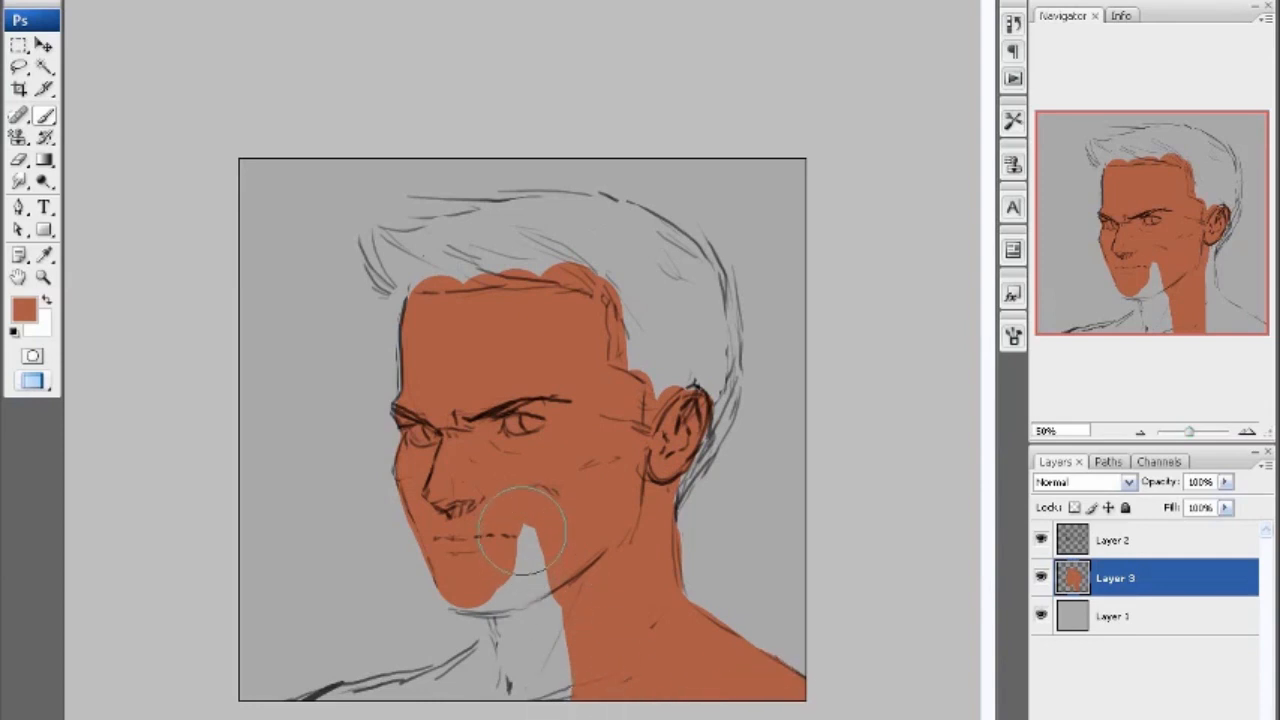
mouse_move(530, 530)
left_mouse_down()
mouse_move(538, 680)
mouse_move(460, 592)
mouse_move(525, 645)
mouse_move(490, 690)
mouse_move(316, 718)
left_mouse_up()
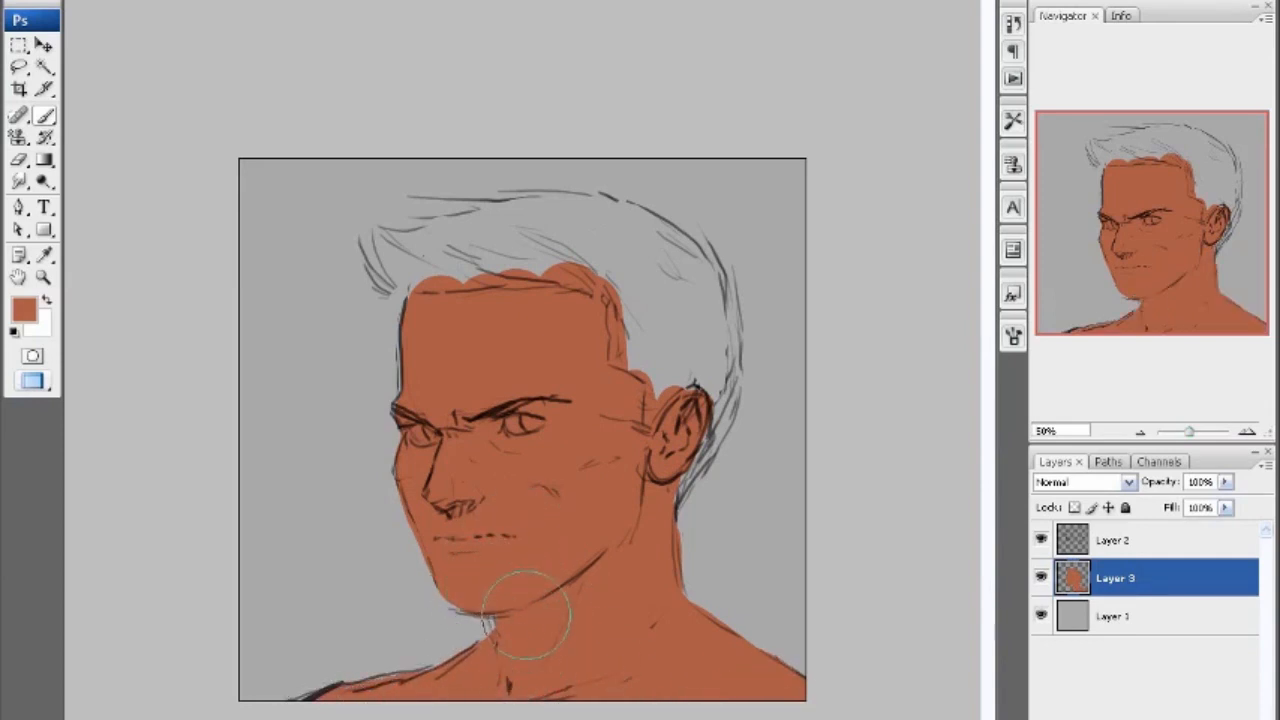
left_click_drag(526, 614, 521, 622)
left_click(652, 426)
- Set the foreground colour to a light golden orange for the lit skin areas
right_click(214, 140)
left_click(25, 310)
left_click(25, 310)
left_click(931, 365)
left_click_drag(788, 180, 788, 168)
left_click(931, 368)
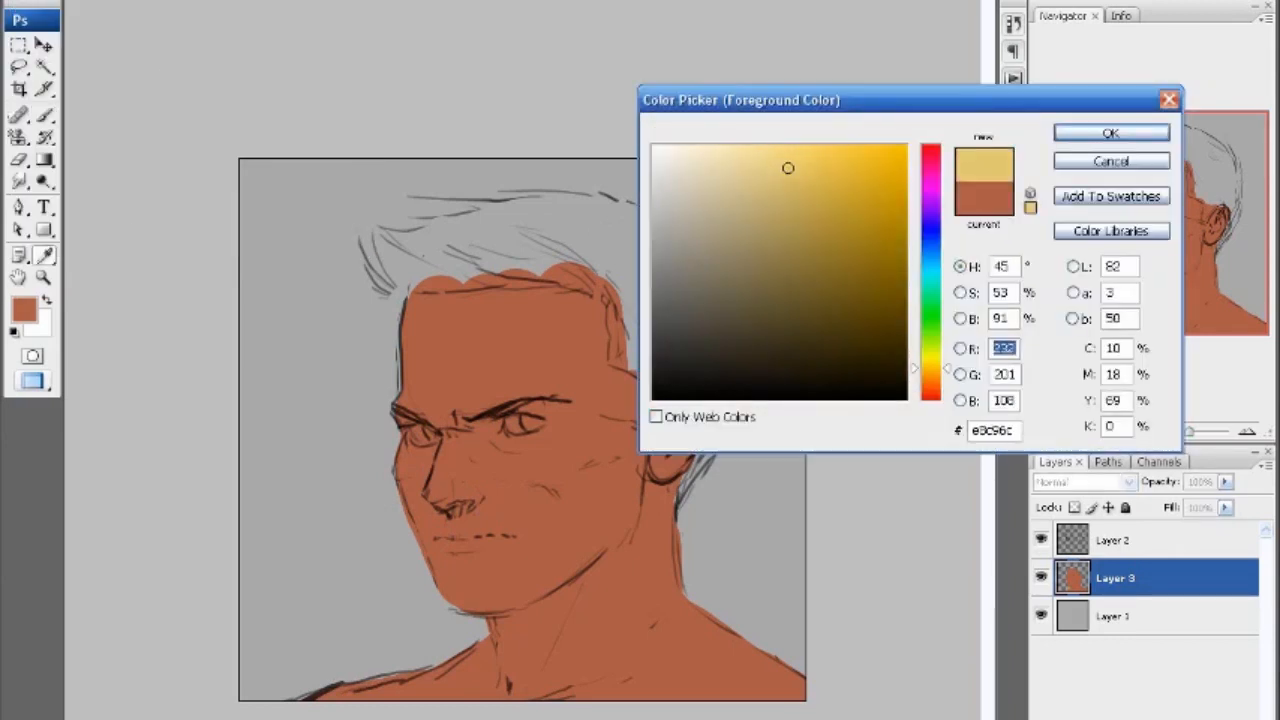
left_click(797, 165)
left_click(931, 375)
left_click(1111, 133)
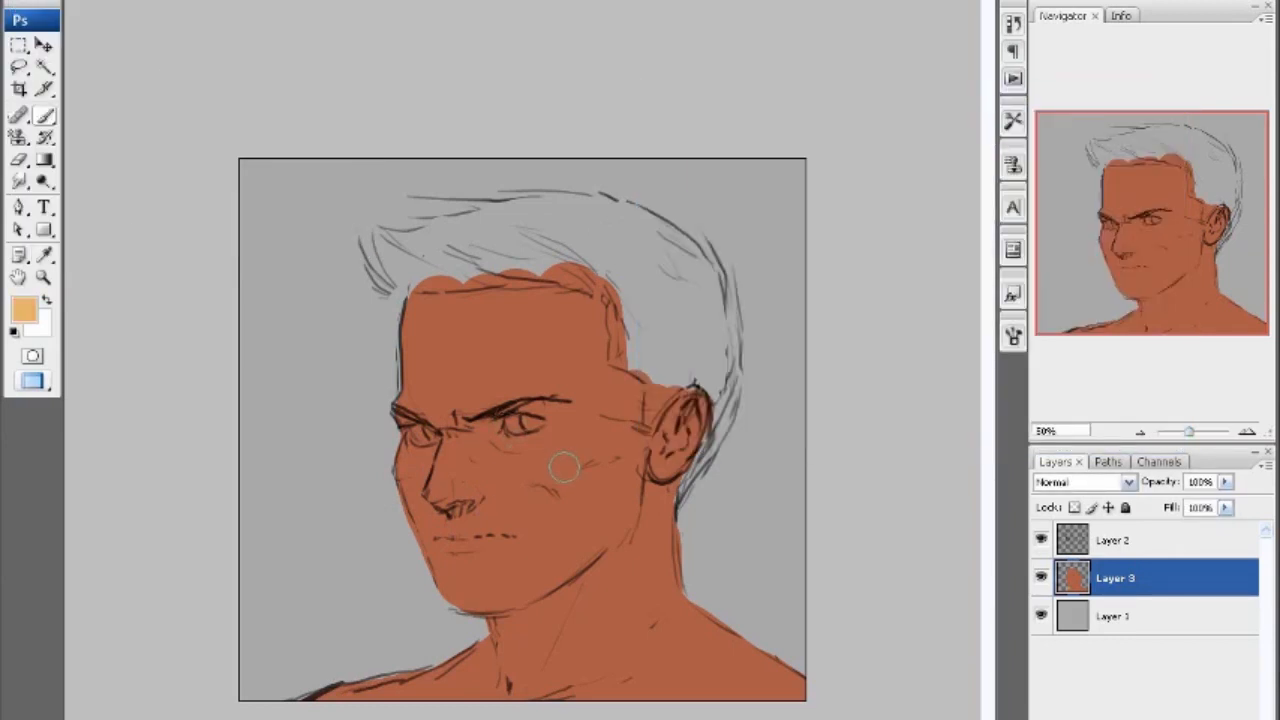
- Paint soft golden highlights on the forehead, near cheek, nose, upper lip, chin, front of the neck and collarbone
mouse_move(563, 466)
left_mouse_down()
mouse_move(562, 433)
mouse_move(532, 458)
left_mouse_up()
mouse_move(490, 507)
left_mouse_down()
mouse_move(437, 462)
mouse_move(447, 451)
mouse_move(435, 489)
mouse_move(516, 459)
mouse_move(539, 468)
mouse_move(401, 452)
mouse_move(437, 393)
mouse_move(476, 405)
mouse_move(489, 359)
mouse_move(448, 354)
mouse_move(438, 325)
mouse_move(488, 357)
mouse_move(497, 505)
left_mouse_up()
left_click_drag(462, 615, 492, 578)
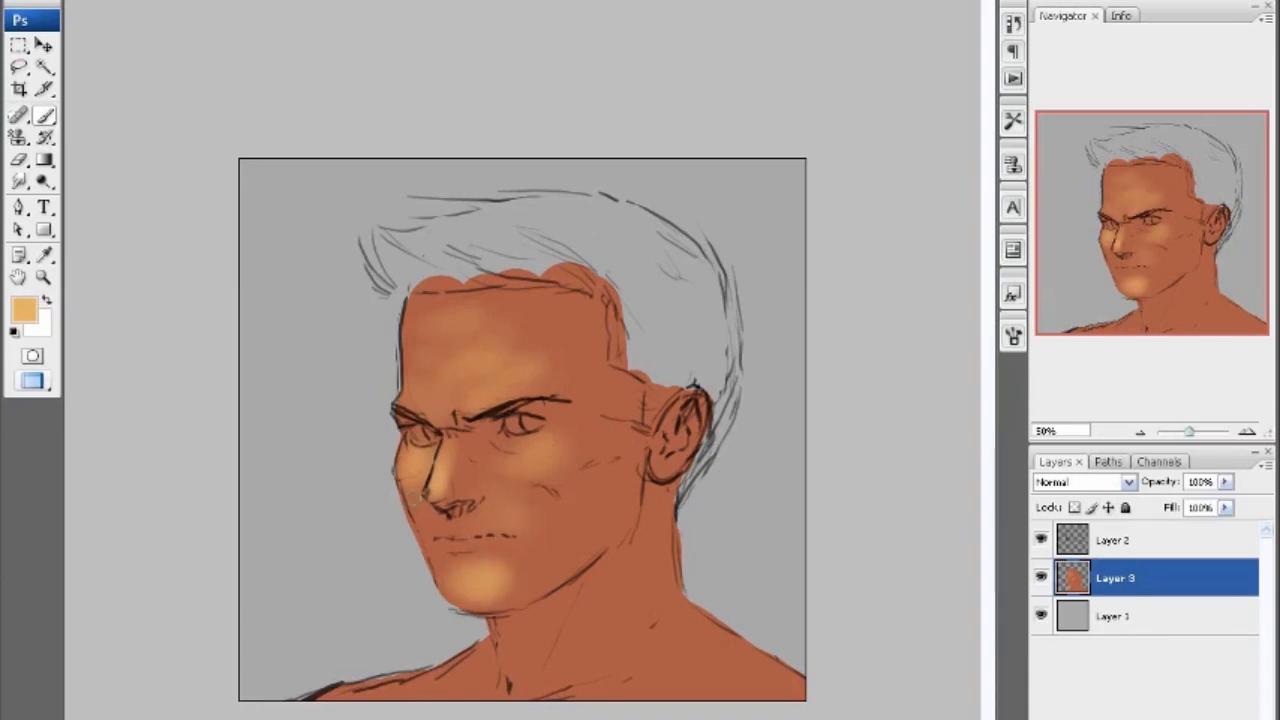
left_click_drag(425, 511, 424, 534)
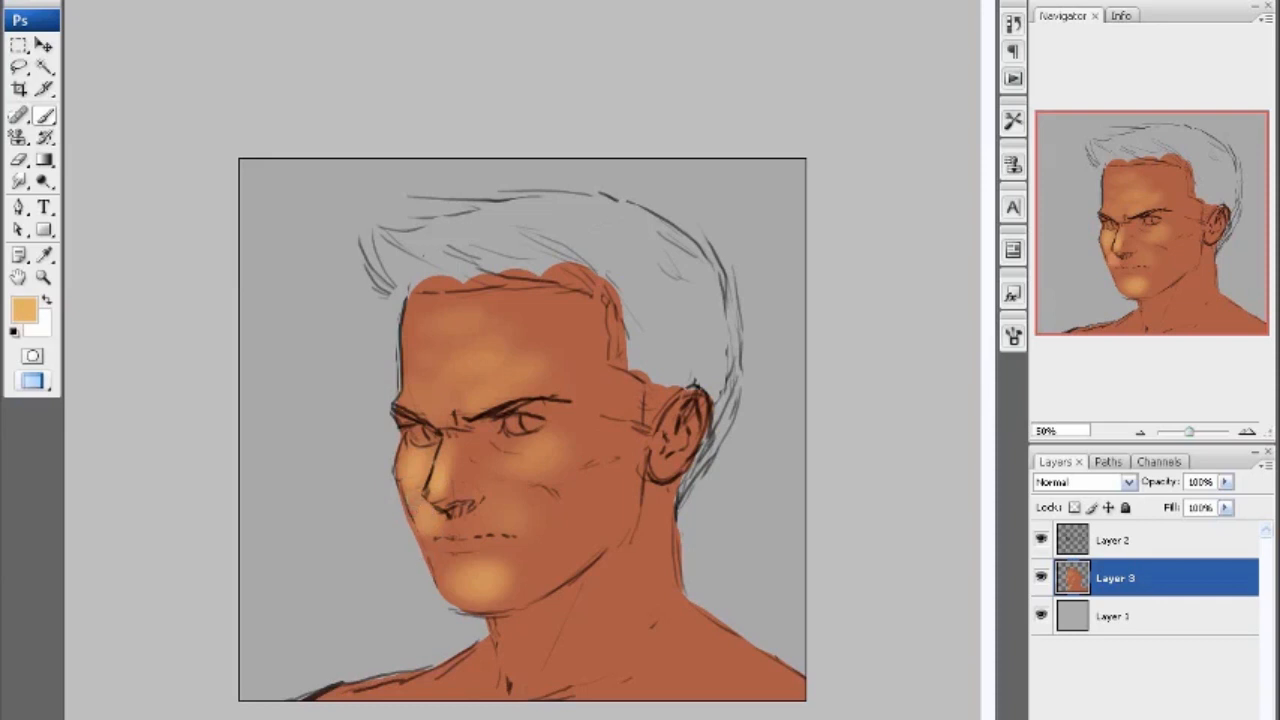
left_click_drag(519, 461, 505, 466)
mouse_move(506, 646)
left_mouse_down()
mouse_move(478, 686)
mouse_move(356, 710)
left_mouse_up()
mouse_move(466, 378)
left_mouse_down()
mouse_move(416, 420)
mouse_move(438, 362)
mouse_move(430, 345)
left_mouse_up()
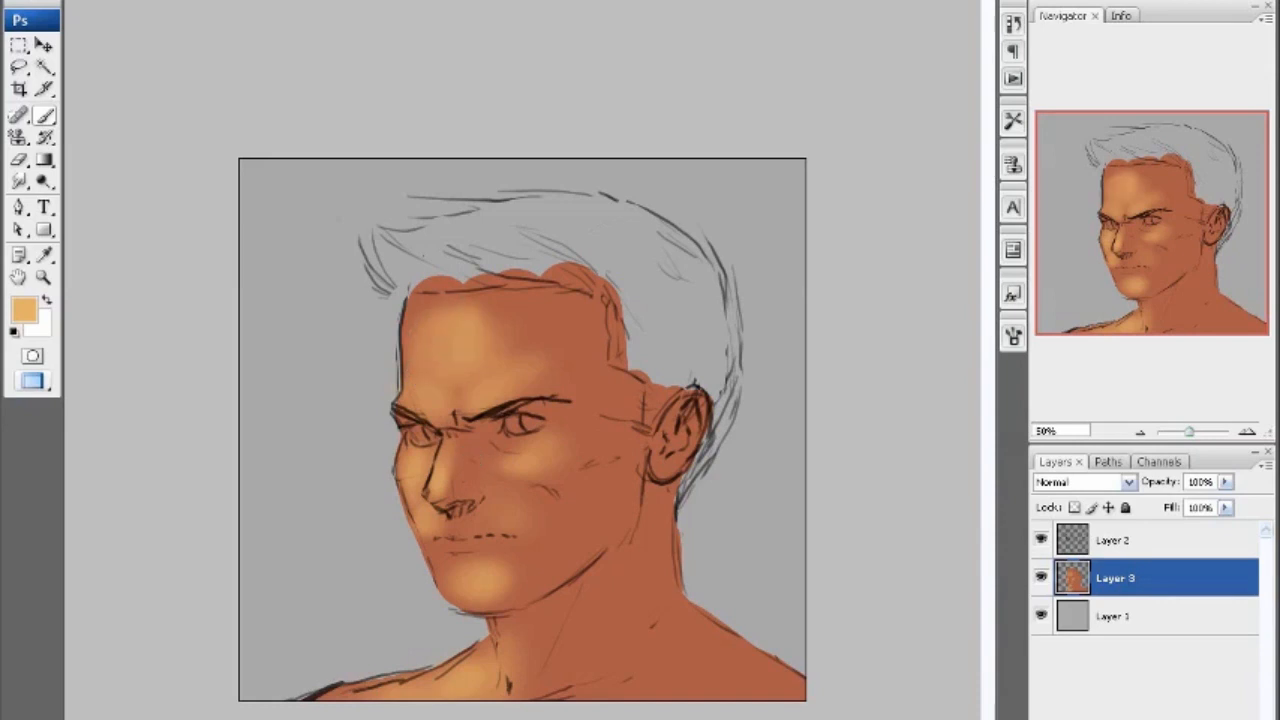
- Shade the near eye socket and the underside of the nose with brown #8f4835 and a darker brown
left_click(24, 310)
left_click(931, 392)
left_click_drag(797, 164, 813, 257)
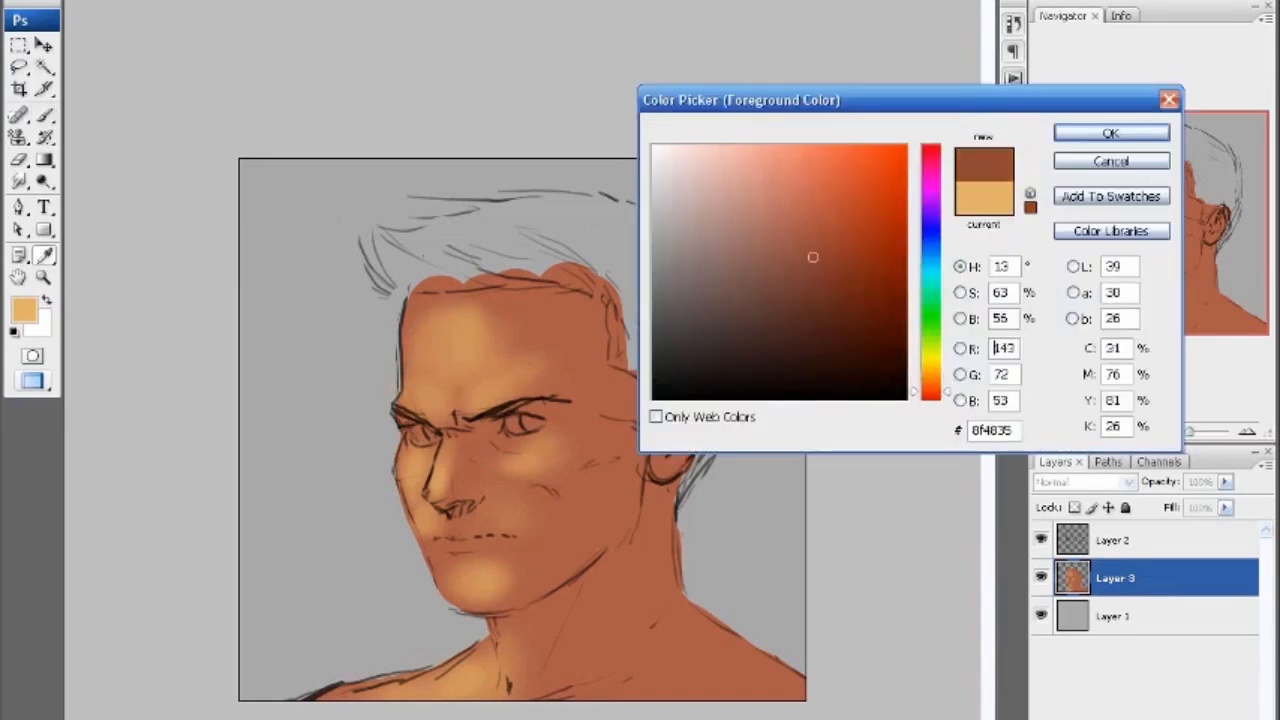
key("Return")
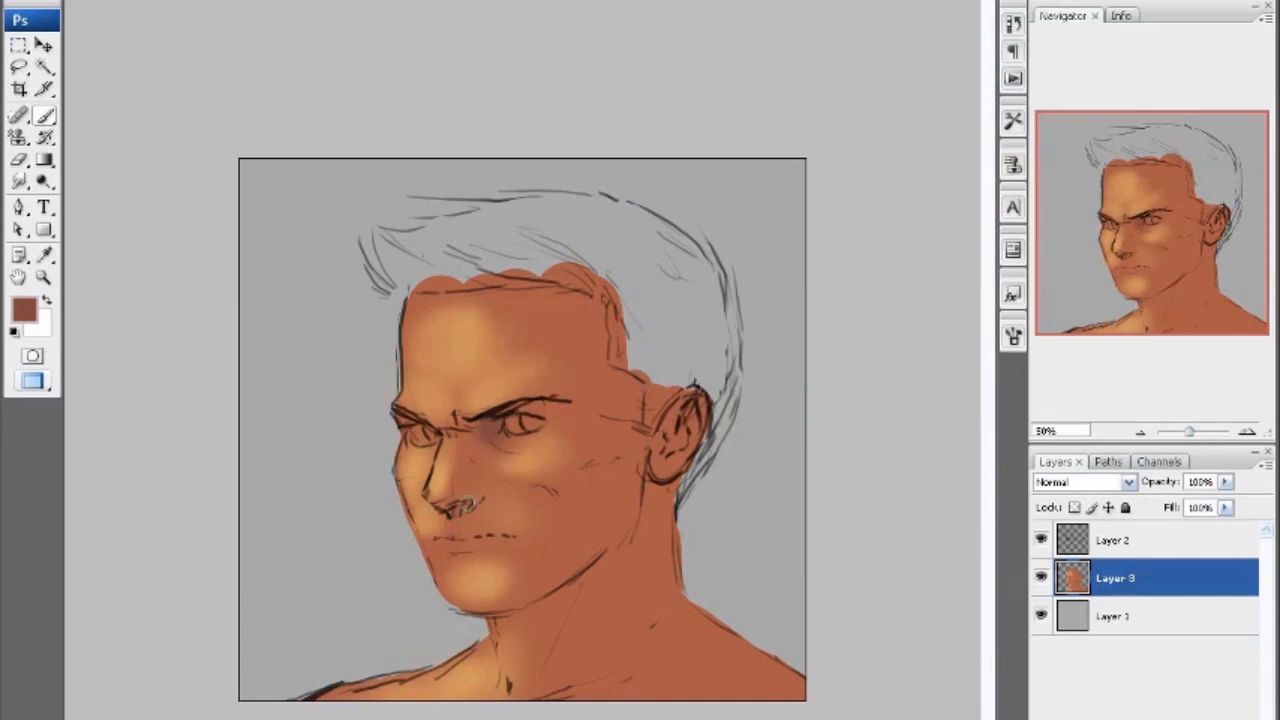
left_click_drag(466, 502, 448, 512)
left_click(25, 310)
left_click(804, 287)
key("Return")
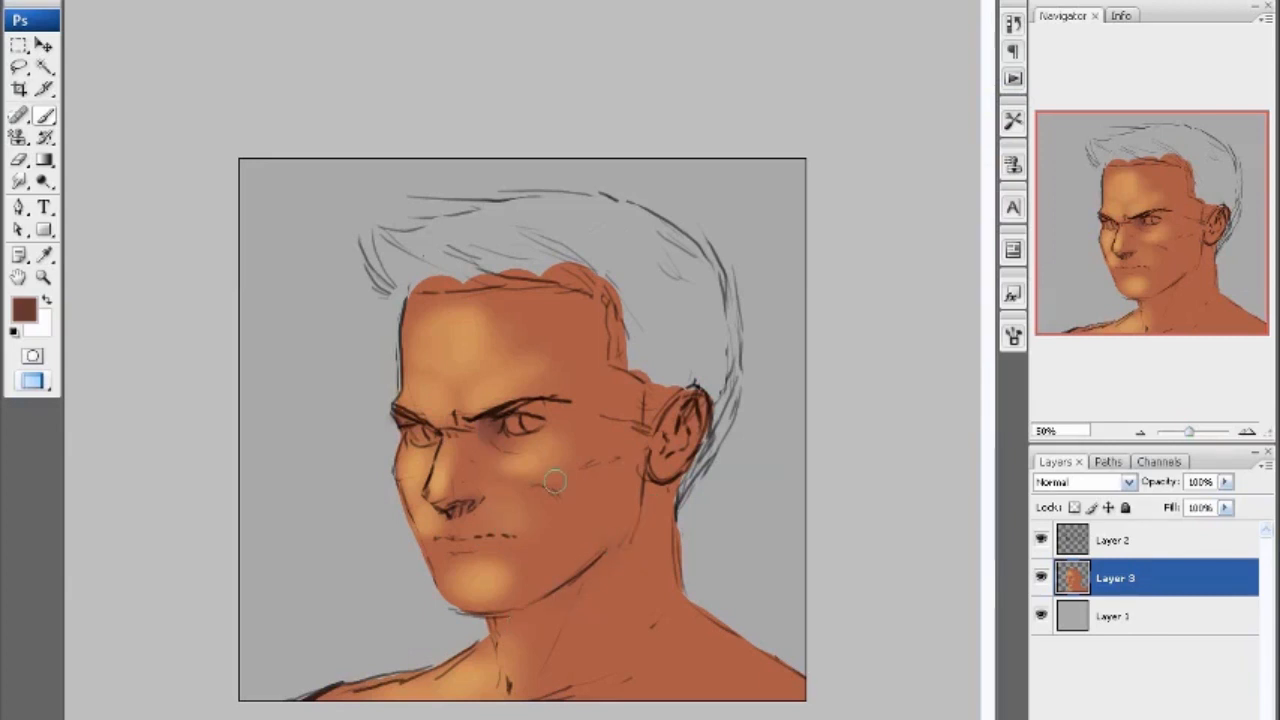
- Set the foreground colour to a muted dusty pink
left_click(25, 310)
left_click(803, 226)
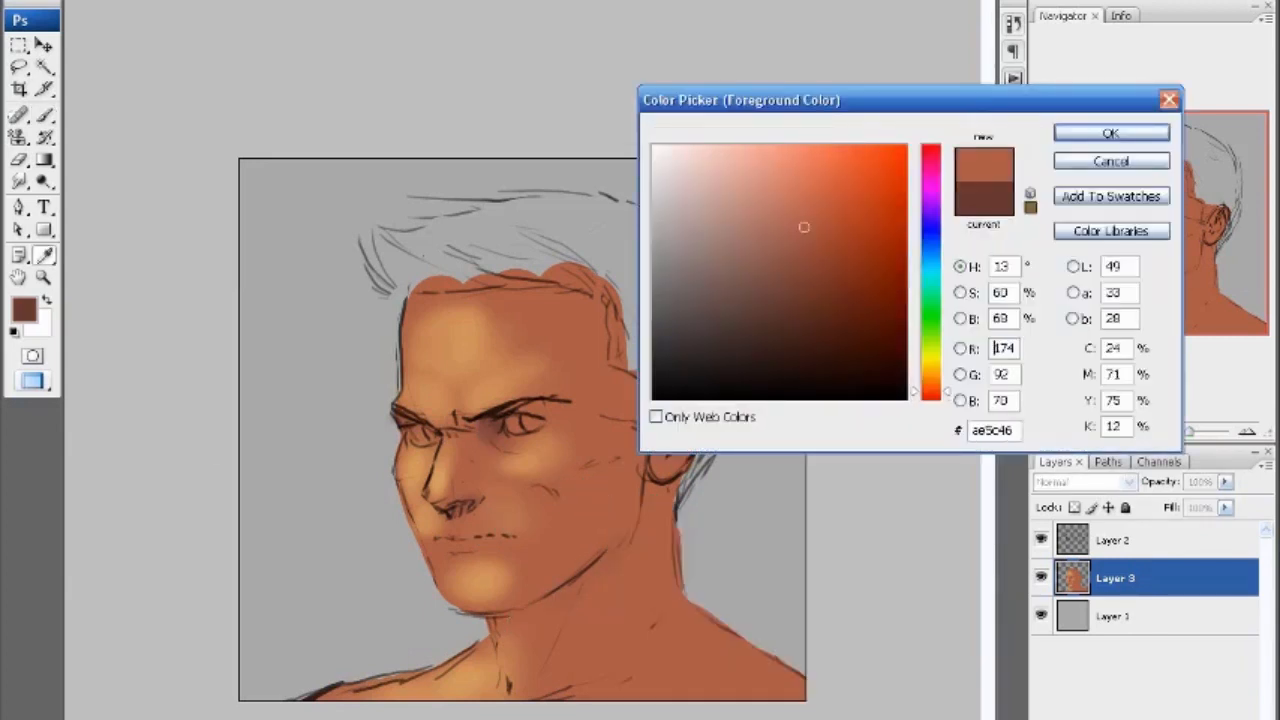
left_click(779, 199)
left_click(931, 154)
left_click_drag(931, 154, 931, 160)
left_click_drag(736, 209, 743, 219)
left_click_drag(931, 159, 931, 152)
left_click(1111, 133)
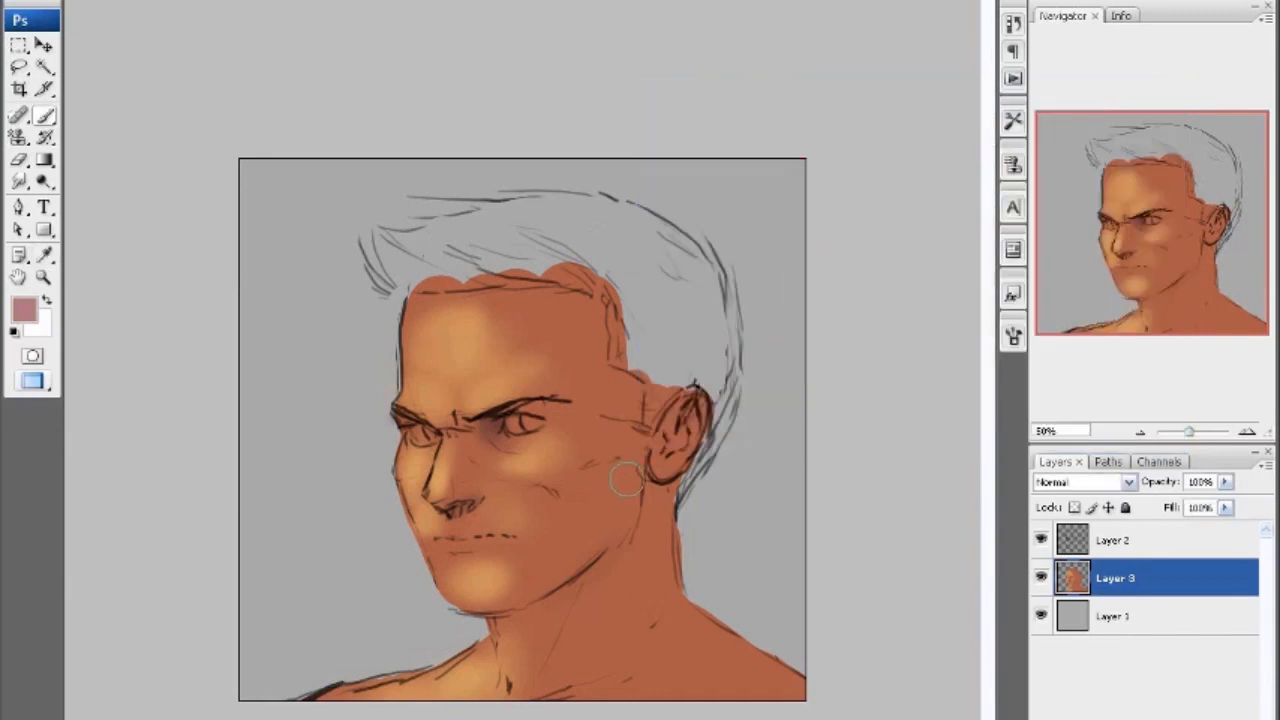
- Paint soft pink reflected light along the rear jaw, the back of the neck and the near shoulder
mouse_move(628, 480)
left_mouse_down()
mouse_move(622, 526)
mouse_move(570, 567)
left_mouse_up()
mouse_move(677, 539)
left_mouse_down()
mouse_move(664, 616)
mouse_move(733, 674)
mouse_move(660, 692)
left_mouse_up()
left_click_drag(680, 603, 646, 522)
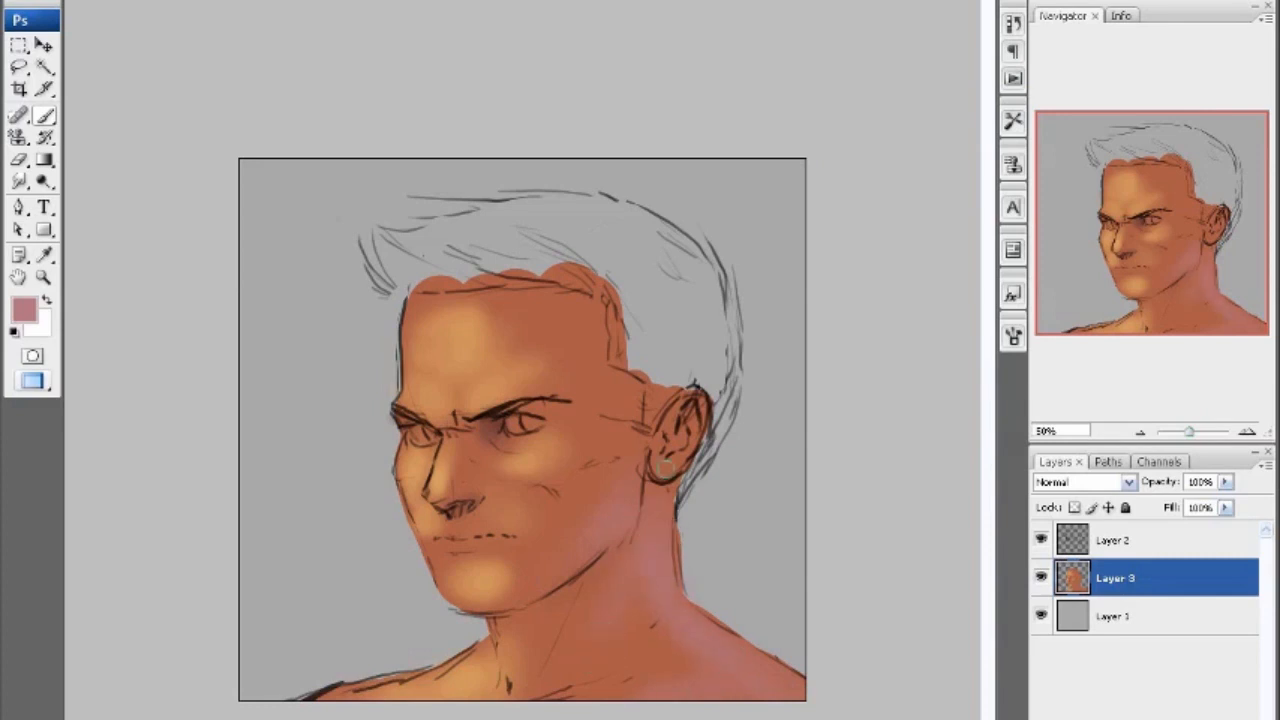
- Darken the sampled eye-socket brown and deepen the inner eye corner, the nostril and the inside of the ear
left_click(504, 425, "alt")
left_click(25, 310)
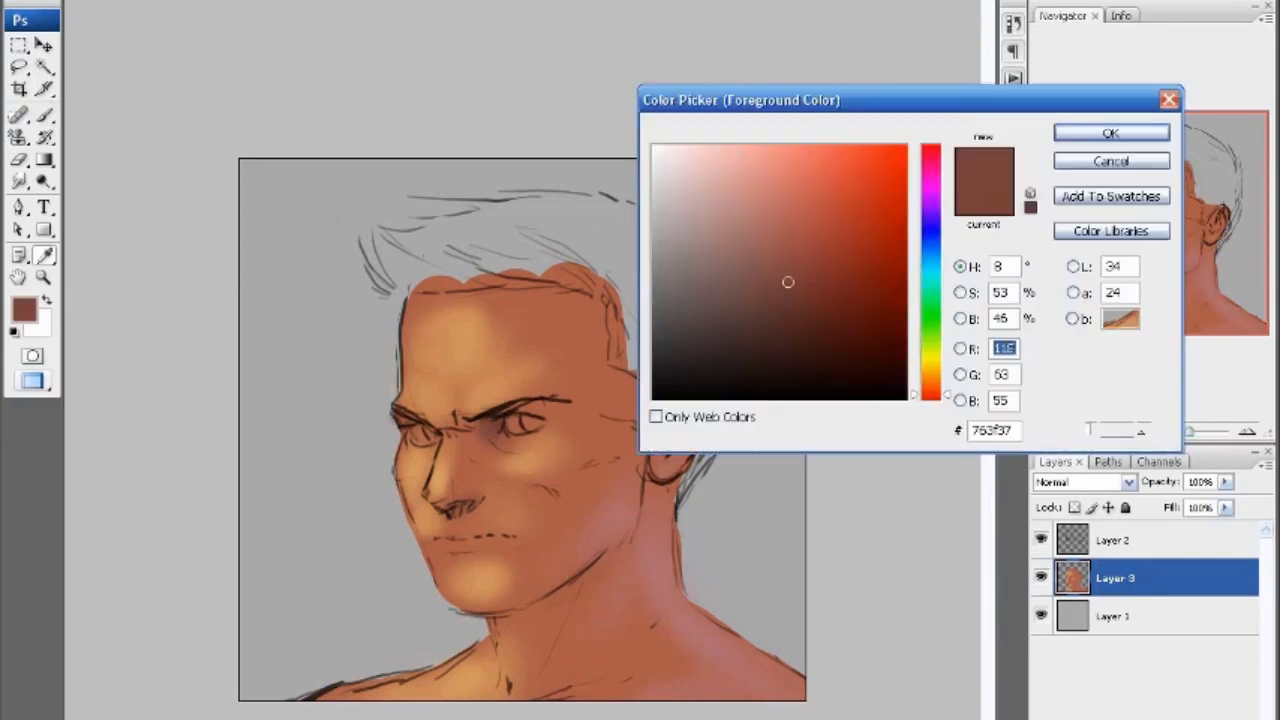
left_click(803, 317)
left_click(1111, 132)
left_click_drag(487, 424, 496, 428)
left_click_drag(468, 504, 444, 513)
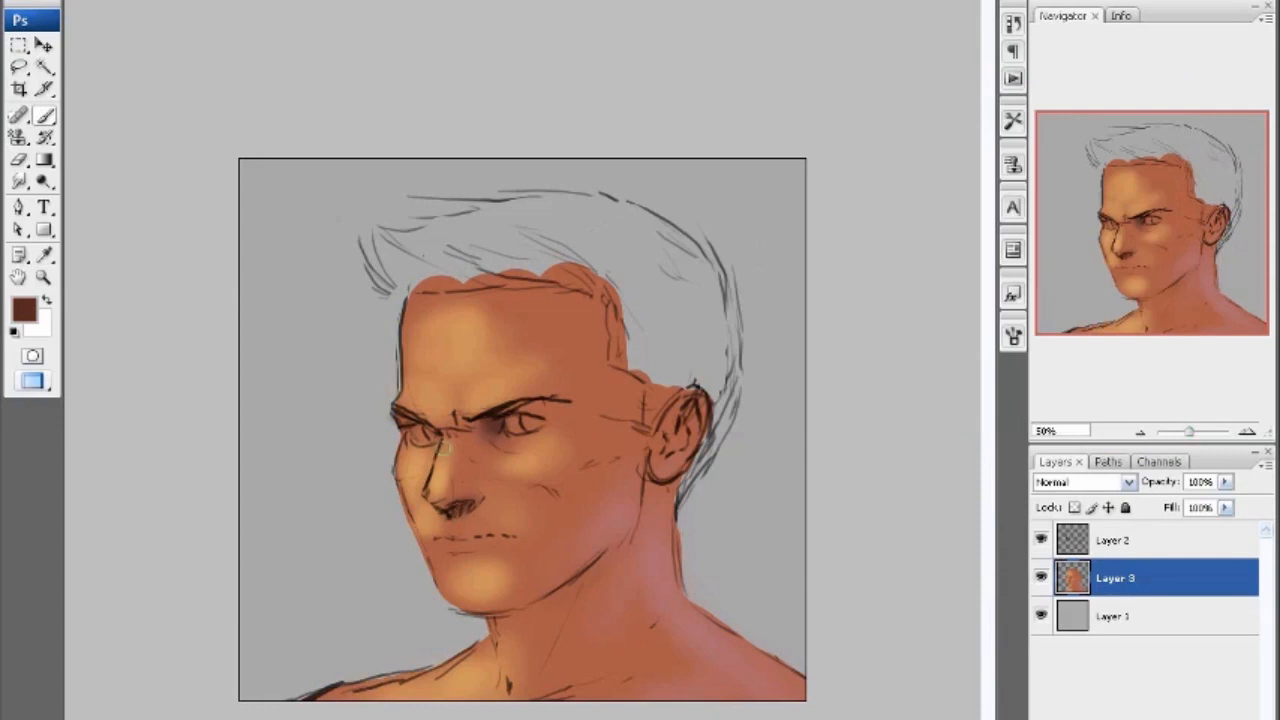
mouse_move(686, 418)
left_mouse_down()
mouse_move(674, 452)
mouse_move(692, 406)
mouse_move(686, 428)
left_mouse_up()
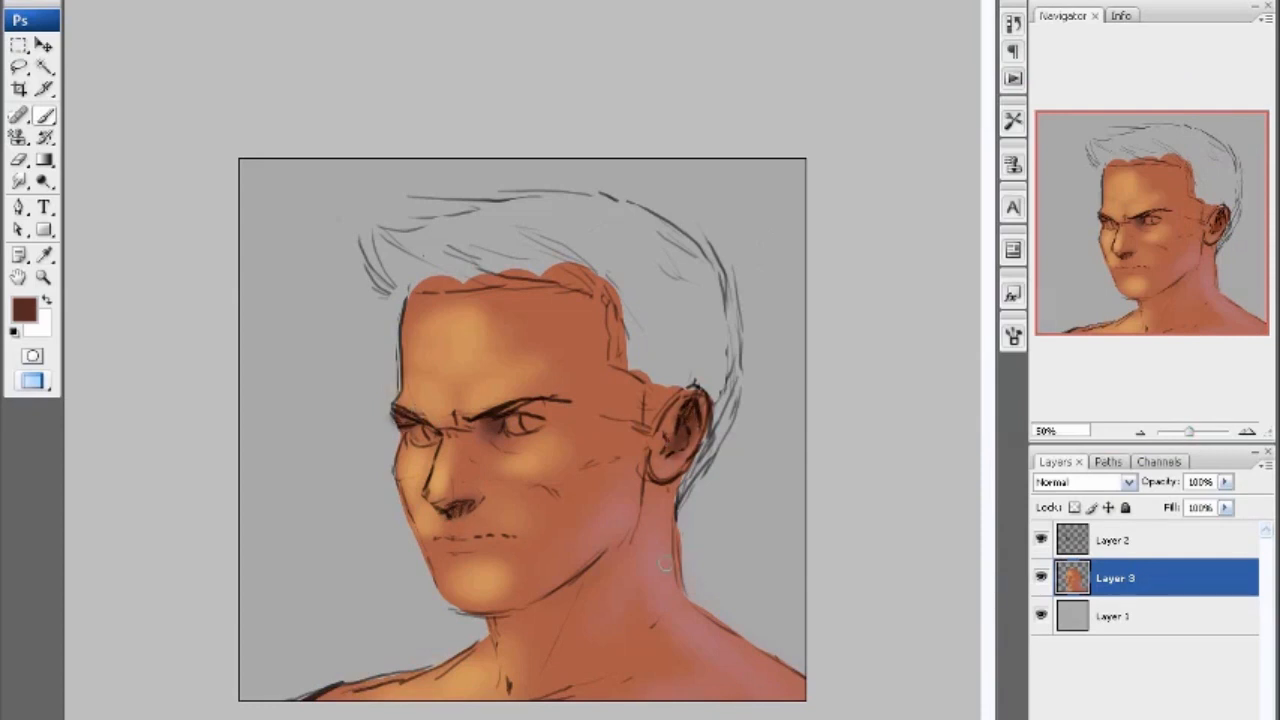
- Blend sampled pink and orange tones over the cheekbone, and shade below the lower lip with dark brown sampled under the nose
left_click(669, 543, "alt")
left_click(552, 456, "alt")
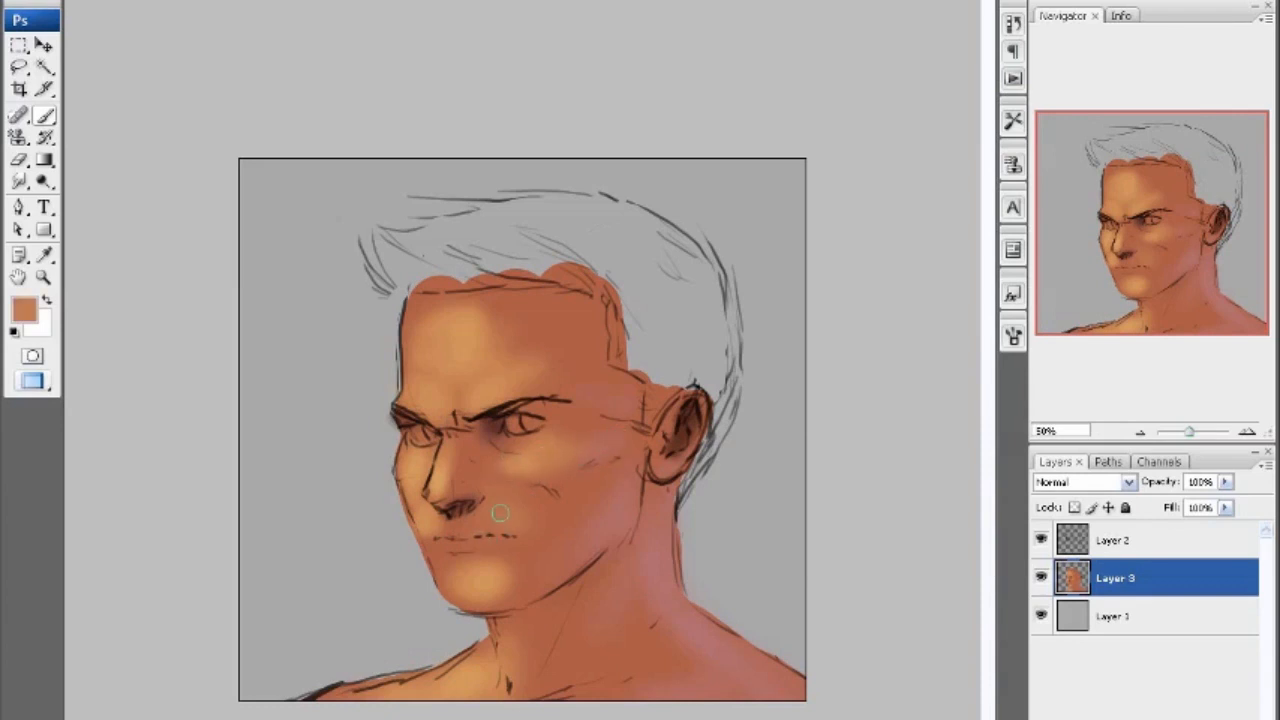
left_click(460, 508, "alt")
mouse_move(468, 559)
left_mouse_down()
mouse_move(494, 558)
mouse_move(478, 561)
left_mouse_up()
- Switch to another brush preset and refine the shading of the nose and around both eyes with sampled skin tones
right_click(511, 486)
double_click(701, 632)
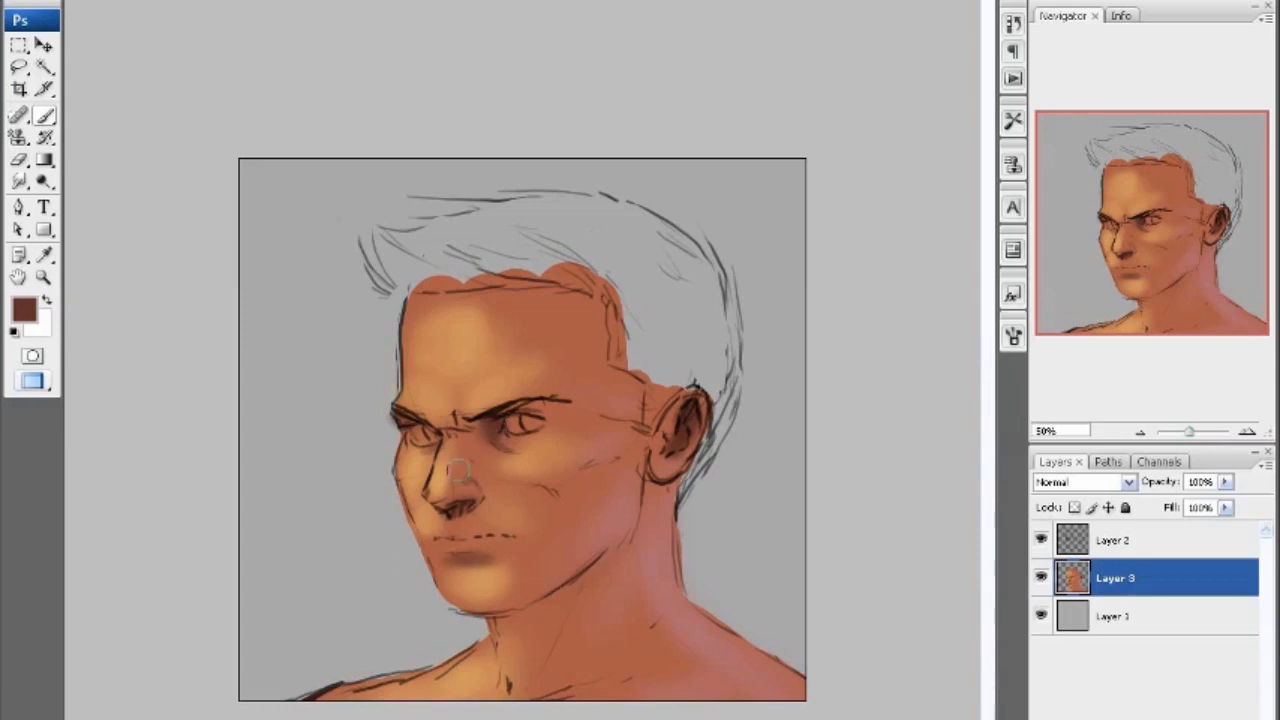
left_click(518, 467, "alt")
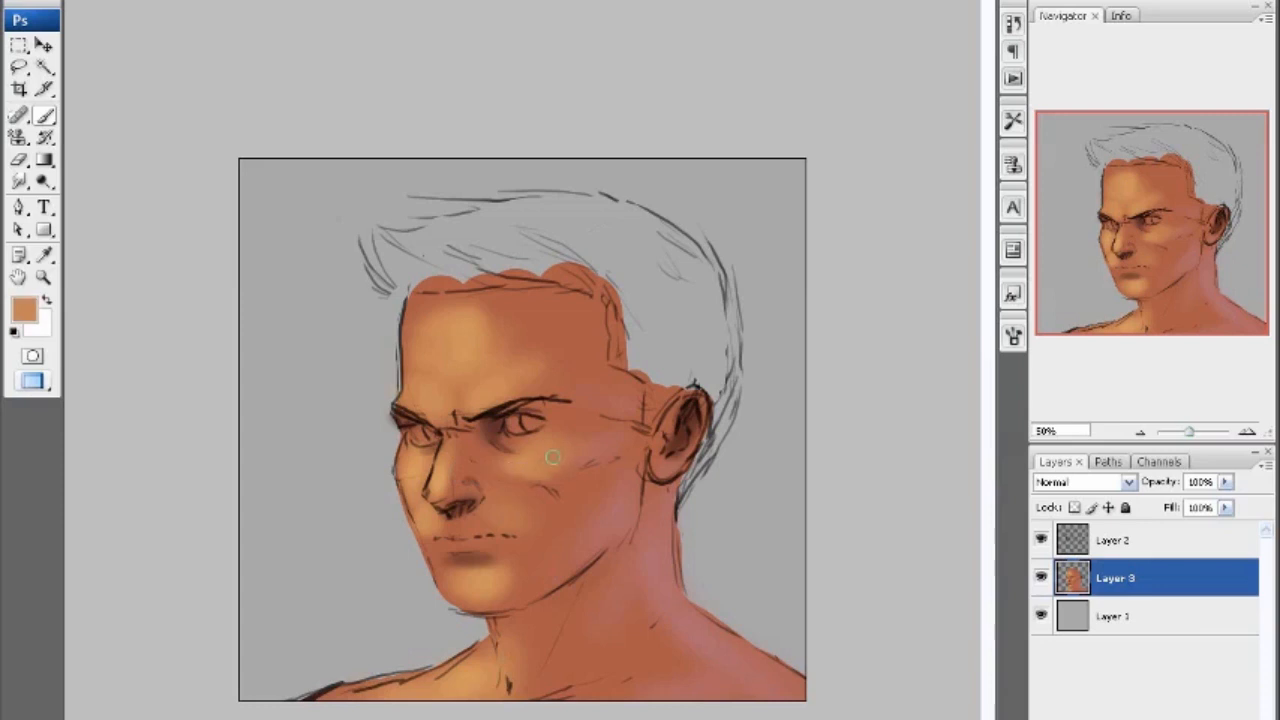
left_click(408, 453, "alt")
left_click(509, 447, "alt")
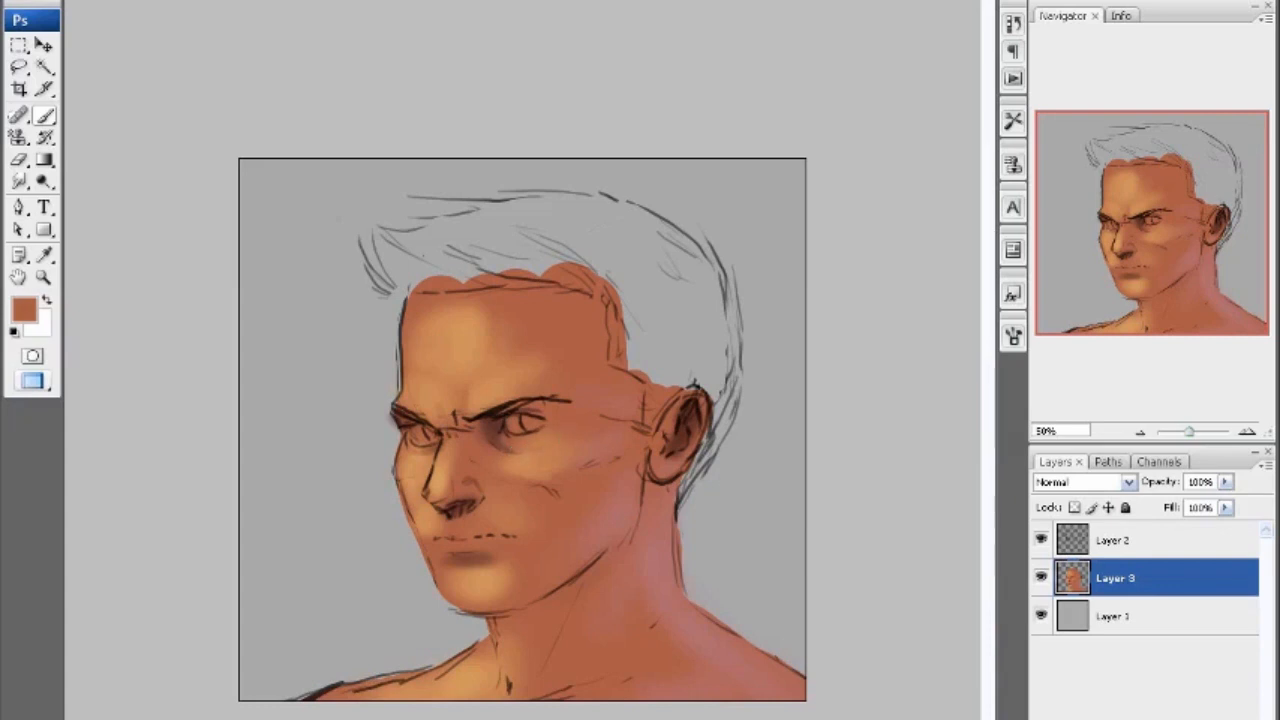
left_click(557, 426, "alt")
left_click(564, 404, "alt")
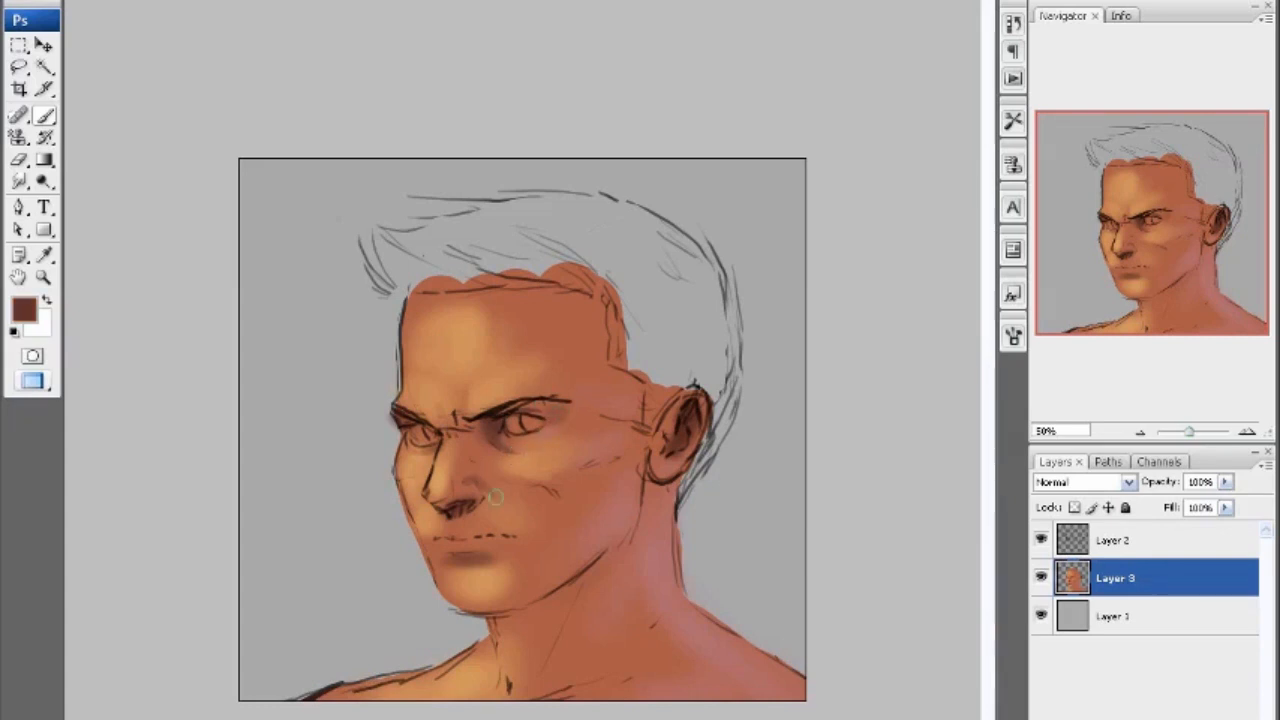
- Enlarge the brush and paint a dark brown shadow in the hollow of the near cheek
key("]")
key("]")
key("]")
mouse_move(538, 486)
left_mouse_down()
mouse_move(547, 499)
mouse_move(563, 485)
mouse_move(557, 507)
left_mouse_up()
left_click(557, 492, "alt")
- Change the brush preset and blend the cheek-hollow shadow into the surrounding skin with sampled dark and mid tones
right_click(543, 511)
left_click(775, 655)
left_click(526, 496)
left_click(547, 507, "alt")
left_click(553, 495, "alt")
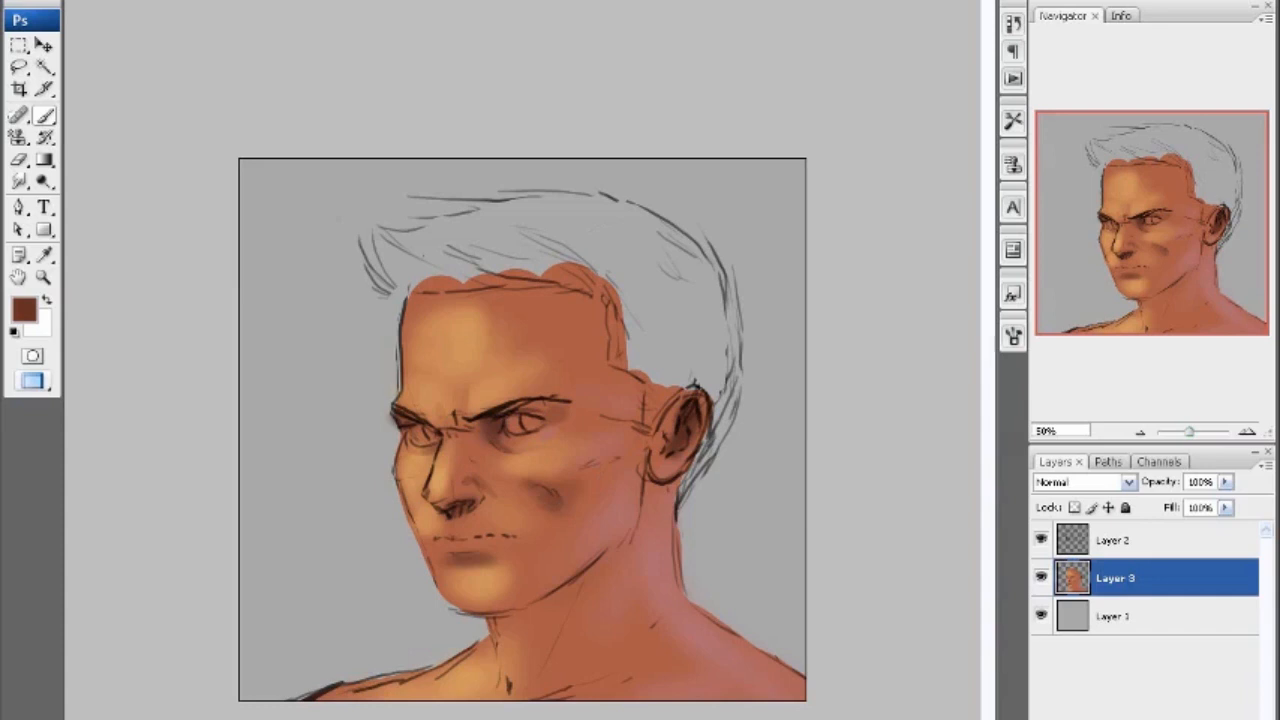
left_click(523, 499, "alt")
left_click(545, 482, "alt")
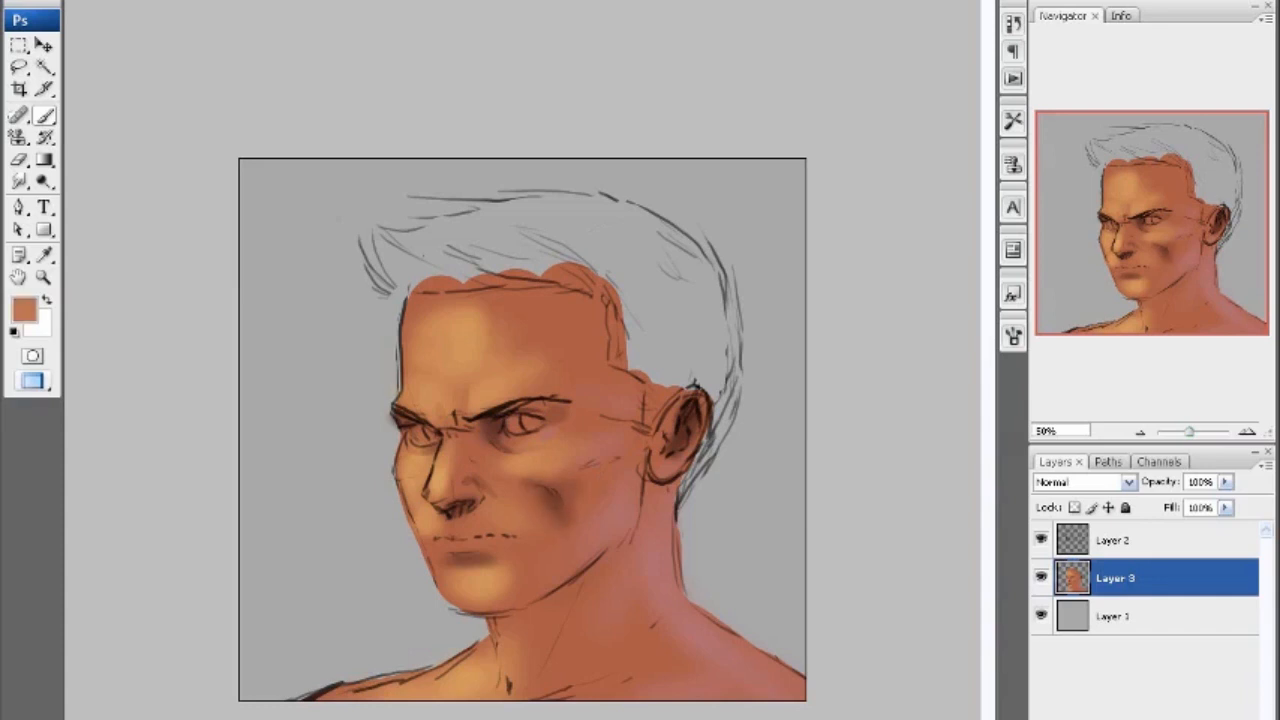
left_click(528, 493, "alt")
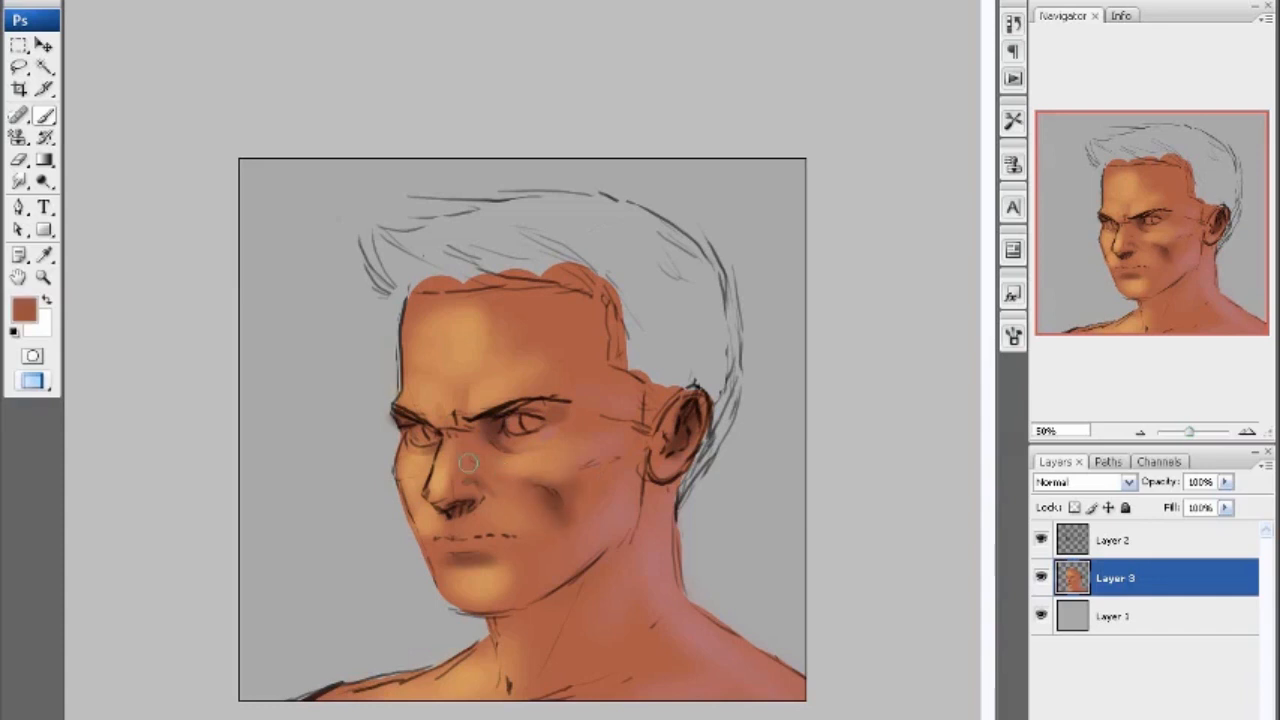
- Model the side of the nose with a sampled brown shadow and a light tan highlight on the nostril wing
left_click(501, 508, "alt")
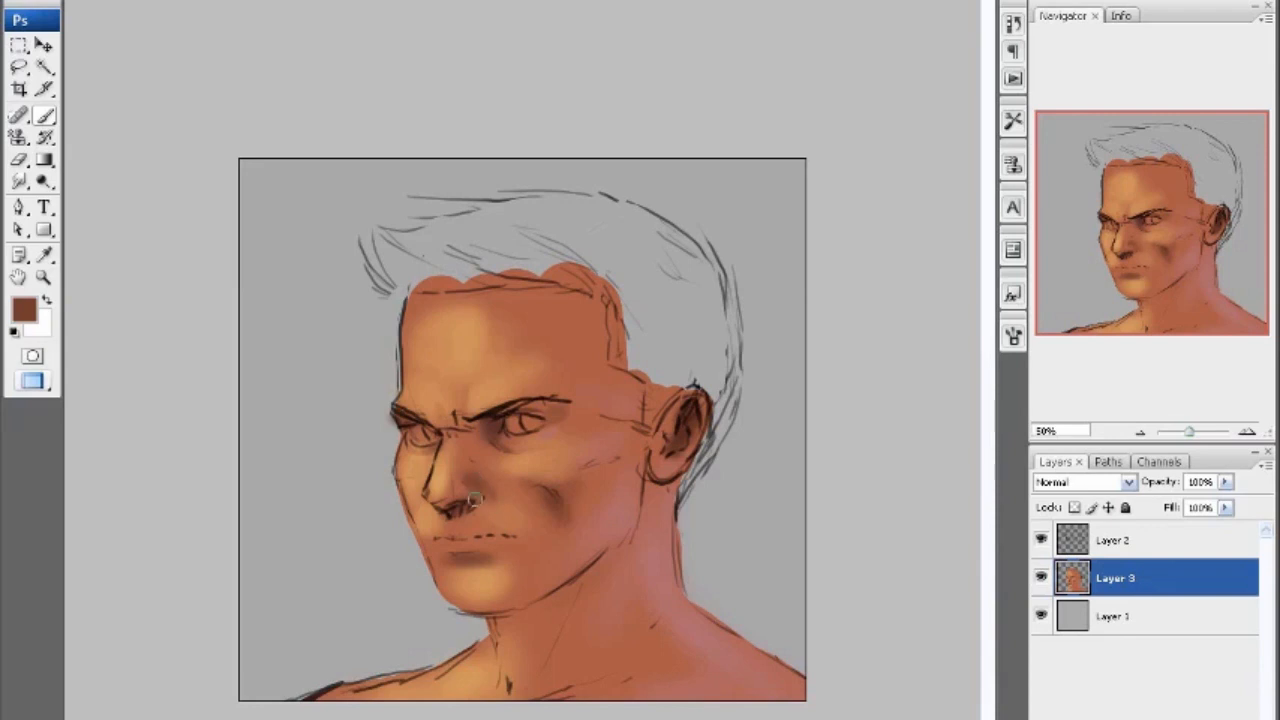
left_click(464, 488, "alt")
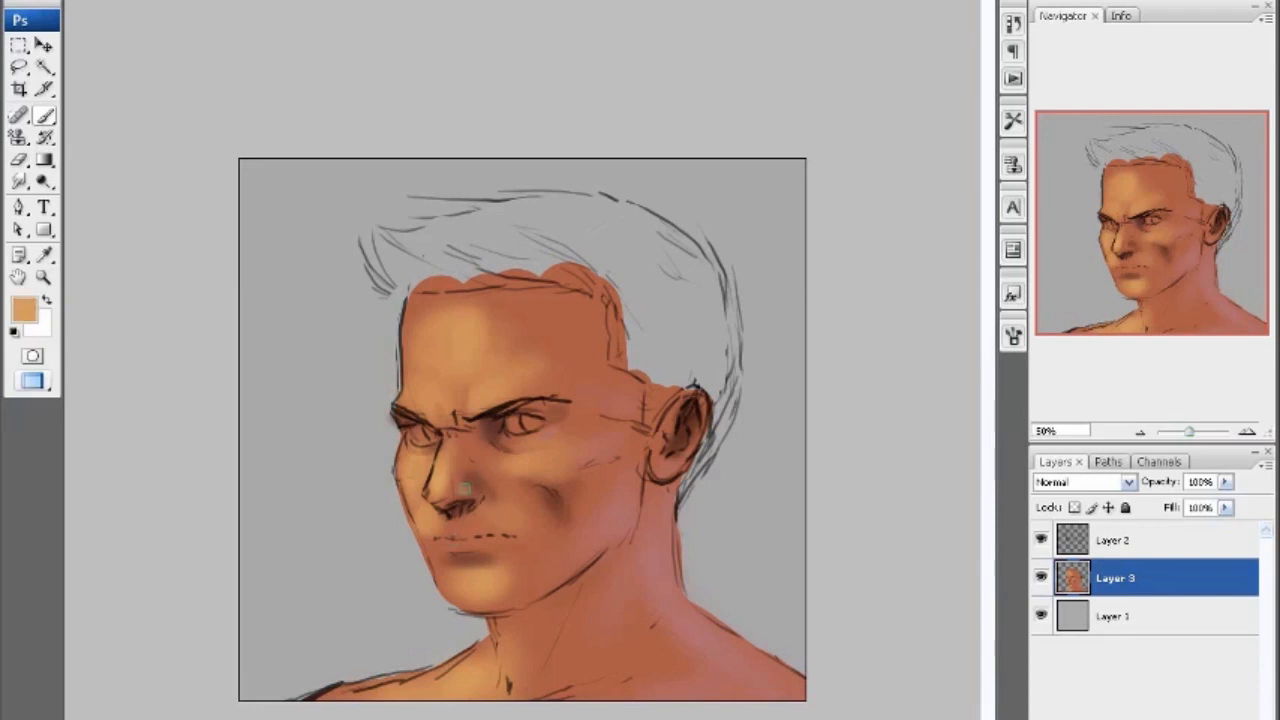
left_click(453, 438, "alt")
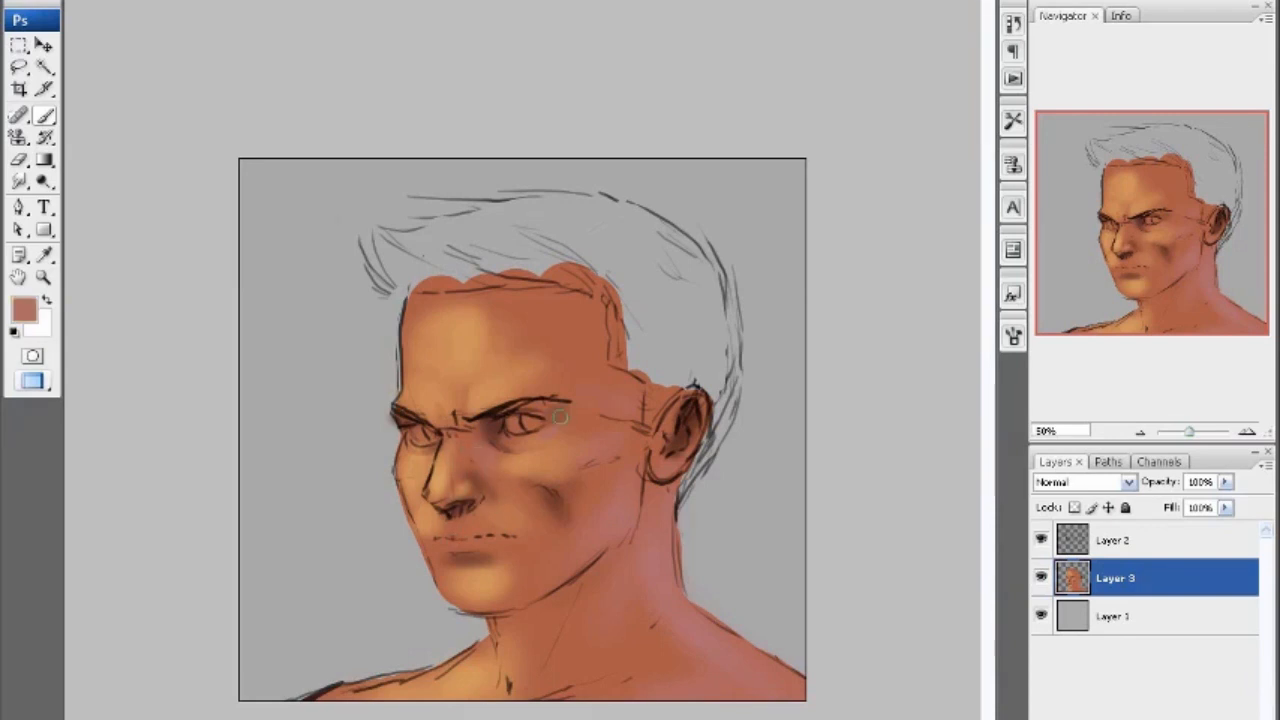
- Pick a dark reddish brown and paint the upper lip and mouth line with the hard 9 px brush
left_click(25, 310)
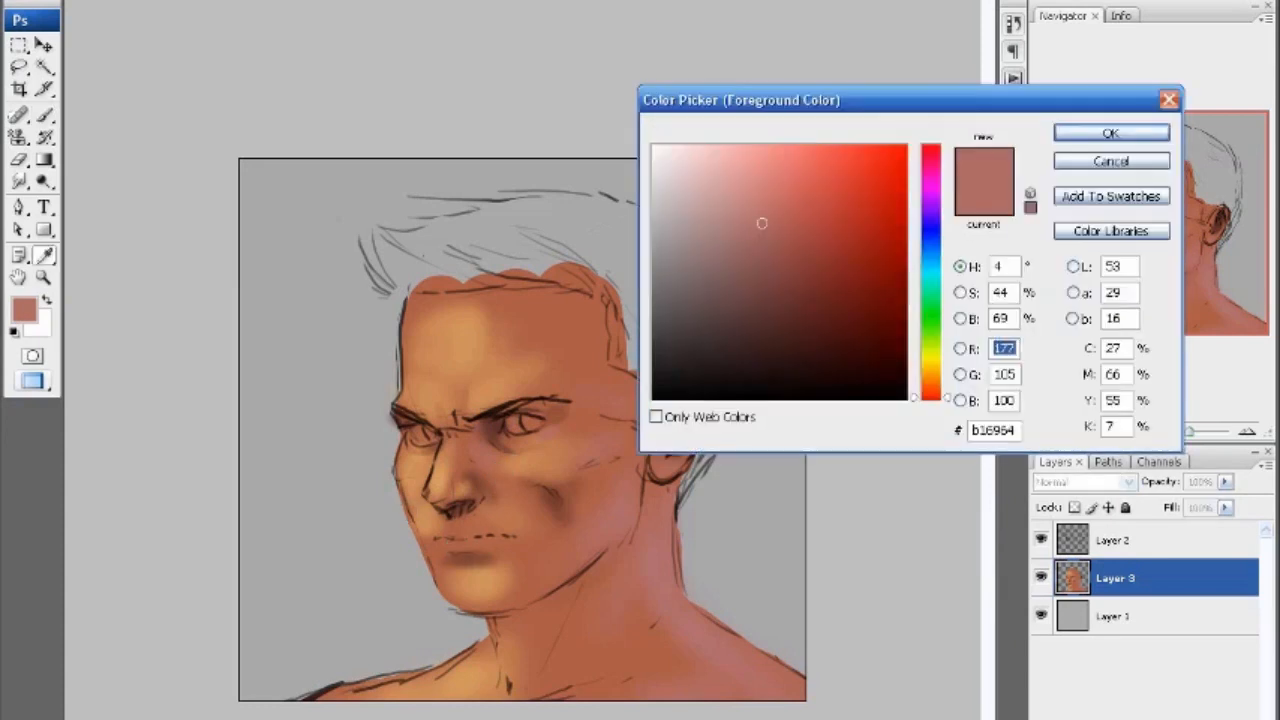
left_click(931, 391)
left_click(797, 274)
left_click(814, 284)
left_click(1111, 133)
right_click(518, 531)
left_click(708, 681)
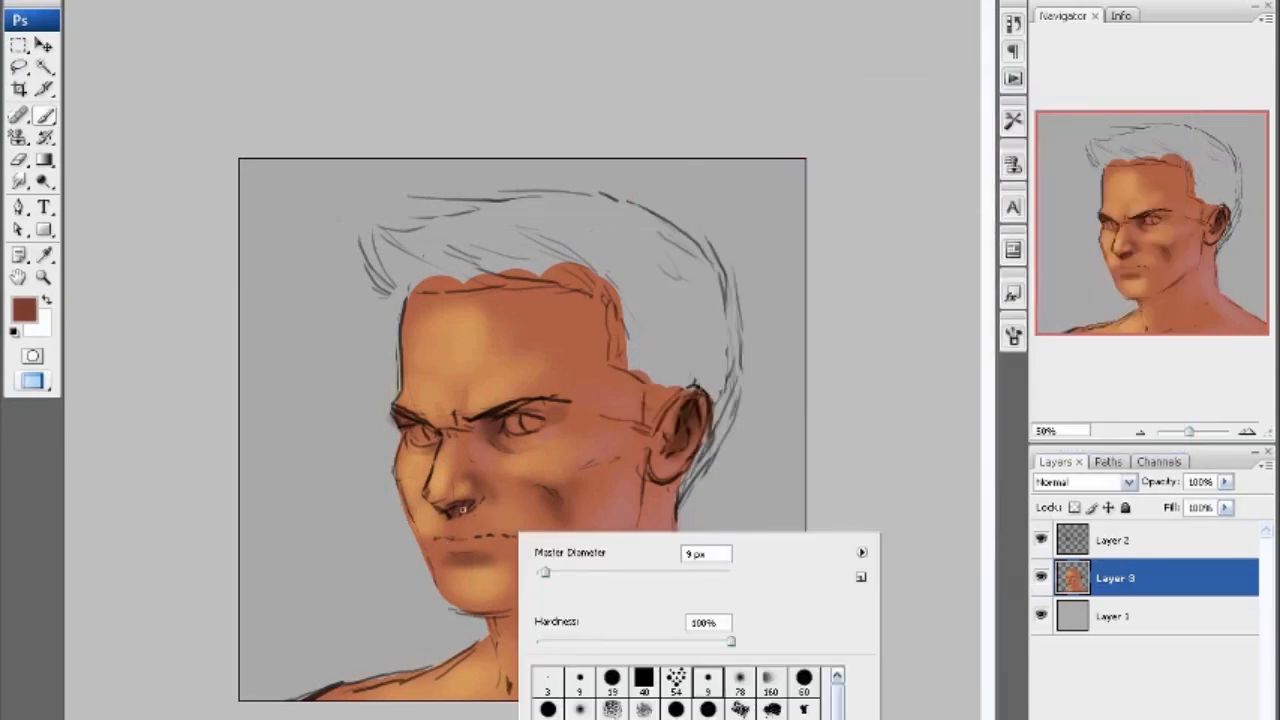
left_click(462, 510)
left_click_drag(504, 535, 462, 537)
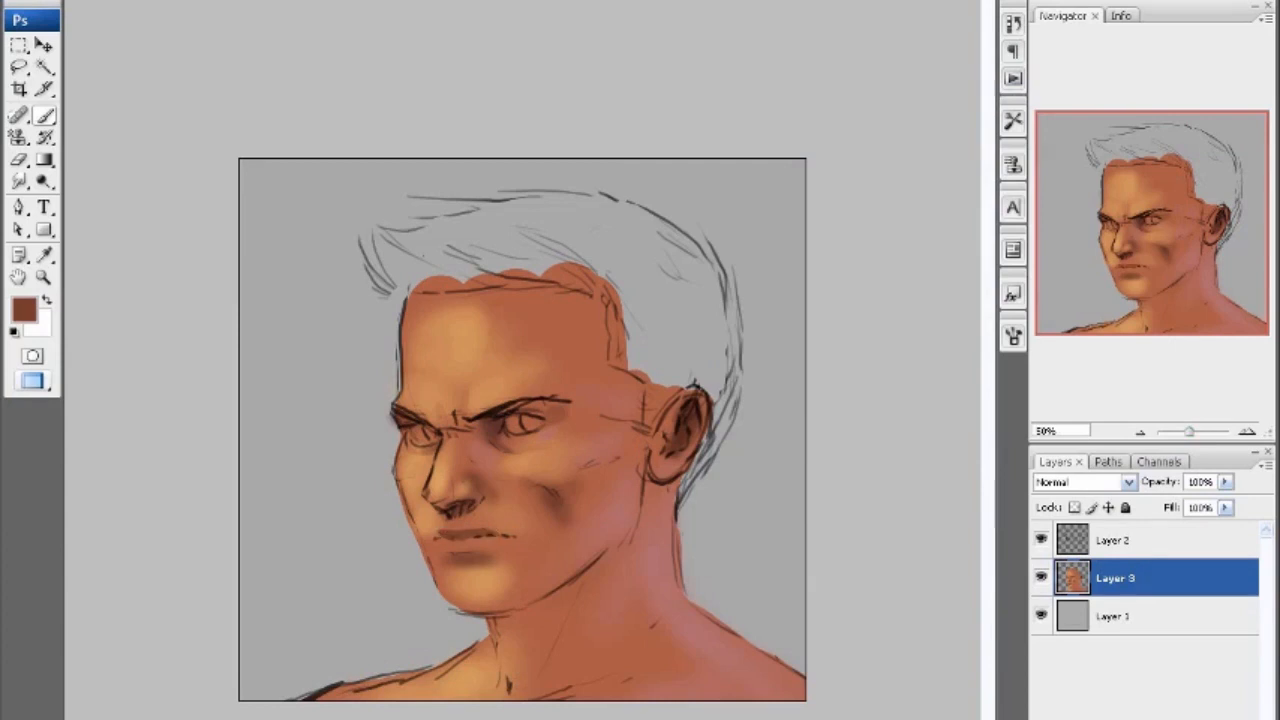
- Pick a brighter orange-red foreground colour and paint the lower lip
left_click(25, 310)
left_click(806, 225)
left_click(808, 195)
left_click(1111, 133)
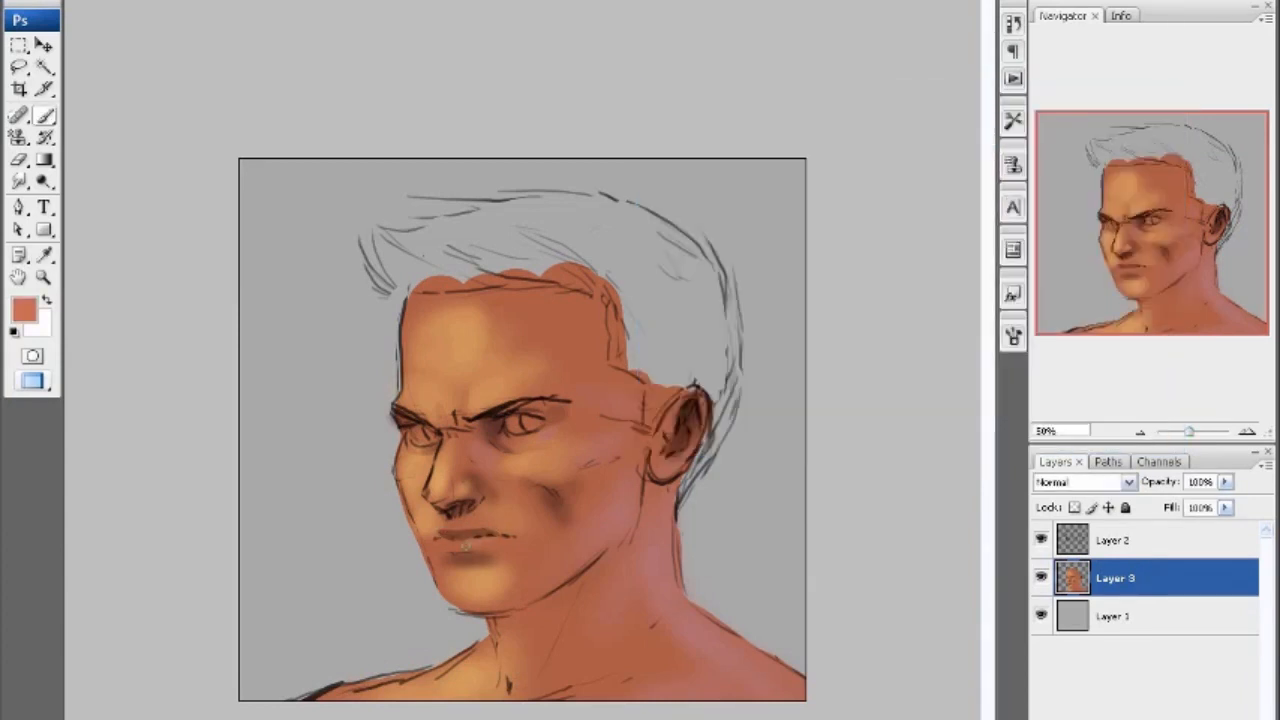
left_click_drag(466, 545, 469, 546)
- Set the colour to pink #de8c8a, enlarge the brush and paint a rim highlight along the back of the neck and shoulder
left_click(25, 310)
left_click(749, 177)
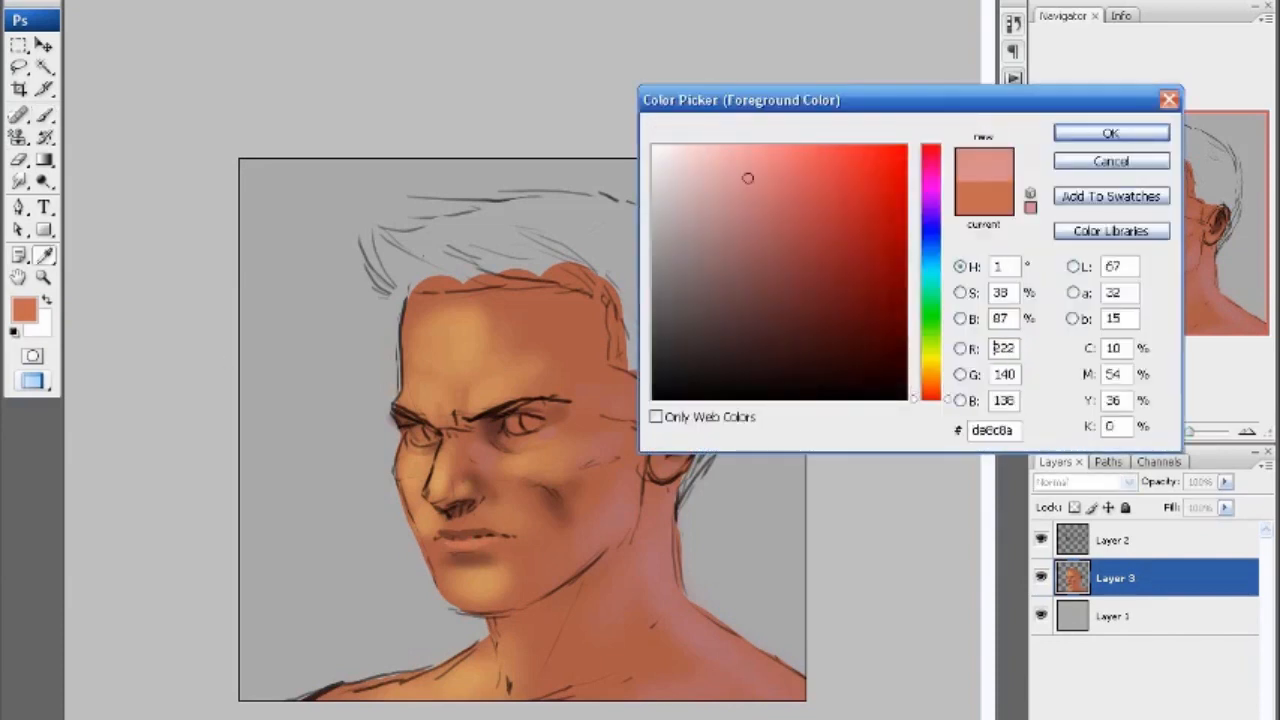
left_click(1073, 132)
left_click_drag(669, 556, 677, 596)
key("]")
key("]")
key("]")
key("]")
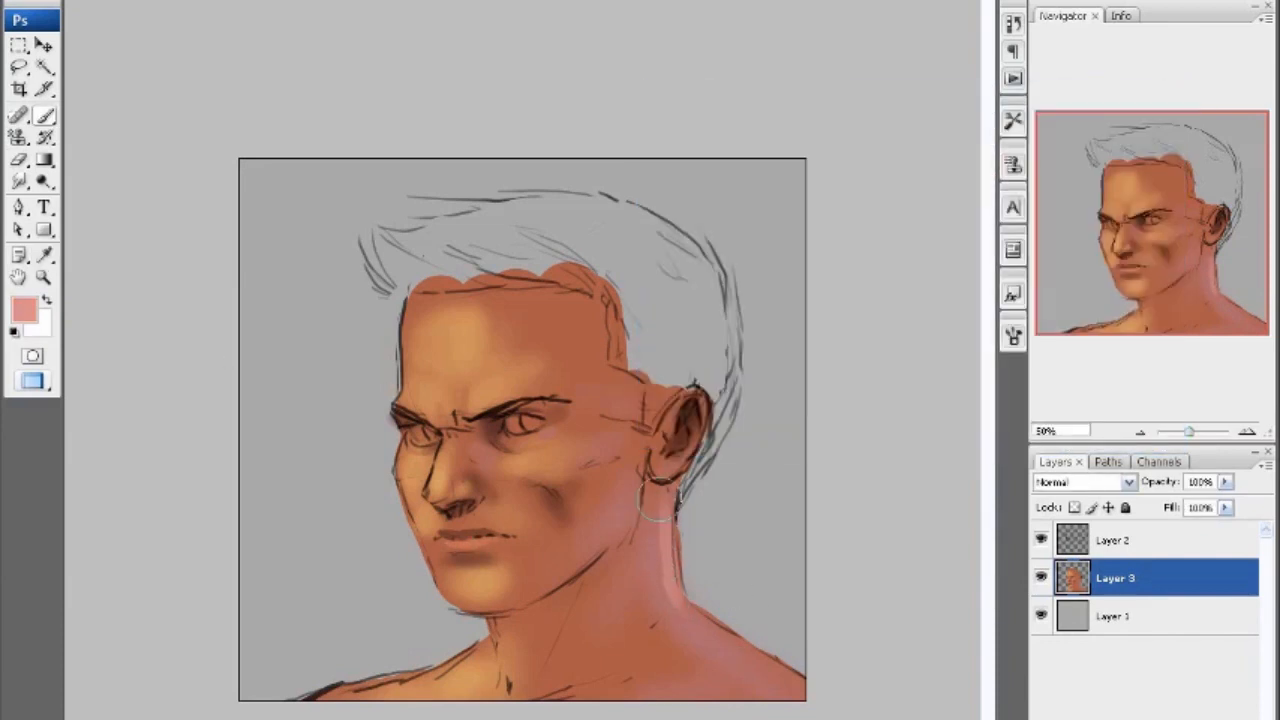
mouse_move(659, 497)
left_mouse_down()
mouse_move(660, 568)
mouse_move(814, 698)
left_mouse_up()
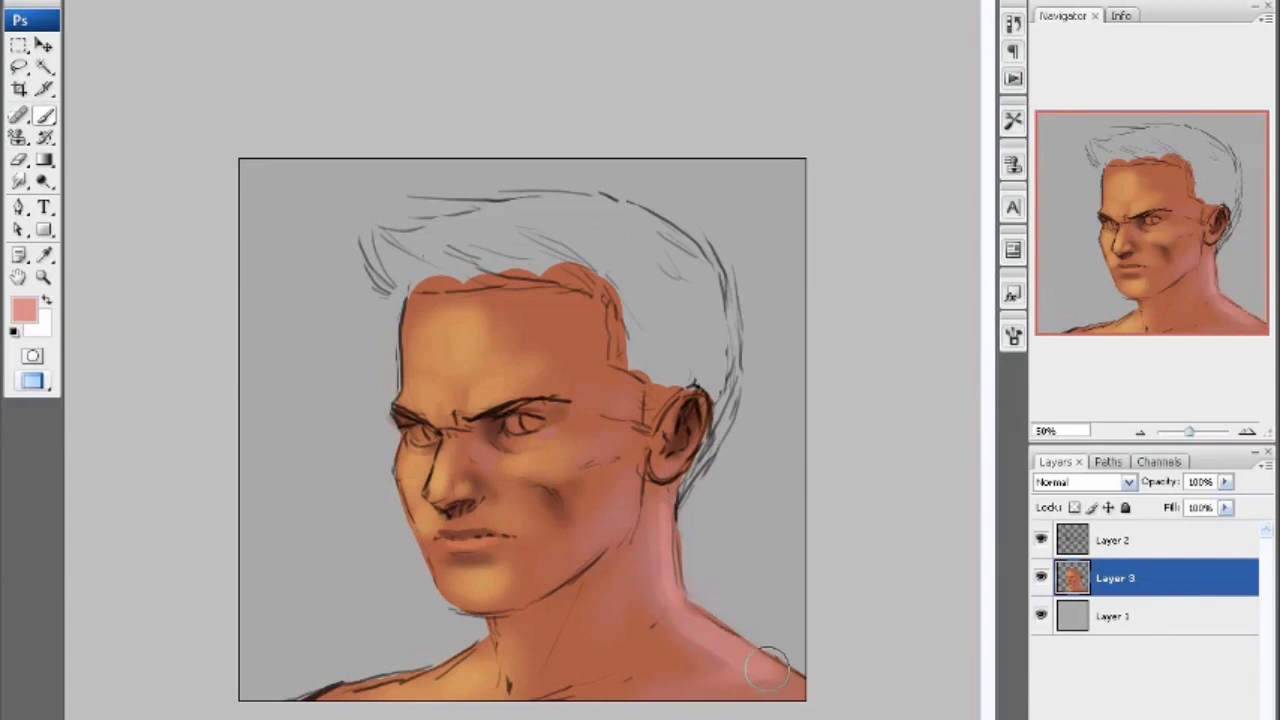
- Sample a tan skin tone, lighten it to a pale orange and touch up the highlights on the nose
mouse_move(474, 317)
left_mouse_down()
mouse_move(480, 357)
mouse_move(478, 330)
left_mouse_up()
left_click(25, 310)
left_click(535, 465)
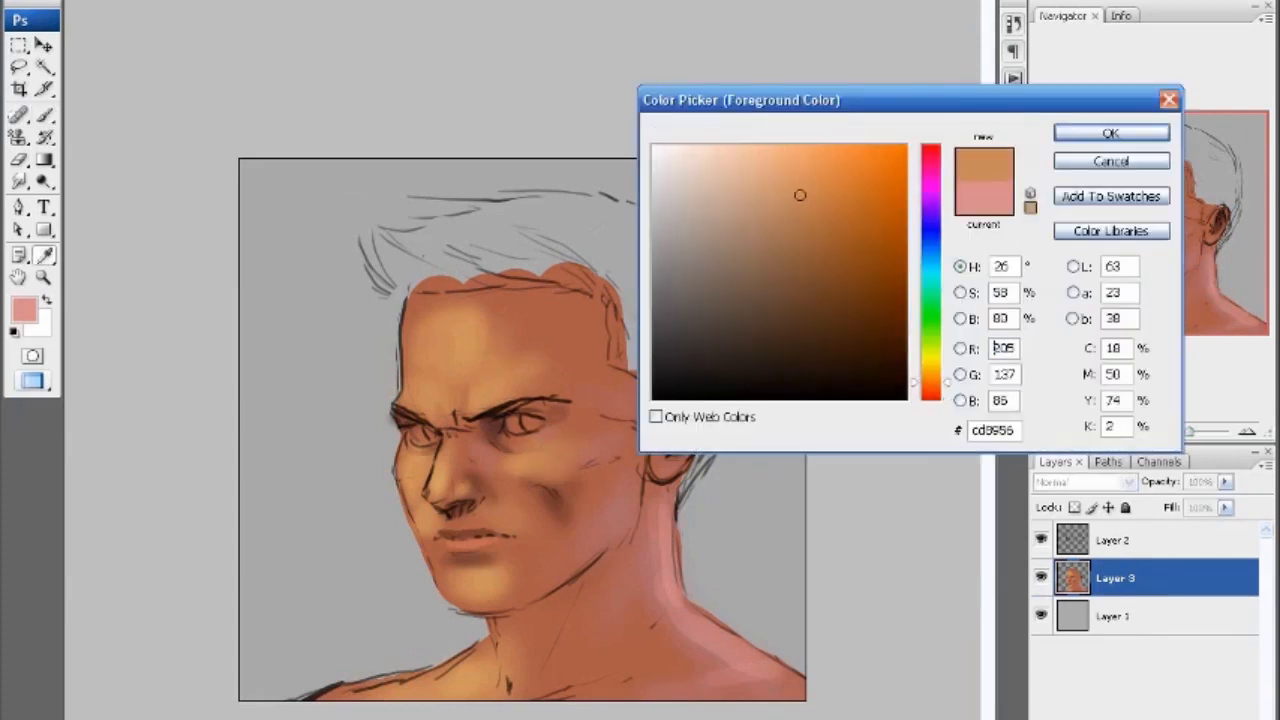
left_click(789, 166)
left_click(931, 375)
left_click(1111, 132)
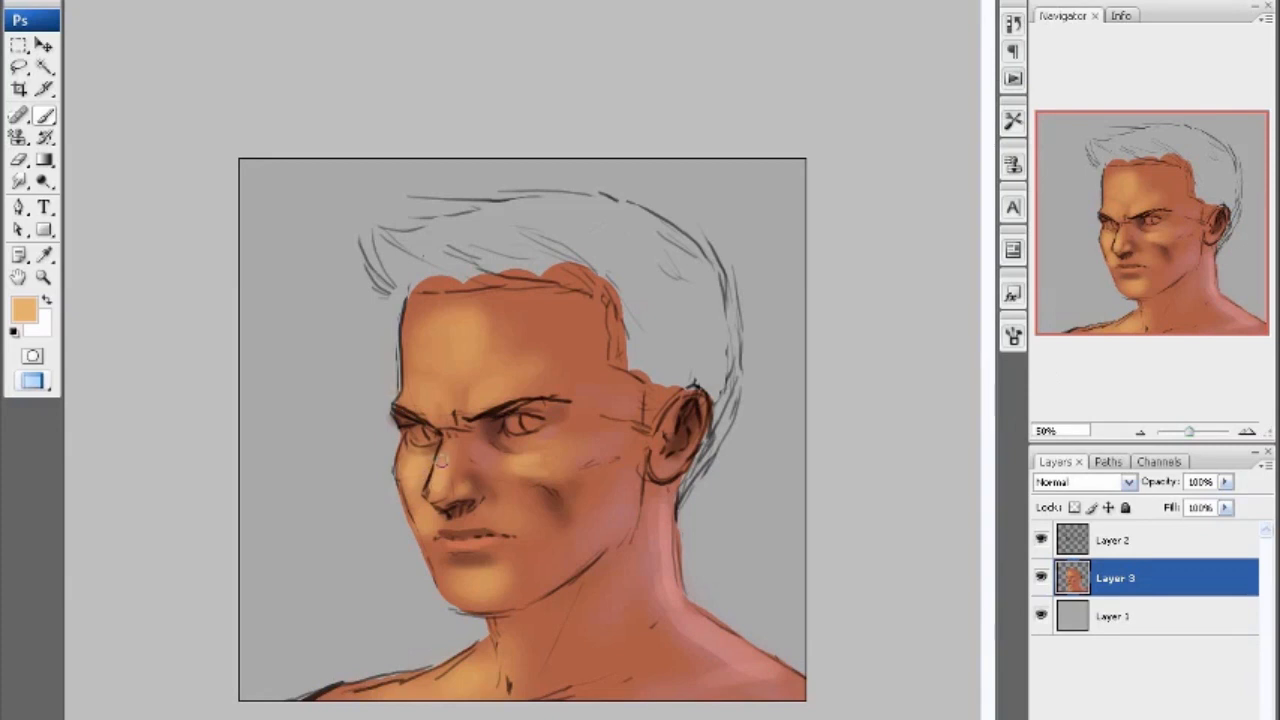
- Blend the shading between the brows and beside the nose bridge with sampled brown skin tones
left_click(506, 390, "alt")
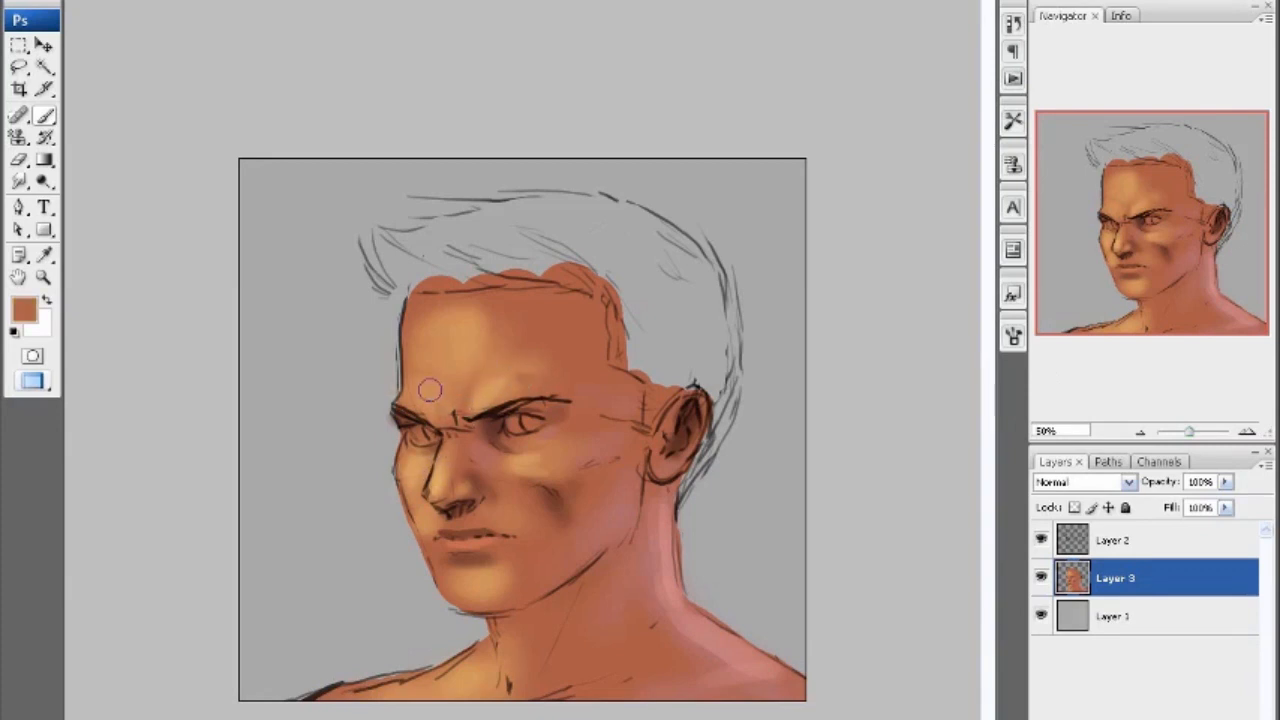
left_click(484, 427, "alt")
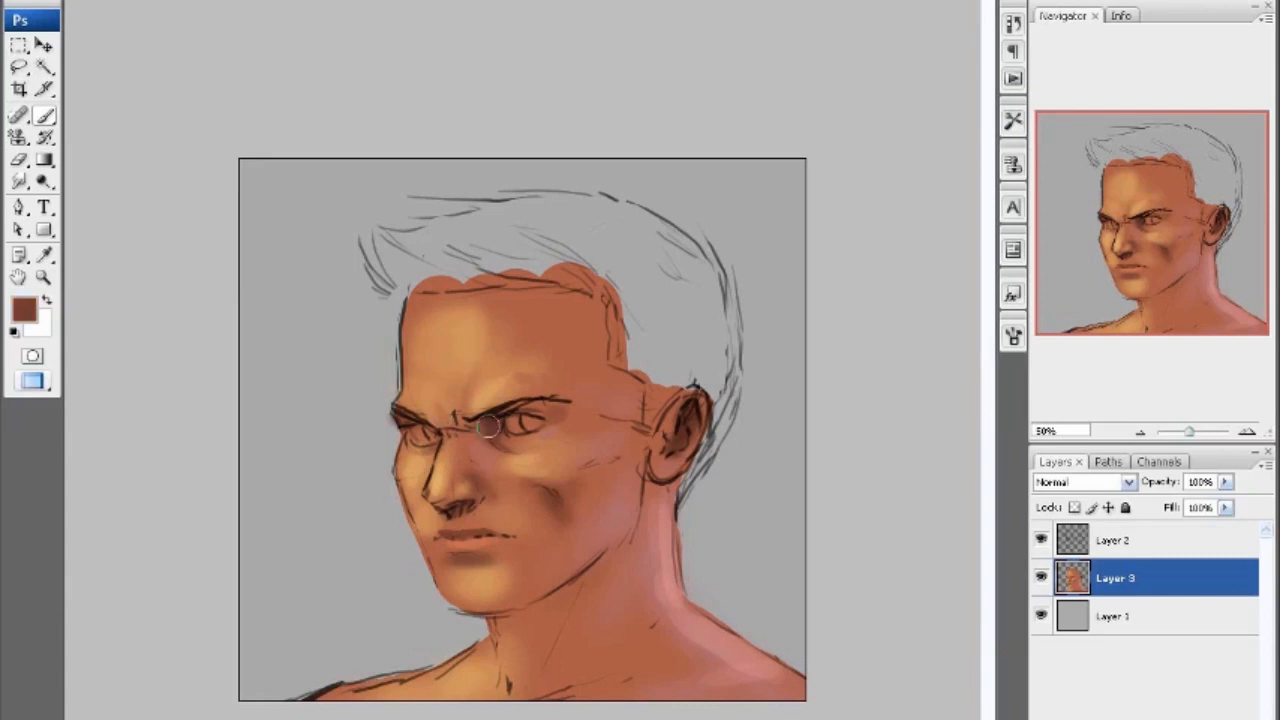
left_click(497, 431, "alt")
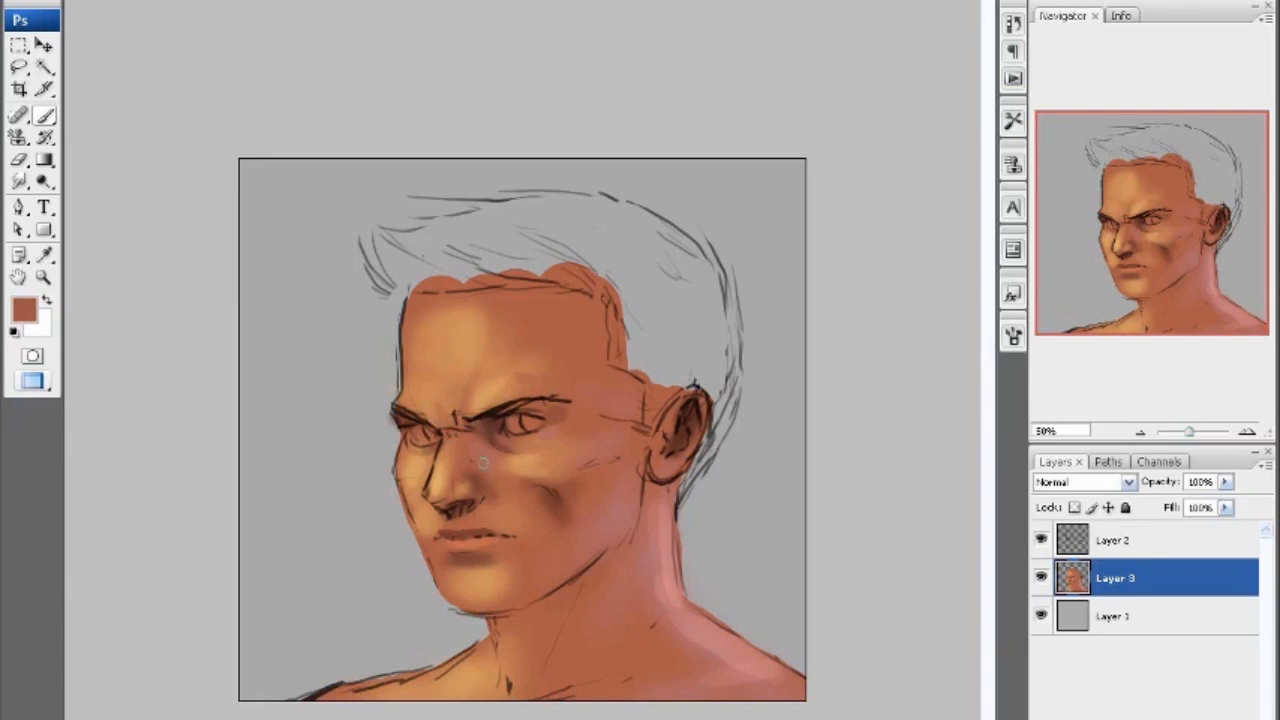
- Sample a dark brown, lasso the neck area below the jaw and paint a shadow inside it with the soft 78 px brush
left_click(700, 626, "alt")
left_click(524, 492, "alt")
key("l")
mouse_move(450, 610)
left_mouse_down()
mouse_move(560, 588)
mouse_move(622, 552)
mouse_move(508, 682)
mouse_move(470, 612)
left_mouse_up()
key("b")
left_click(100, 2)
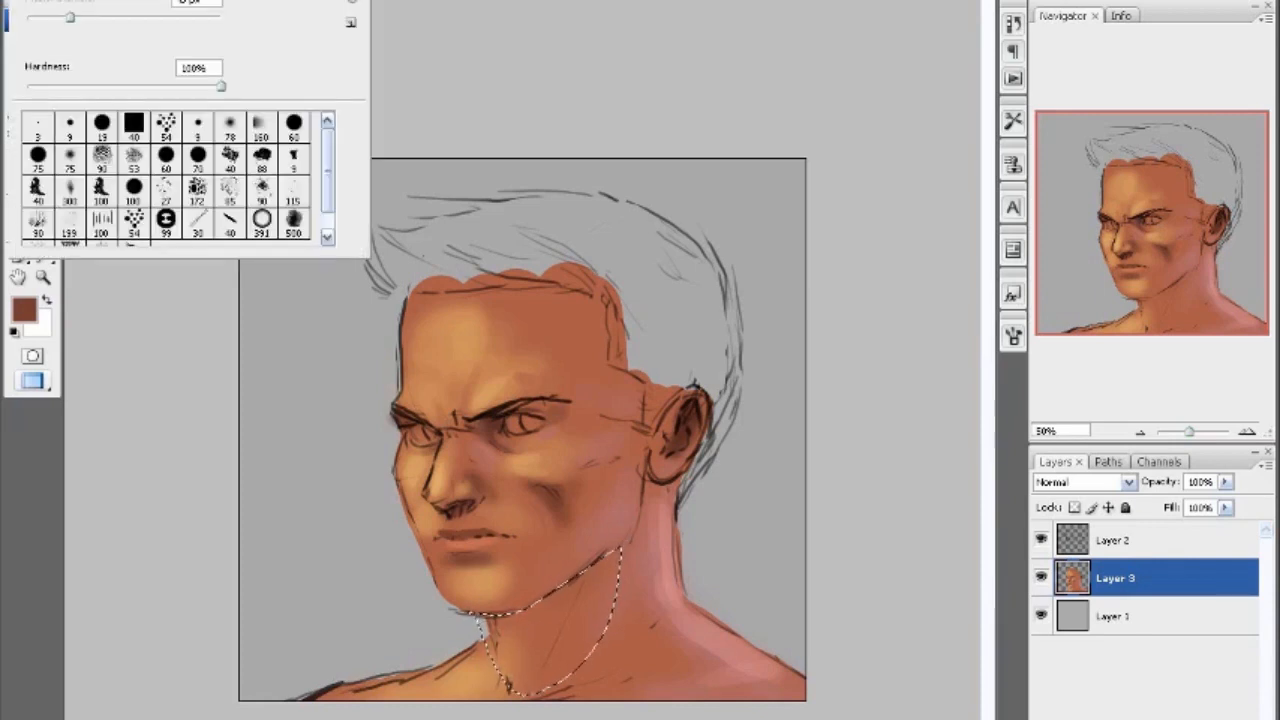
double_click(231, 127)
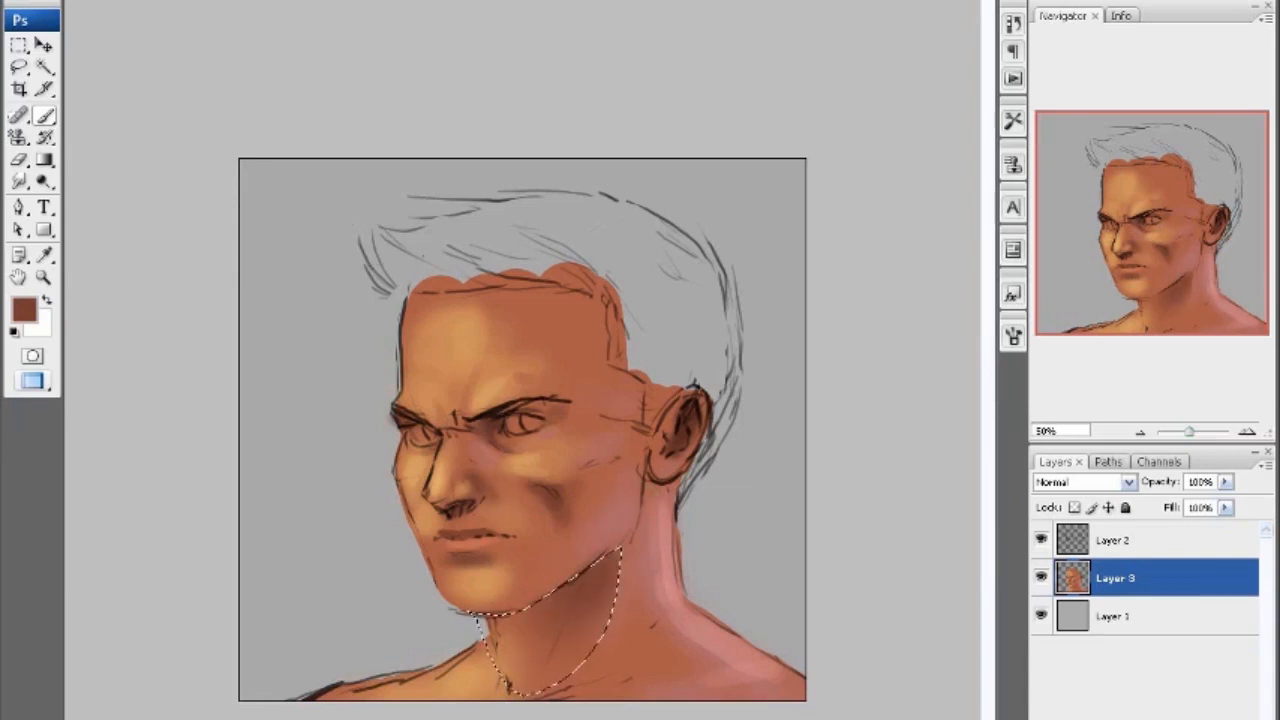
- Extend the lasso selection across the neck up to the ear and continue the soft shadow behind the jaw with sampled tones
key("l")
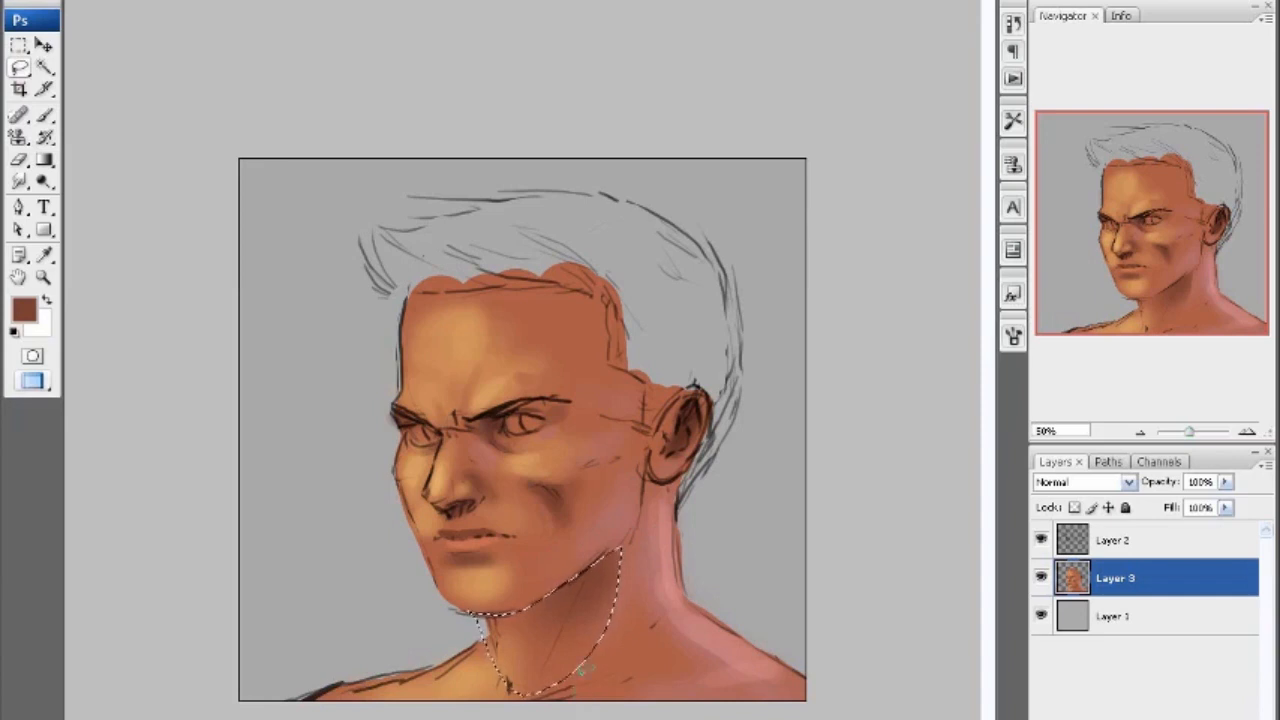
left_click_drag(643, 505, 609, 549)
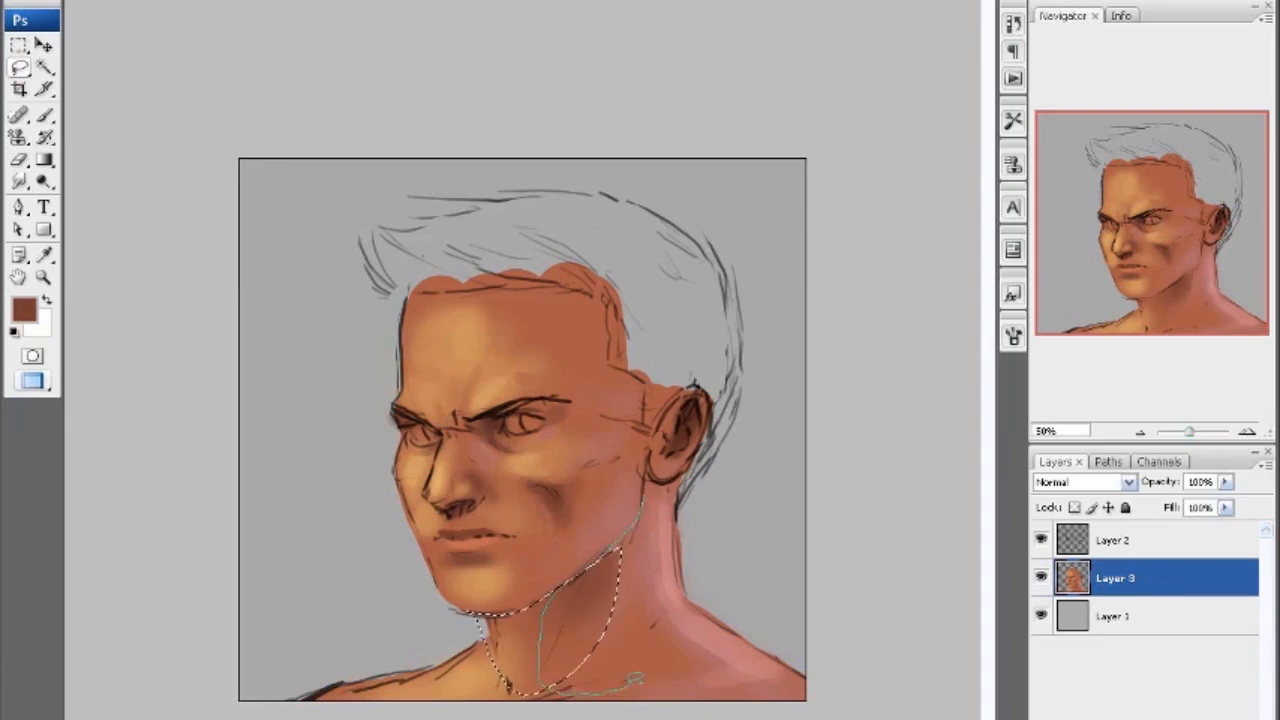
left_click_drag(634, 680, 668, 612)
key("b")
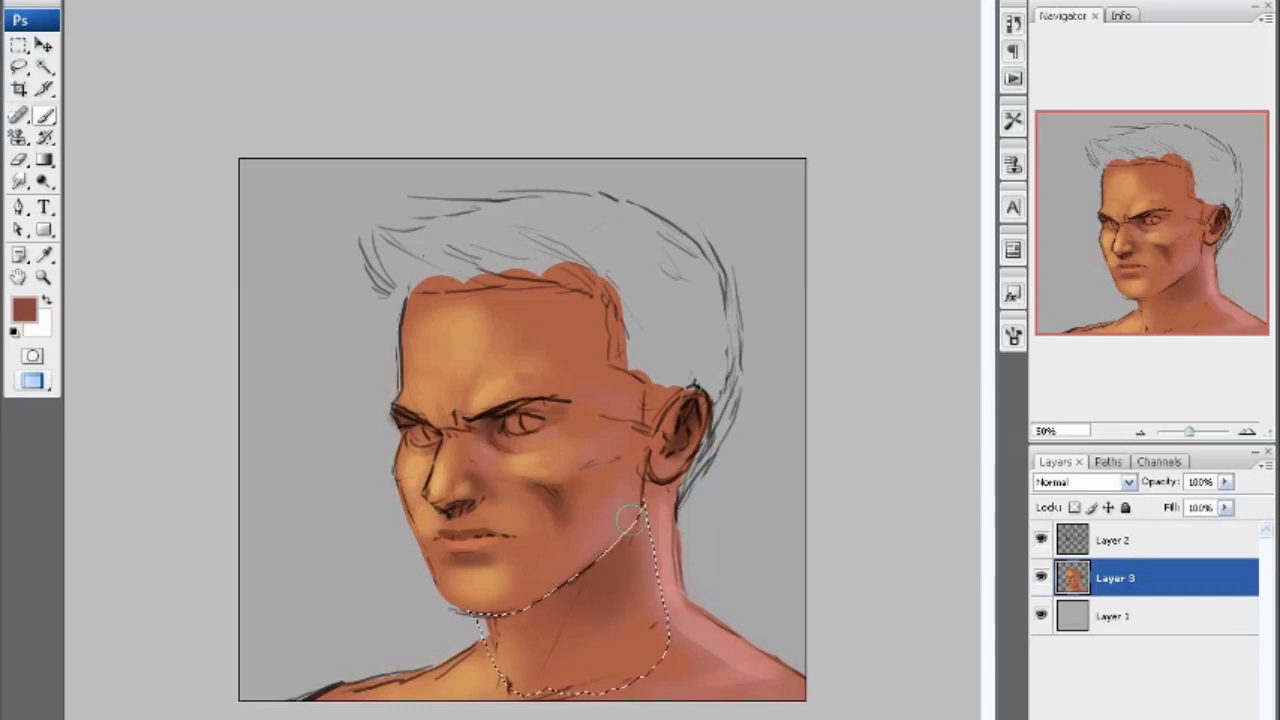
left_click(652, 566, "alt")
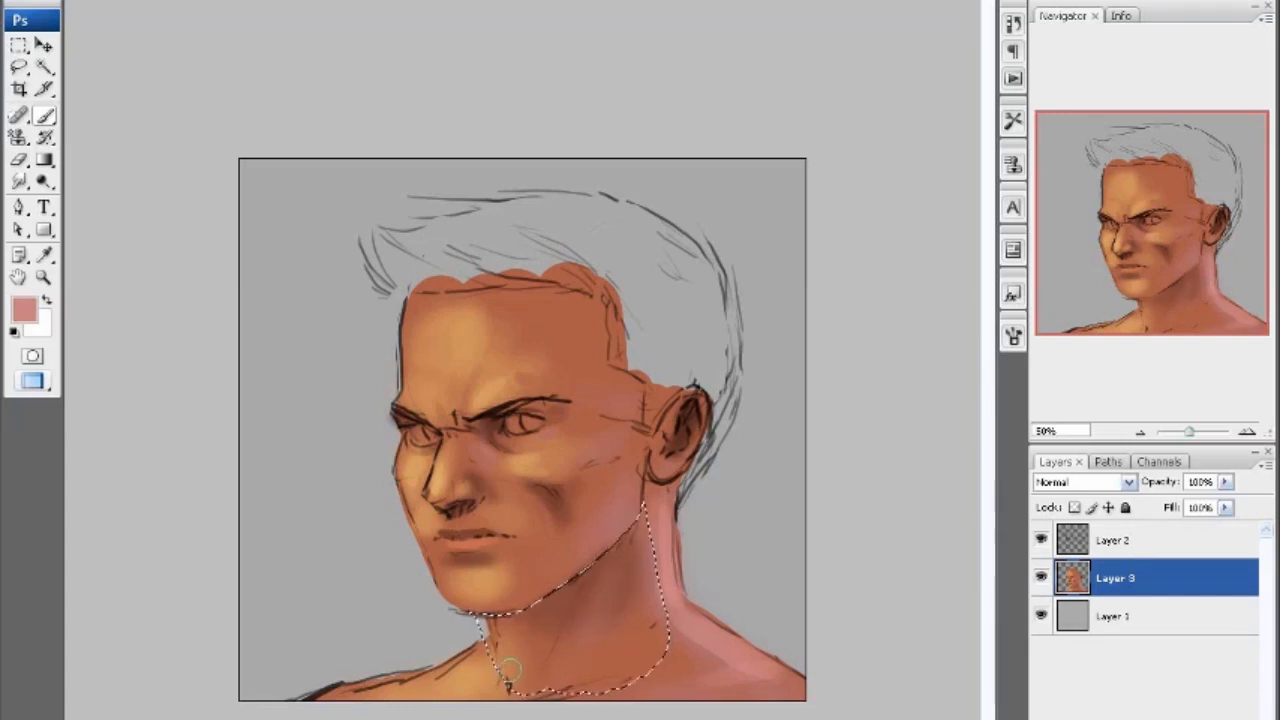
- Paint a dark brown shadow at the base of the neck and a sampled light tan stroke down the throat
left_click(657, 438, "alt")
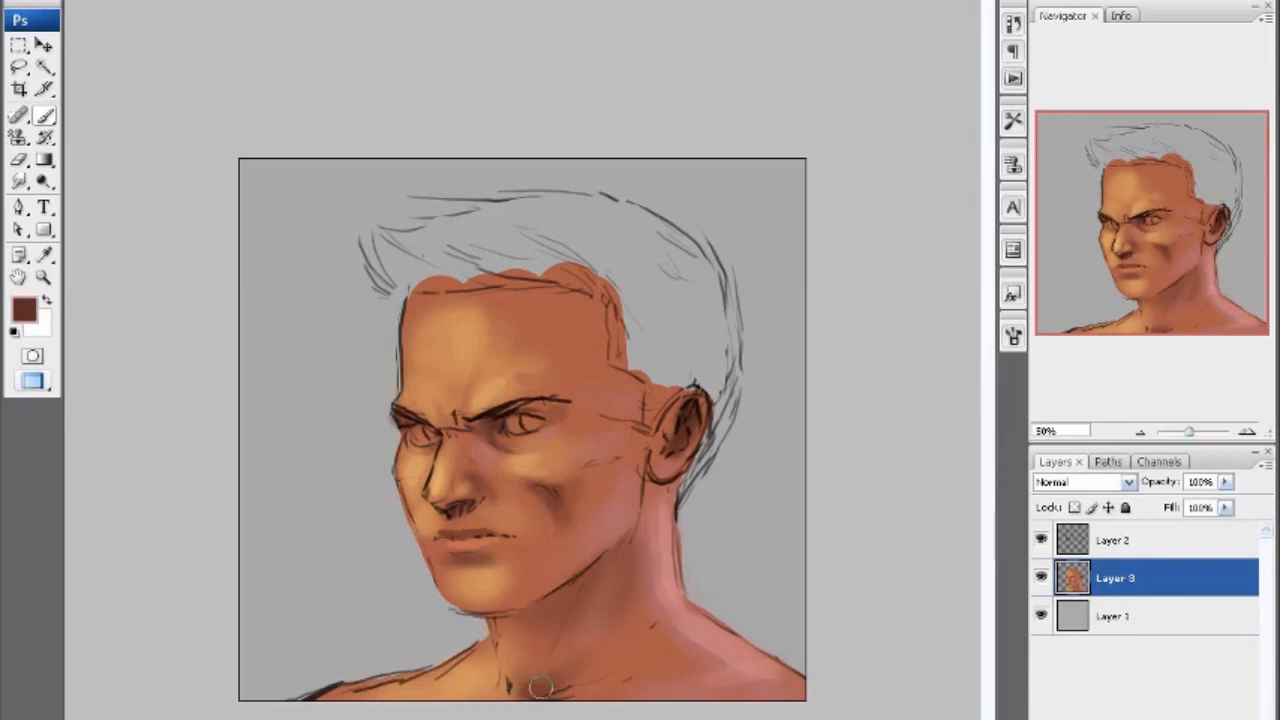
left_click(519, 636, "alt")
left_click_drag(518, 636, 516, 683)
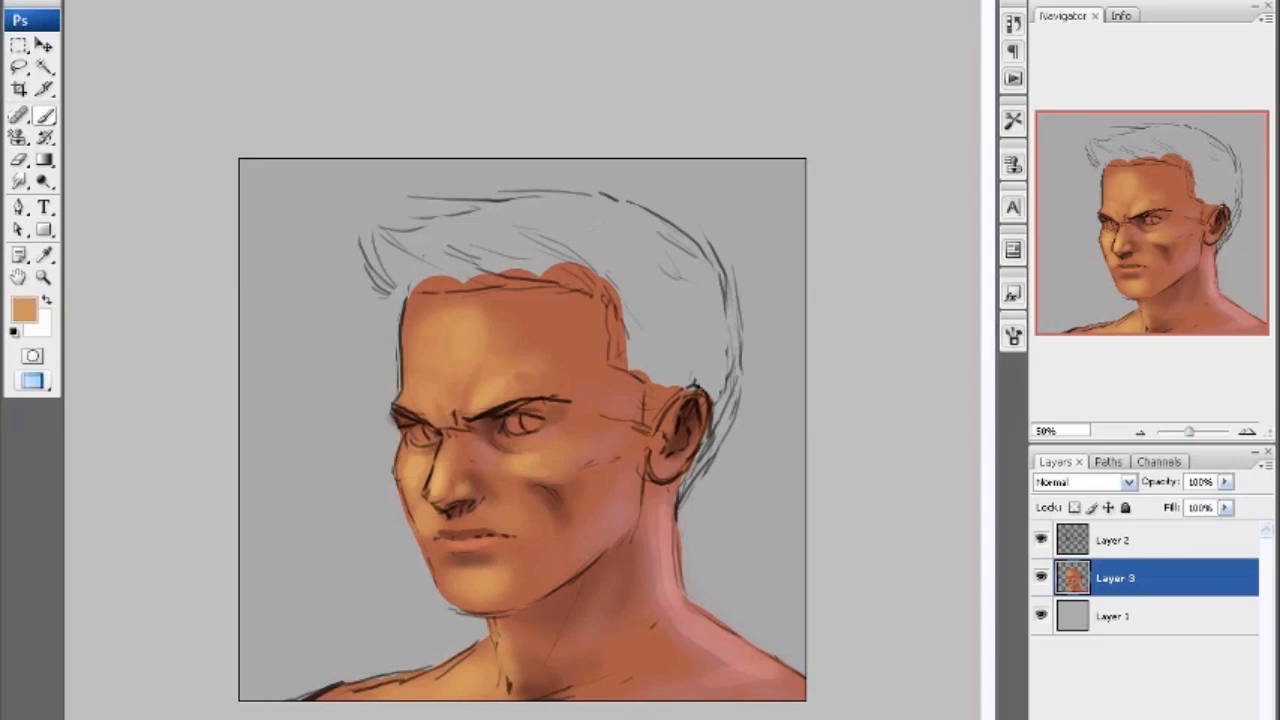
- Refine the shading of the neck, collarbone and forehead with sampled brown and tan skin tones
left_click(532, 494, "alt")
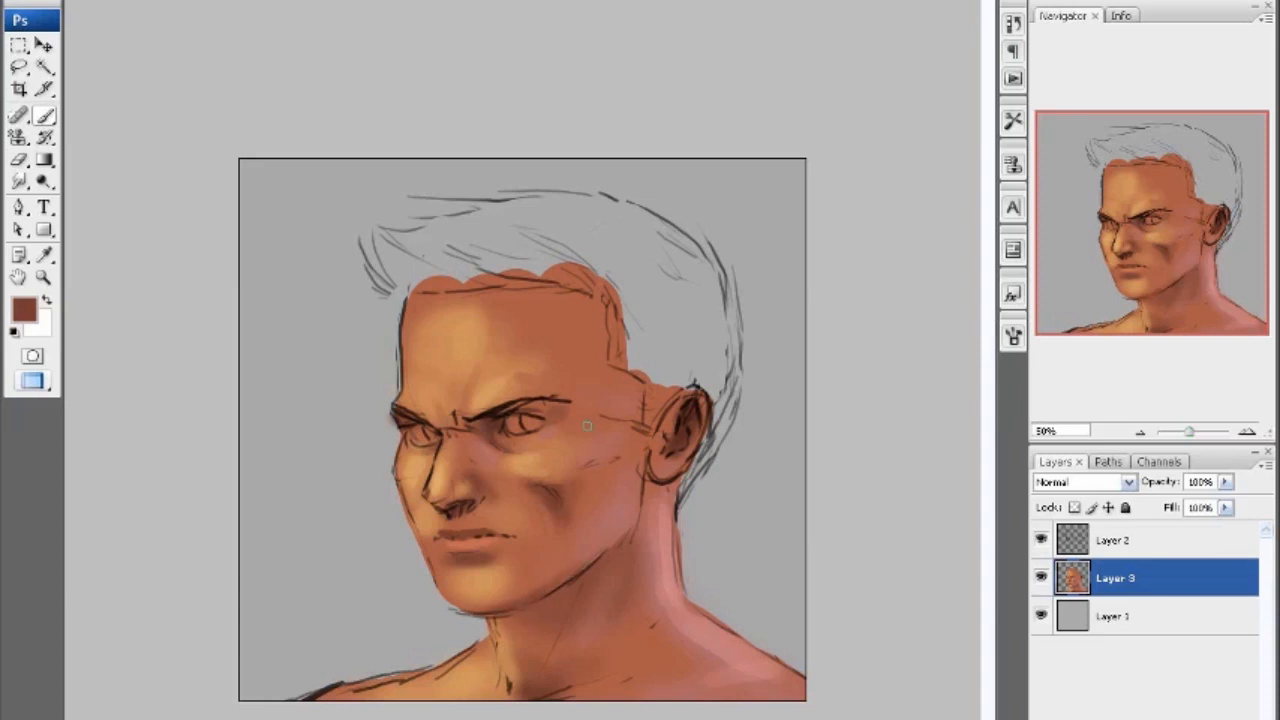
left_click(535, 627, "alt")
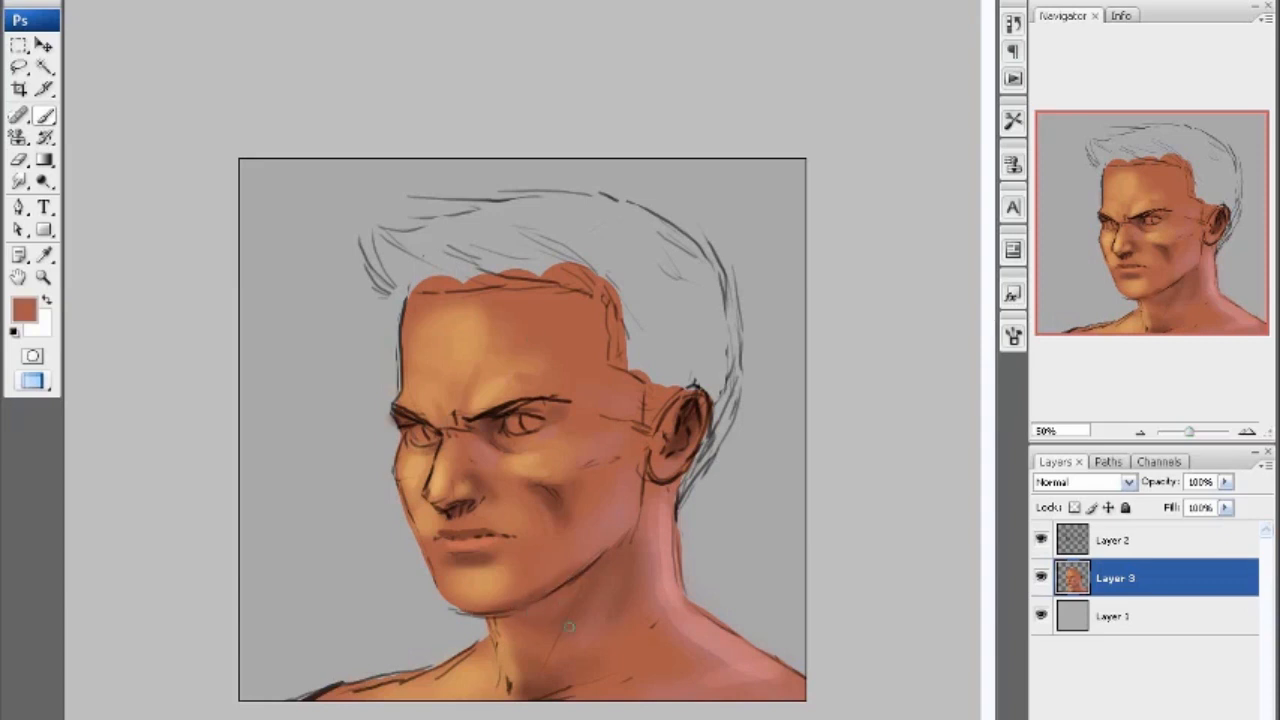
left_click(637, 690, "alt")
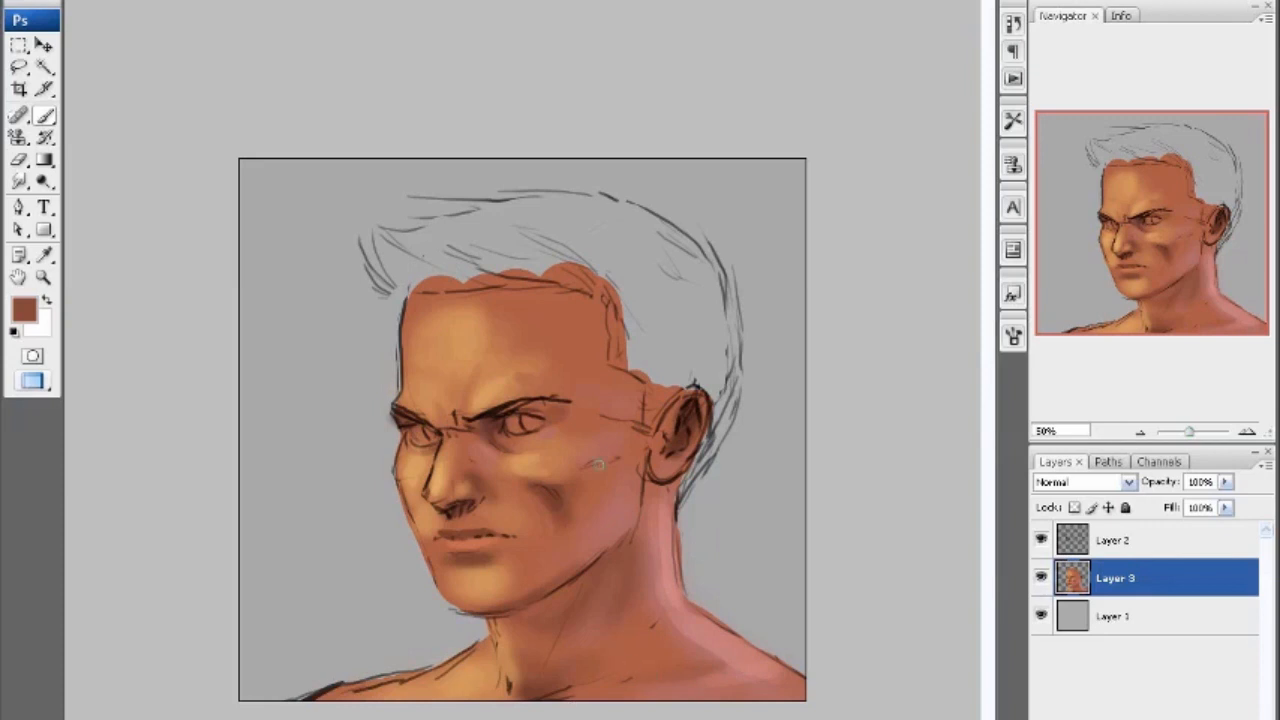
left_click(509, 374, "alt")
left_click(445, 360, "alt")
- Lasso the rear cheek and jaw area, shade it with a sampled brown using the soft 78 px brush, and deselect
key("l")
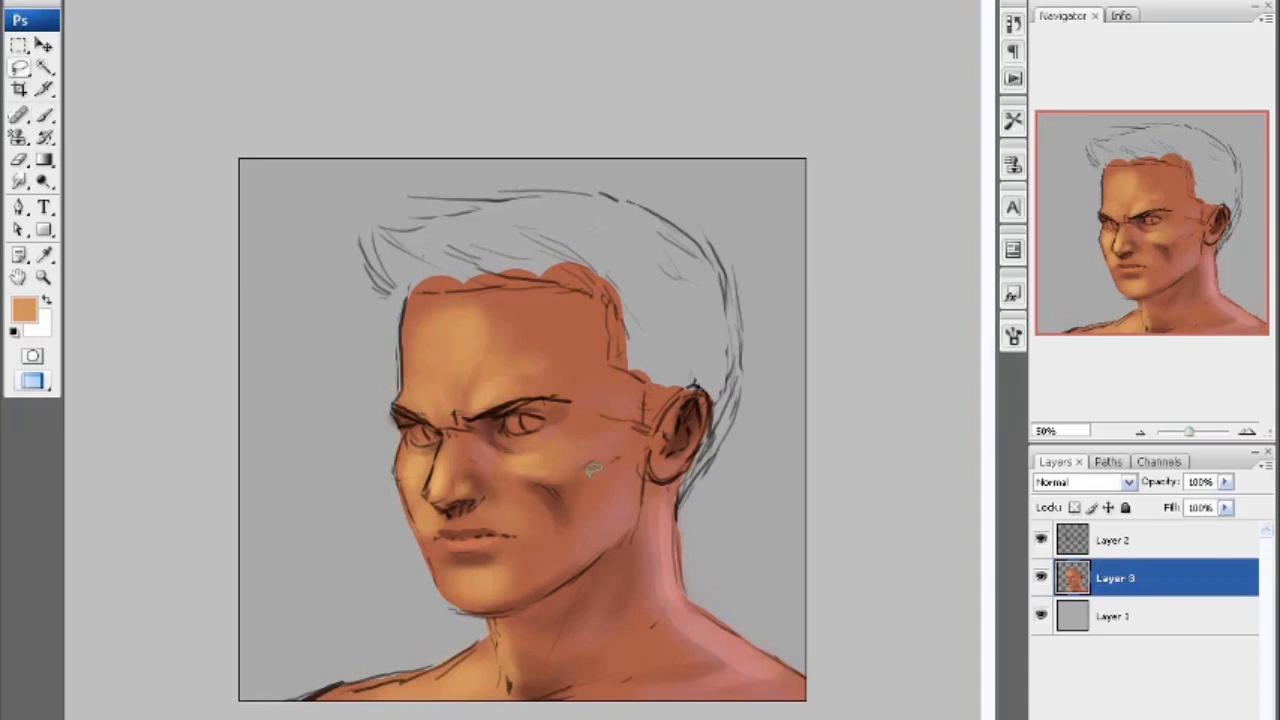
mouse_move(563, 483)
left_mouse_down()
mouse_move(598, 548)
mouse_move(645, 505)
mouse_move(590, 448)
mouse_move(568, 478)
left_mouse_up()
key("b")
left_click(562, 512, "alt")
right_click(606, 515)
left_click(833, 669)
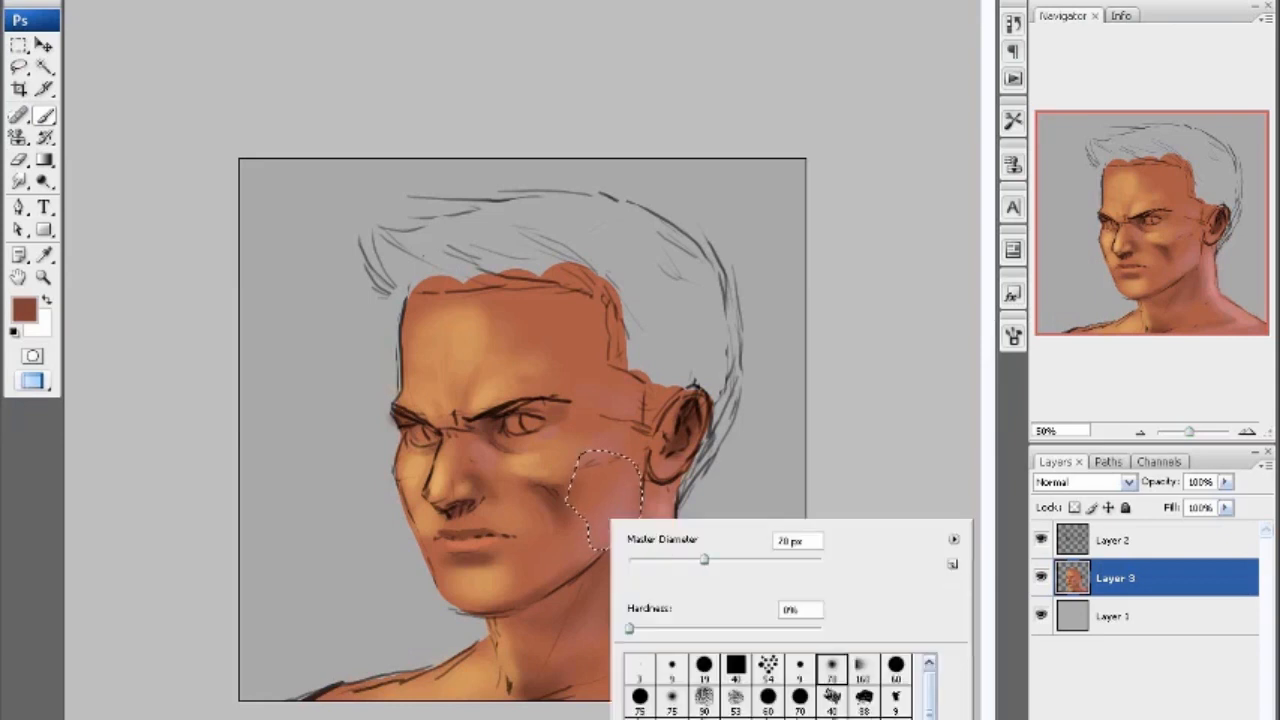
left_click(601, 537)
key("ctrl+d")
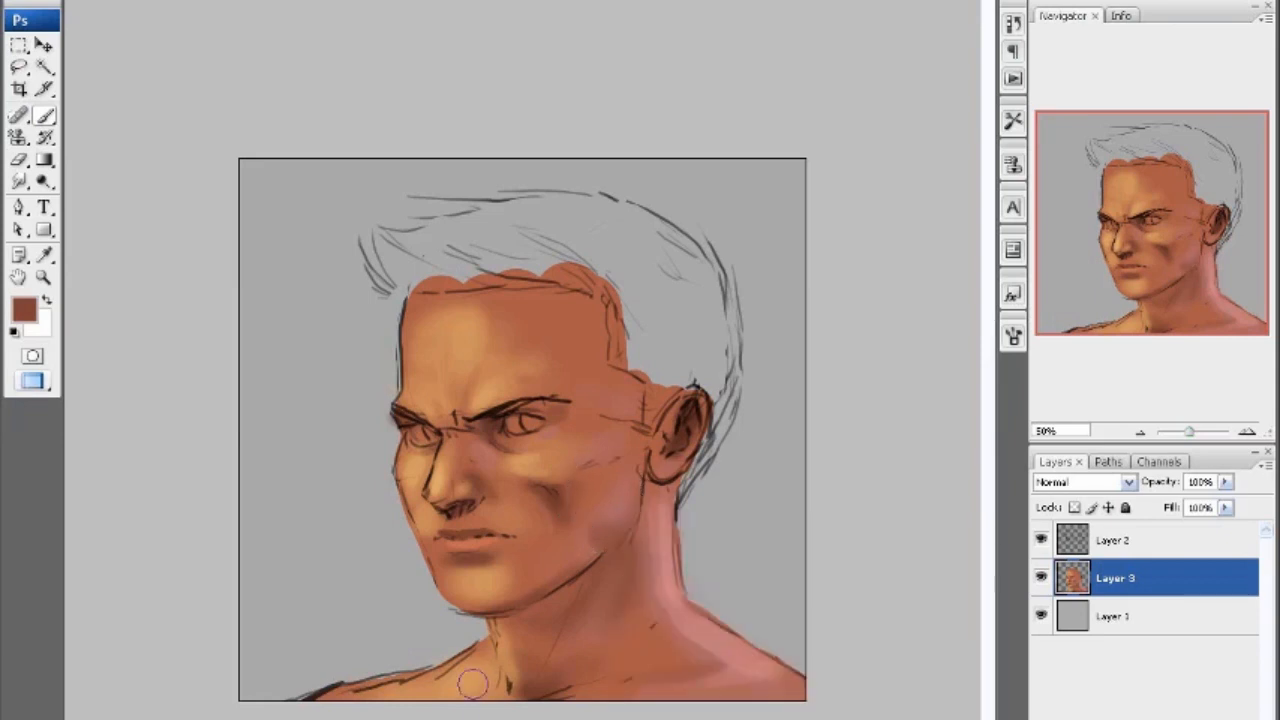
- Lasso a rounded area of the cheek beside the mouth corner and shade it with a sampled reddish brown
left_click(547, 454, "alt")
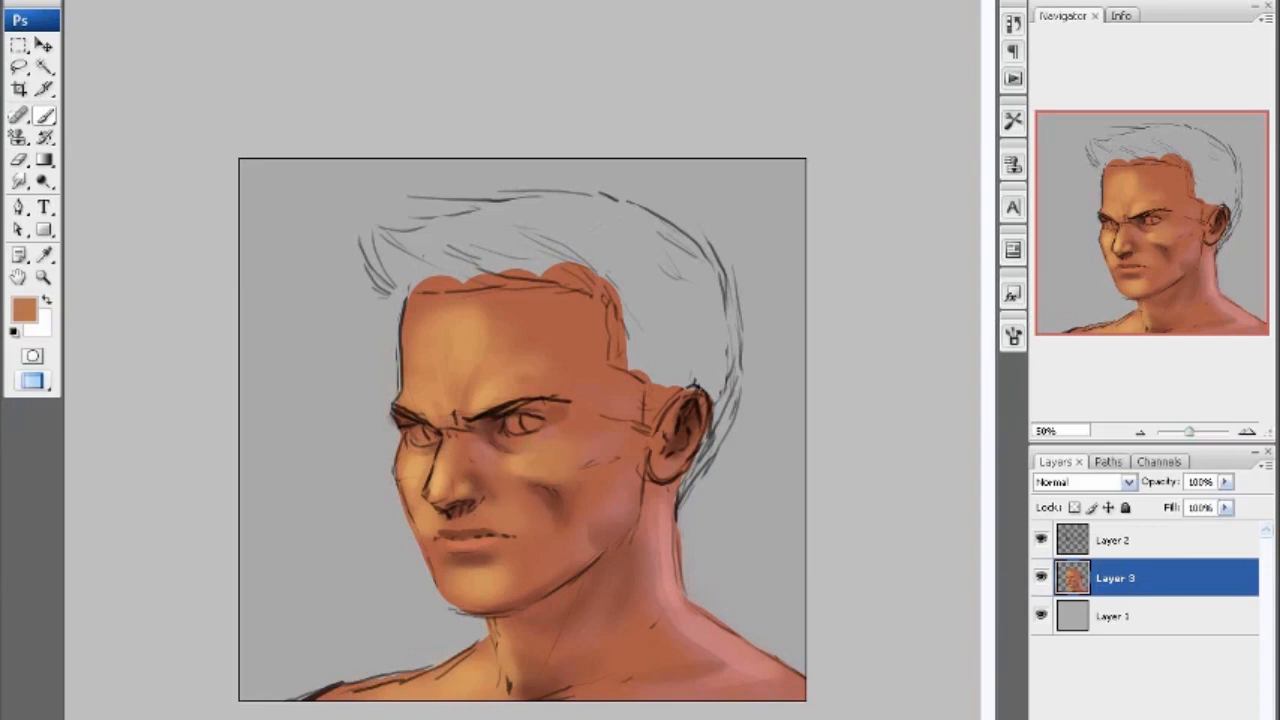
left_click(520, 496, "alt")
key("l")
mouse_move(489, 537)
left_mouse_down()
mouse_move(562, 533)
mouse_move(558, 483)
mouse_move(508, 481)
left_mouse_up()
key("b")
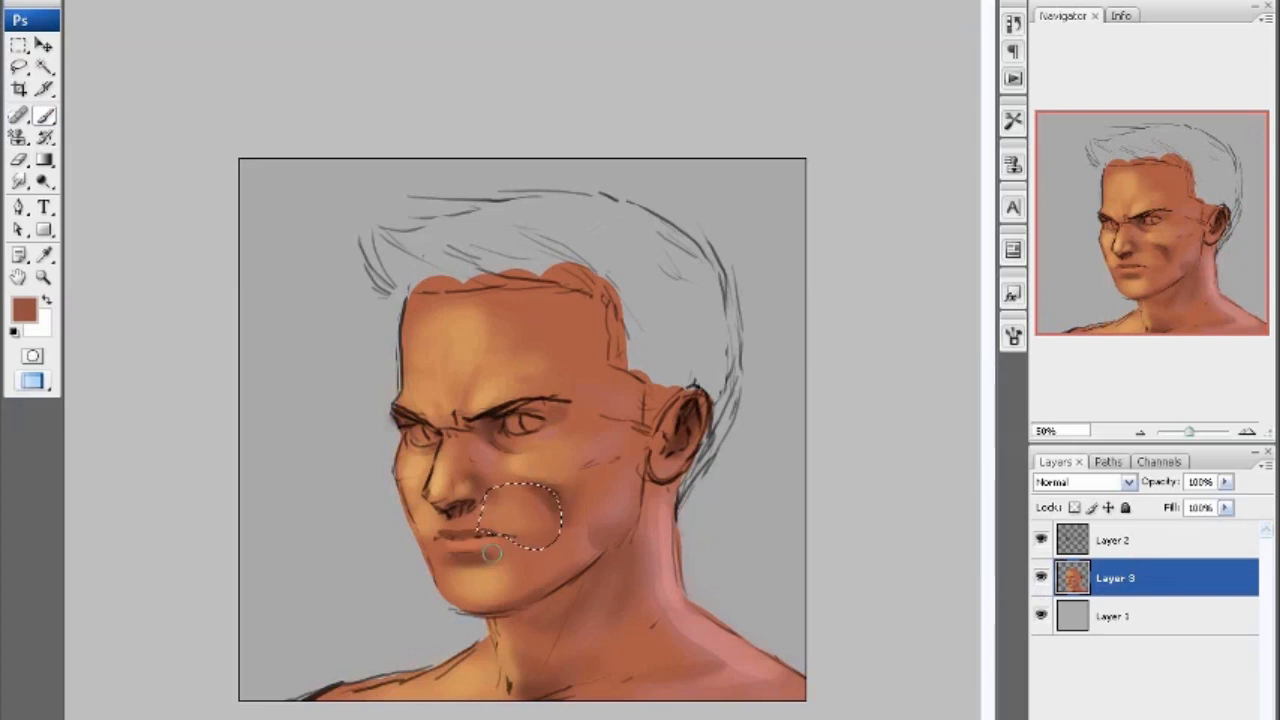
key("ctrl+d")
key("ctrl+minus")
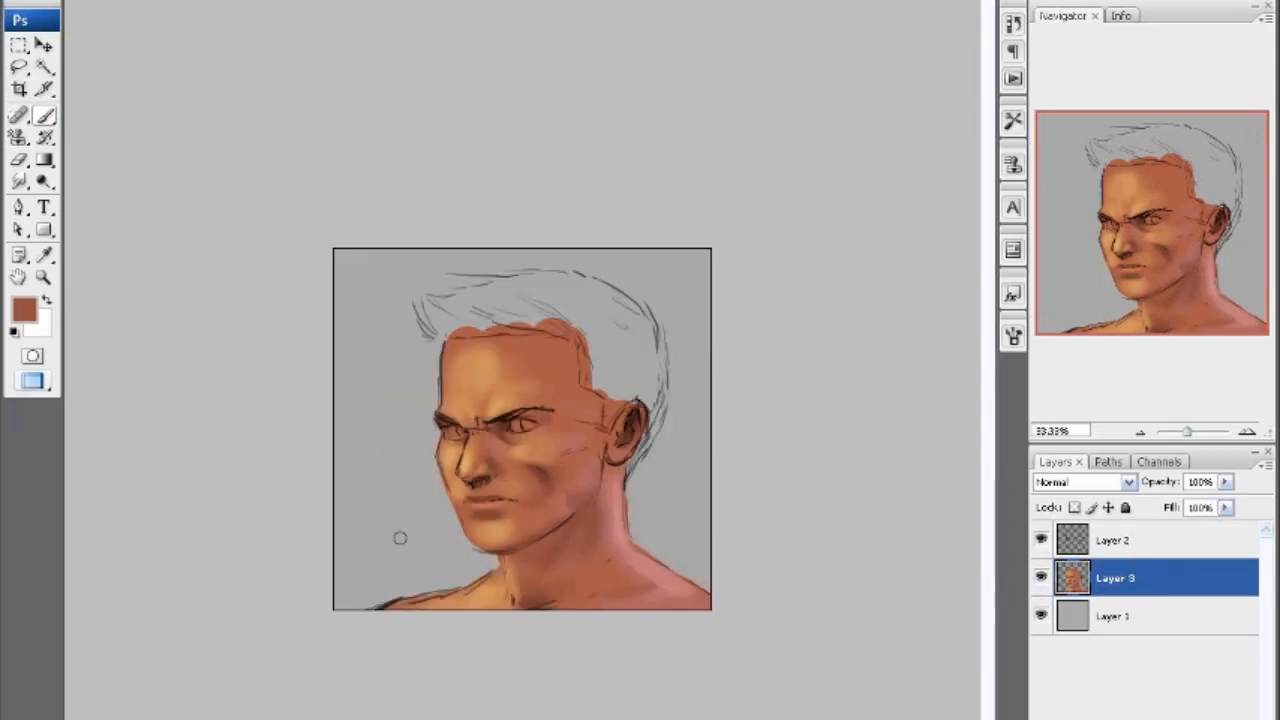
key("ctrl+plus")
key("ctrl+z")
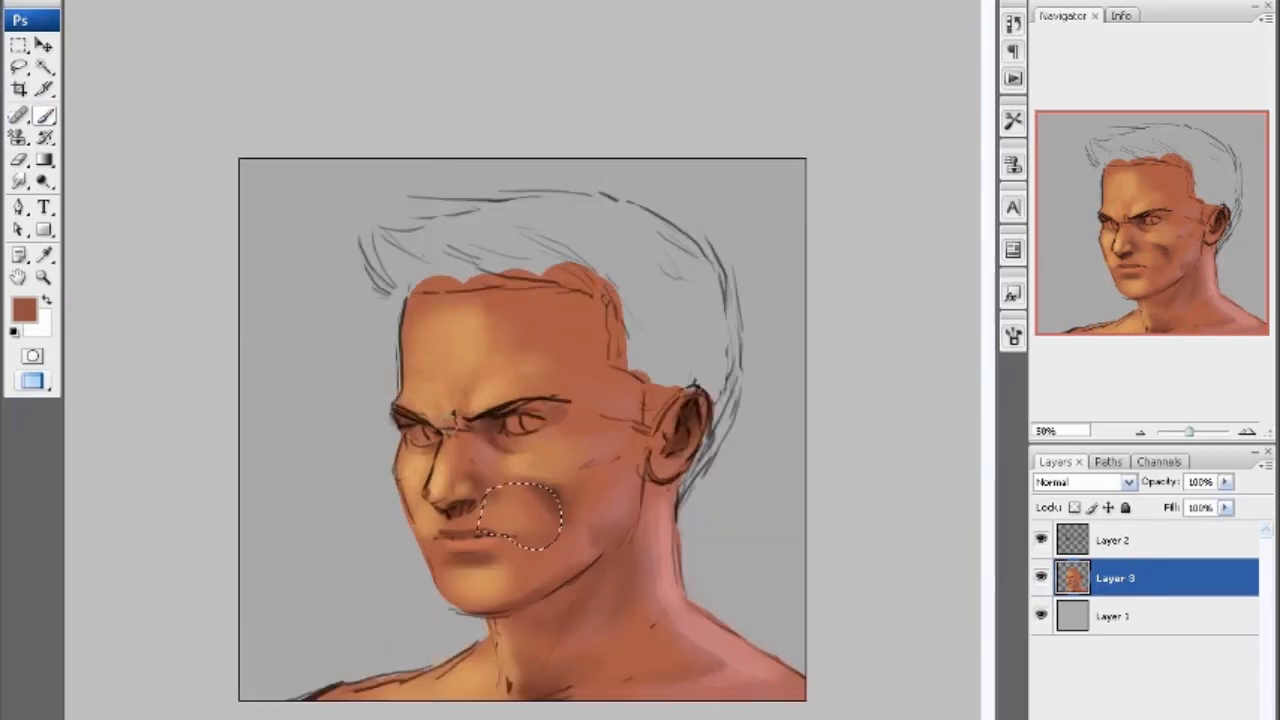
- Lasso a smaller wedge running outward from the mouth corner and shade the fold inside it with the reddish brown
key("l")
mouse_move(479, 533)
left_mouse_down()
mouse_move(554, 546)
mouse_move(484, 535)
left_mouse_up()
key("b")
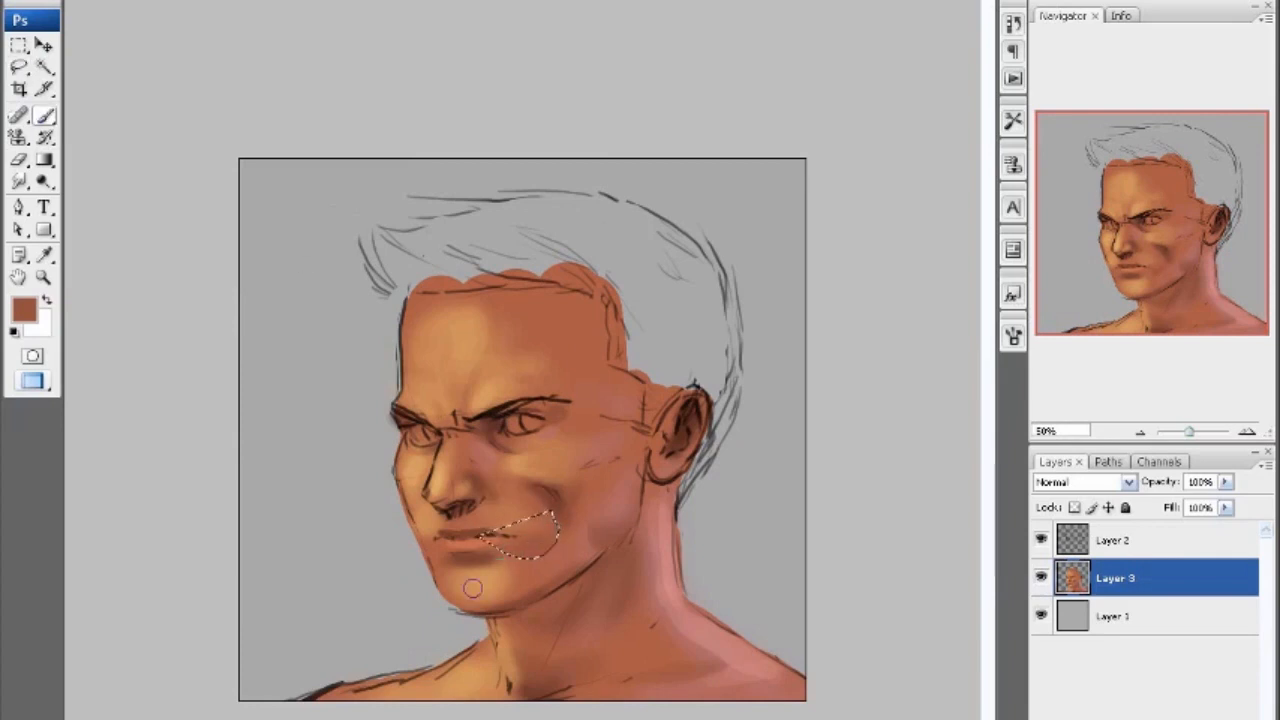
key("ctrl+h")
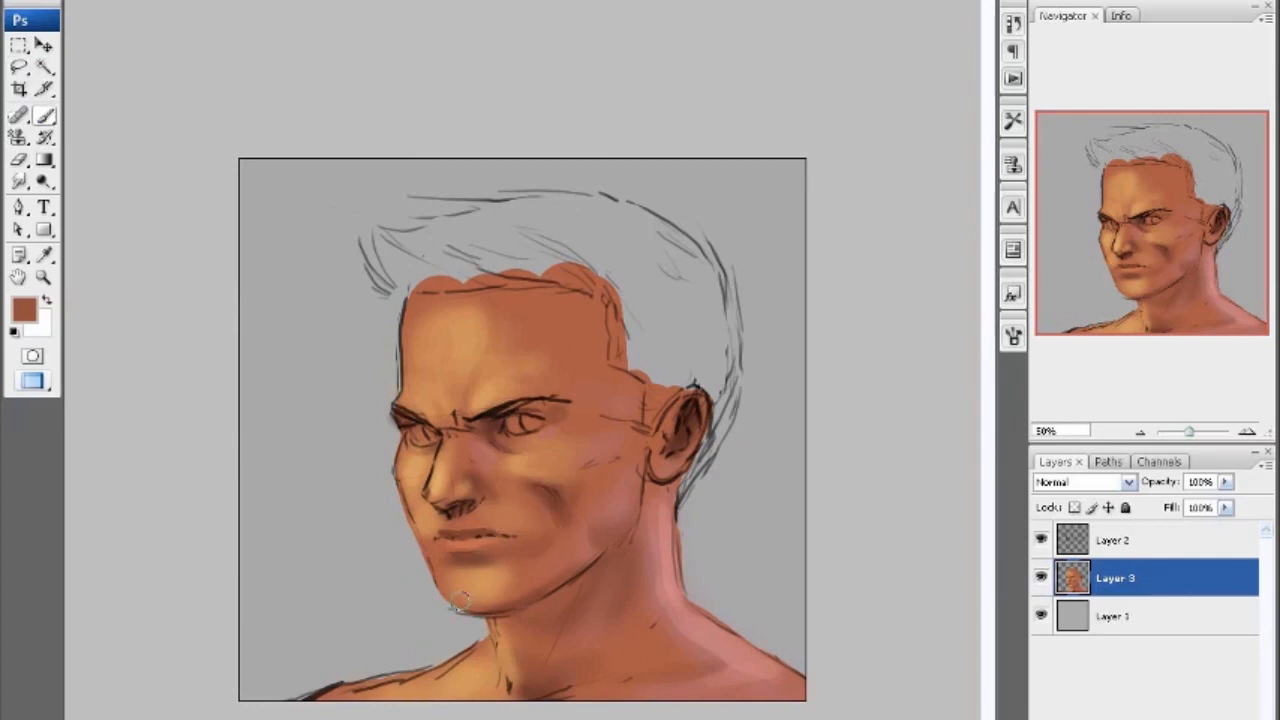
- Deepen the shading under the nose and around the brow with sampled brown and near-black tones
left_click(483, 556, "alt")
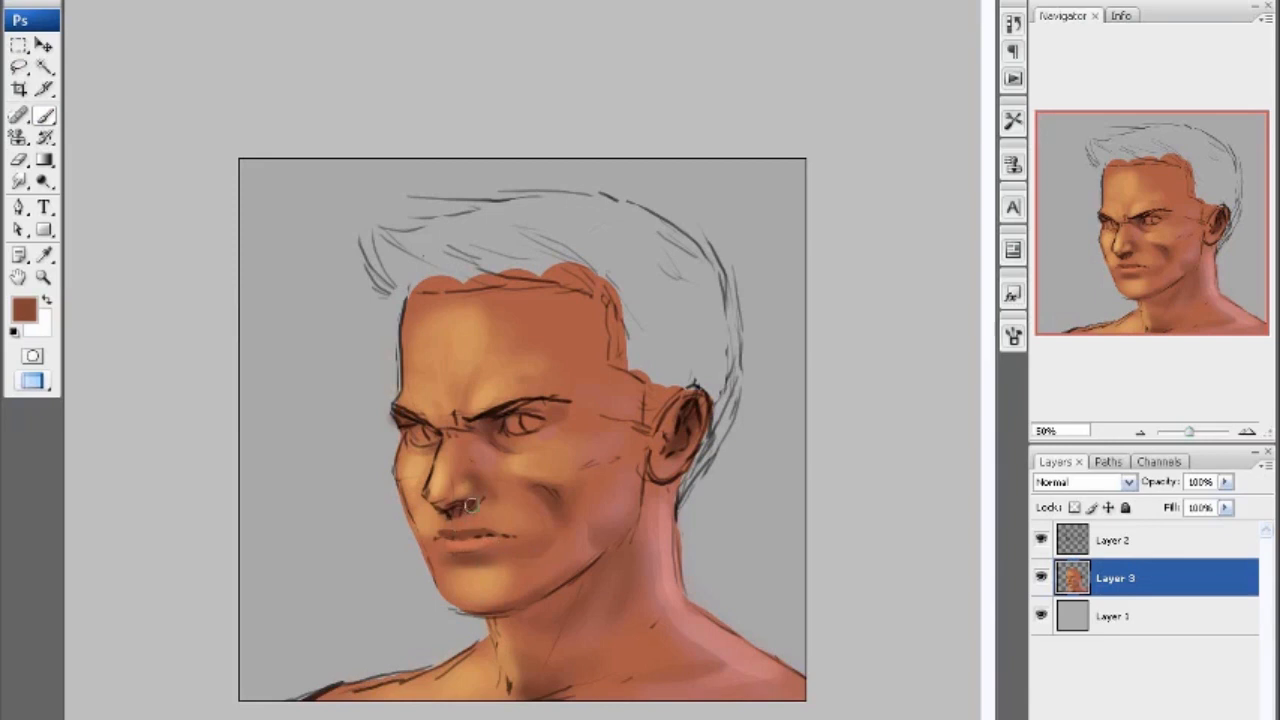
left_click(496, 418, "alt")
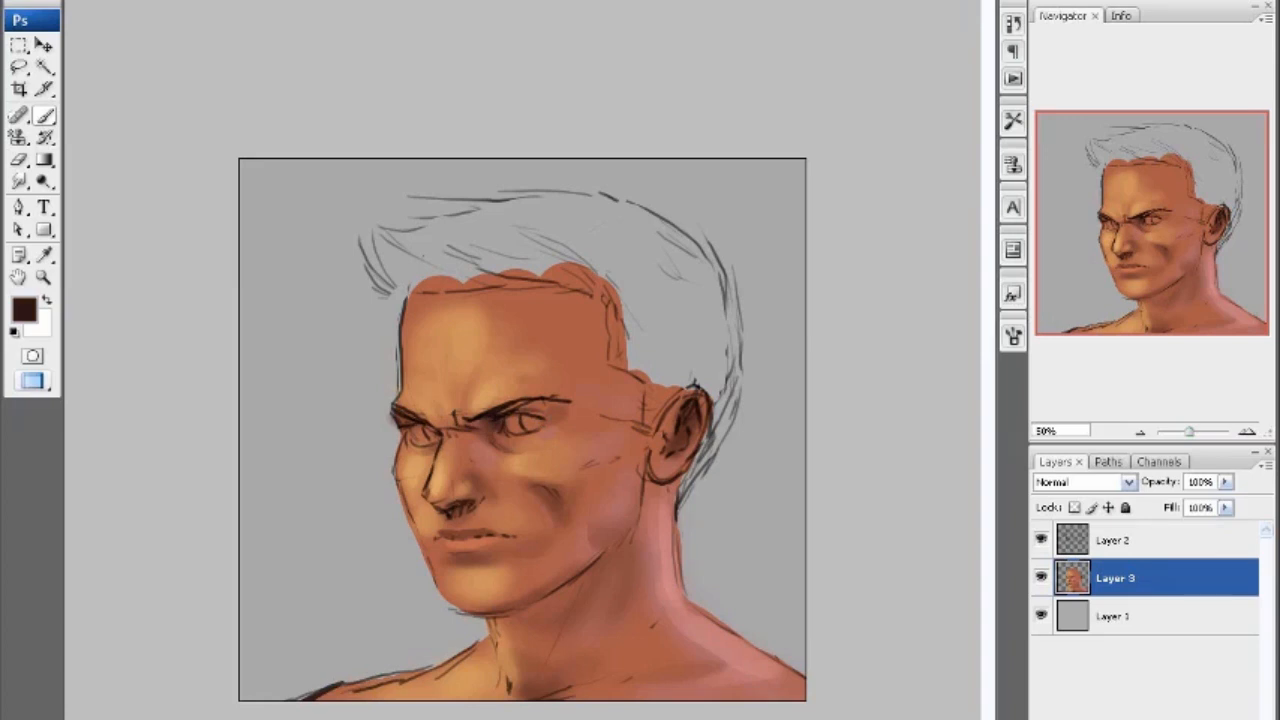
- Add a pink highlight to the ear with colour sampled near the earlobe, using the hard 9 px brush
left_click(666, 470, "alt")
right_click(680, 460)
left_click(876, 606)
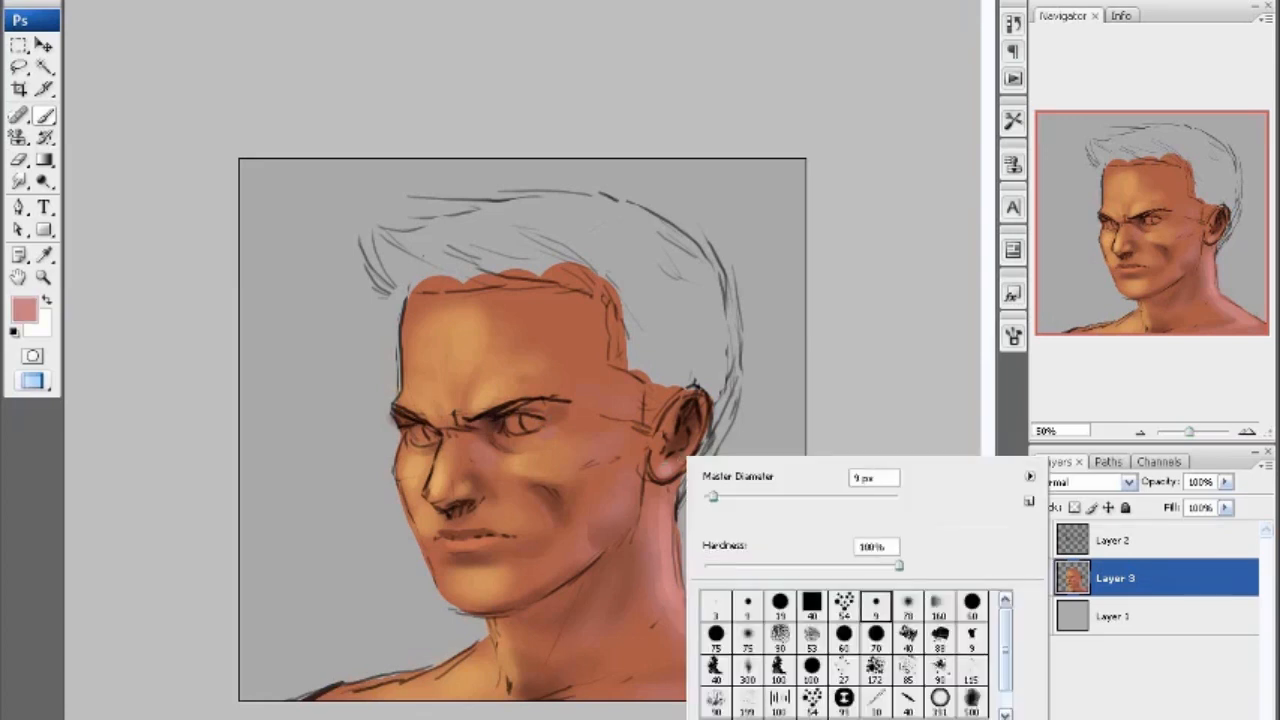
left_click(674, 456)
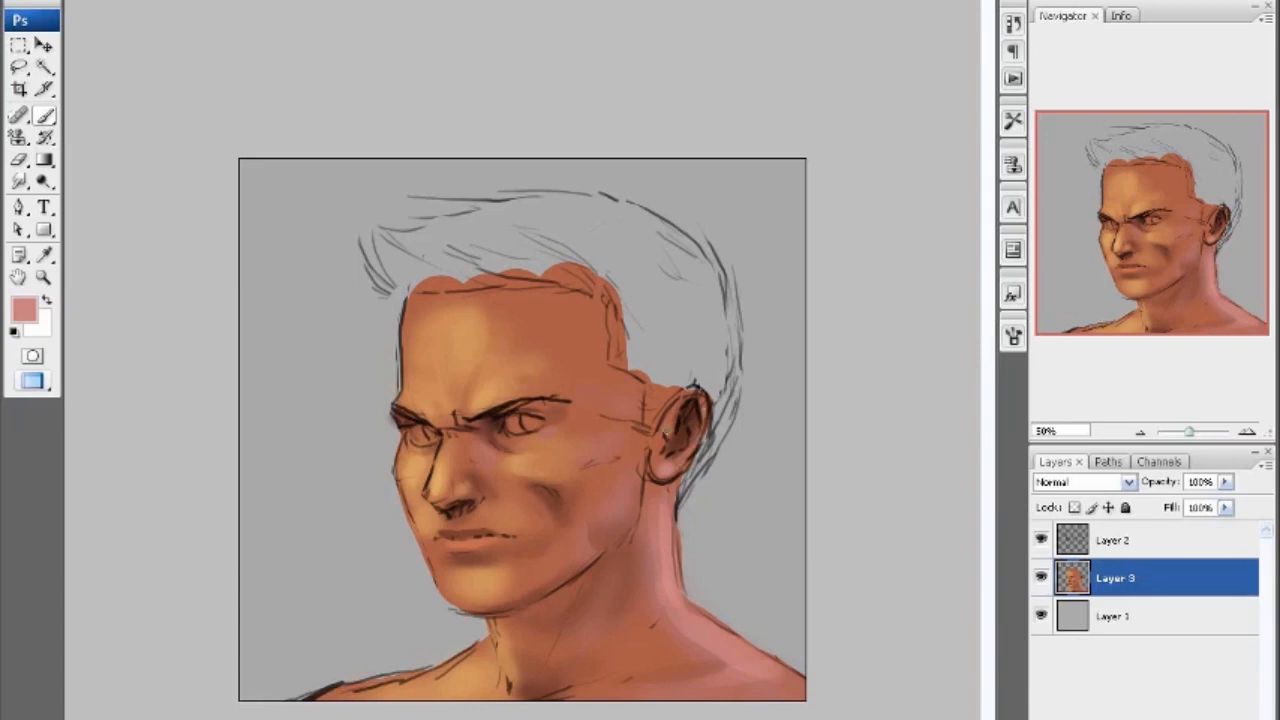
- Set the foreground colour to the tan #c48352 sampled from the base of the neck
left_click(25, 310)
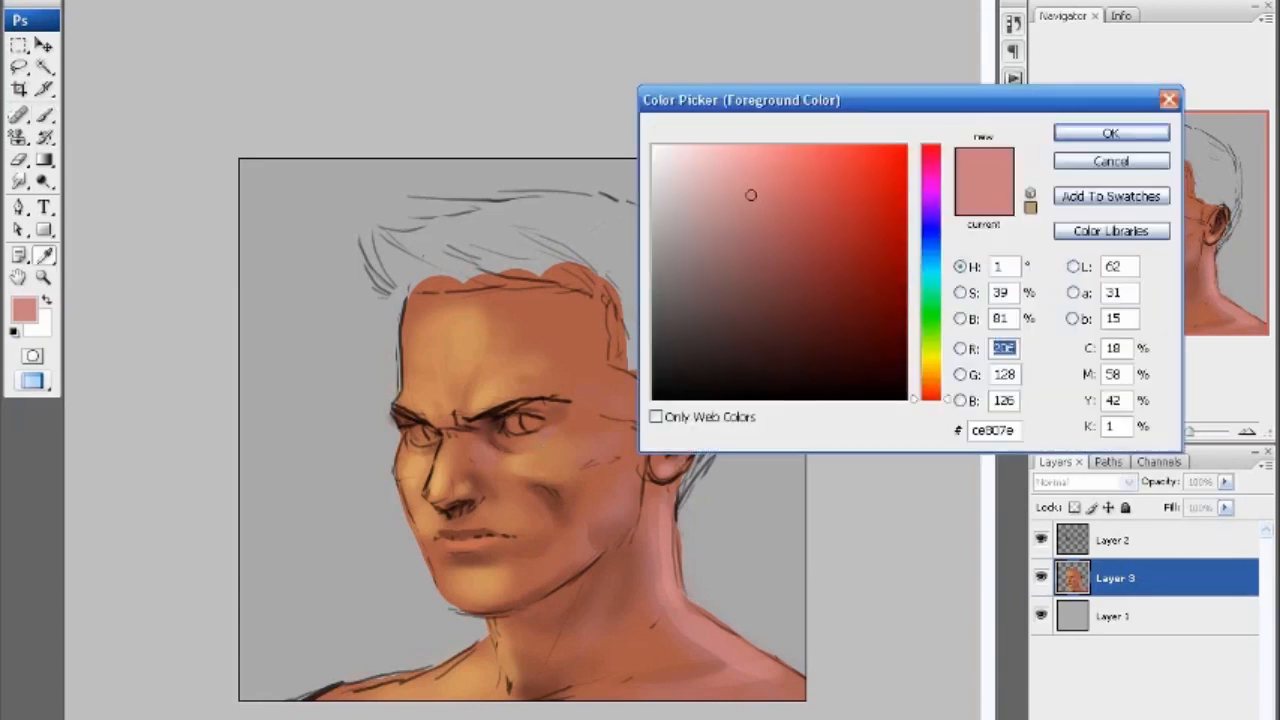
left_click(1111, 162)
left_click(25, 310)
left_click(480, 662)
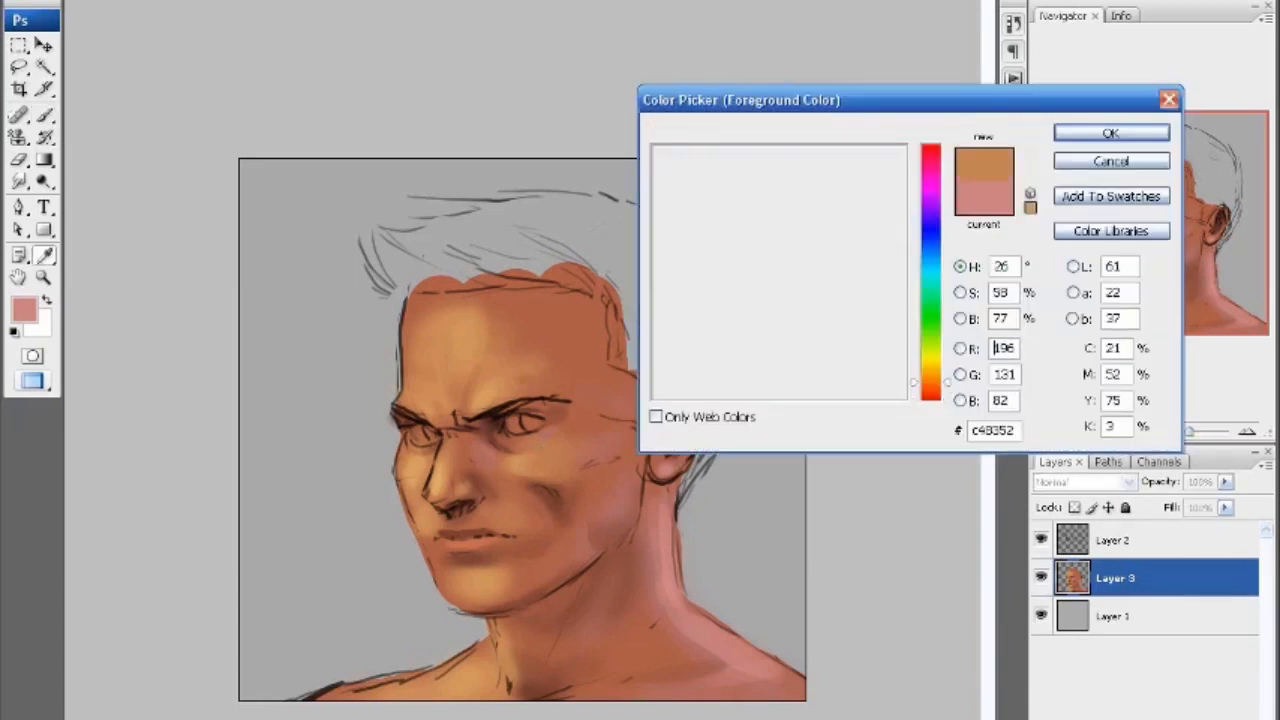
left_click(1111, 132)
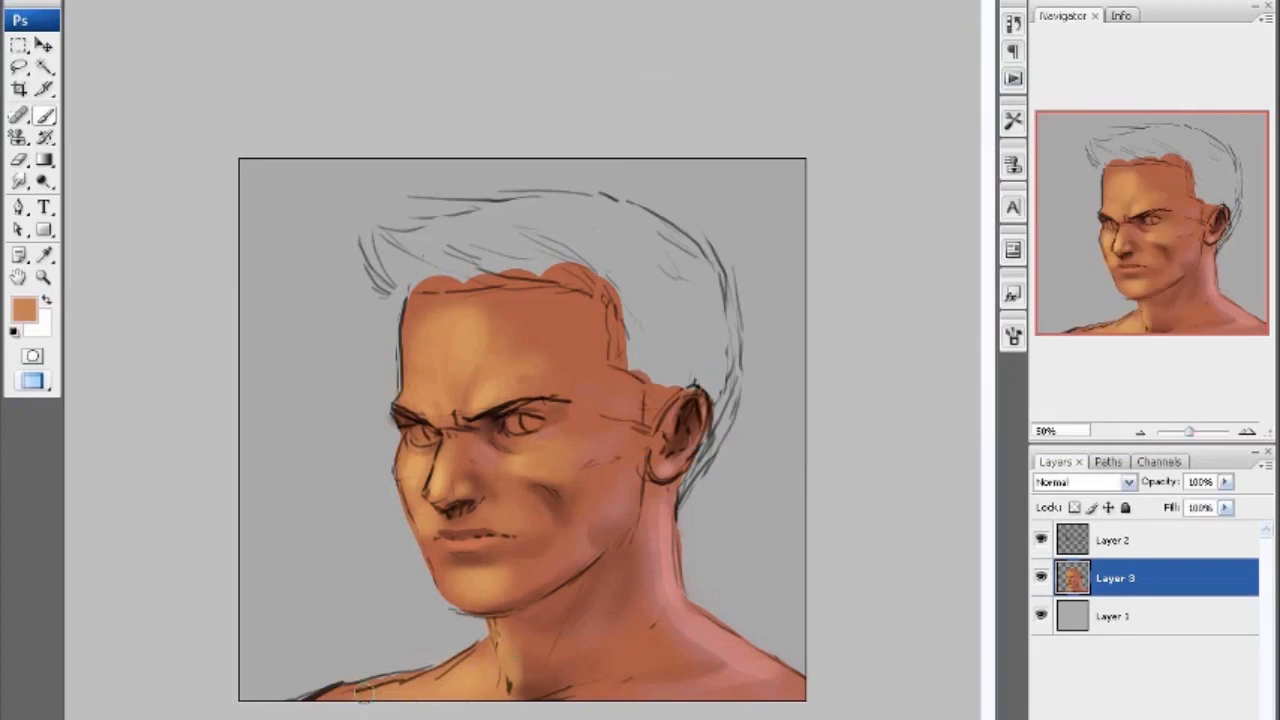
- Refine the forehead, brow and cheek below the eye with sampled light orange and mid-brown skin tones
left_click(412, 394, "alt")
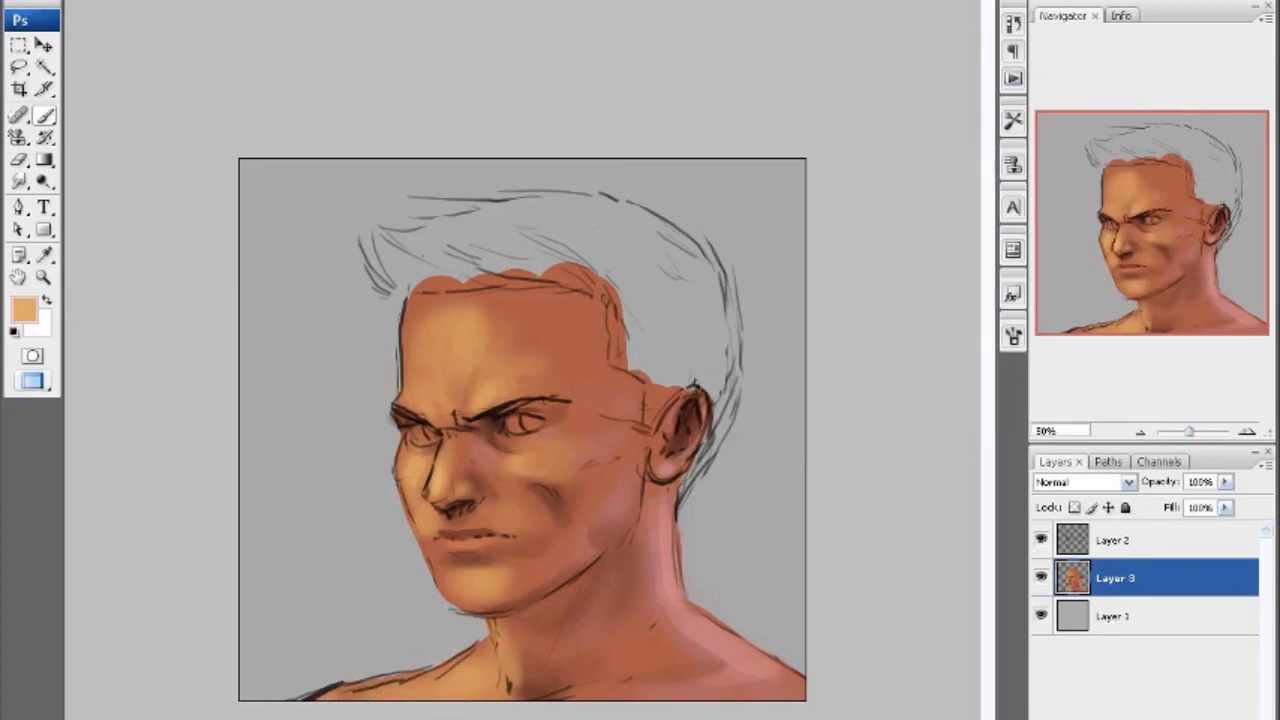
left_click(424, 377, "alt")
left_click(428, 483, "alt")
left_click(511, 468, "alt")
left_click(545, 462, "alt")
left_click(567, 481, "alt")
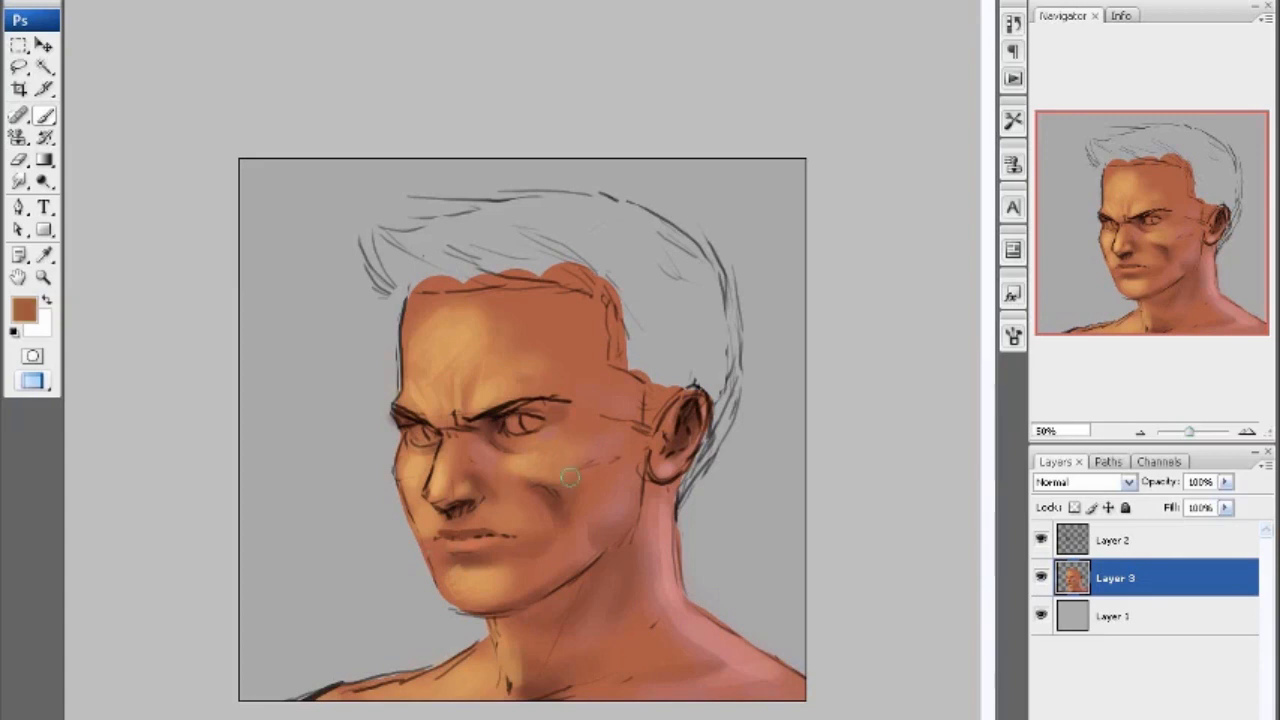
- Blend the nose side and neck with sampled reddish brown and pink, using the soft 78 px brush
left_click(478, 472, "alt")
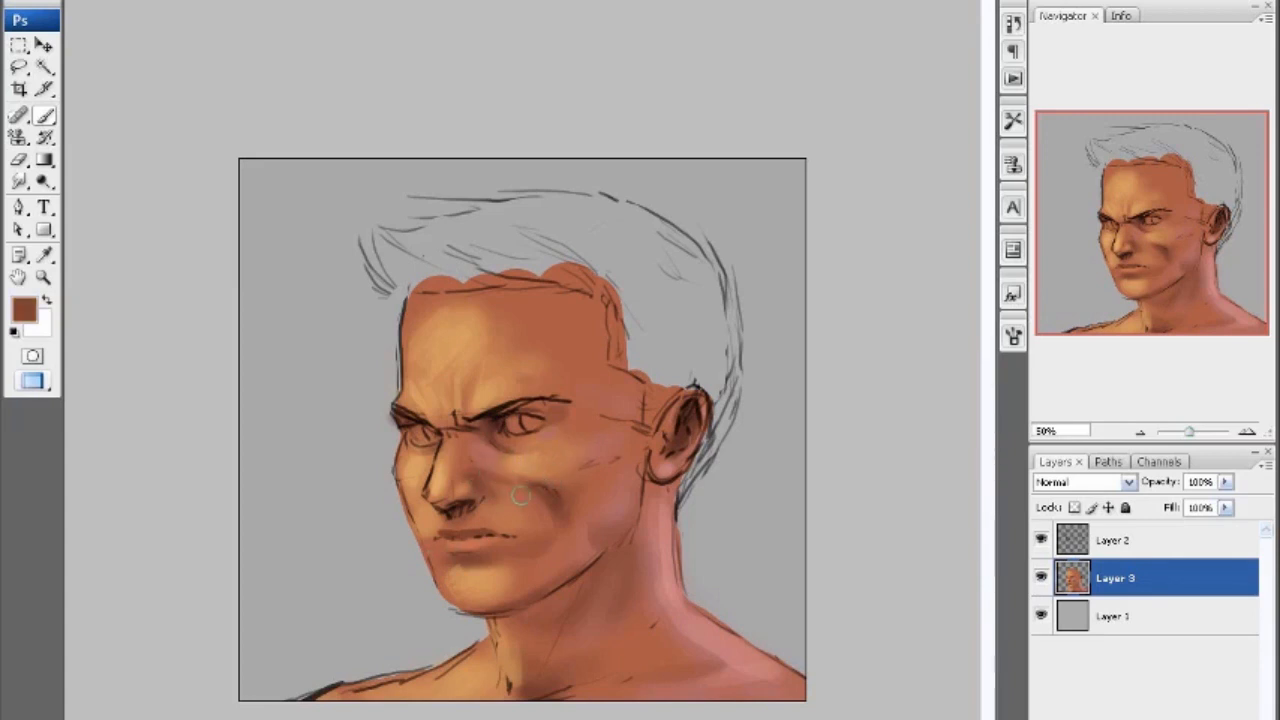
right_click(524, 478)
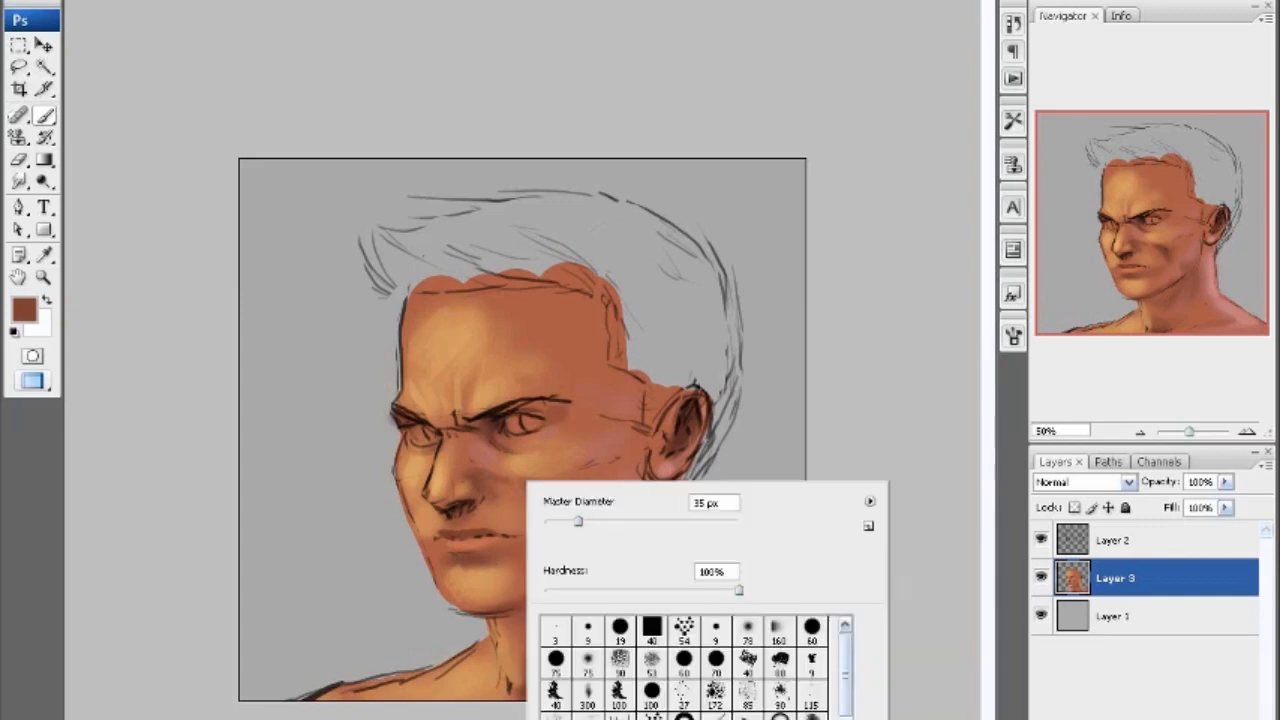
double_click(750, 631)
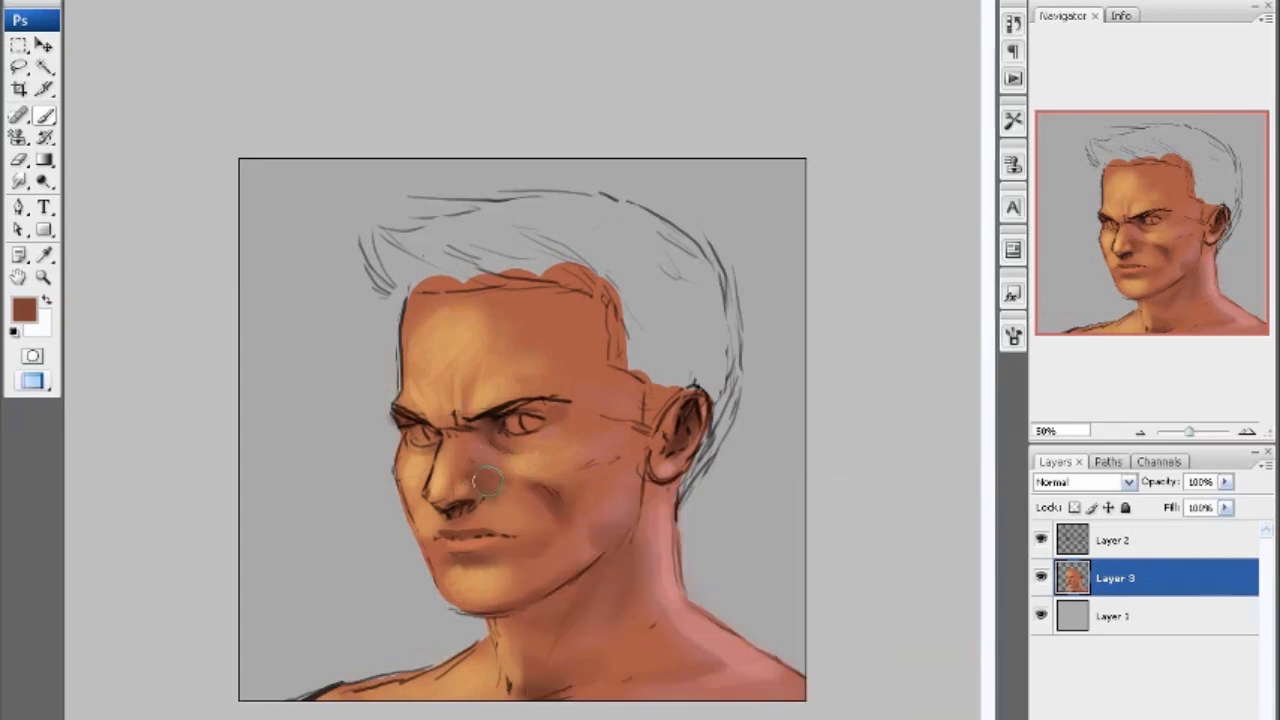
left_click(438, 448, "alt")
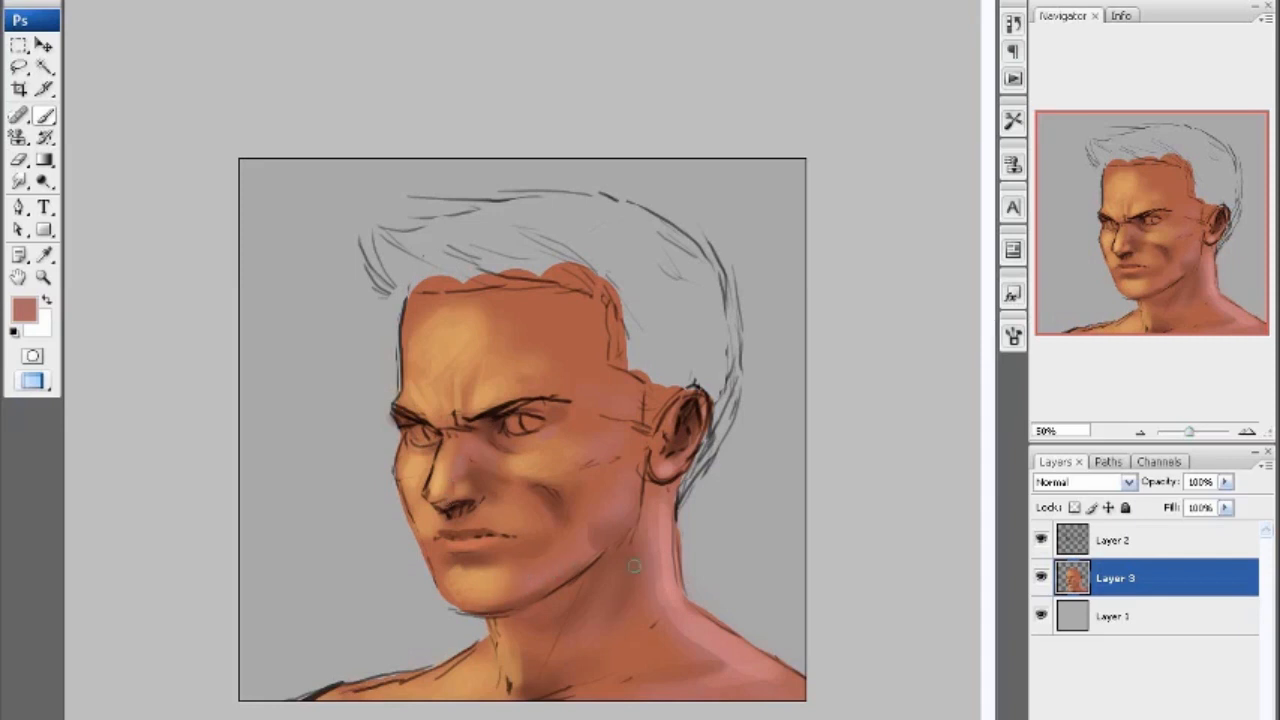
left_click(674, 562, "alt")
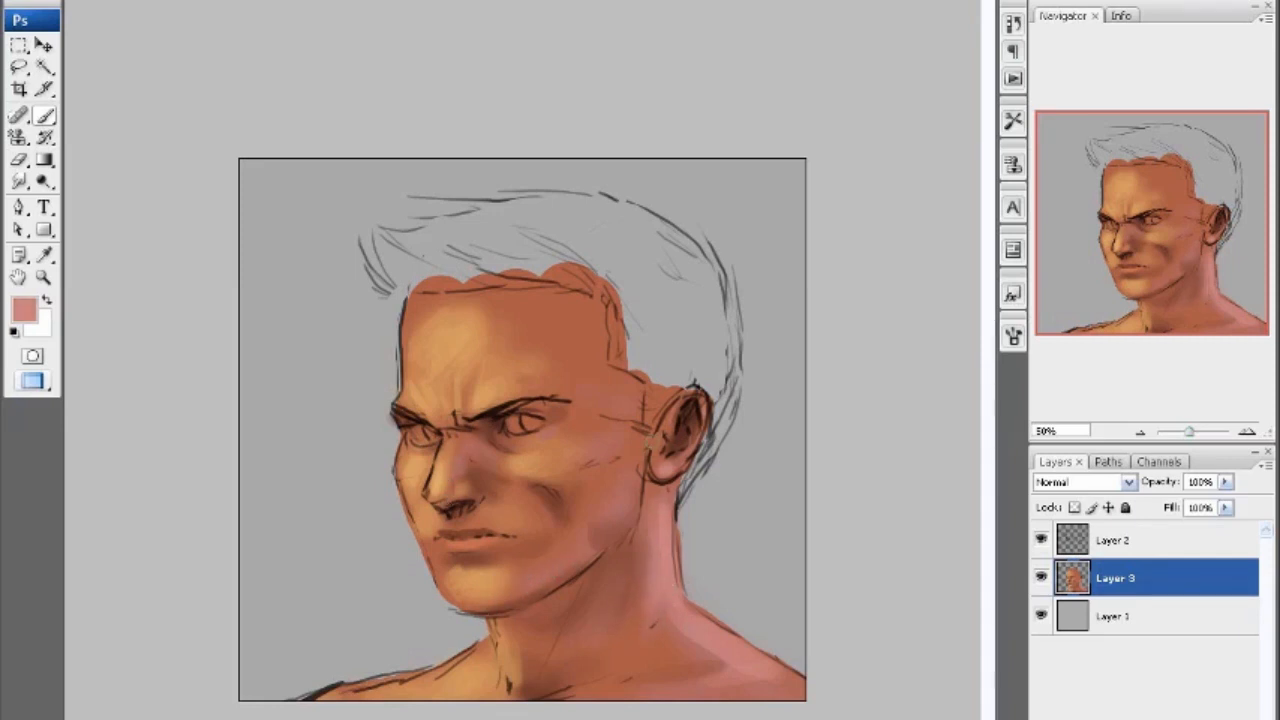
- Lasso the neck area below the ear and jaw, shade it with sampled dark brown, undo the last stroke, and deselect
key("l")
mouse_move(580, 572)
left_mouse_down()
mouse_move(622, 540)
mouse_move(650, 466)
mouse_move(684, 492)
mouse_move(566, 626)
left_mouse_up()
key("b")
left_click(585, 568, "alt")
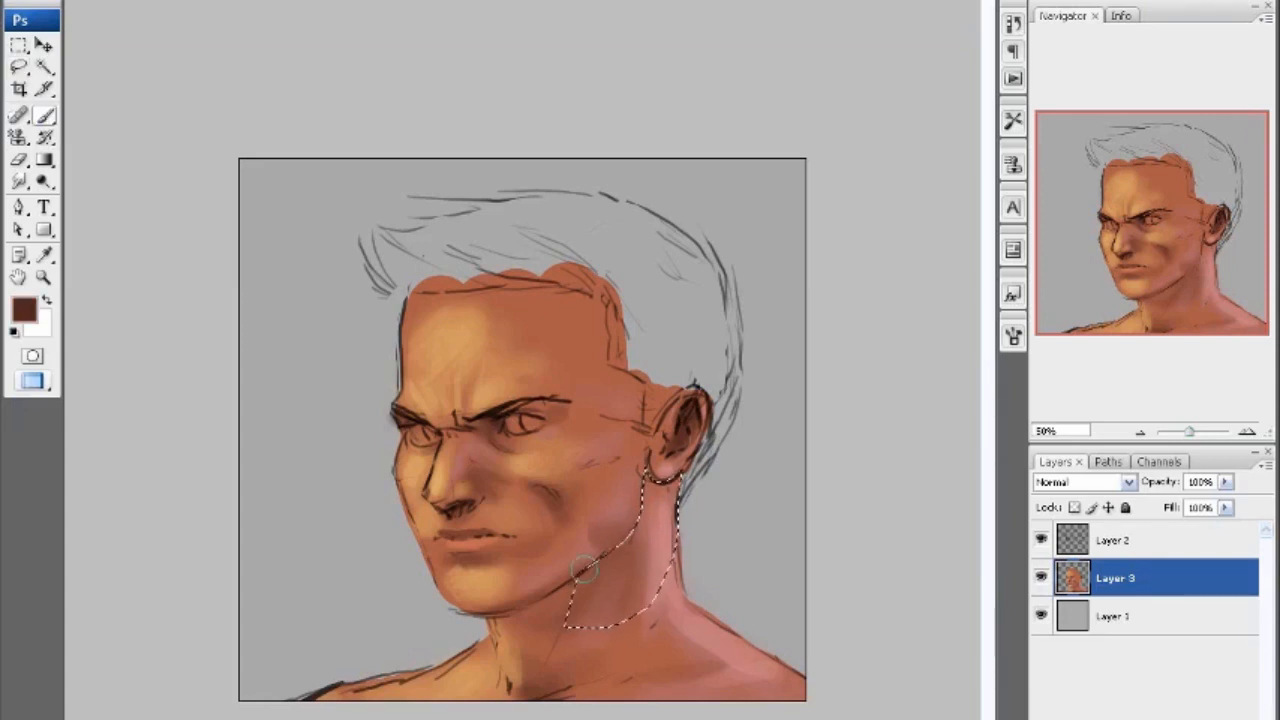
mouse_move(600, 560)
left_mouse_down()
mouse_move(643, 524)
mouse_move(652, 488)
left_mouse_up()
key("ctrl+z")
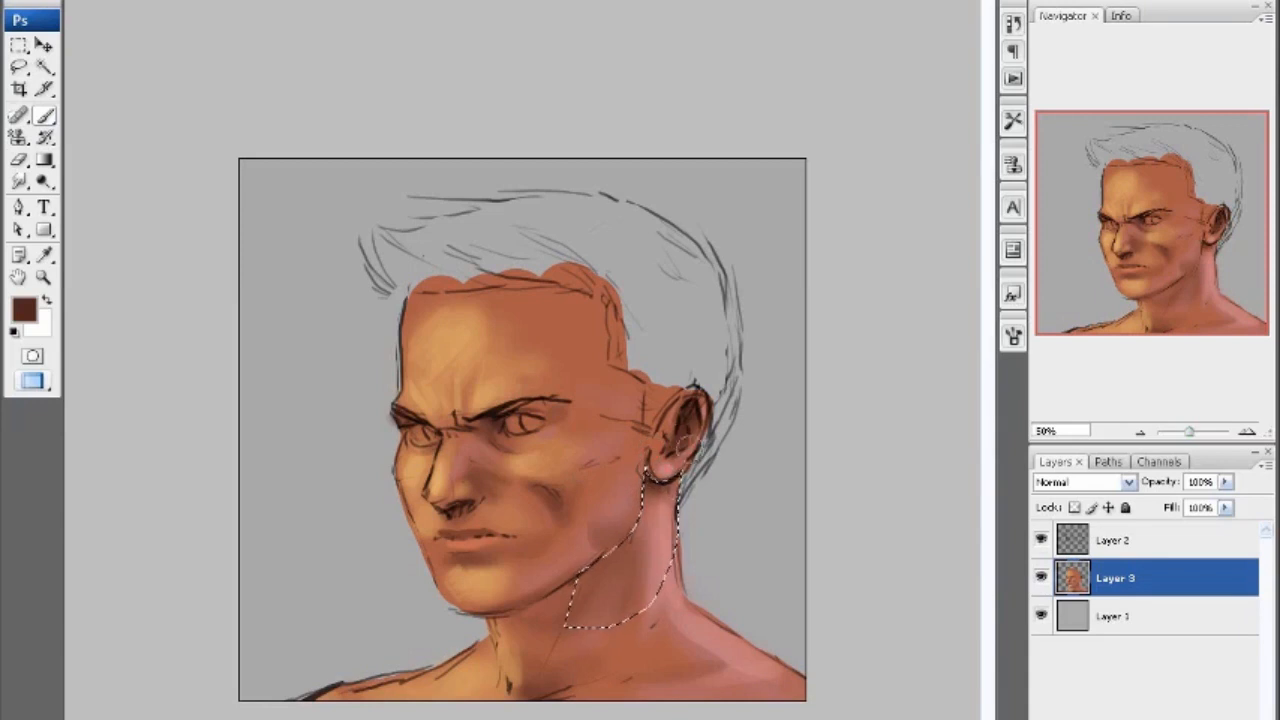
key("ctrl+d")
- Sample light orange from the forehead and add a new layer above the Layer 2 line sketch
key("ctrl+minus")
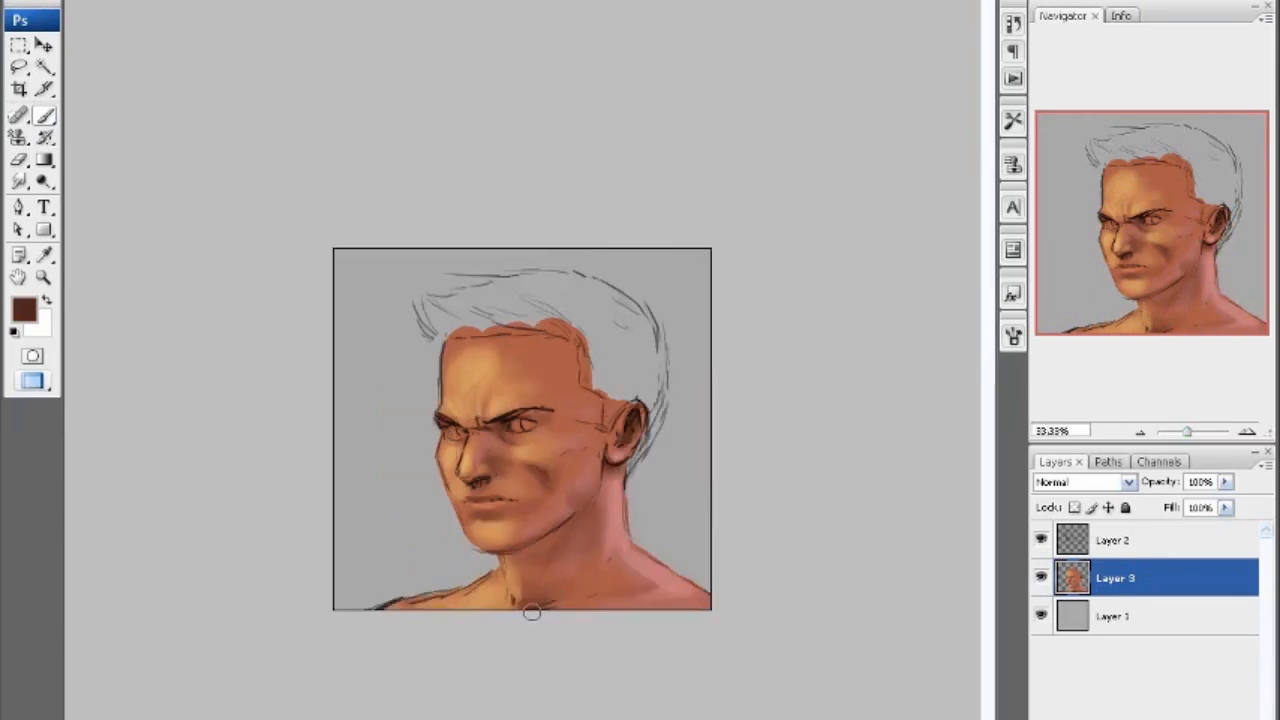
key("ctrl+plus")
left_click(446, 340, "alt")
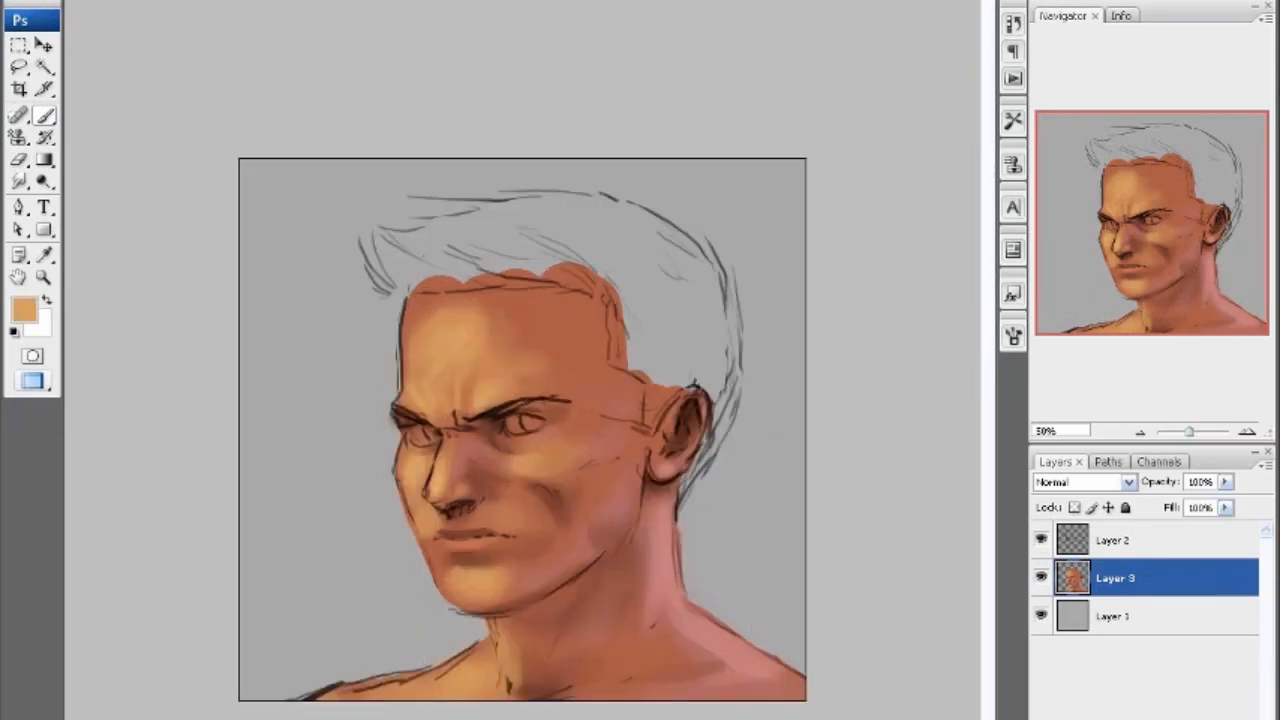
left_click(1116, 540)
key("ctrl+shift+alt+n")
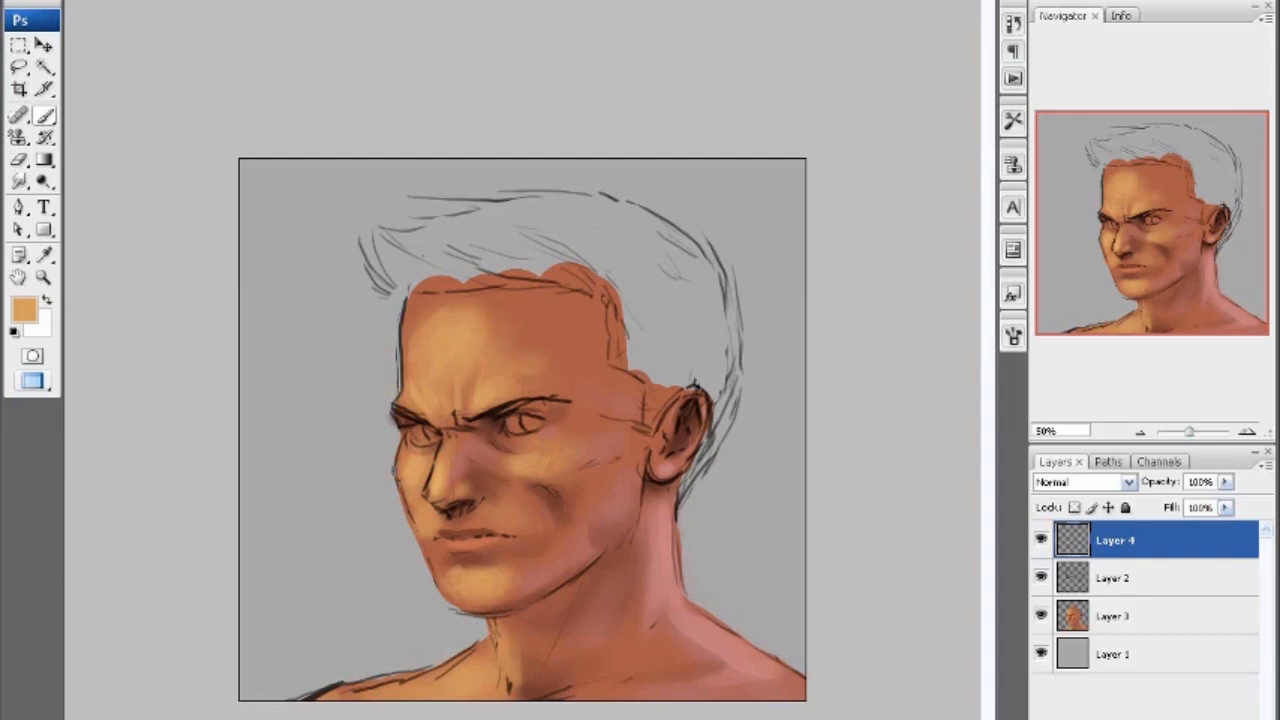
- Soften the cheek hollow beside the nose with sampled brown tones on the new layer
left_click(545, 485, "alt")
left_click(529, 479, "alt")
left_click(535, 480, "alt")
- Lasso the neck wedge directly under the jawline, shade it with sampled dark brown, deselect, and sample the jaw's lighter brown
left_click(580, 580, "alt")
key("l")
mouse_move(530, 600)
left_mouse_down()
mouse_move(566, 588)
mouse_move(639, 520)
mouse_move(577, 637)
left_mouse_up()
key("b")
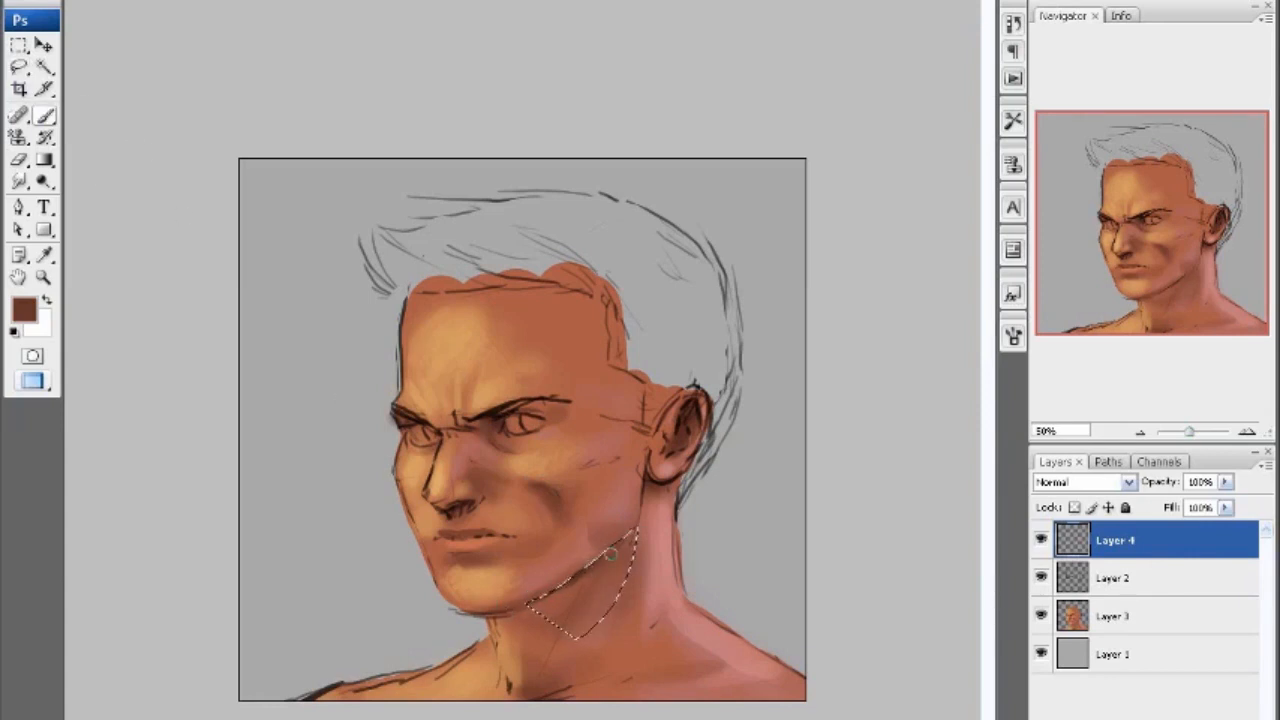
key("ctrl+d")
left_click(588, 558, "alt")
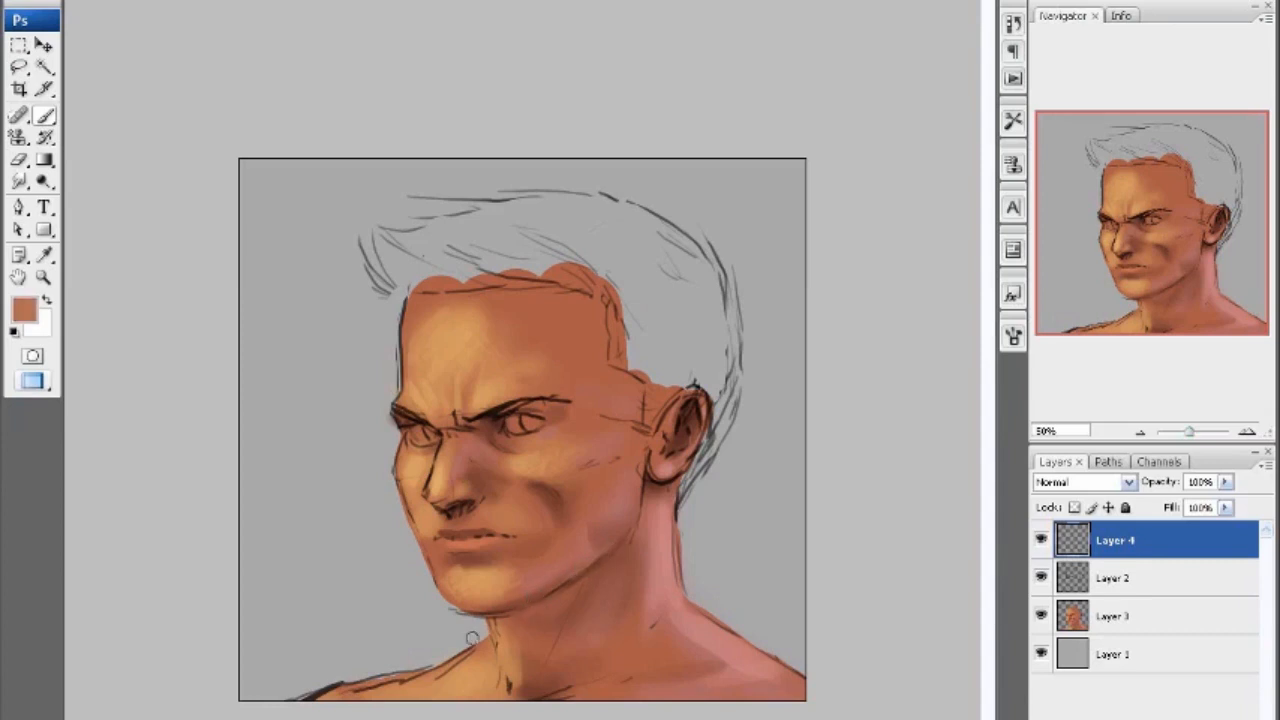
- Merge the new top layer with the Layer 2 line sketch
left_click(1115, 578, "shift")
right_click(1115, 576)
left_click(1165, 522)
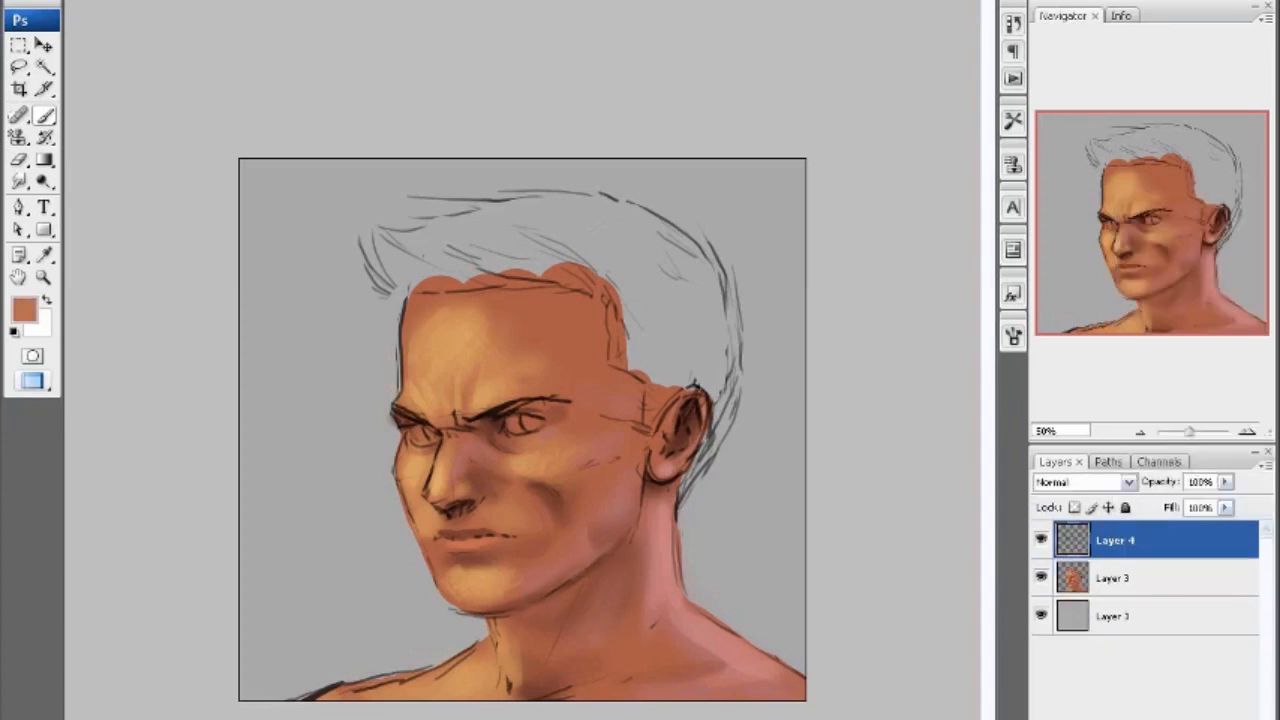
right_click(1086, 530)
left_click(731, 23)
- Erase stray sketch lines around the face outline and merge the sketch layer down into Layer 3
key("e")
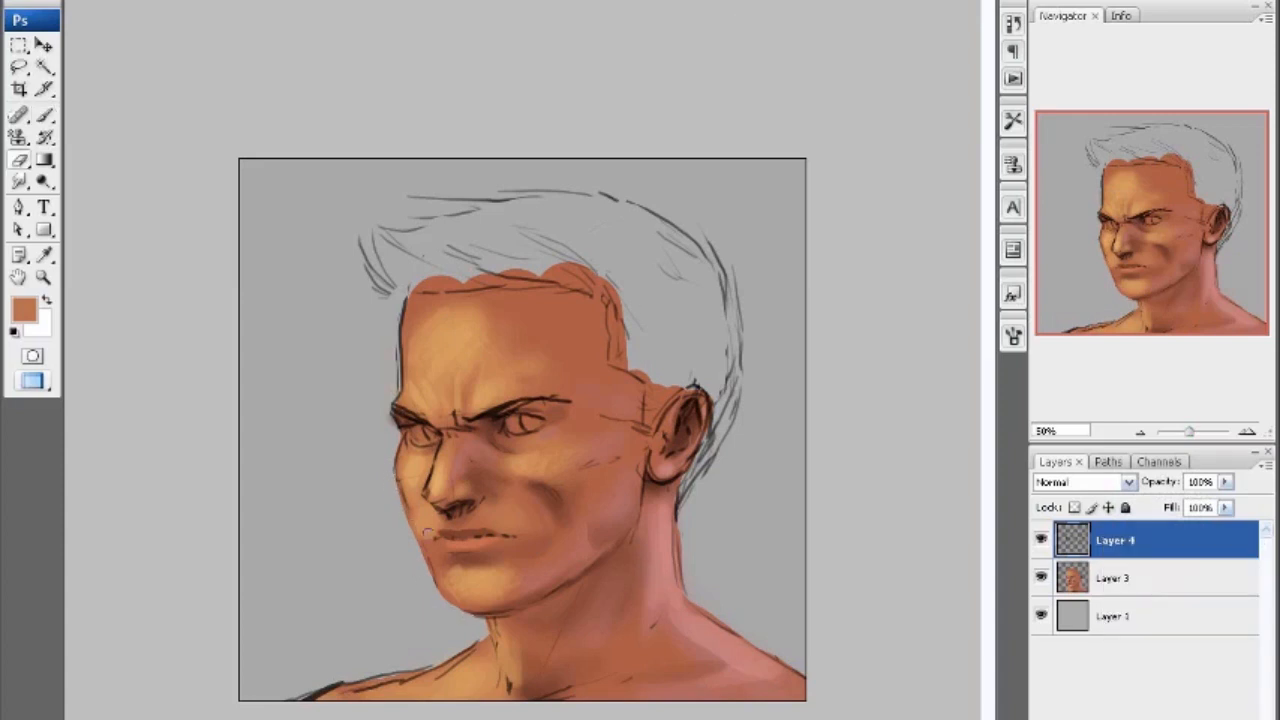
right_click(1120, 545)
left_click(1020, 494)
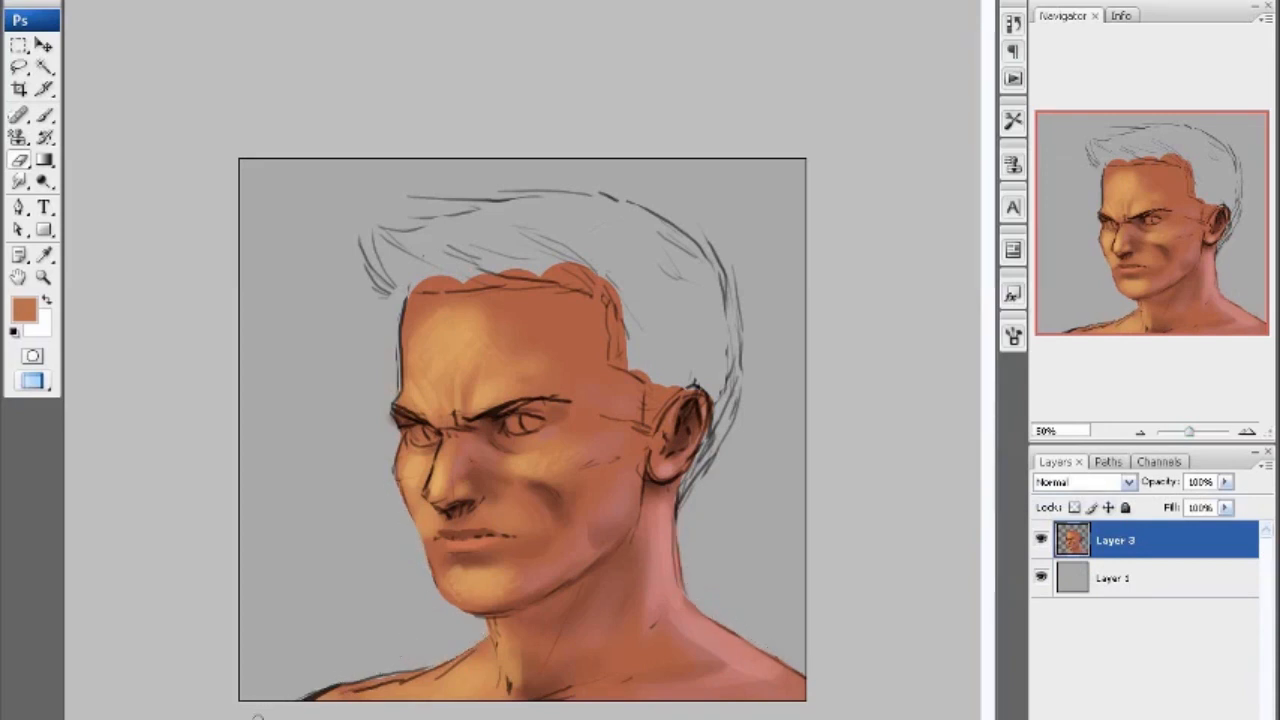
- Paint over the dark sketch line along the near shoulder with sampled orange and pink skin tones
key("b")
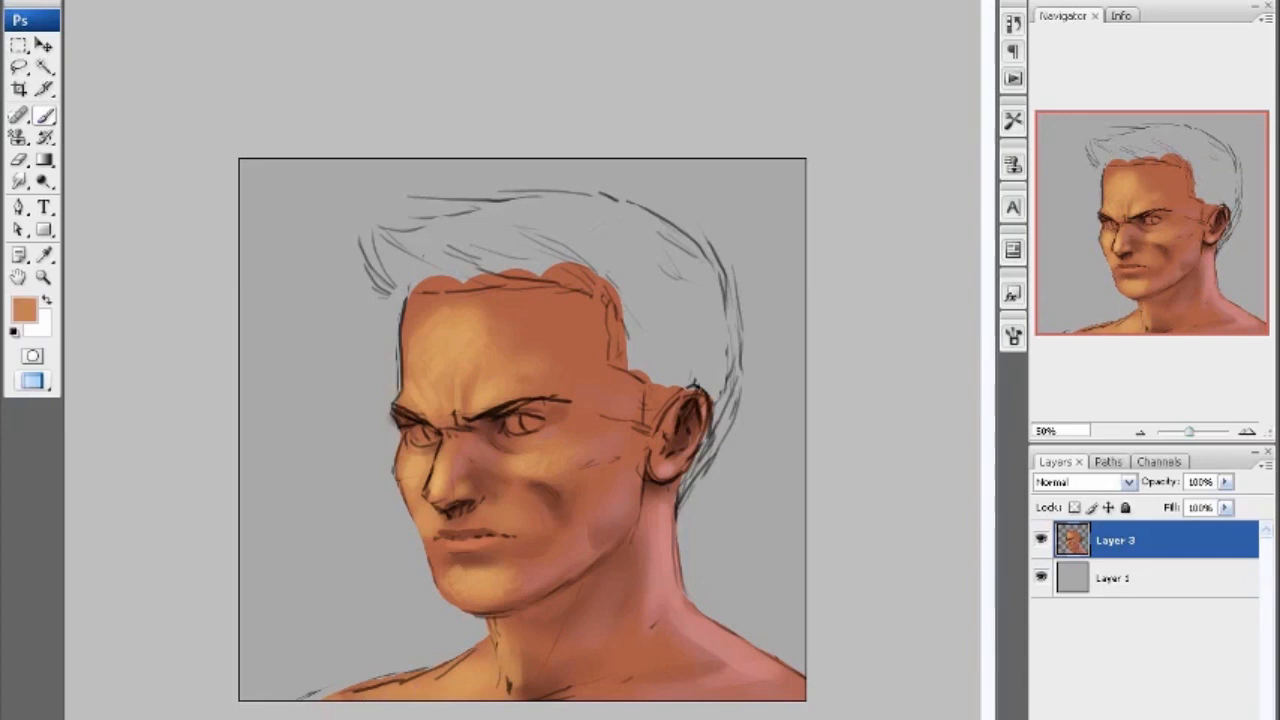
left_click(345, 693, "alt")
left_click_drag(334, 695, 322, 695)
mouse_move(450, 684)
left_mouse_down()
mouse_move(402, 688)
mouse_move(468, 660)
left_mouse_up()
left_click(440, 680, "alt")
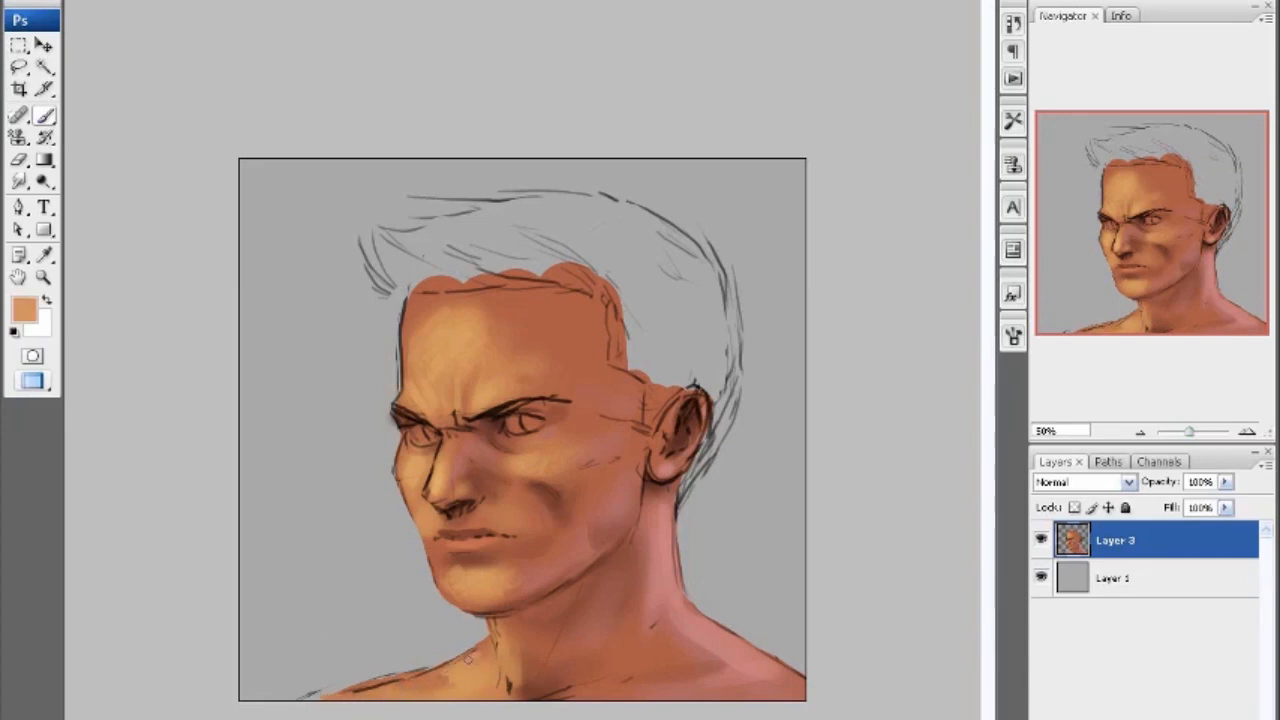
left_click(320, 703, "alt")
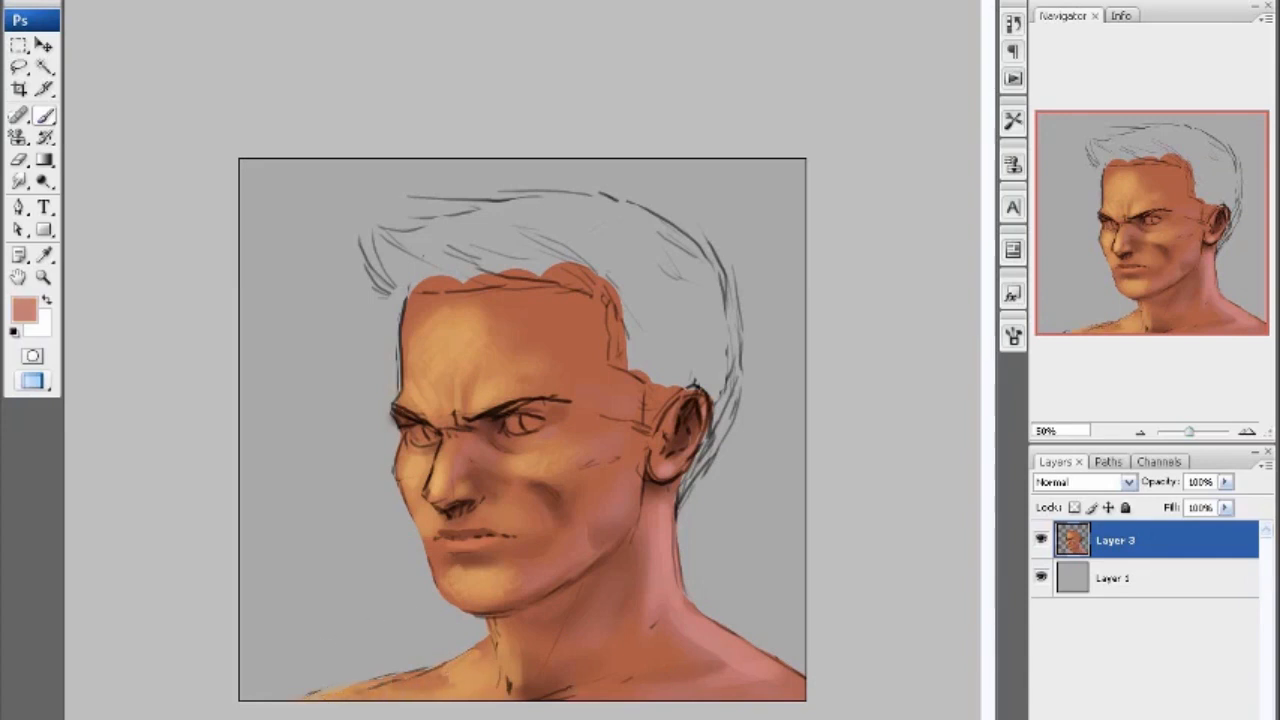
- Erase the sketch outline along the back of the neck and the far shoulder
key("e")
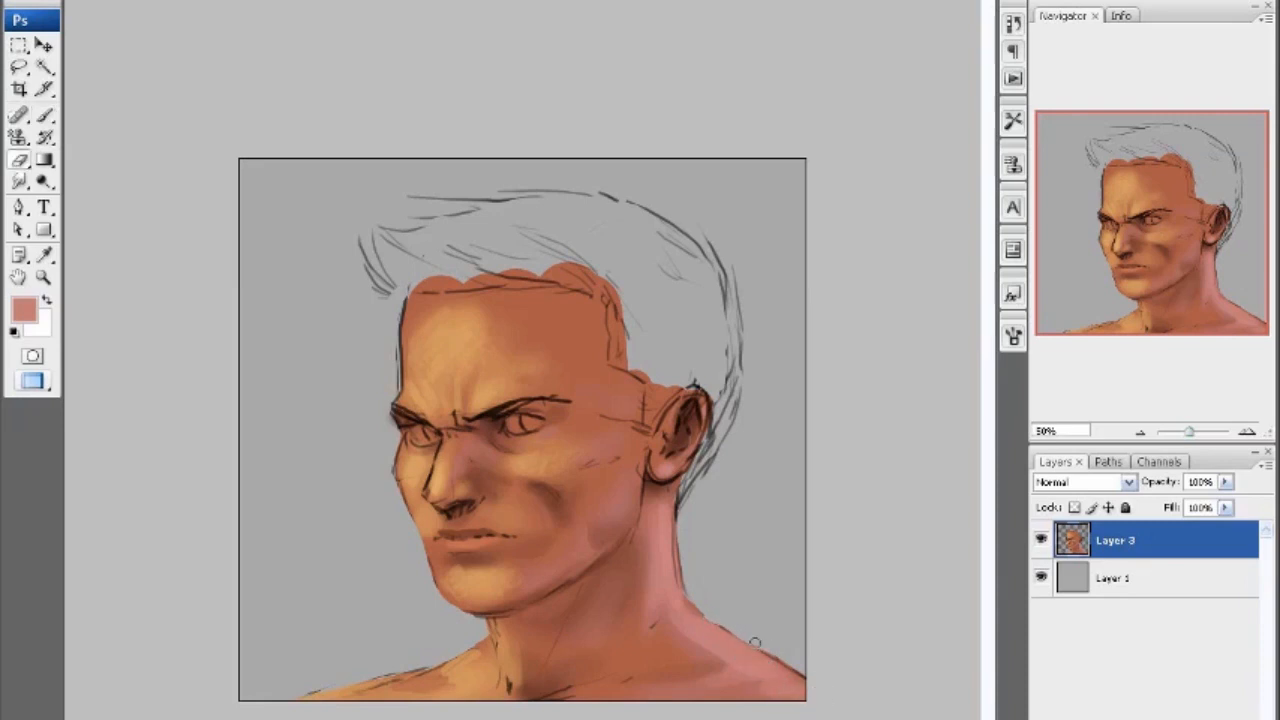
left_click_drag(755, 643, 806, 673)
left_click_drag(714, 613, 809, 677)
- Pick a slightly adjusted pink as the foreground colour for the rim light on the back of the neck
key("b")
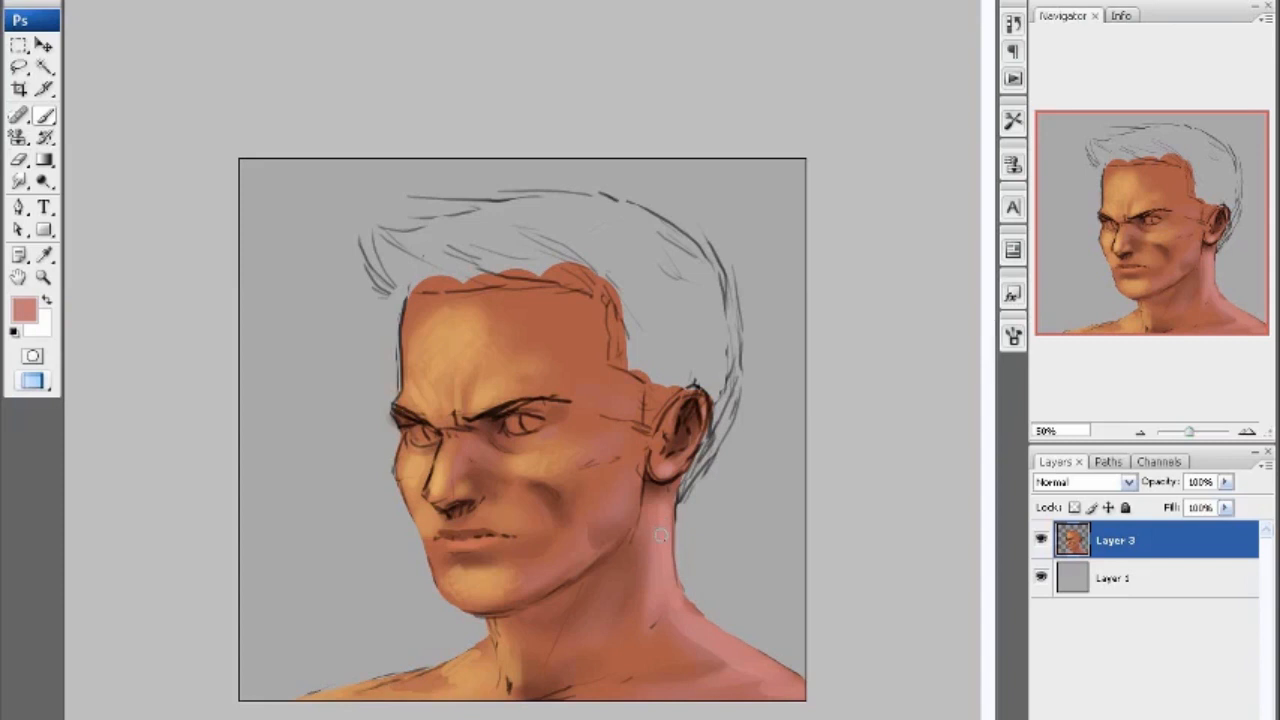
left_click(25, 310)
left_click(754, 200)
left_click(1111, 132)
- Shade the collarbone and the base of the neck over the sketch lines with sampled reddish brown and tan
left_click(651, 633, "alt")
left_click(623, 682, "alt")
left_click(546, 704, "alt")
left_click_drag(541, 700, 636, 684)
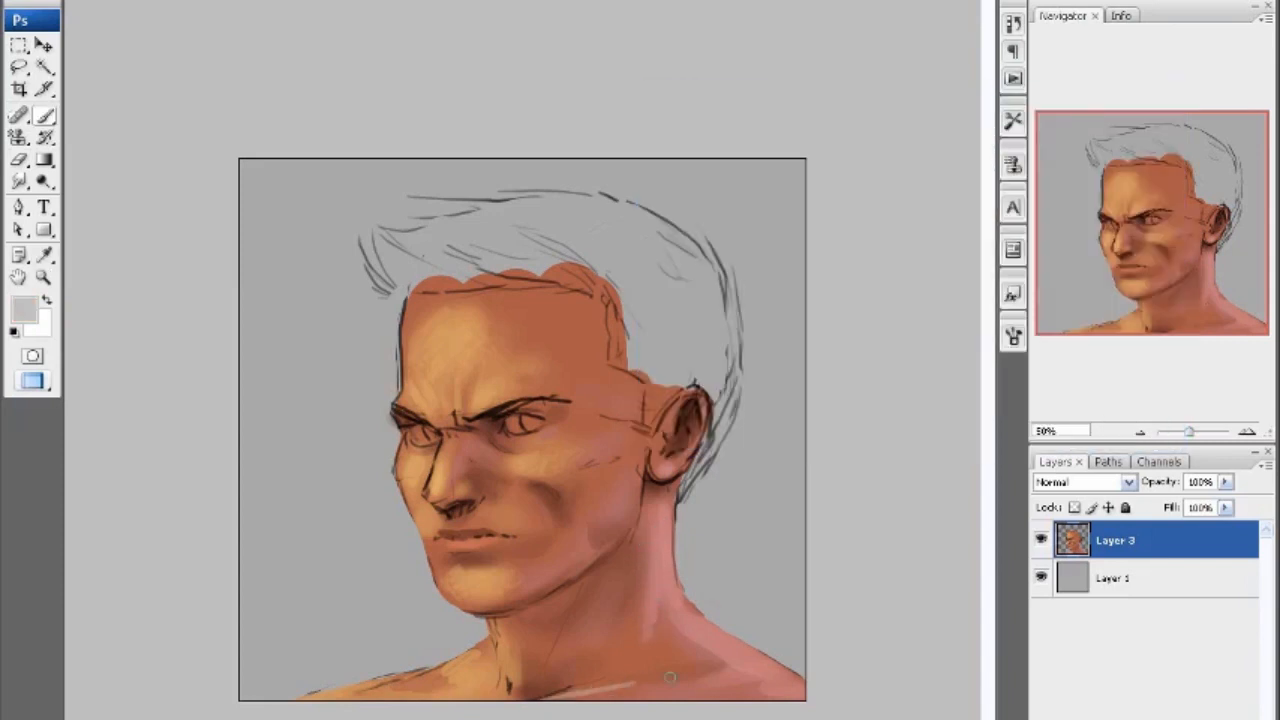
key("ctrl+z")
left_click(583, 691, "alt")
mouse_move(556, 695)
left_mouse_down()
mouse_move(592, 689)
mouse_move(571, 691)
left_mouse_up()
left_click(533, 702, "alt")
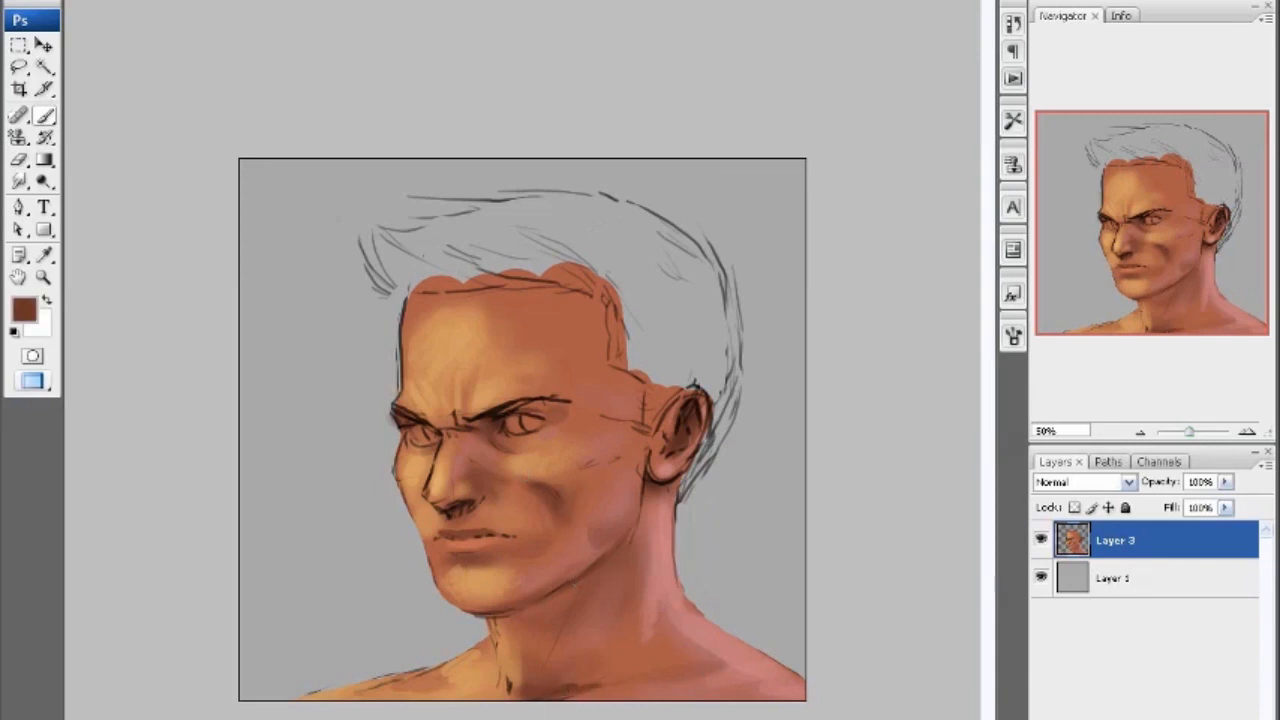
left_click(502, 650, "alt")
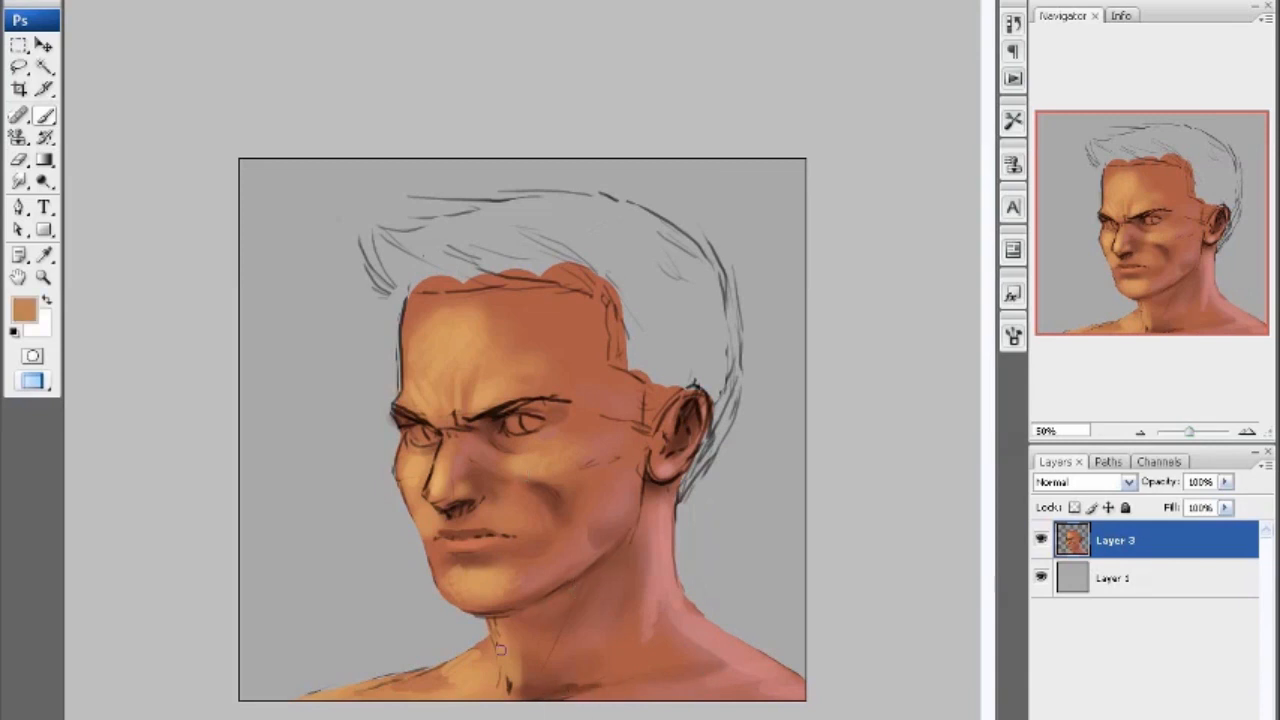
- Rework the lower lip shadow, mouth corners and far cheek edge with sampled browns and orange
left_click(471, 567, "alt")
left_click(510, 547, "alt")
left_click(484, 562, "alt")
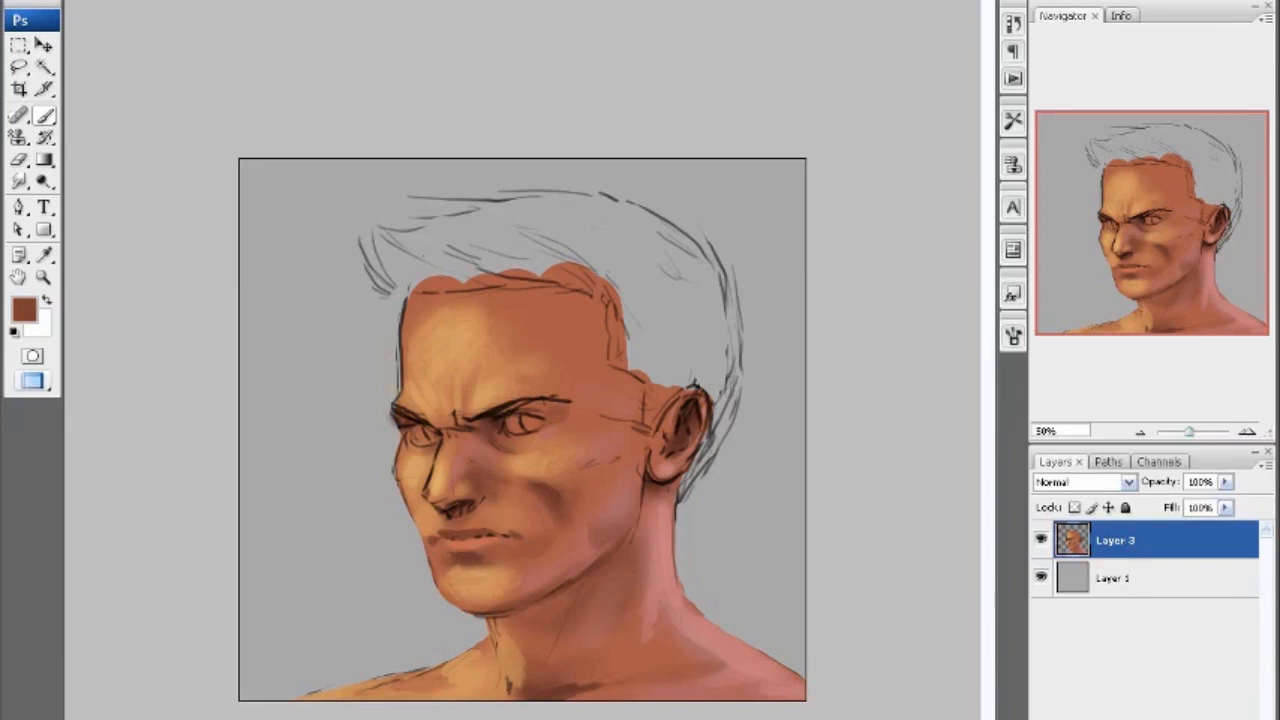
left_click(441, 545, "alt")
left_click(396, 475, "alt")
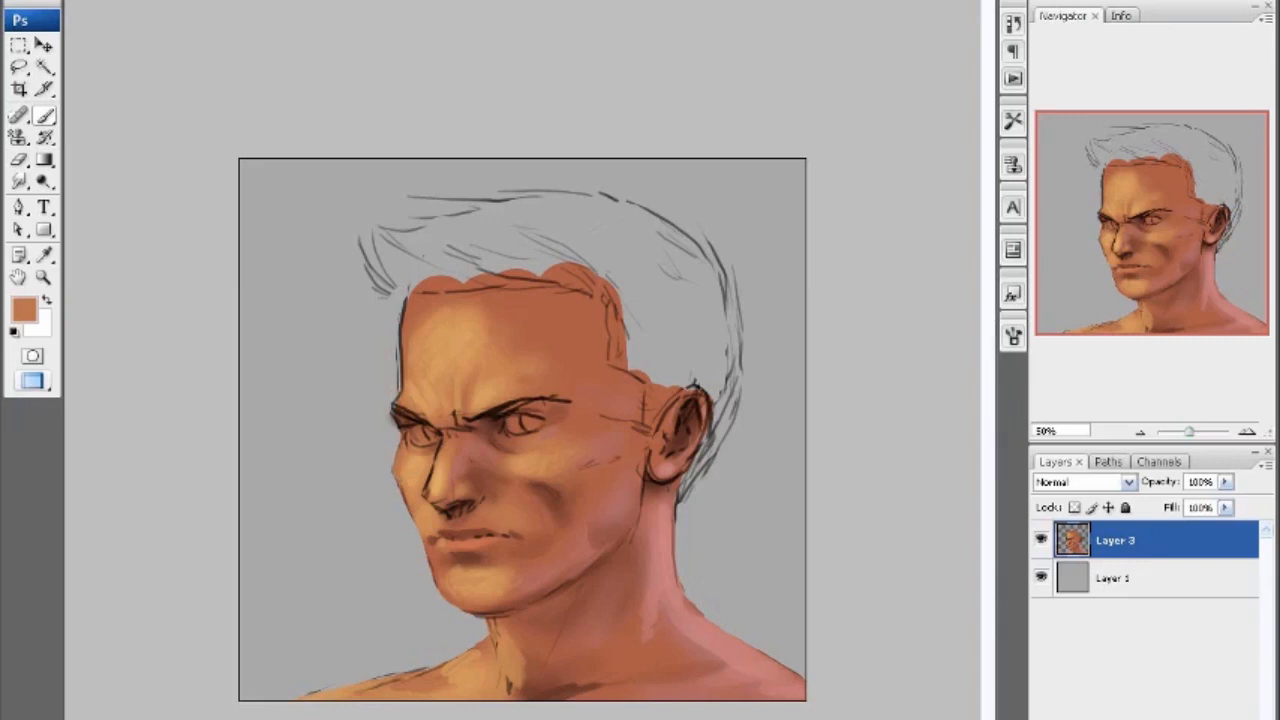
- Blend the cheekbone and the jaw edge in front of the ear with sampled browns and reddish tones, covering the sketch strokes
left_click(604, 464, "alt")
left_click(606, 481, "alt")
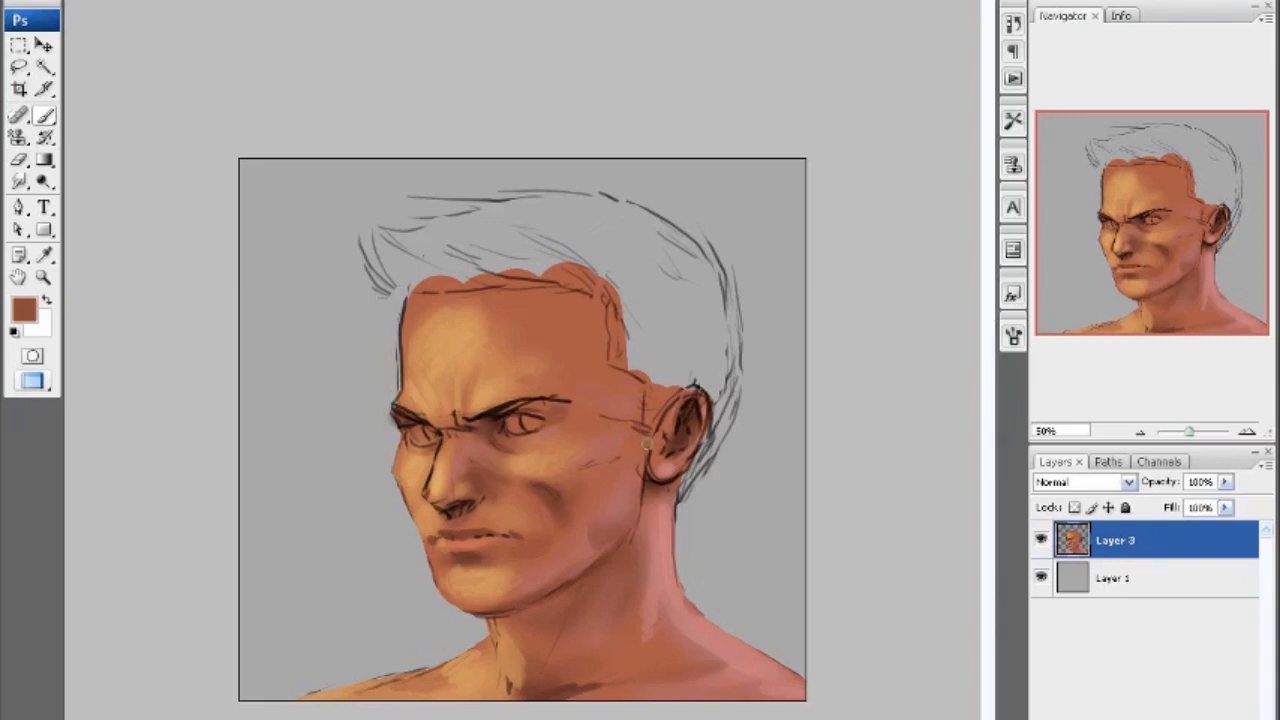
left_click(597, 454, "alt")
left_click(618, 462, "alt")
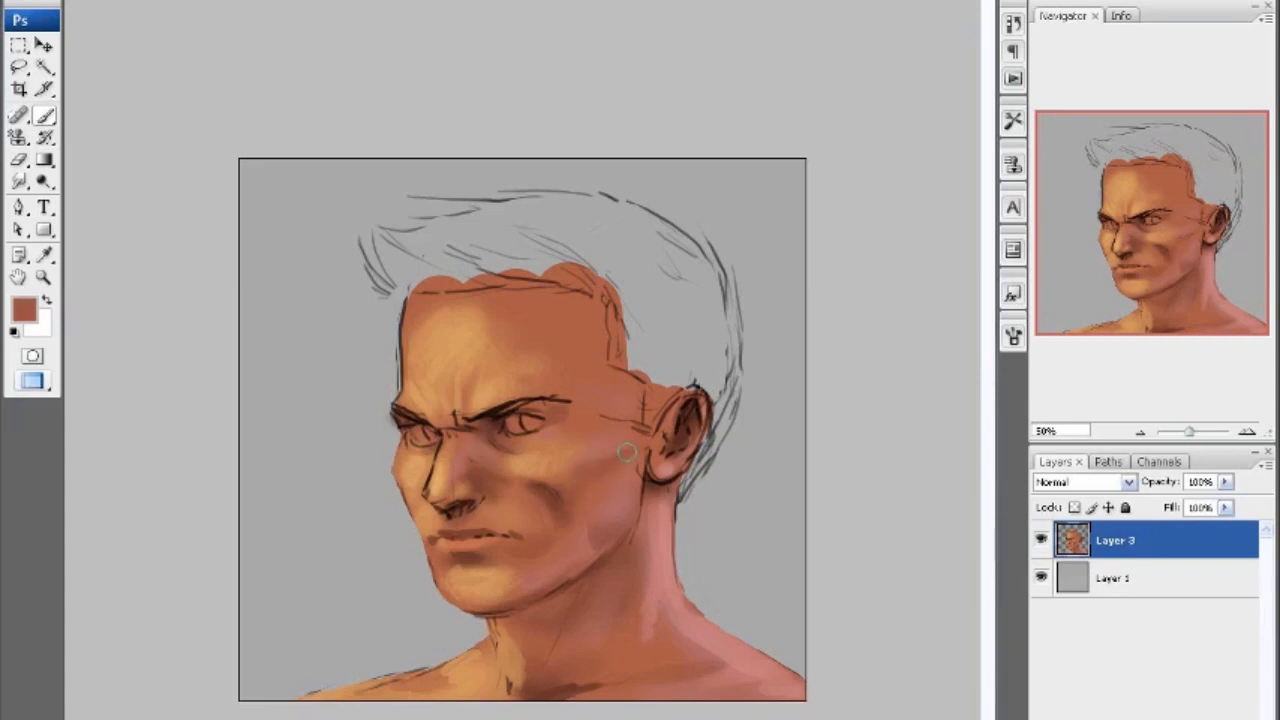
left_click(648, 486, "alt")
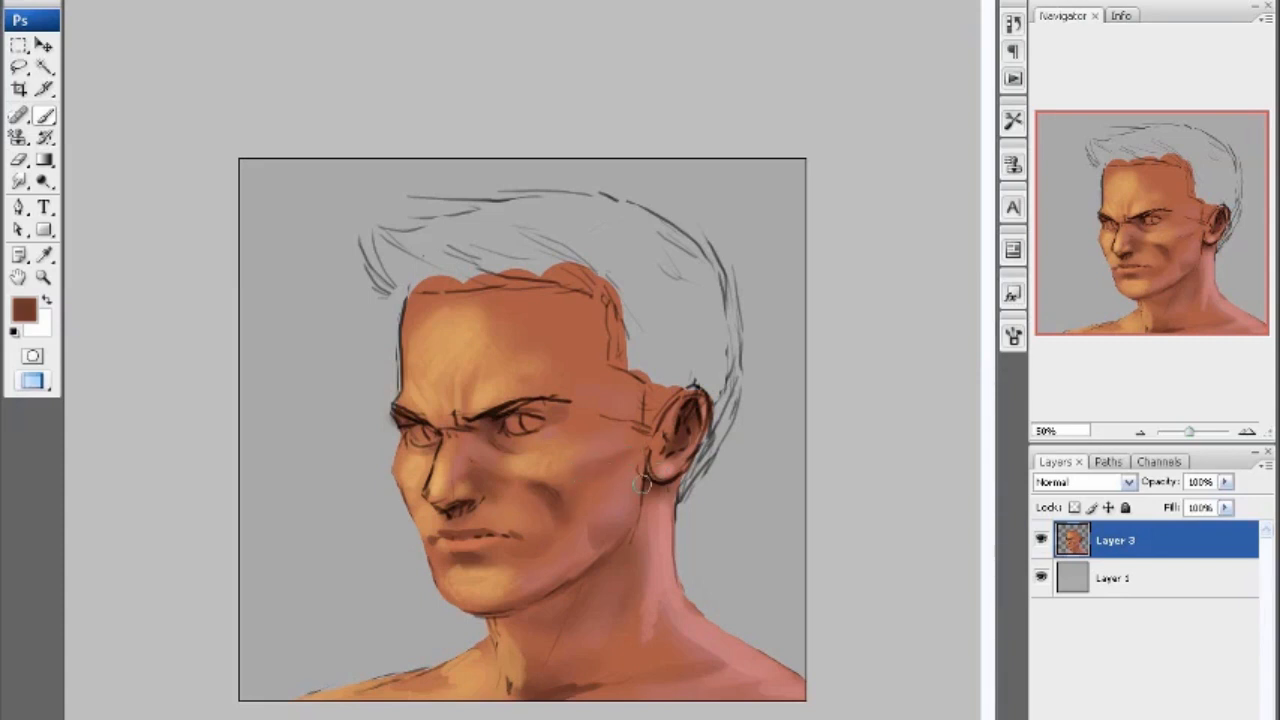
left_click(631, 540, "alt")
left_click(624, 552, "alt")
- Model the ear's inner hollow, rim and lobe with sampled dark brown, dusty rose and pink
left_click(669, 486, "alt")
left_click(689, 410, "alt")
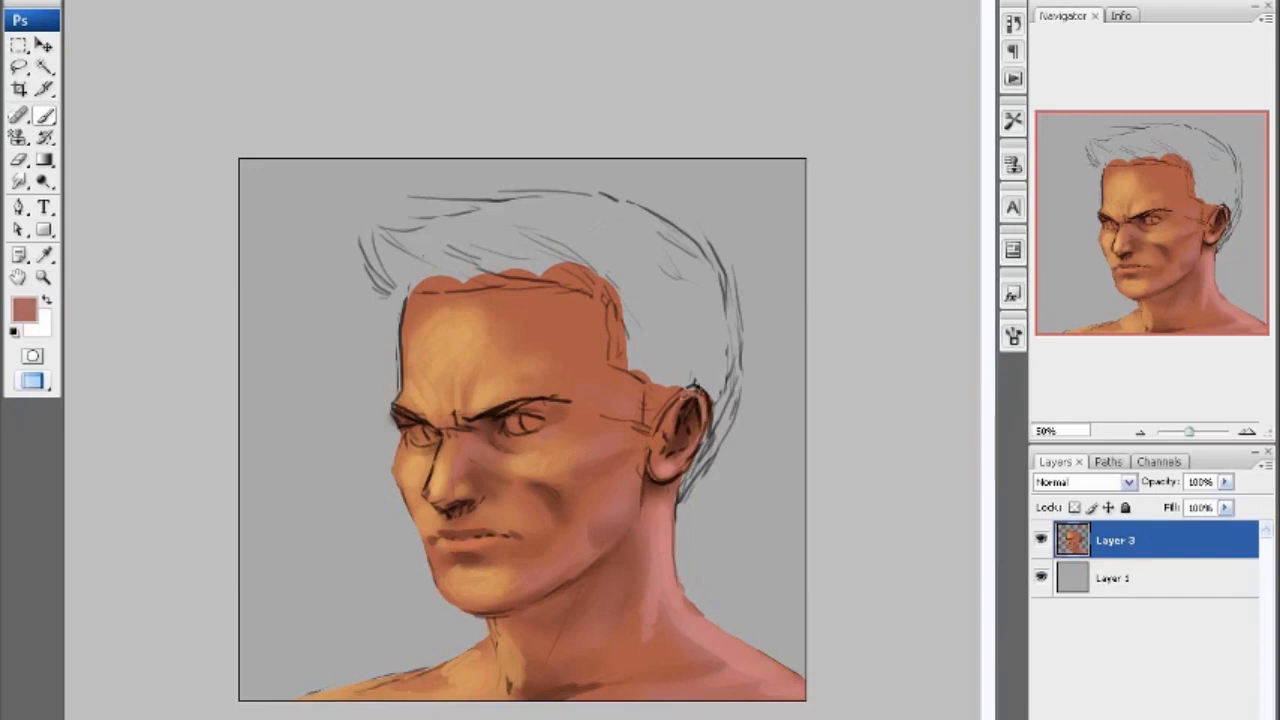
left_click(690, 404, "alt")
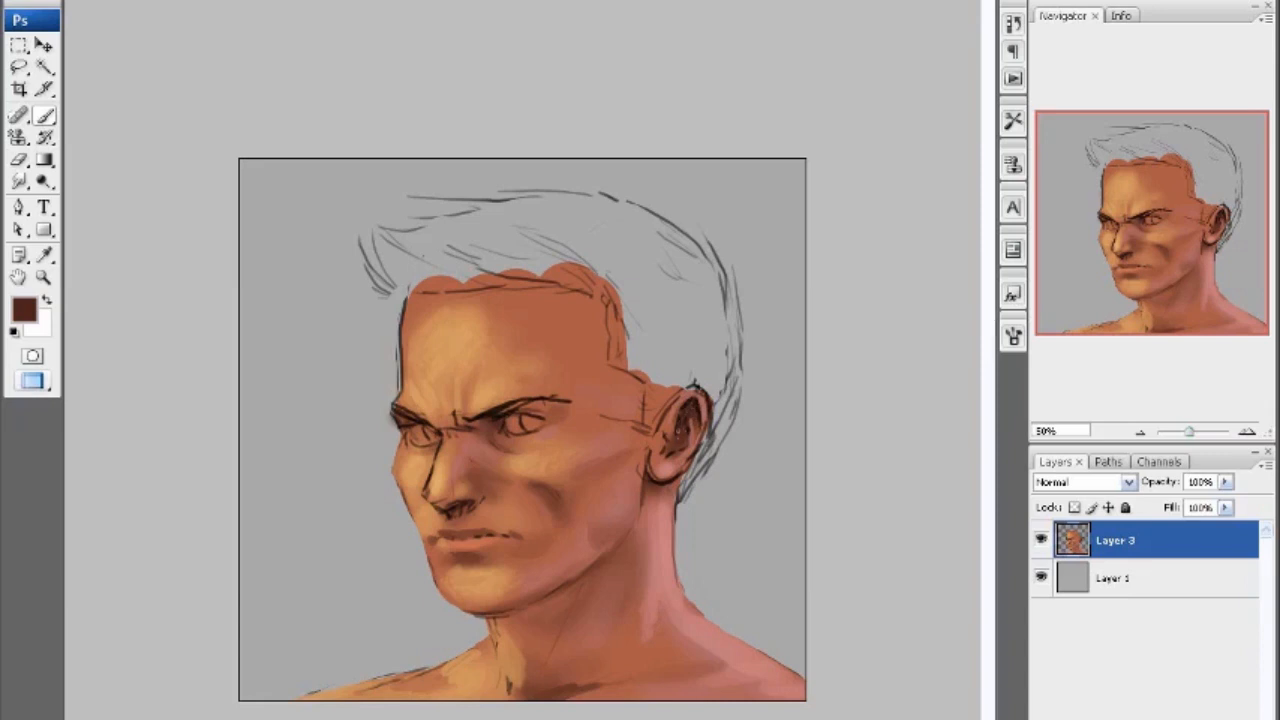
left_click(665, 437, "alt")
left_click(668, 470, "alt")
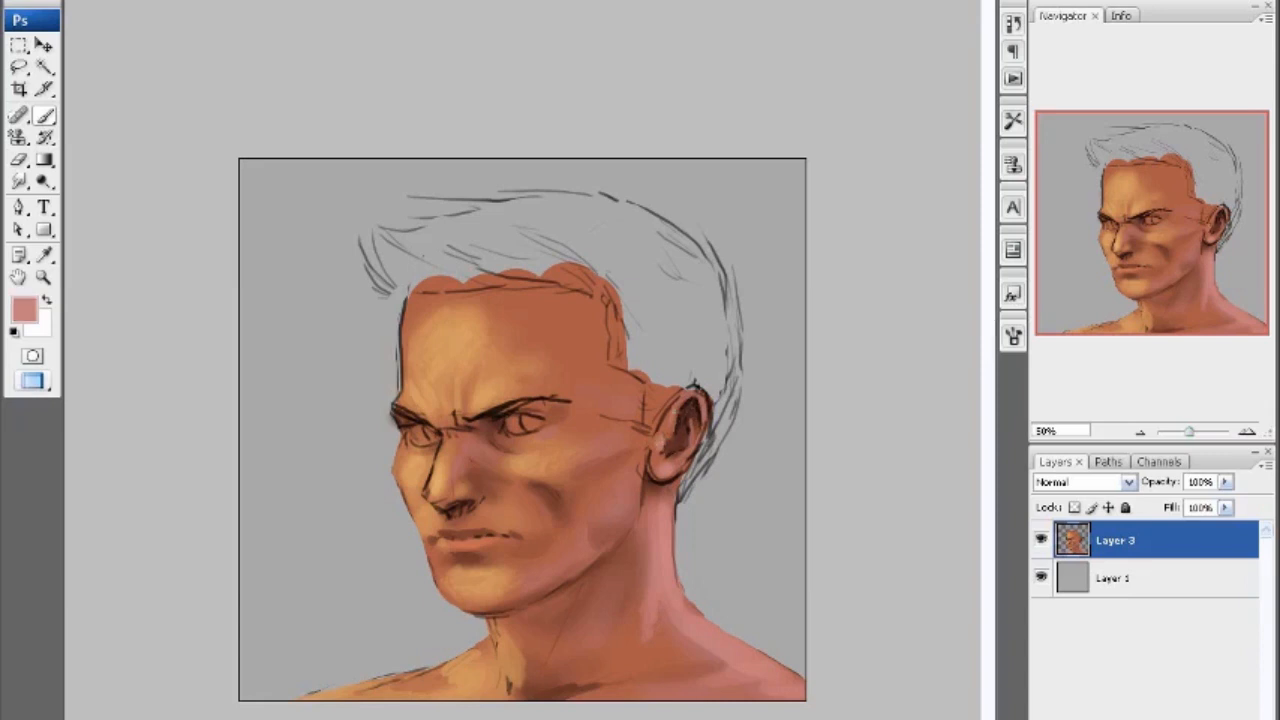
left_click(663, 420, "alt")
left_click(662, 411, "alt")
left_click(685, 389, "alt")
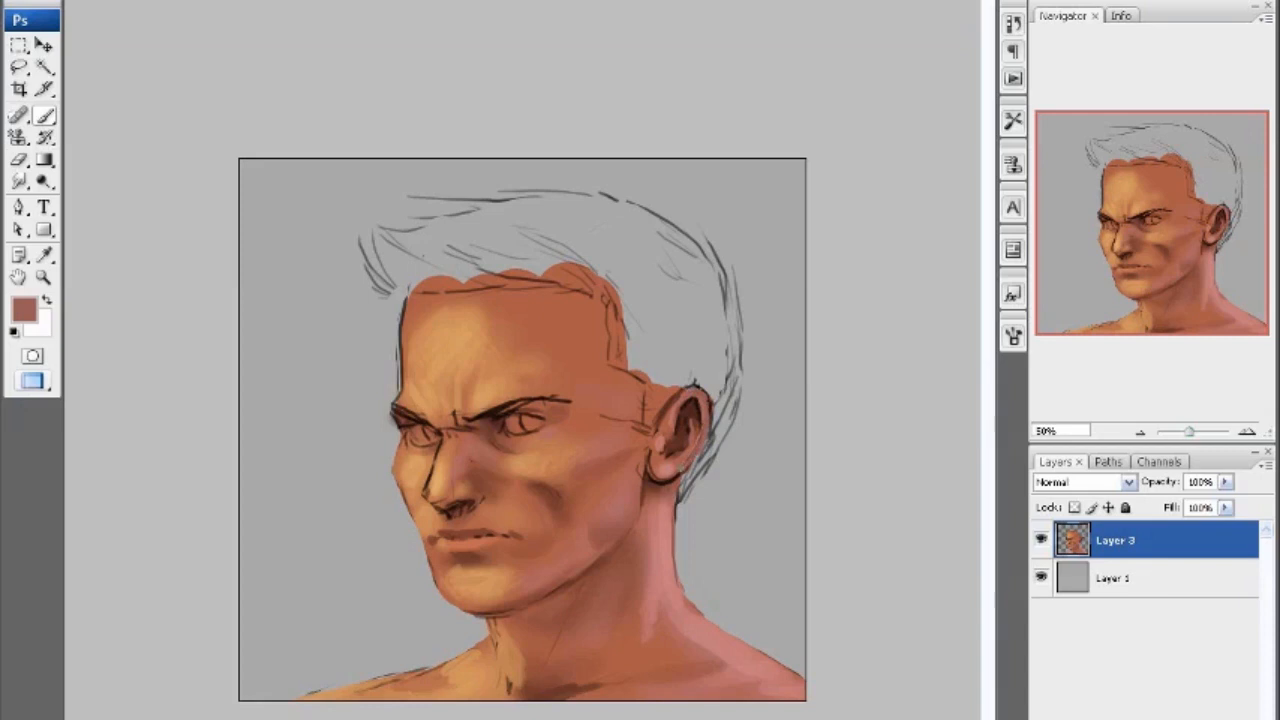
left_click(690, 456, "alt")
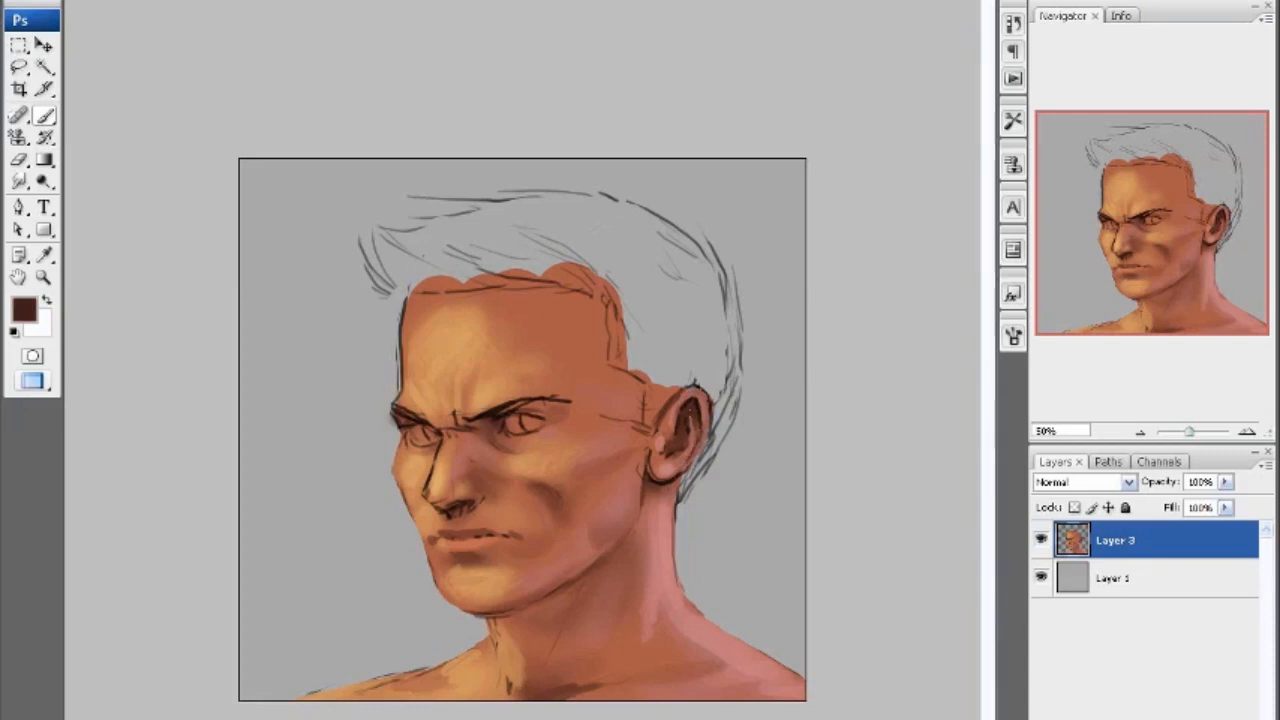
- Paint over the sketch lines between cheek, temple and earlobe and add soft pink reflected light with sampled skin tones
left_click(648, 464, "alt")
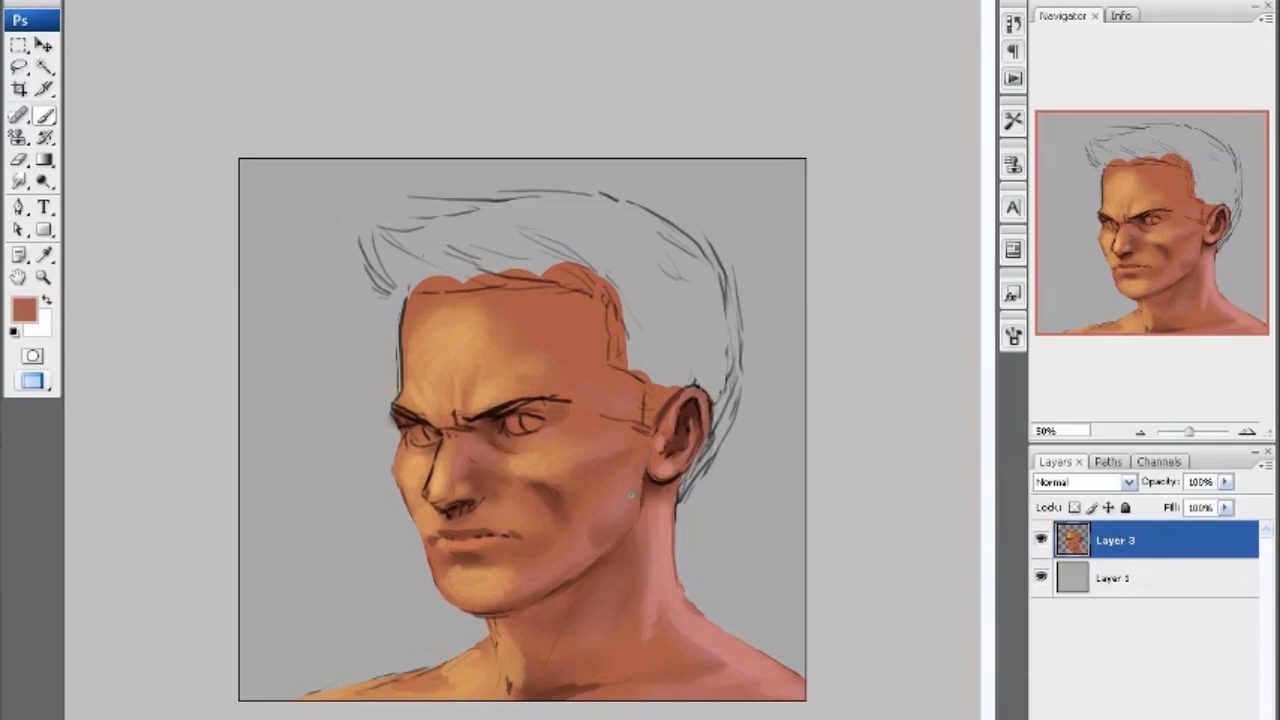
left_click(631, 495, "alt")
left_click_drag(644, 478, 641, 467)
left_click(537, 439, "alt")
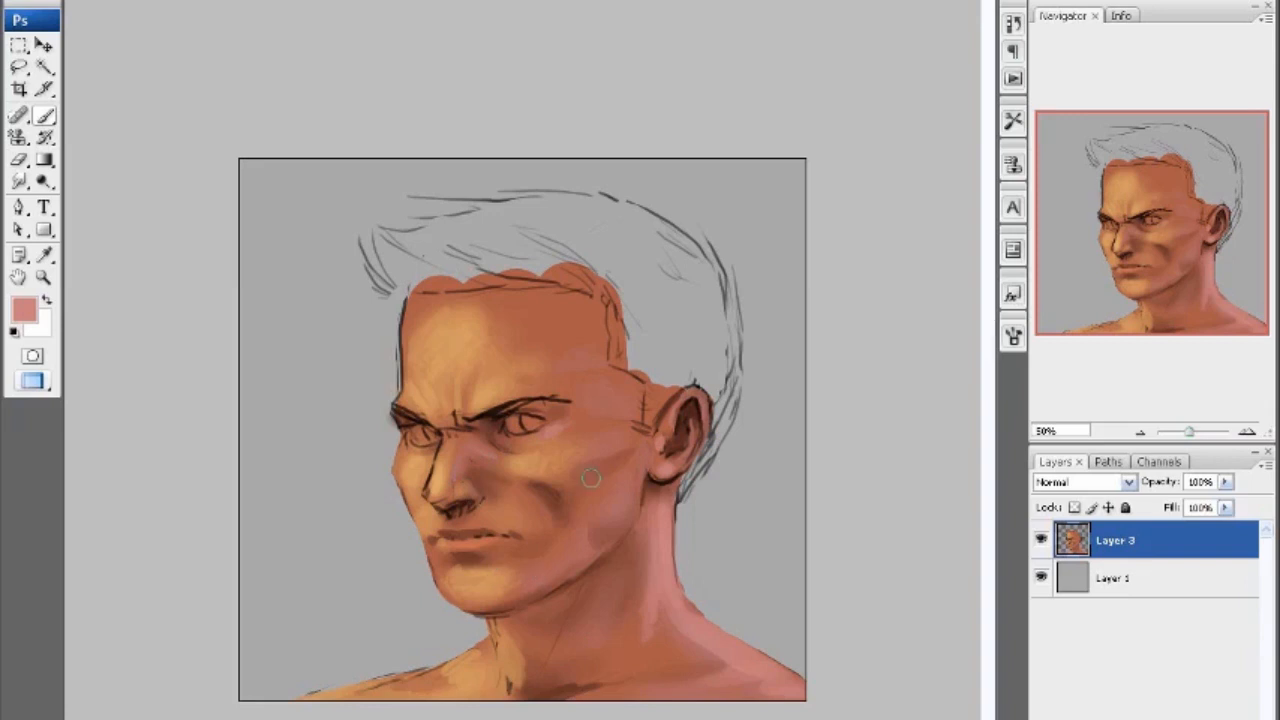
- Choose a muted blue-grey as the foreground colour and fill in the whites of both eyes
left_click(25, 310)
left_click(686, 224)
left_click(929, 251)
left_click(1110, 132)
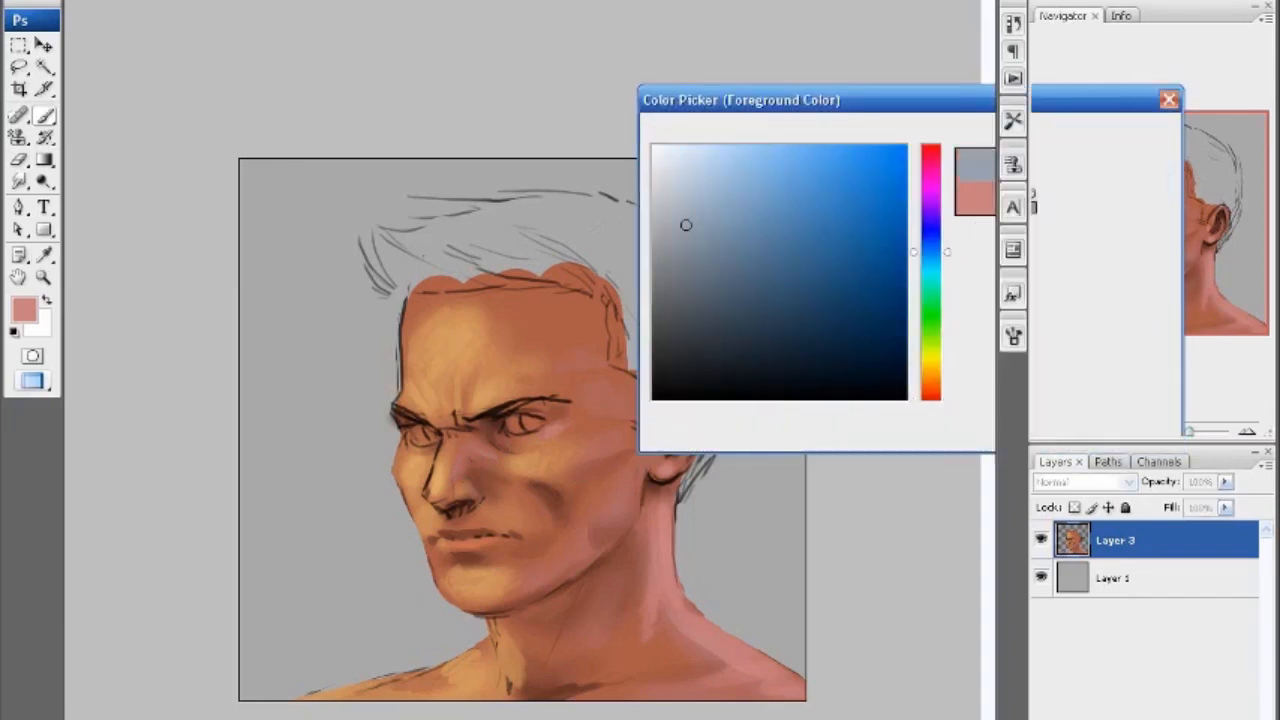
left_click_drag(518, 418, 520, 430)
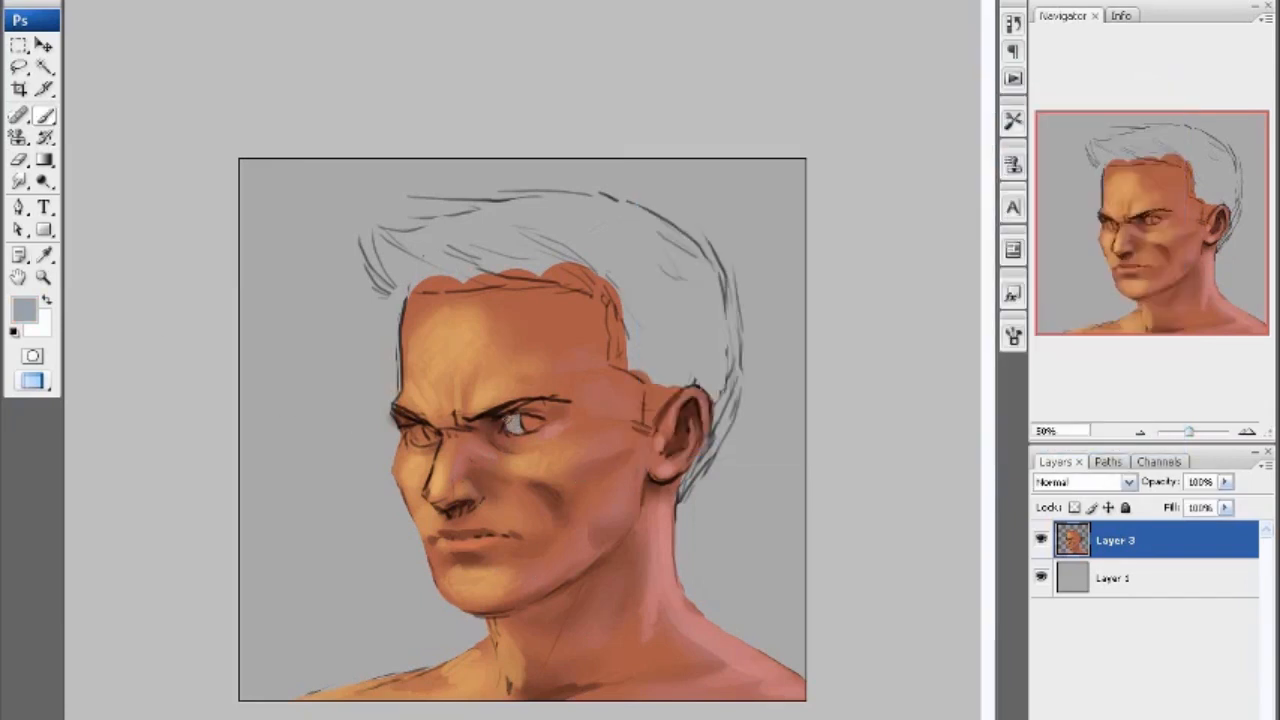
left_click_drag(413, 433, 422, 432)
key("ctrl+plus")
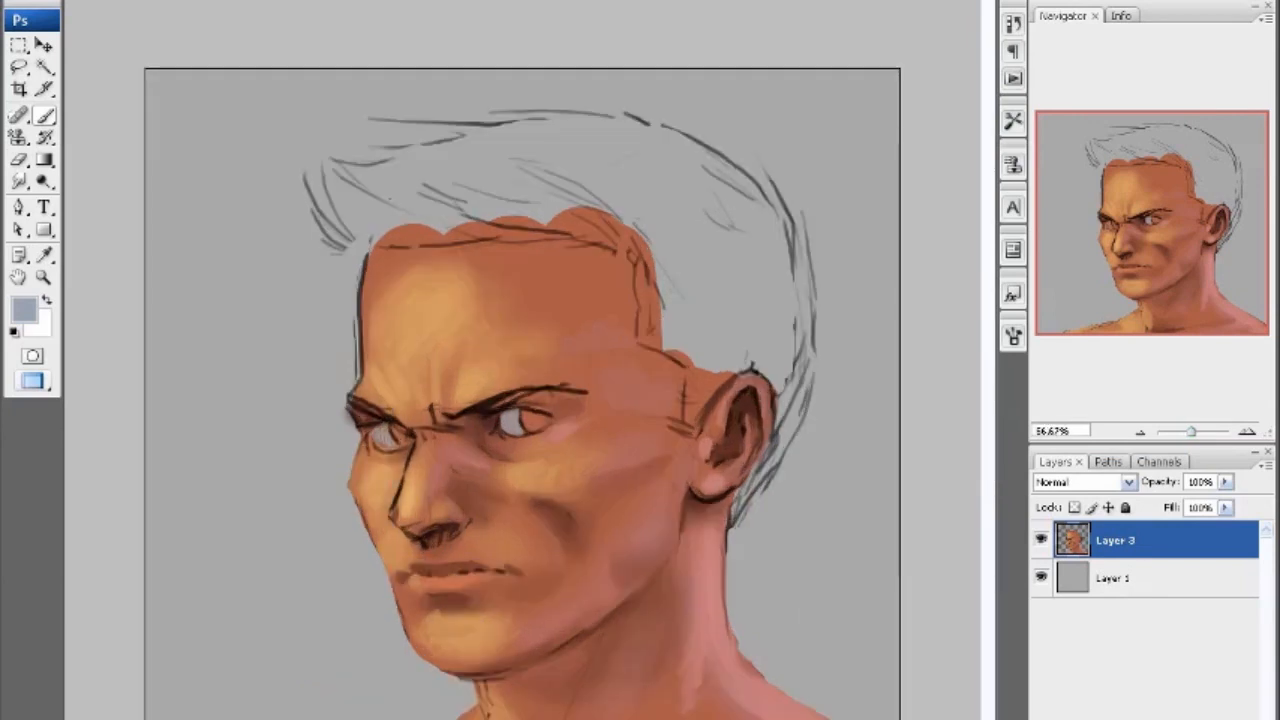
left_click_drag(383, 431, 384, 432)
- Choose a very dark reddish brown and paint the irises of both eyes
left_click(25, 310)
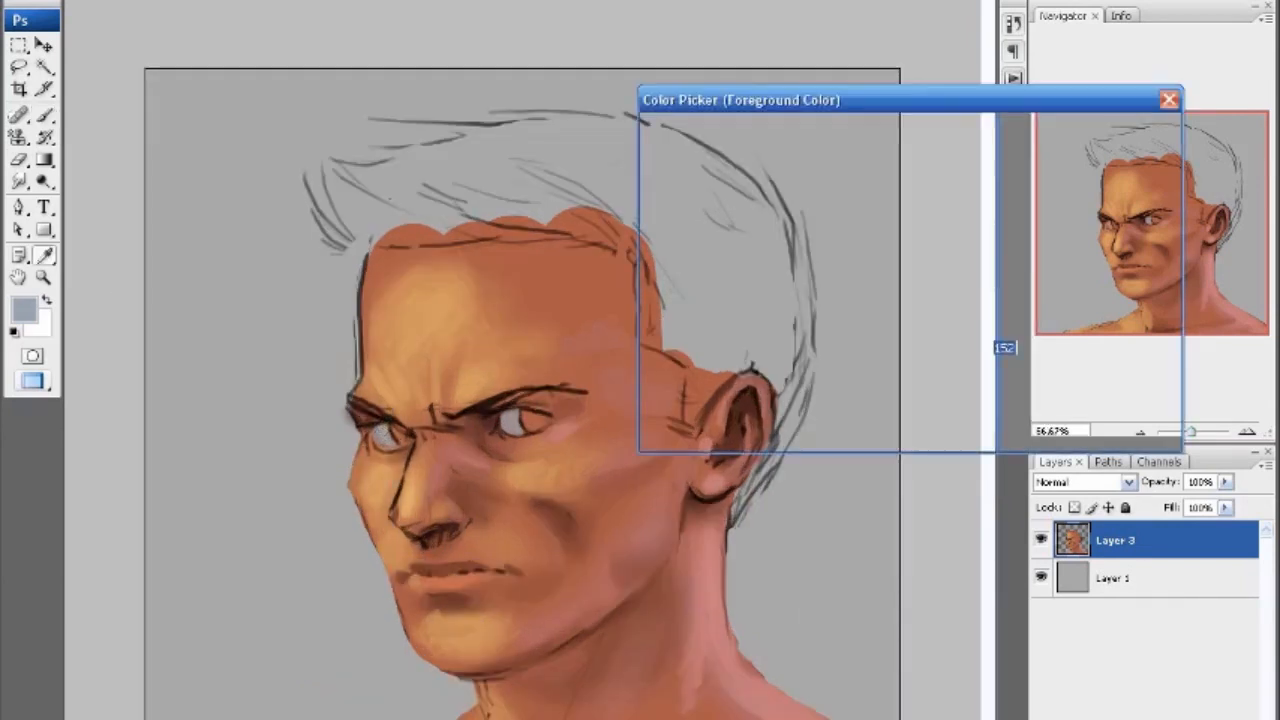
left_click(757, 363)
left_click_drag(929, 360, 929, 387)
left_click(817, 352)
left_click(1111, 132)
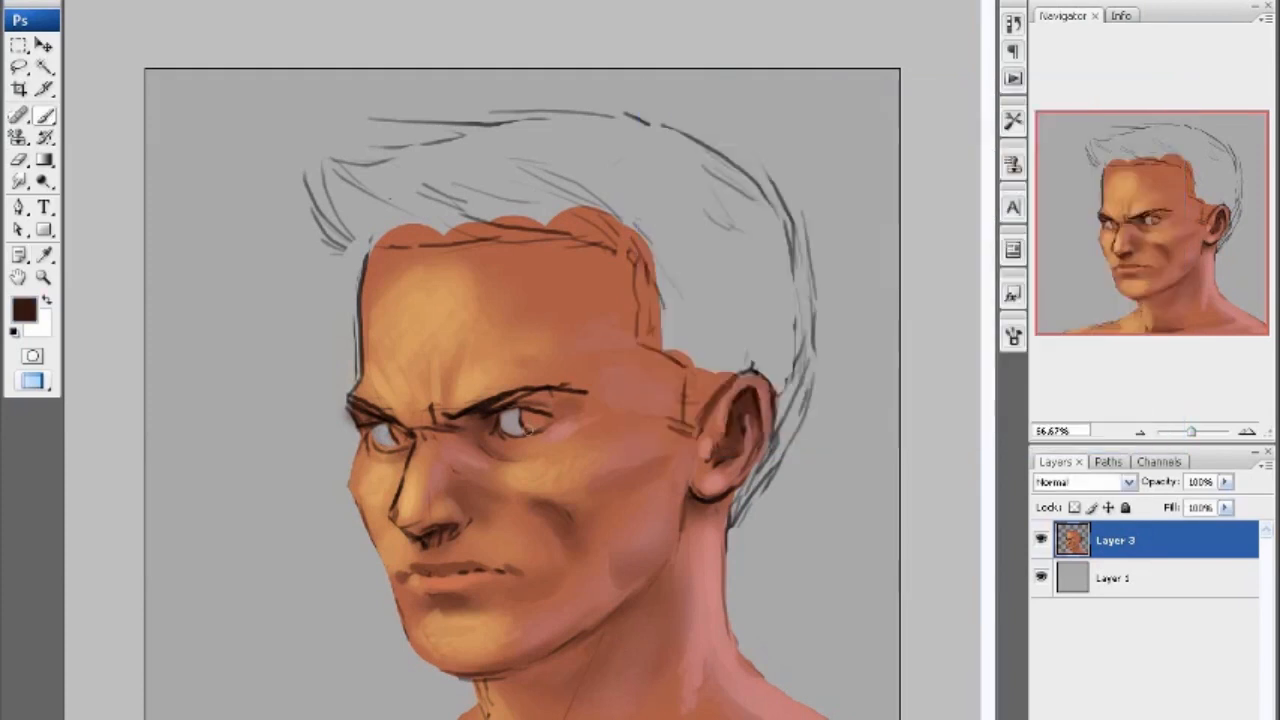
mouse_move(525, 411)
left_mouse_down()
mouse_move(526, 425)
mouse_move(544, 423)
mouse_move(530, 430)
left_mouse_up()
mouse_move(392, 426)
left_mouse_down()
mouse_move(400, 440)
mouse_move(393, 429)
left_mouse_up()
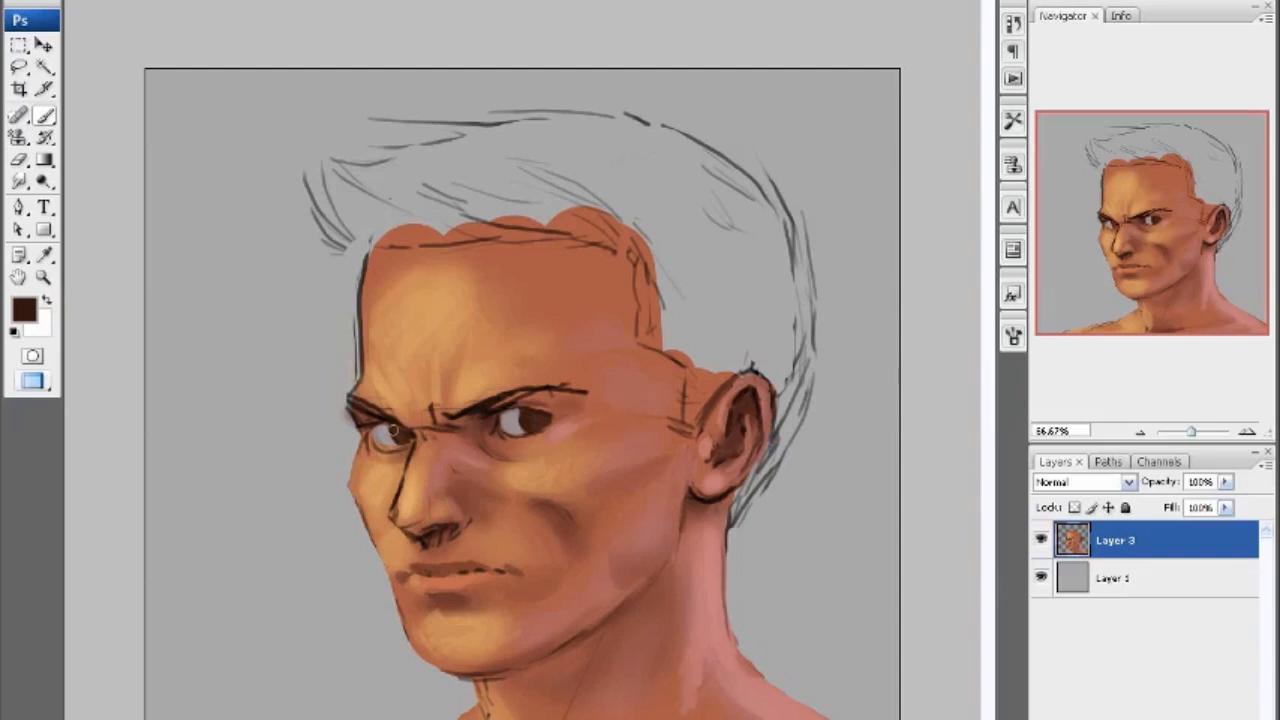
- Darken the near eye's upper lid and eyebrow with a sampled near-black brown and the small soft 9-pixel brush
key("[")
left_click(482, 410, "alt")
left_click(86, 2)
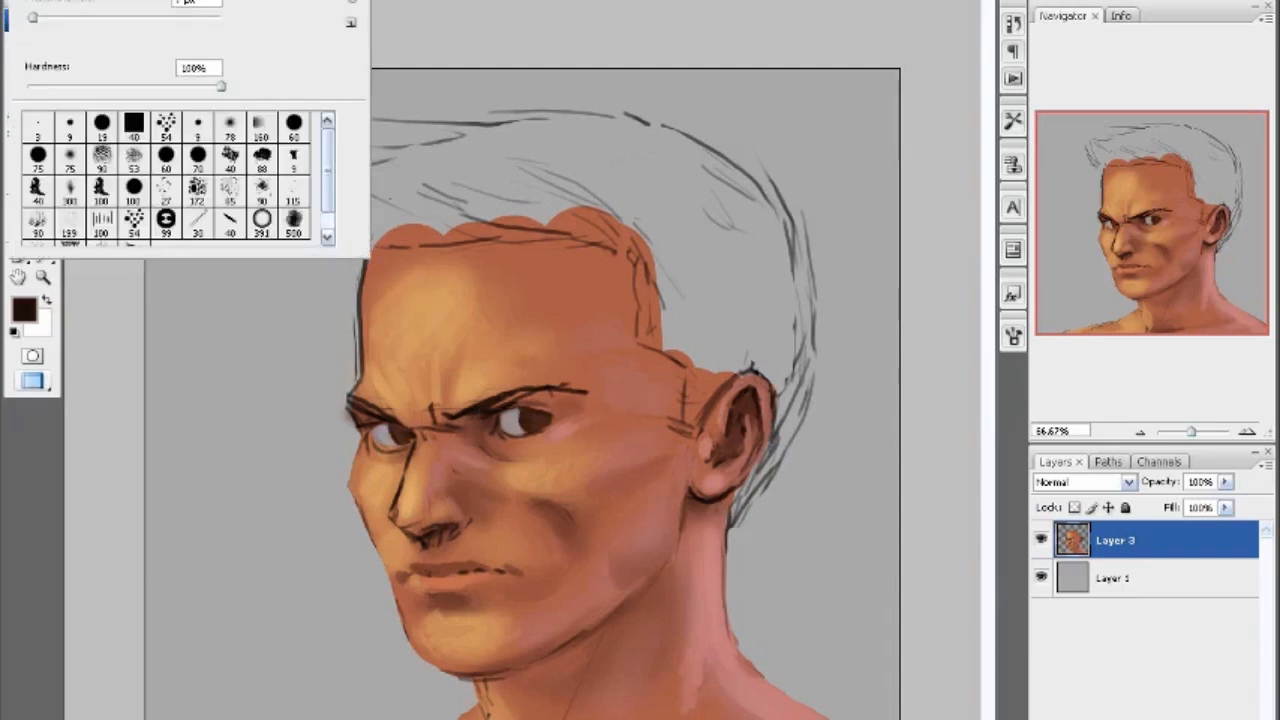
double_click(71, 126)
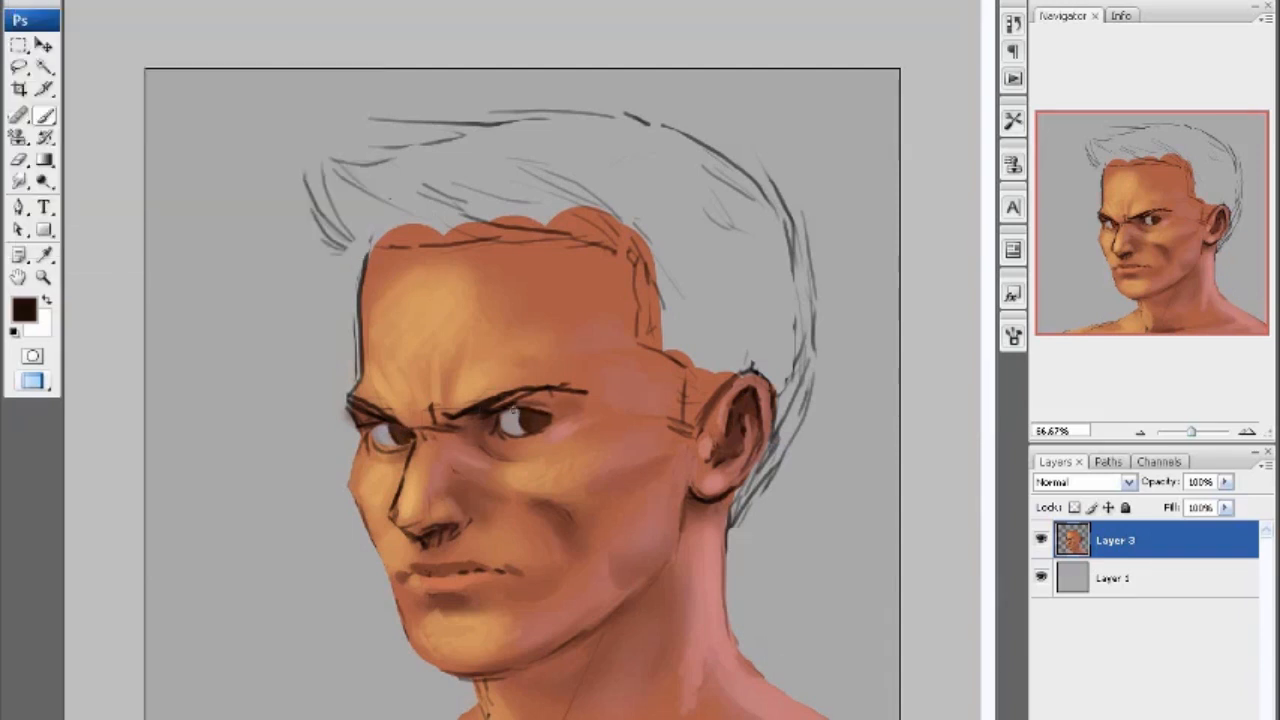
mouse_move(505, 411)
left_mouse_down()
mouse_move(494, 411)
mouse_move(524, 394)
mouse_move(502, 401)
mouse_move(536, 403)
left_mouse_up()
- Paint the lower eyelid rims of both eyes with sampled light orange and brown skin tones
left_click(513, 431, "alt")
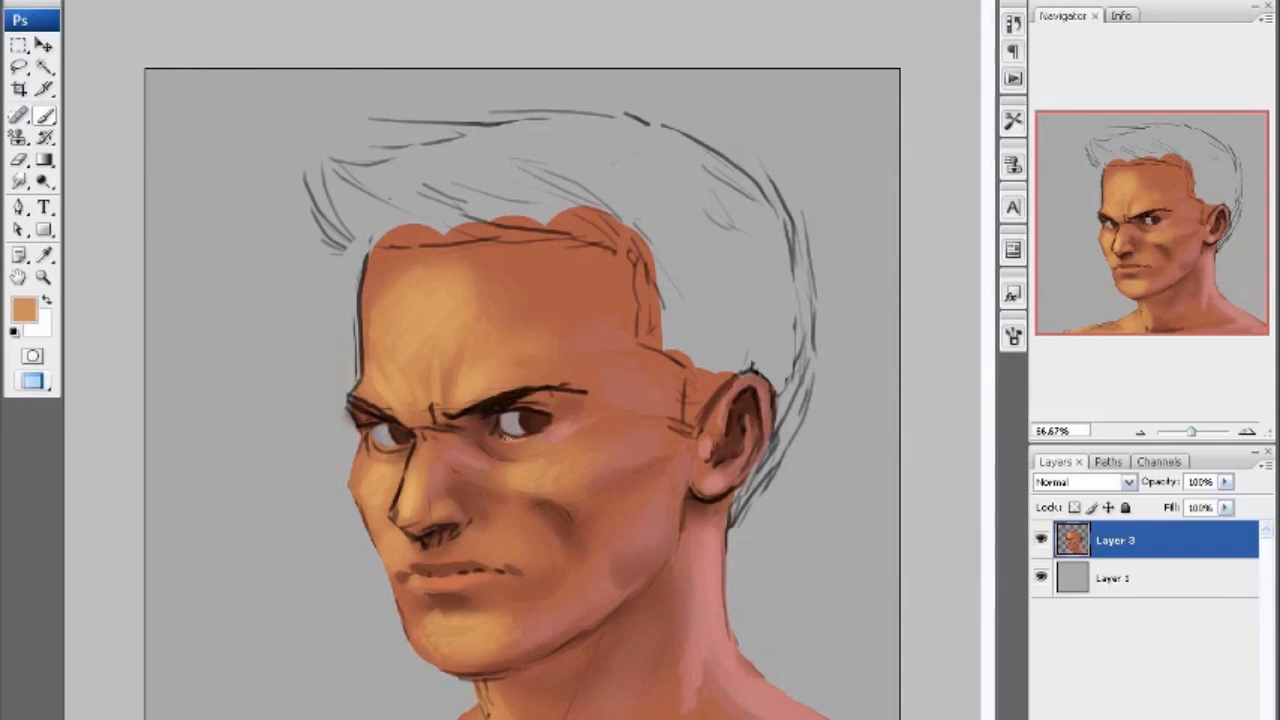
key("ctrl+plus")
left_click_drag(551, 434, 490, 433)
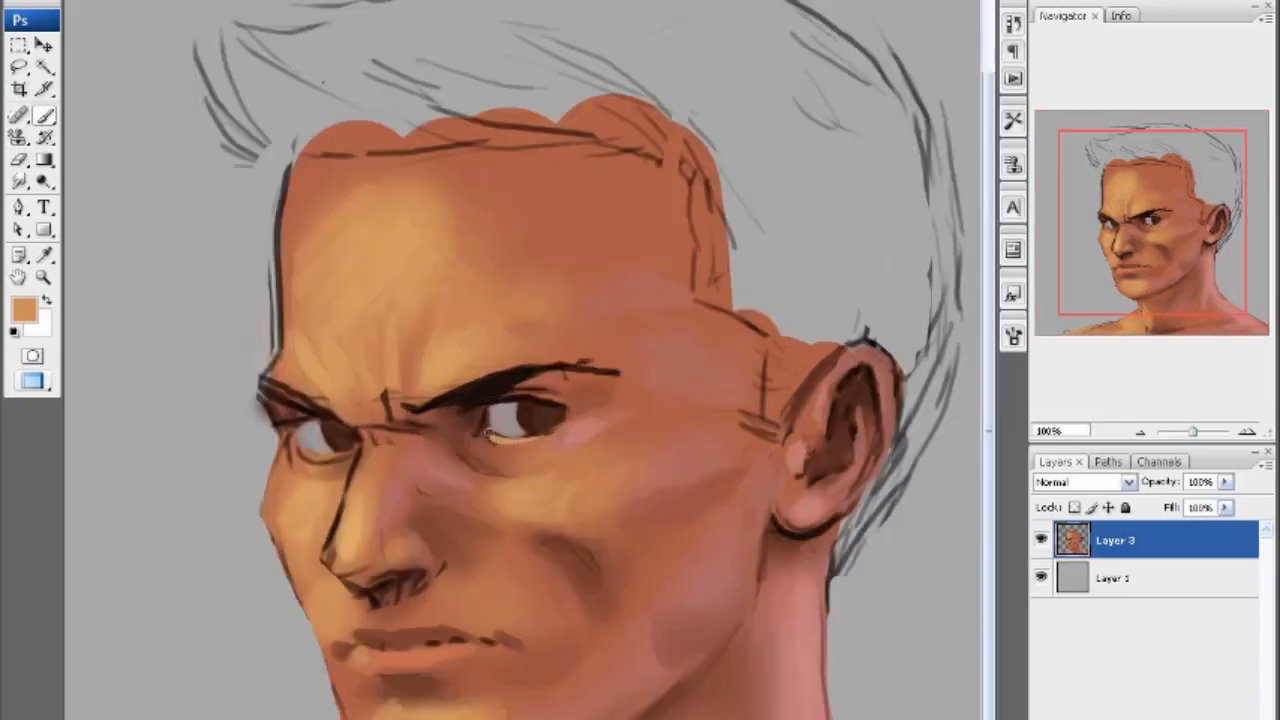
left_click(561, 441, "alt")
left_click(429, 437, "alt")
left_click(344, 461, "alt")
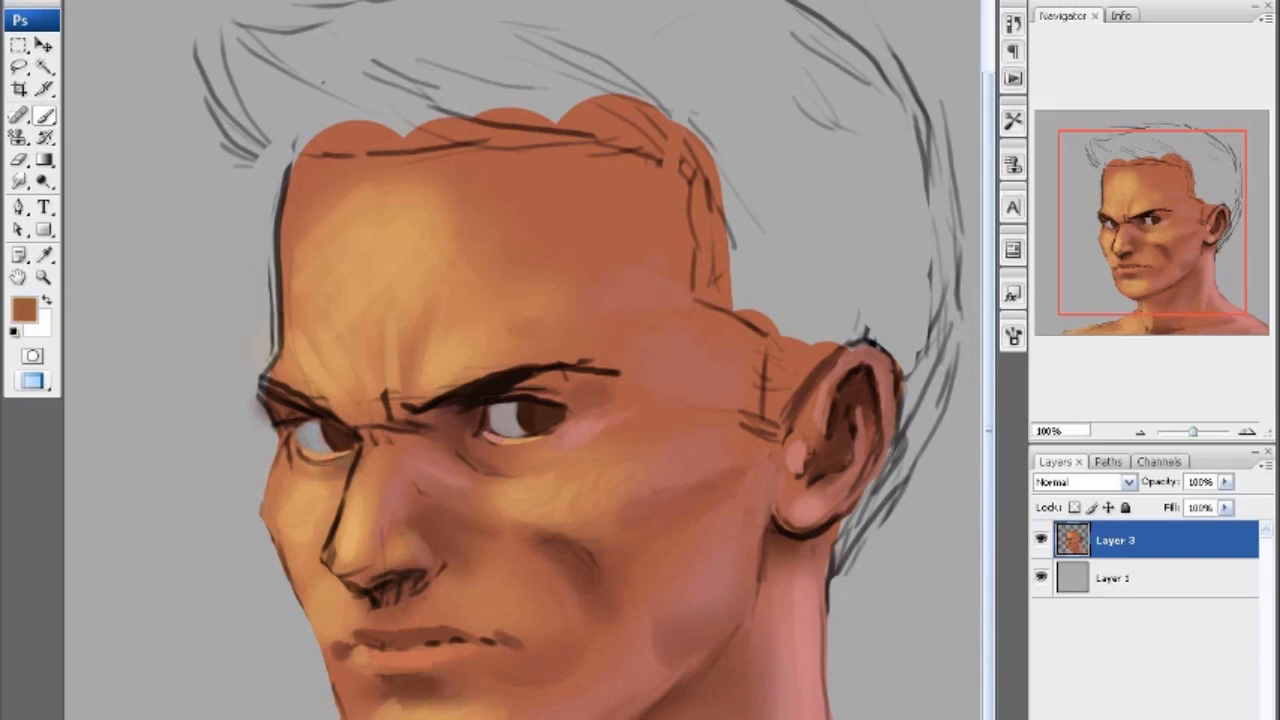
- Paint the inner corner of the near eye in a saturated orange-red and refine its edges with sampled tones
left_click(25, 310)
left_click(857, 277)
left_click(867, 277)
left_click(929, 388)
left_click(1111, 133)
left_click_drag(486, 419, 481, 428)
left_click(25, 310)
left_click(1085, 132)
left_click_drag(485, 423, 472, 428)
left_click(470, 426, "alt")
left_click(480, 414, "alt")
left_click(516, 408, "alt")
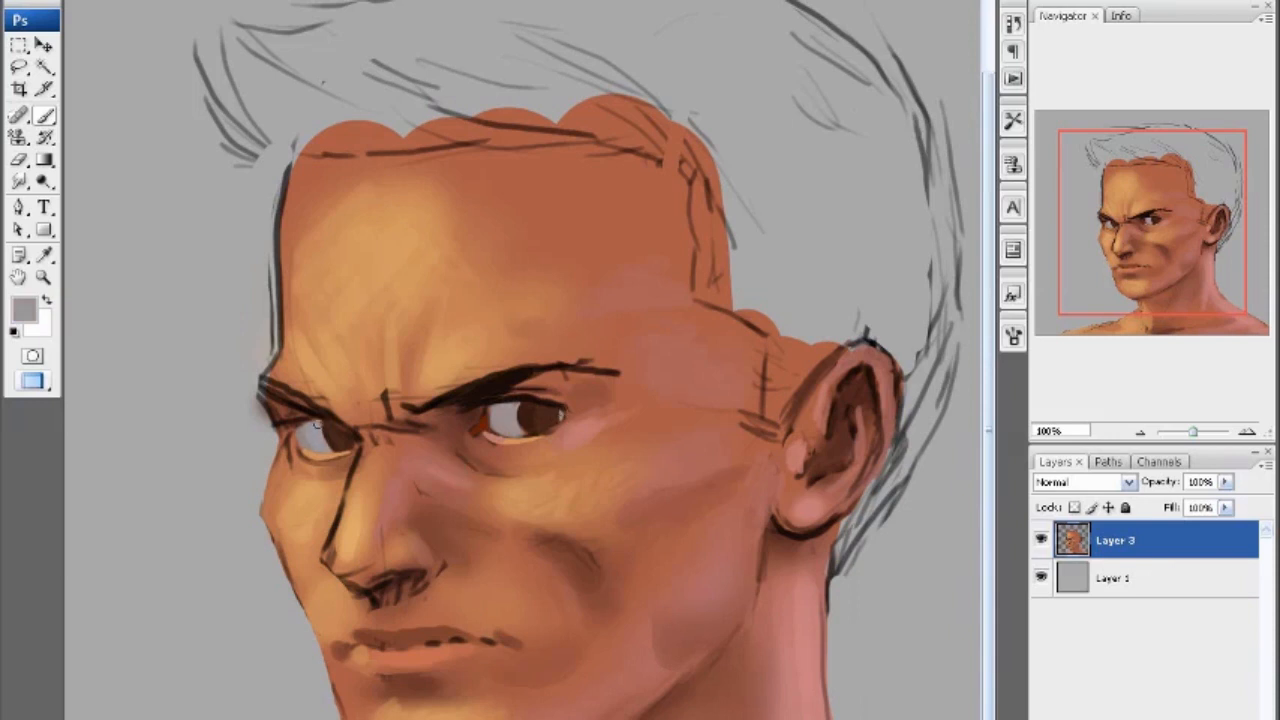
- Choose another brush tip and a medium golden brown, and lighten the lower part of the irises
left_click(108, 1)
left_click(199, 127)
left_click(25, 309)
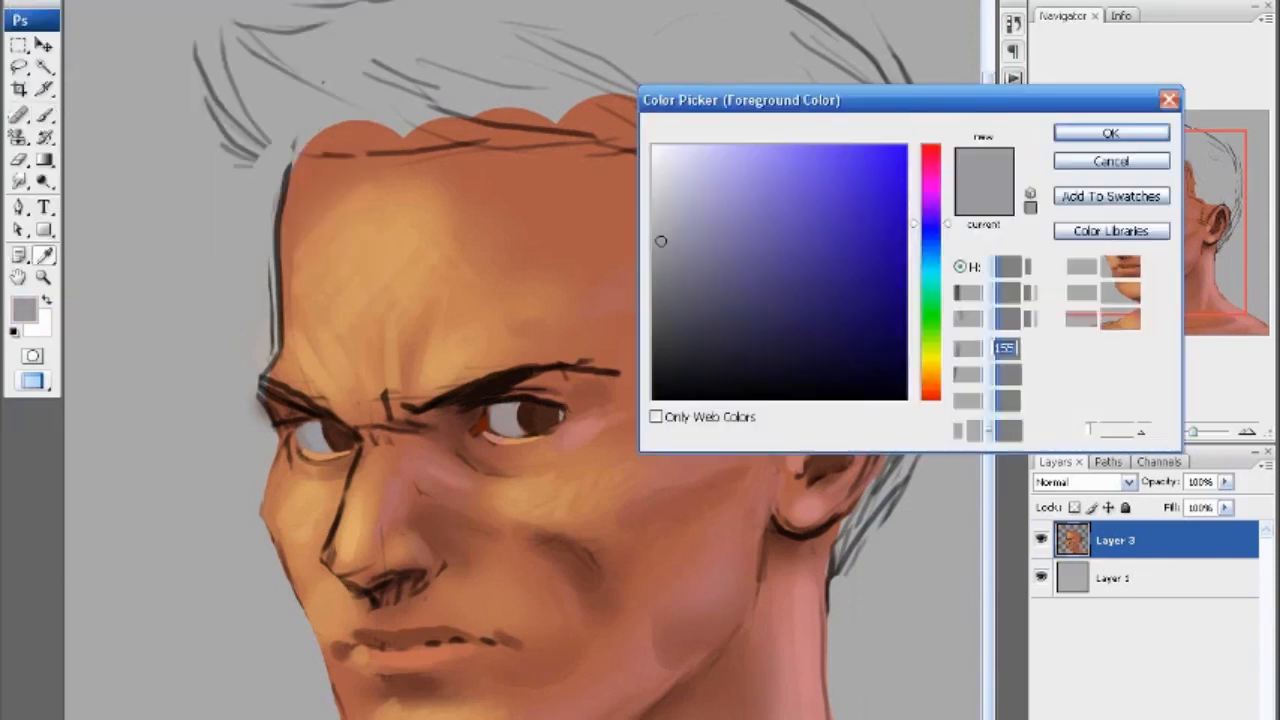
left_click(931, 391)
left_click(810, 334)
left_click_drag(810, 334, 817, 260)
left_click_drag(931, 371, 931, 378)
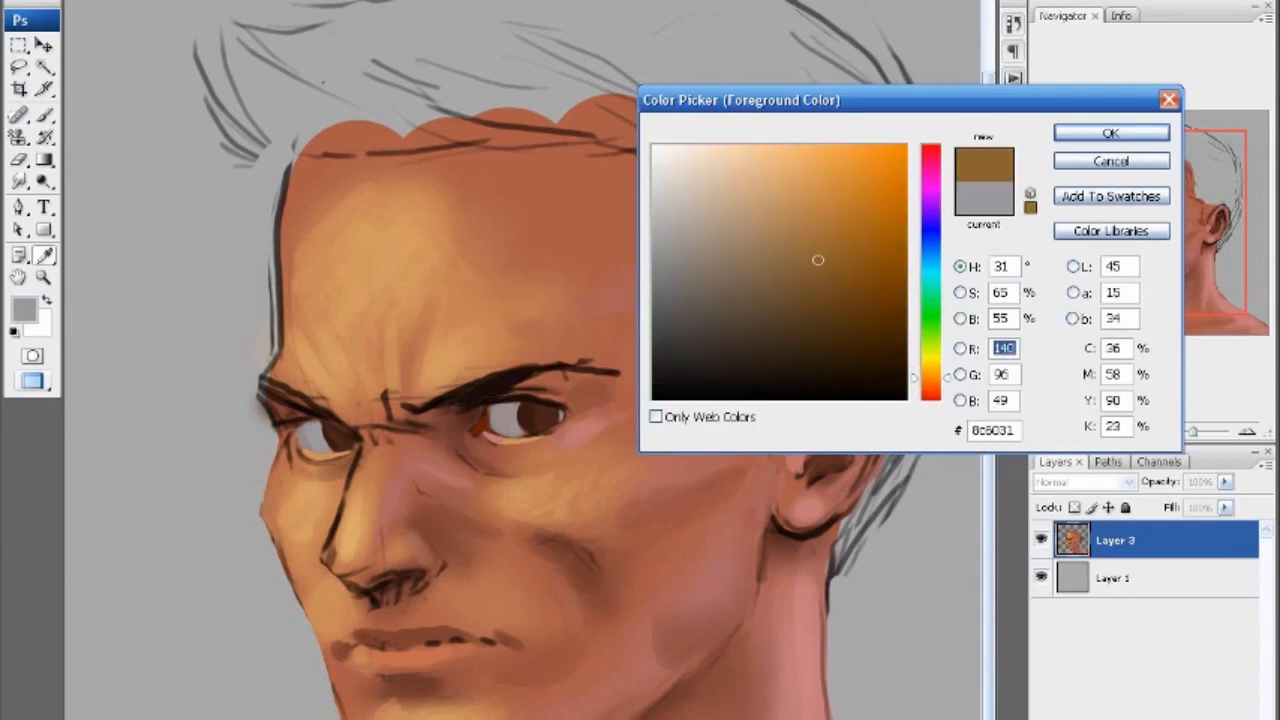
left_click(814, 242)
key("Return")
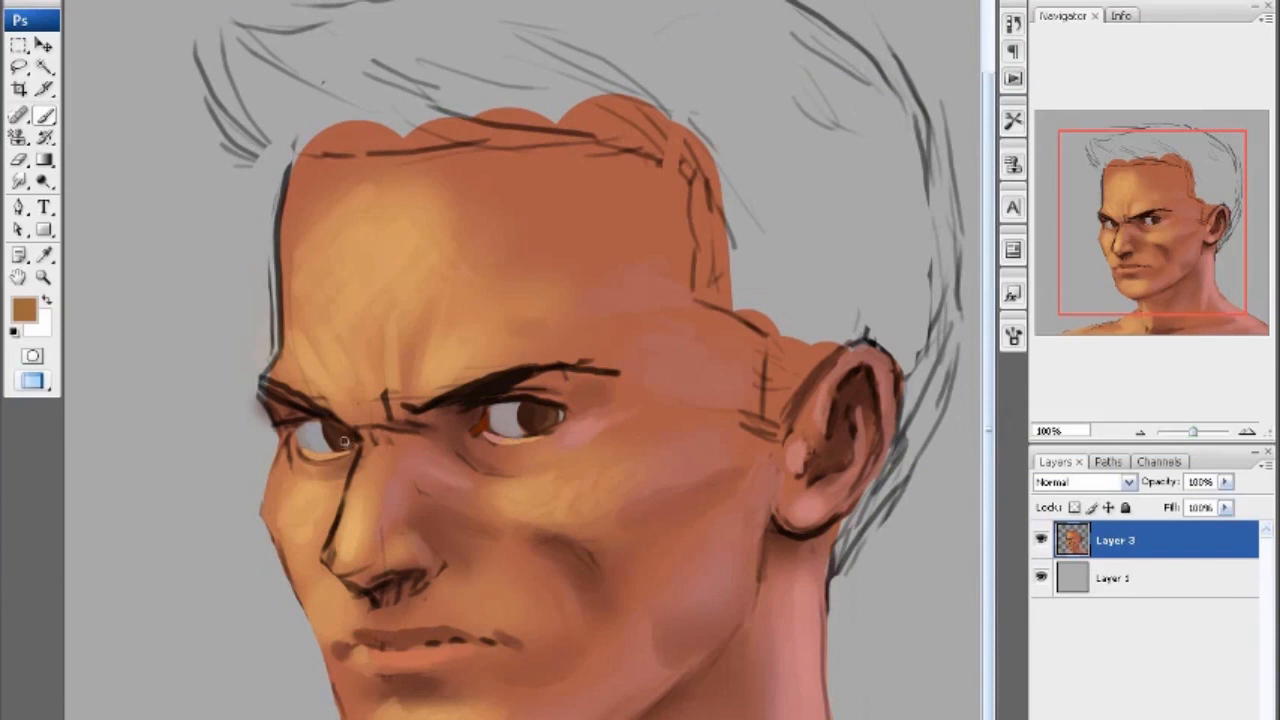
- Paint black pupils and blend the irises around them with sampled browns
key("d")
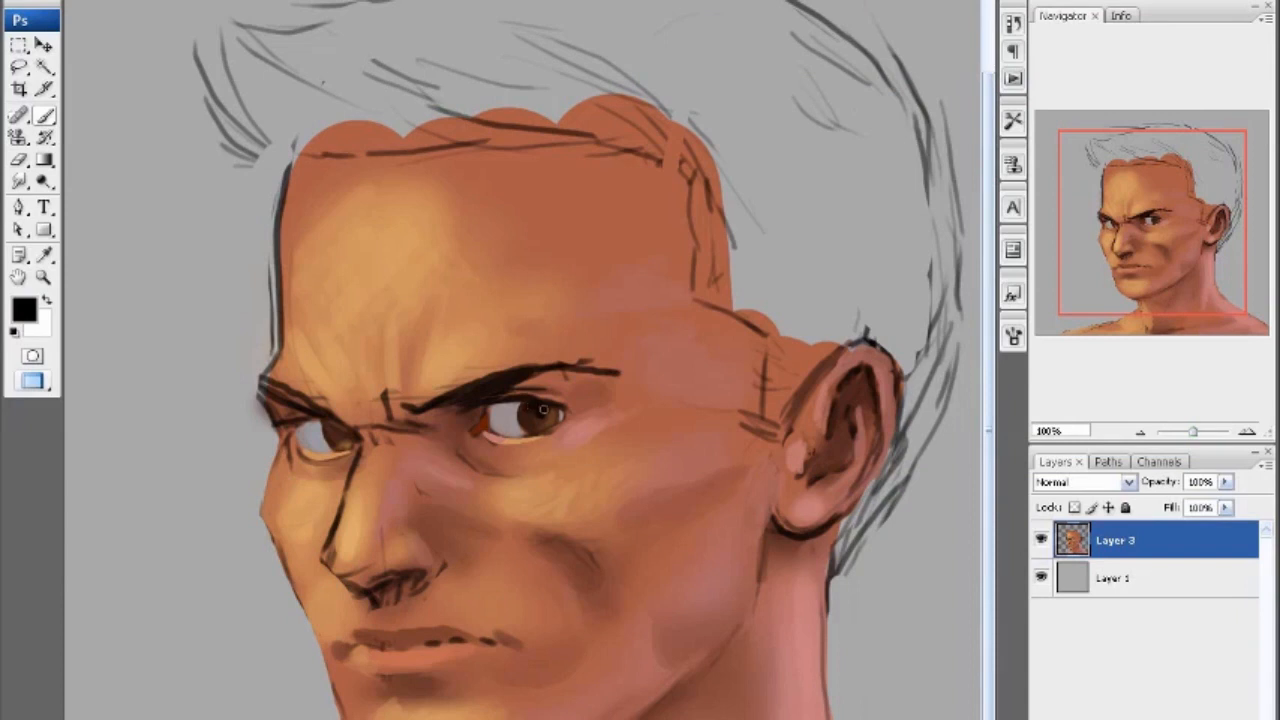
left_click(522, 424, "alt")
left_click(535, 413, "alt")
left_click(343, 441, "alt")
left_click(411, 427, "alt")
- Shade the whites of both eyes with a dark mauve-grey and a lighter pinkish grey
left_click(24, 310)
left_click(674, 246)
left_click(1073, 131)
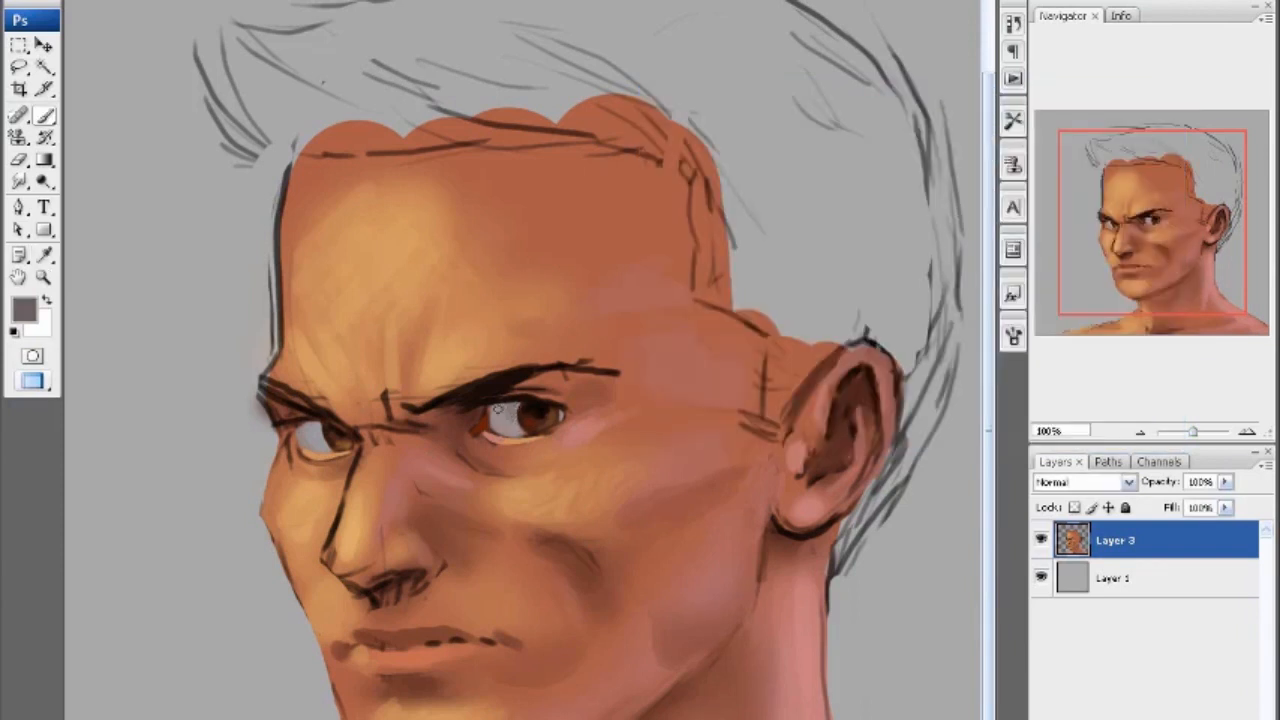
left_click_drag(305, 437, 313, 431)
left_click(24, 310)
left_click(677, 246)
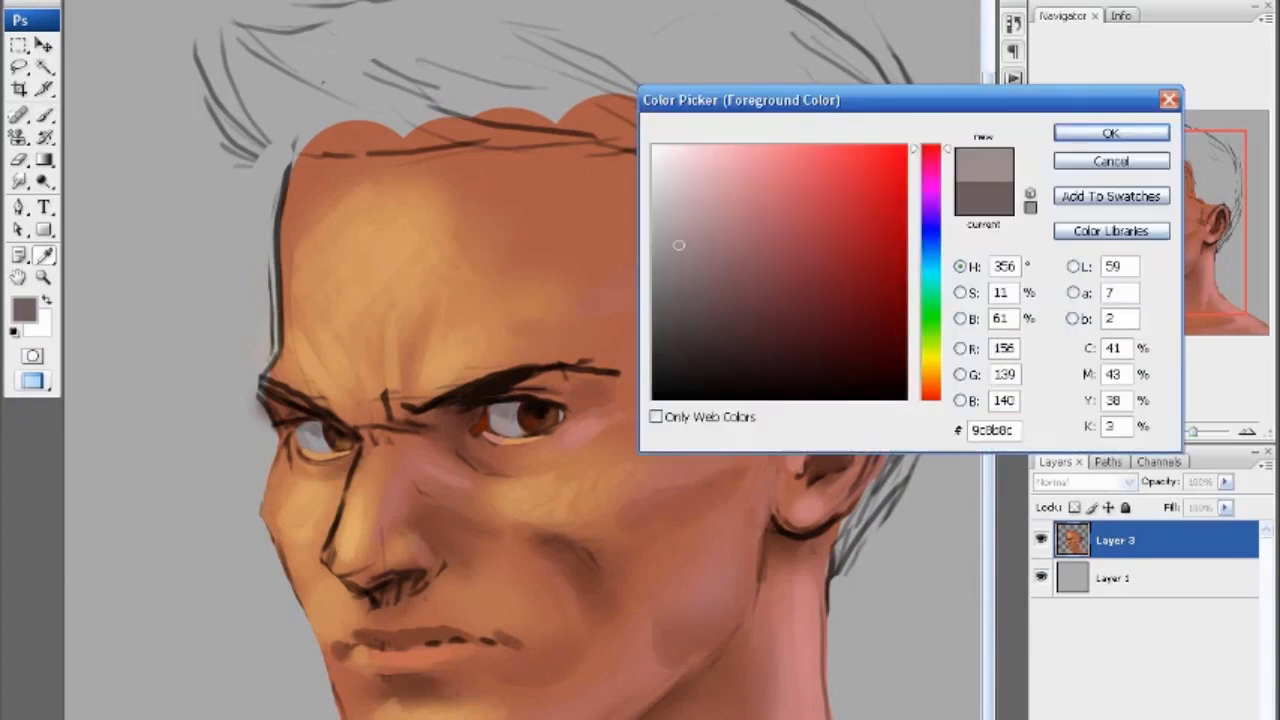
left_click(1151, 131)
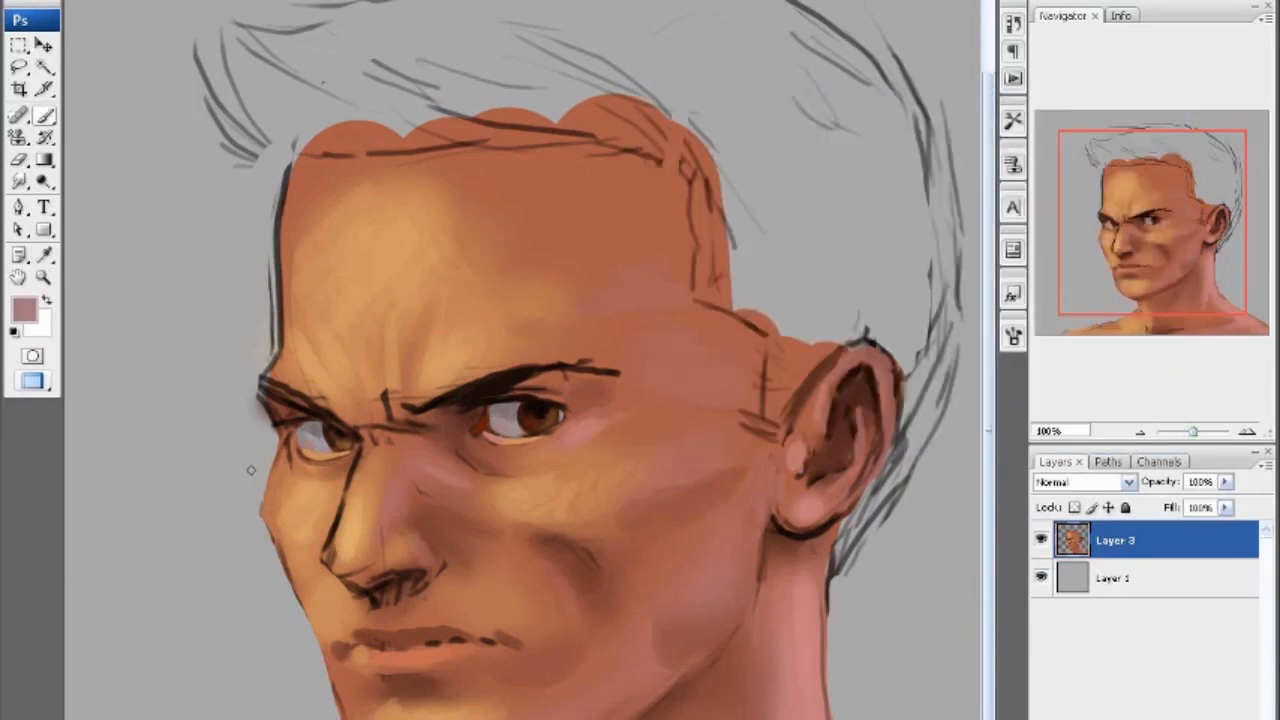
key("ctrl+minus")
key("ctrl+minus")
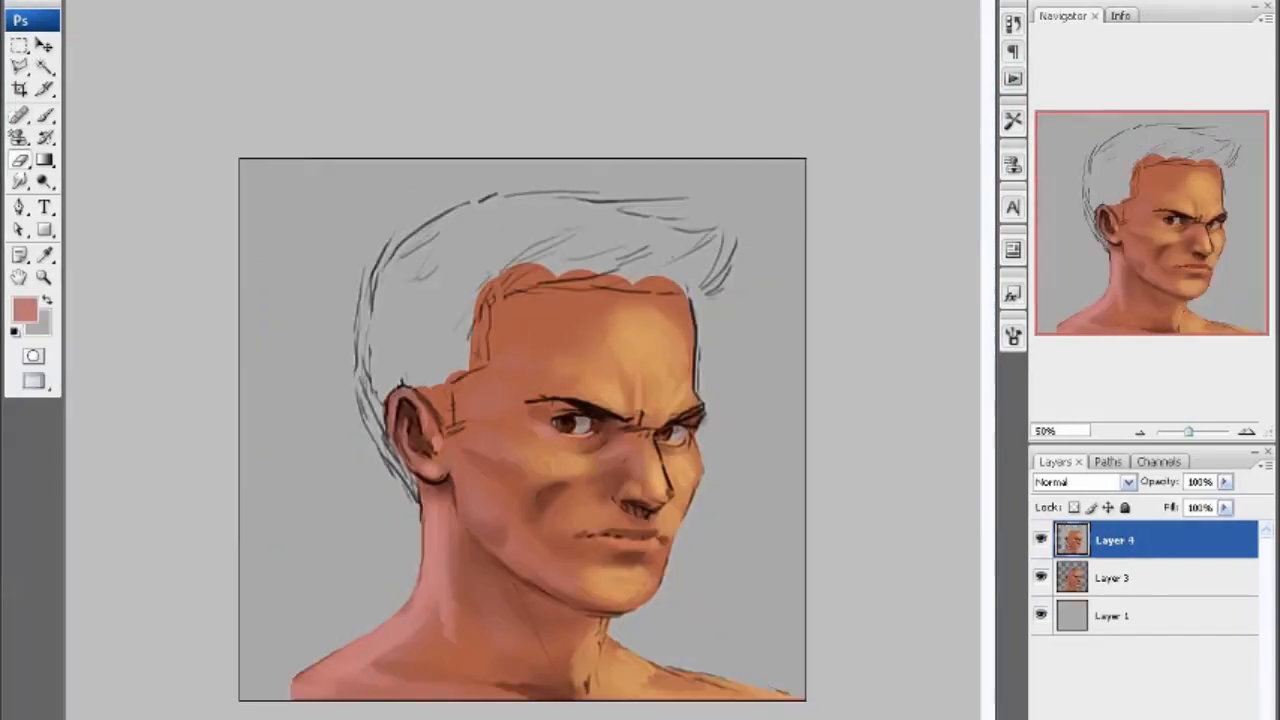
- Erase the sketch outline along the front of the forehead and clean the edges of both shoulders
key("ctrl+plus")
key("ctrl+minus")
left_click_drag(706, 390, 700, 322)
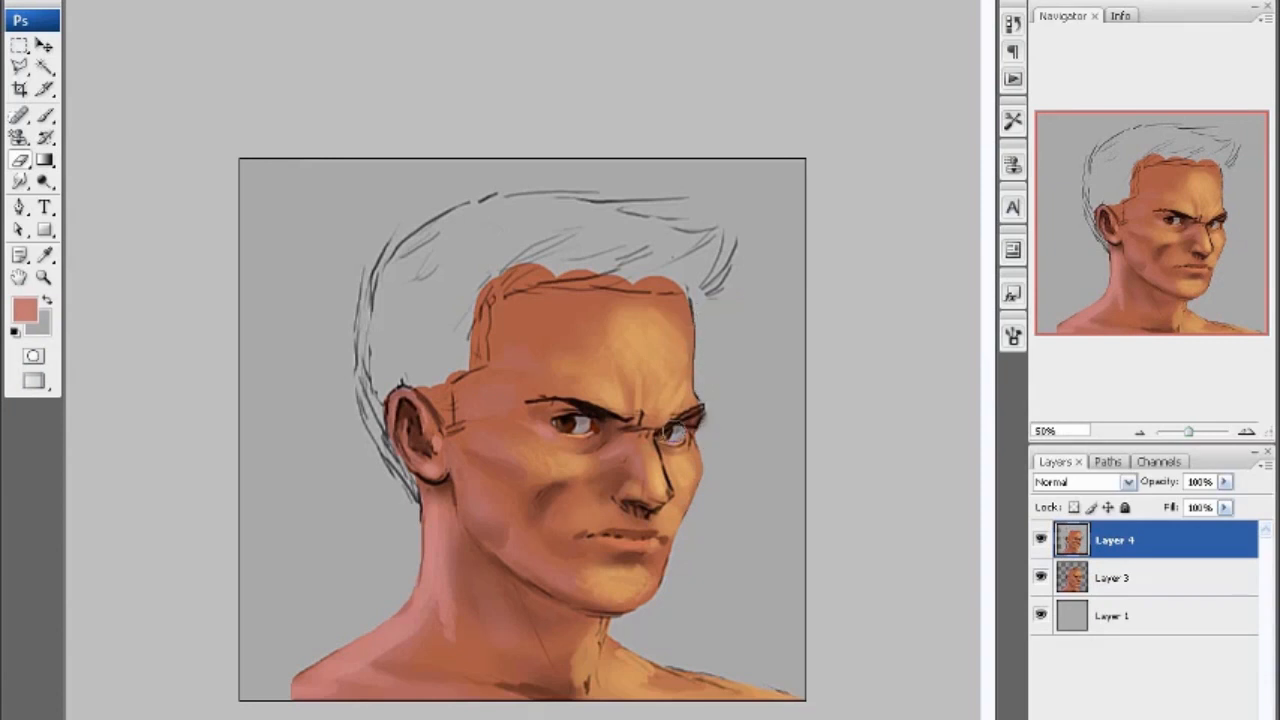
left_click_drag(682, 668, 777, 684)
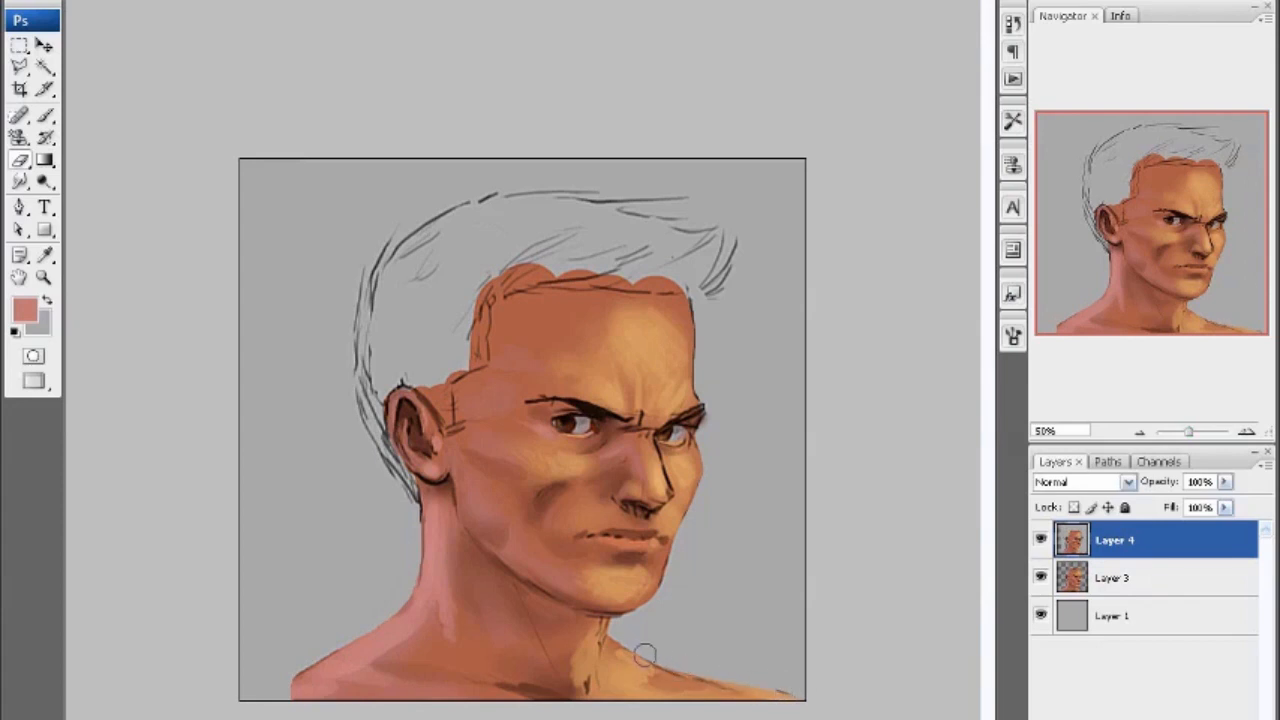
left_click_drag(356, 628, 287, 676)
- Choose a very dark reddish brown, thicken the near eyebrow with it and clean up its shape with the Eraser
key("b")
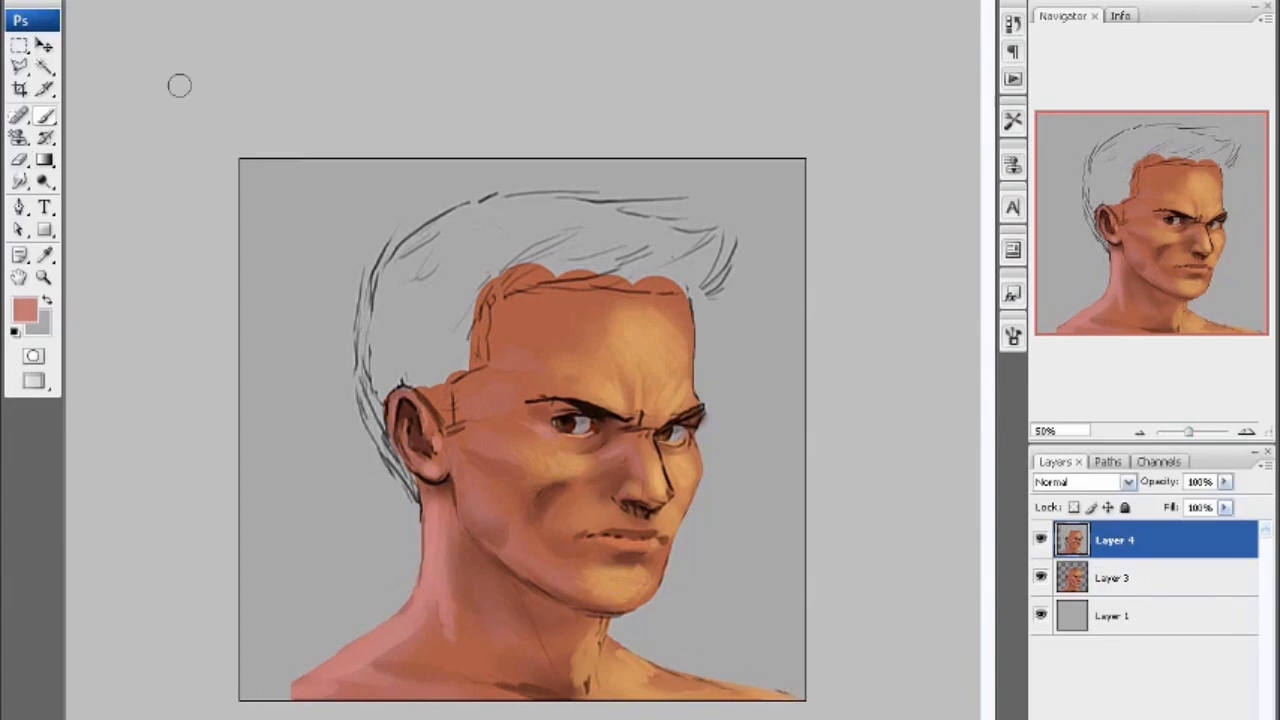
left_click(26, 310)
left_click(808, 300)
left_click(1109, 58)
left_click(19, 160)
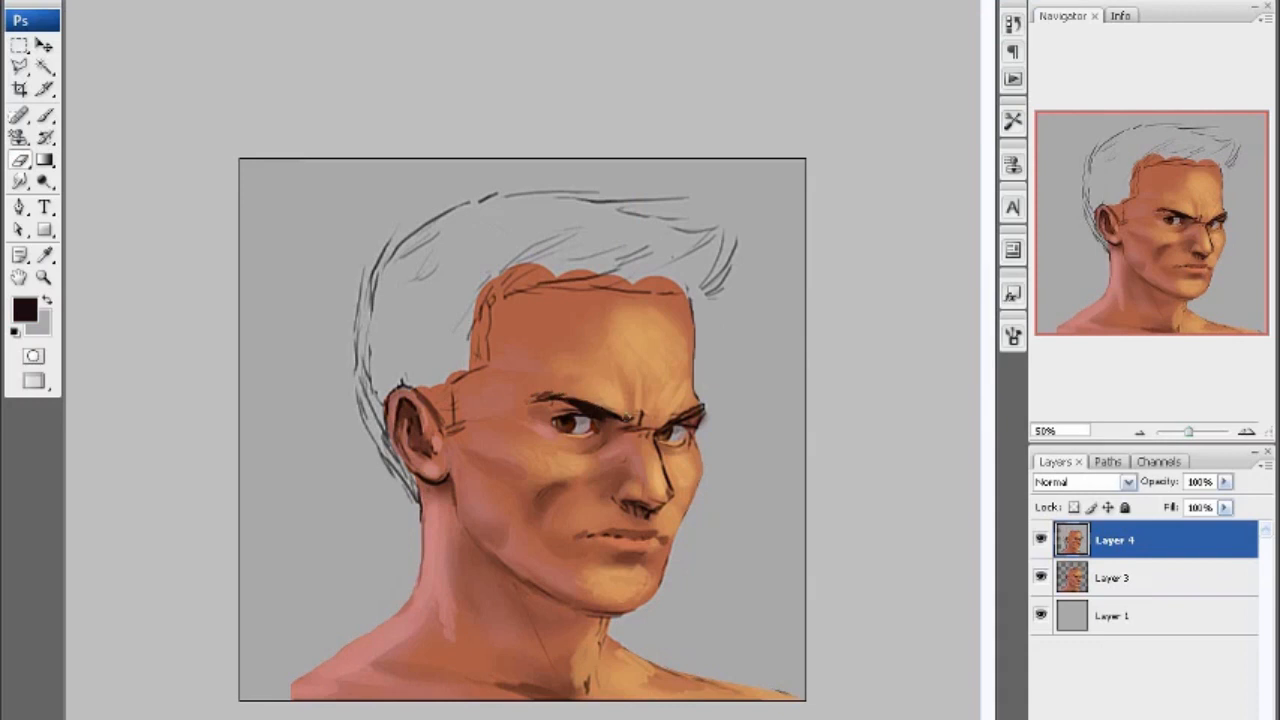
key("b")
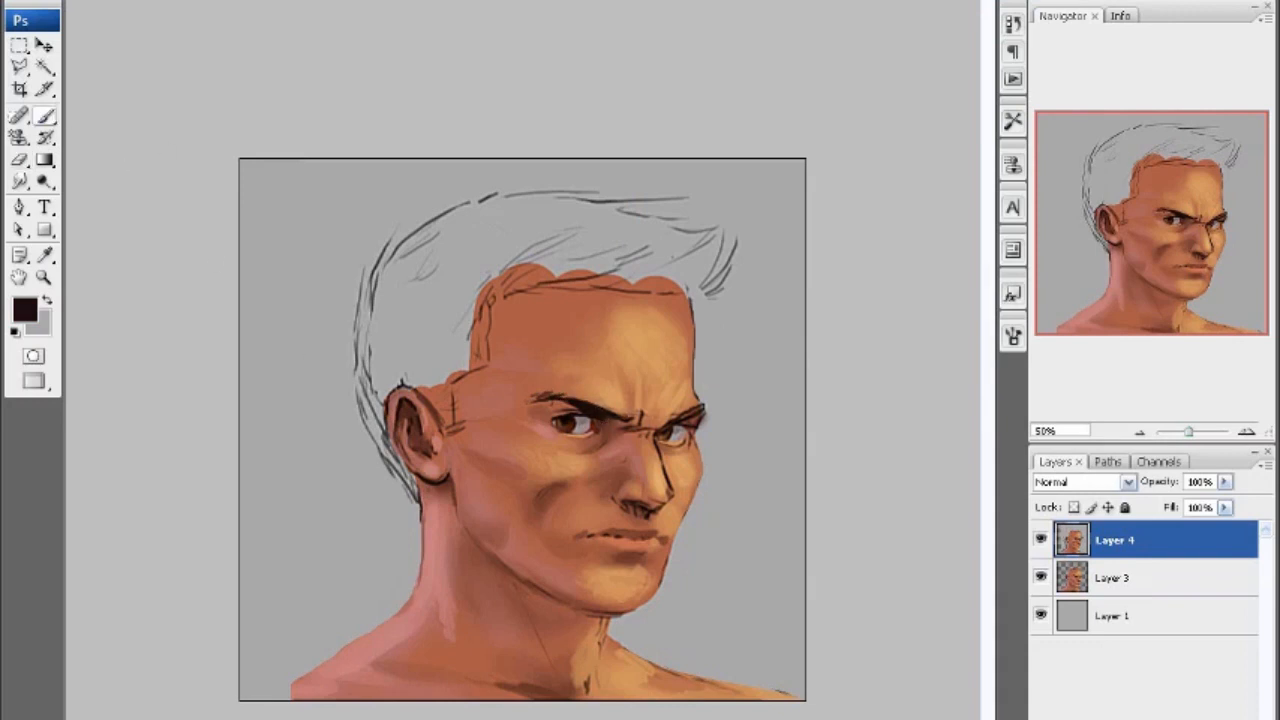
- Erase the sketch line between the eyebrows and blend the spot with a light tan skin tone
left_click(19, 160)
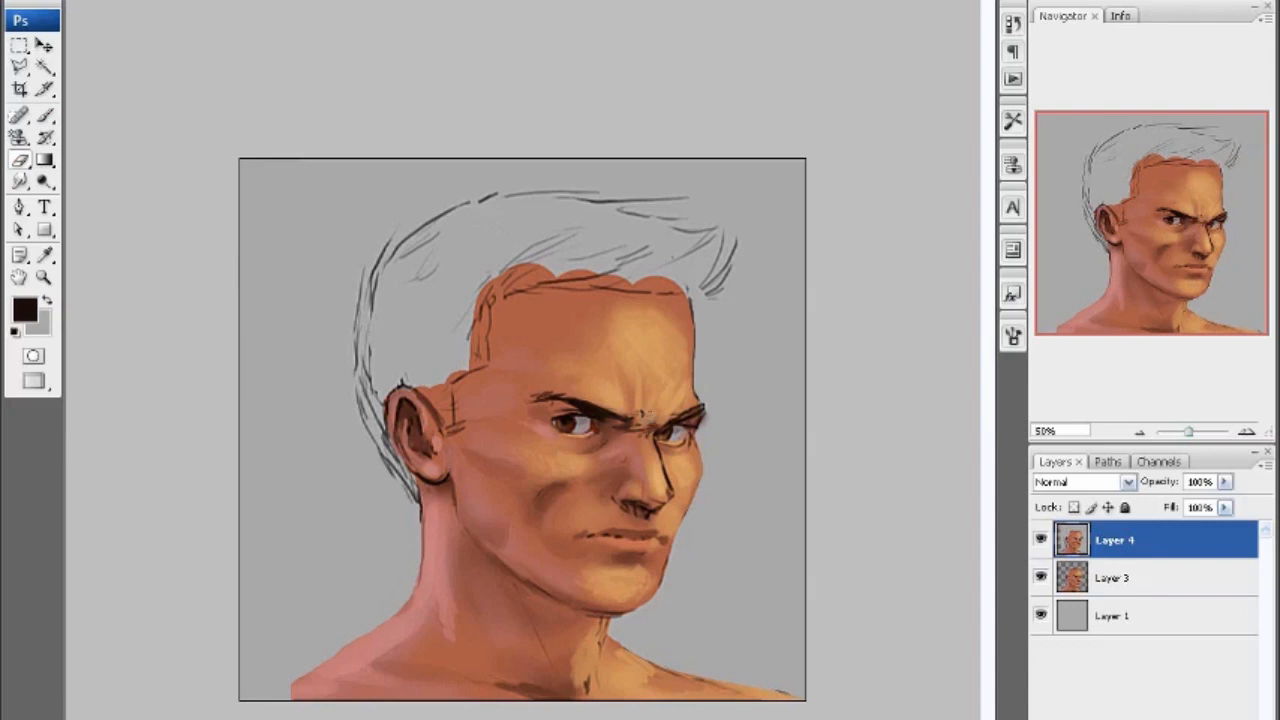
left_click(25, 310)
left_click(926, 305)
left_click(794, 104)
left_click(1108, 57)
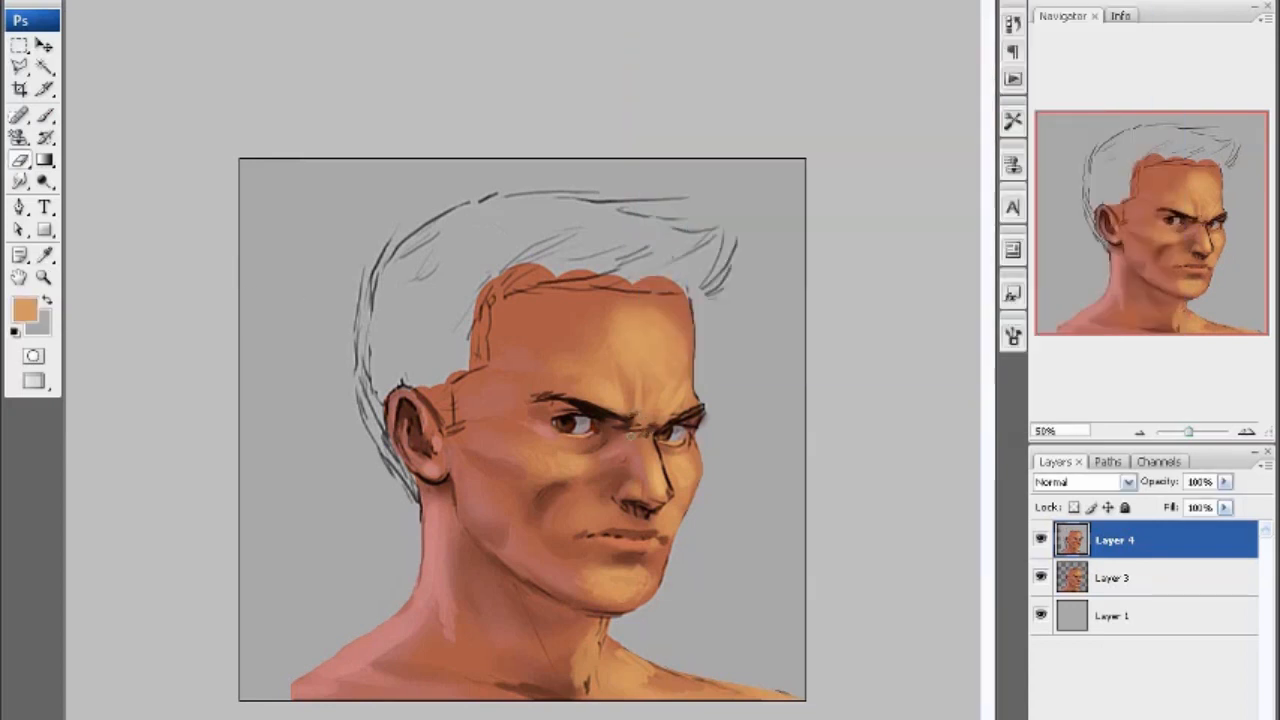
- Alternate a near-black brown and light tan #d99b5d to cover the sketch line along the nose bridge
left_click(25, 310)
left_click(811, 300)
left_click(1110, 52)
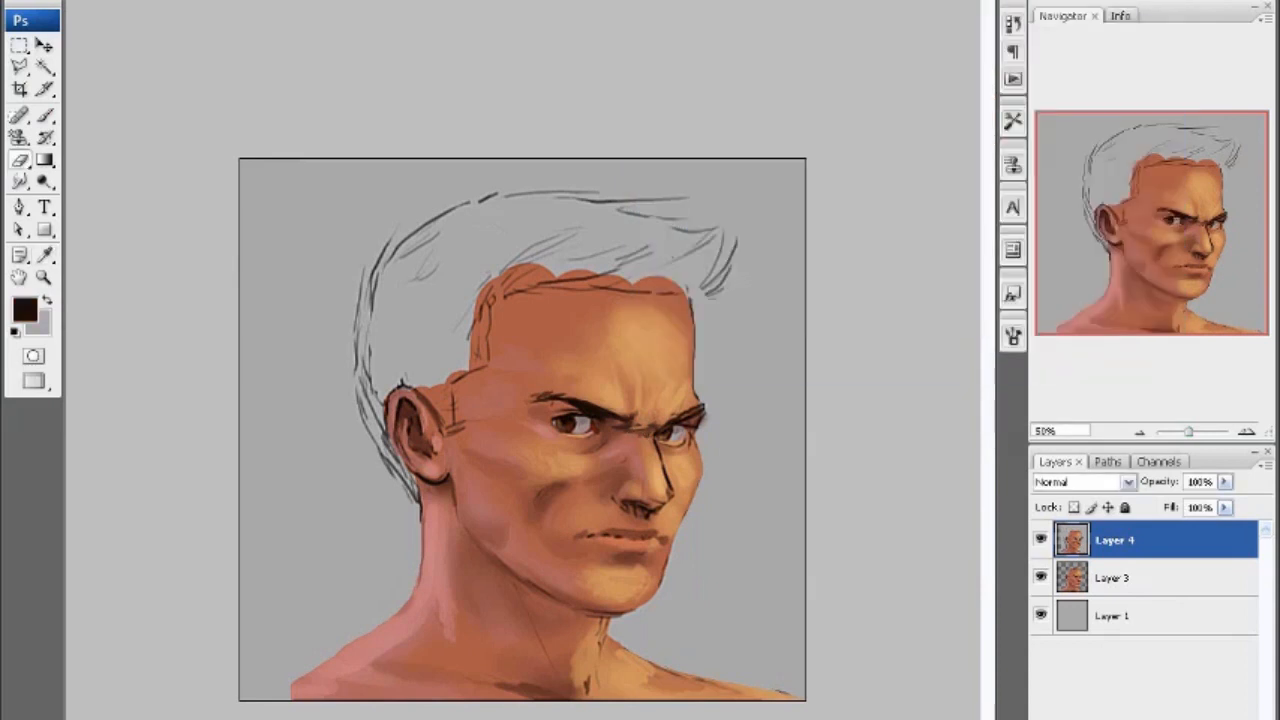
left_click(25, 310)
left_click(795, 108)
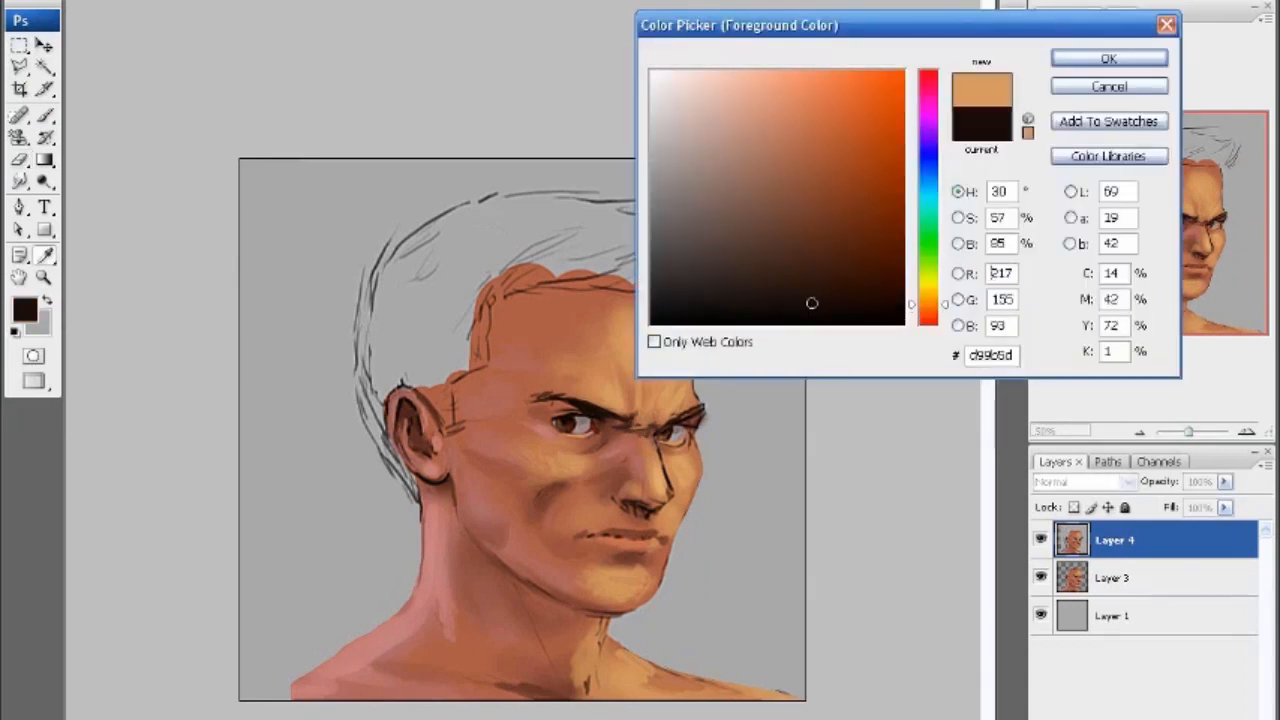
left_click(1108, 56)
left_click_drag(657, 450, 666, 495)
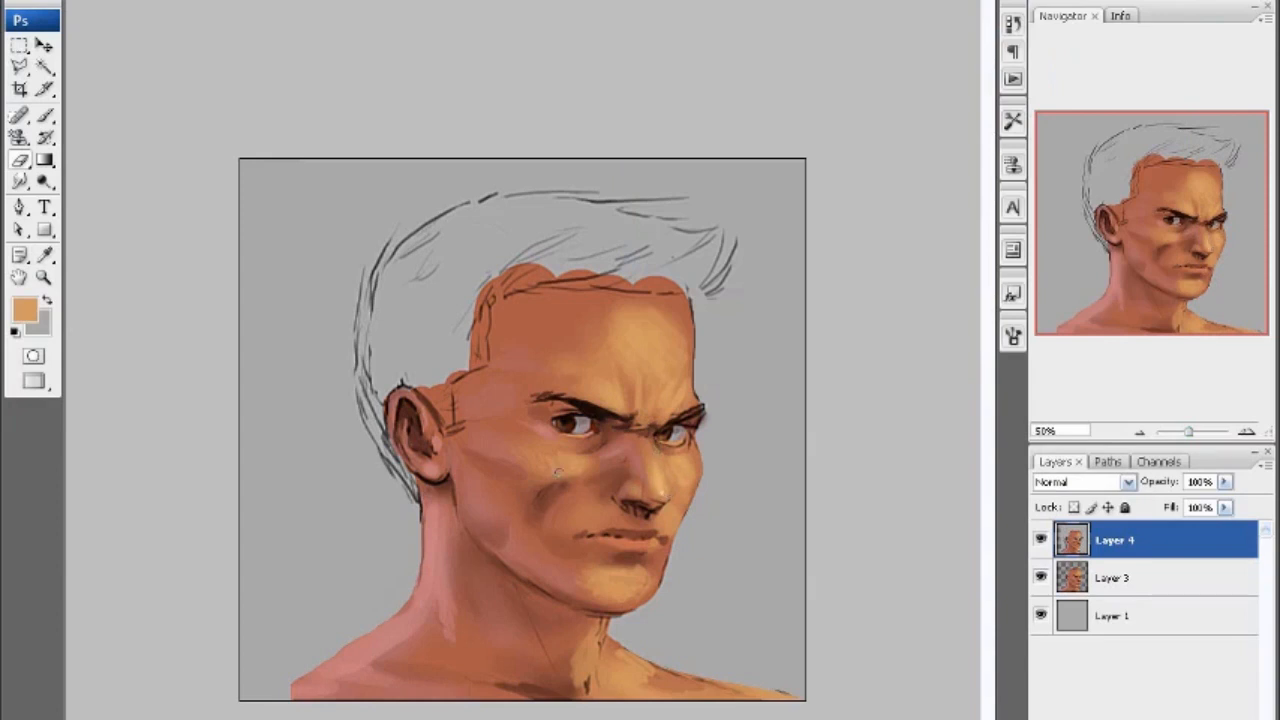
- Refine the far eyebrow and upper eyelid with a dark reddish brown
left_click(25, 310)
left_click(800, 209)
left_click(1146, 54)
left_click(25, 310)
left_click(800, 209)
left_click(1146, 54)
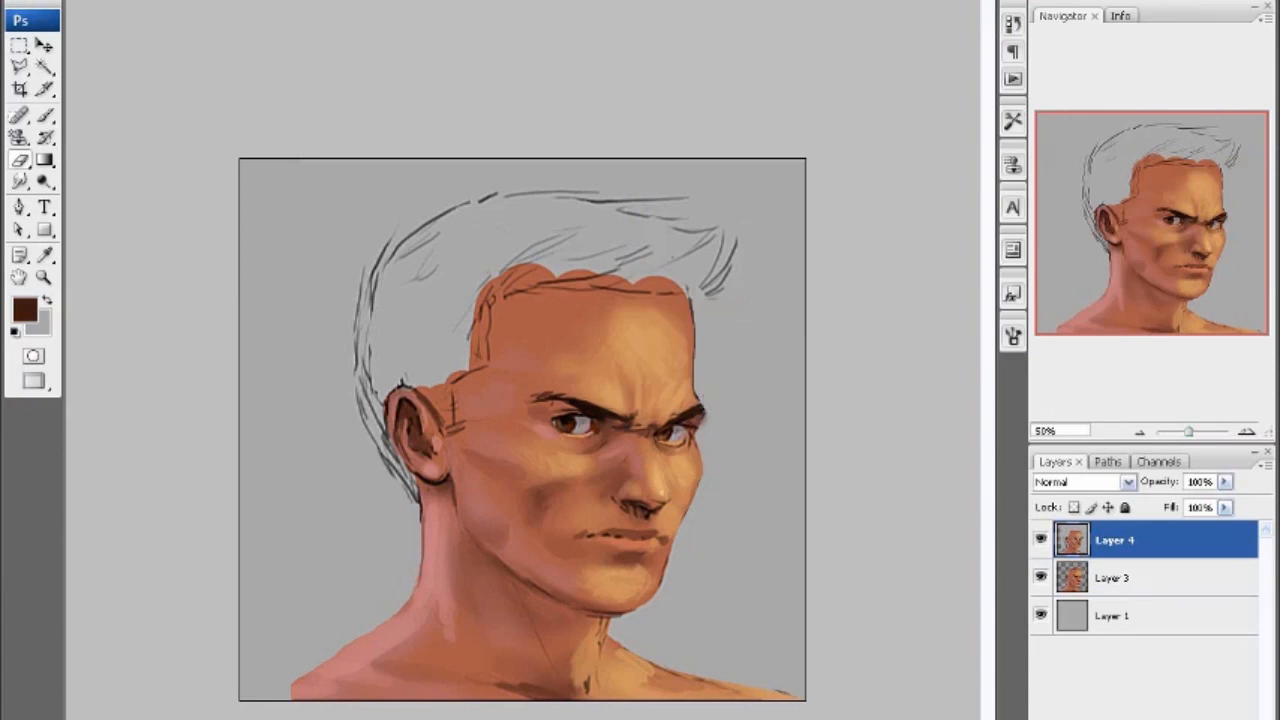
- Add white highlights to both eyes and touch up the skin under the far eye with light tan #d8995f
key("d")
key("x")
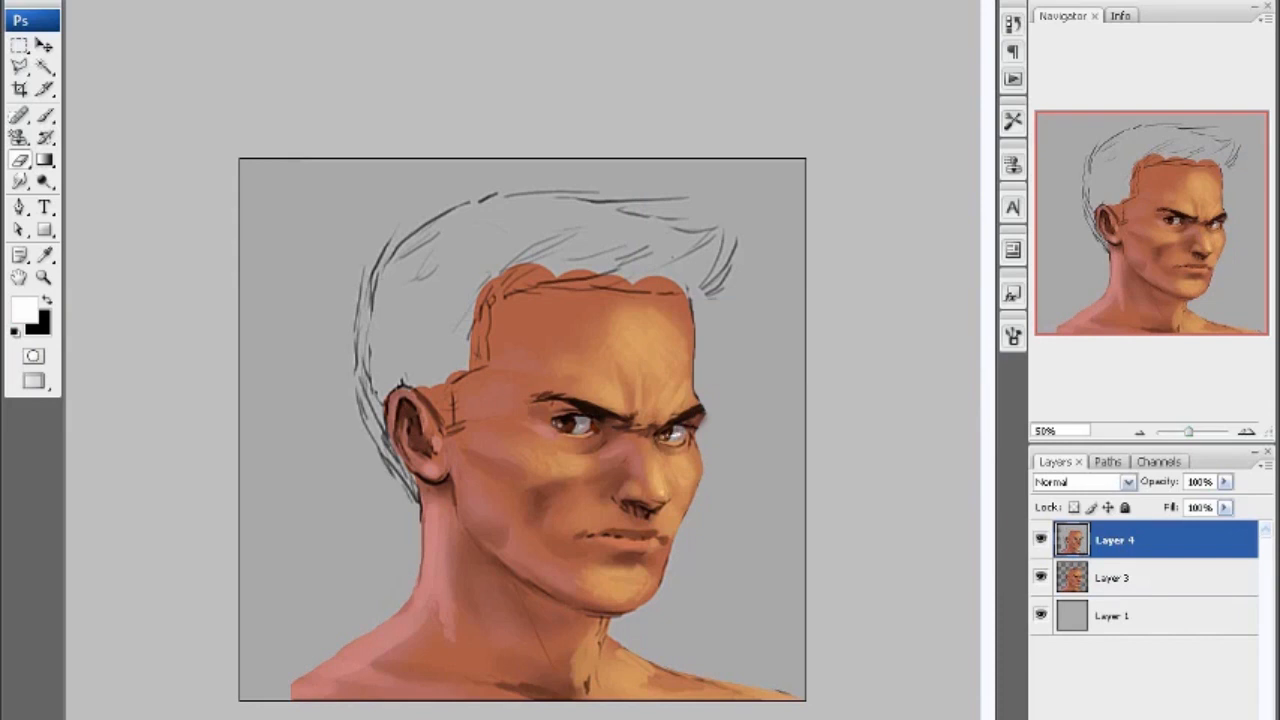
left_click(25, 310)
left_click(686, 462)
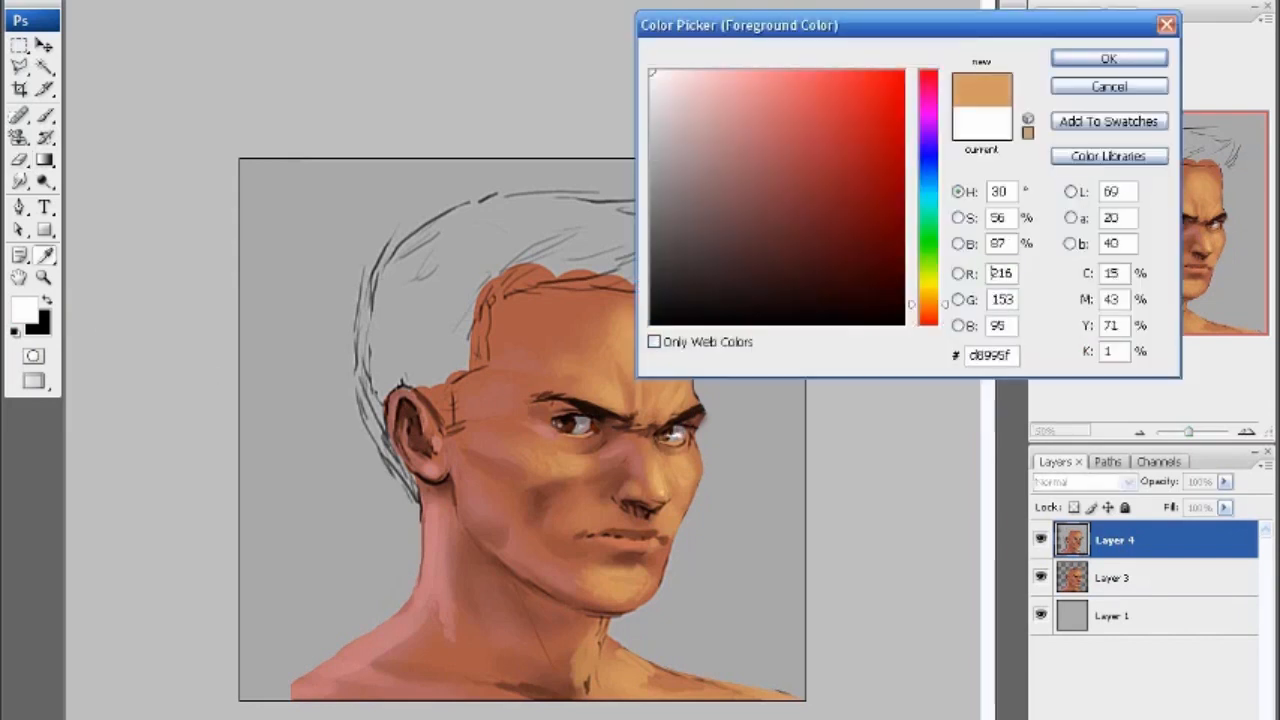
left_click(1108, 58)
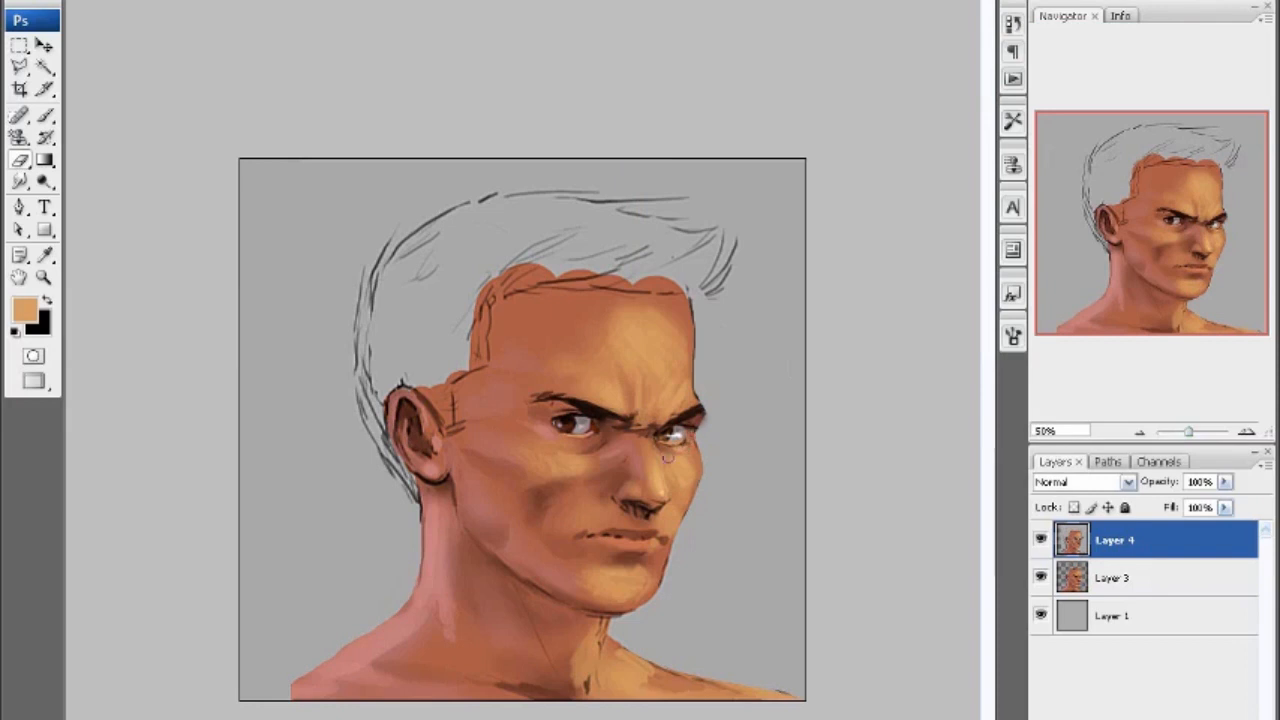
- Refine the shading of the far eye with reddish brown #66342b
left_click(25, 310)
left_click(794, 220)
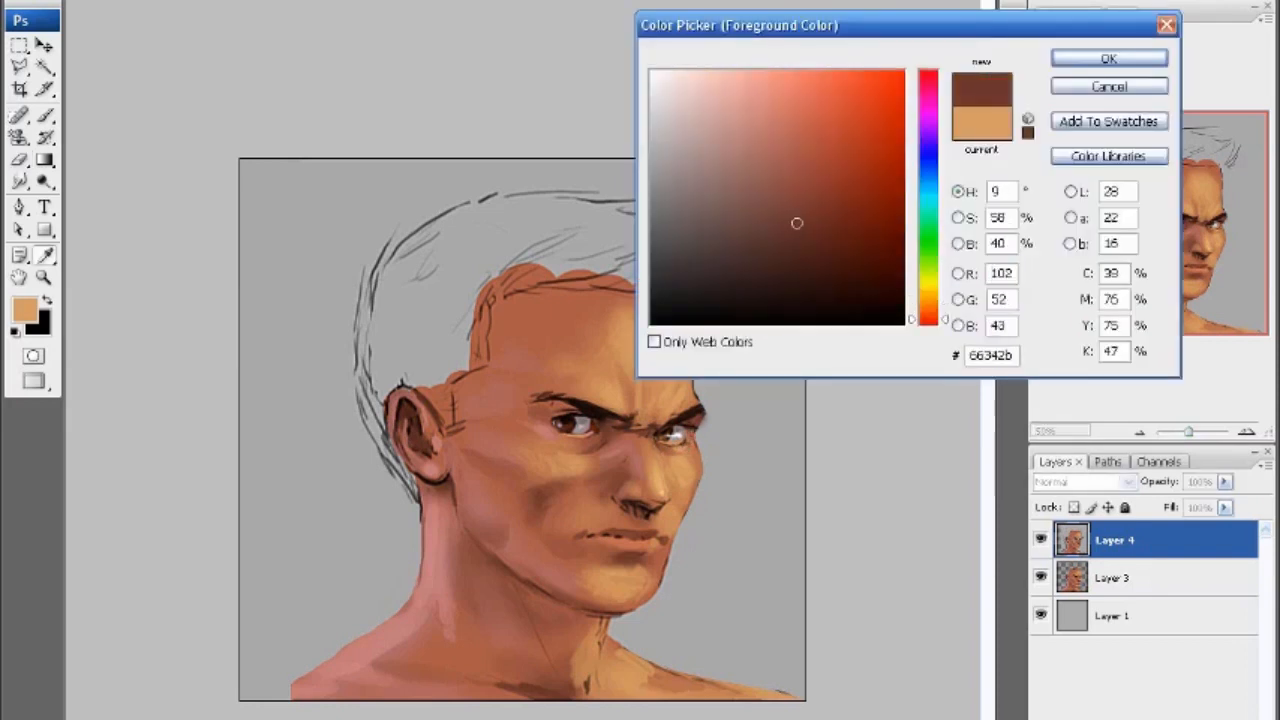
left_click(1143, 54)
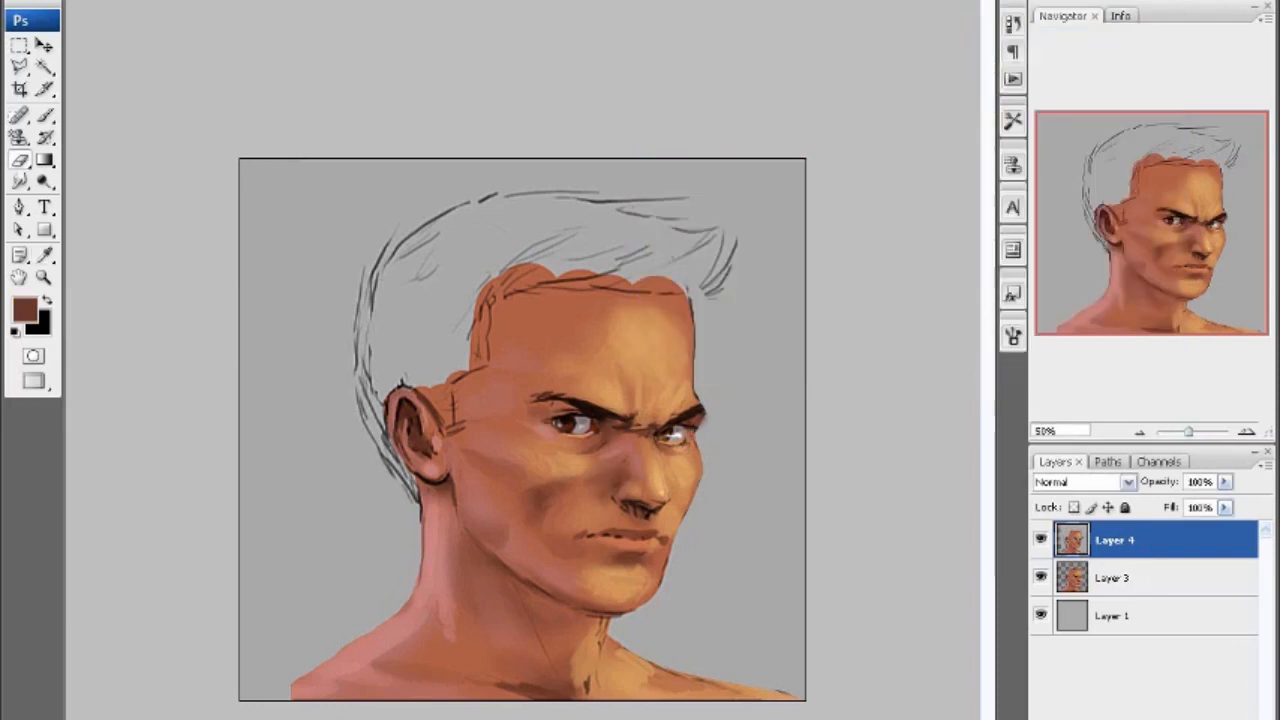
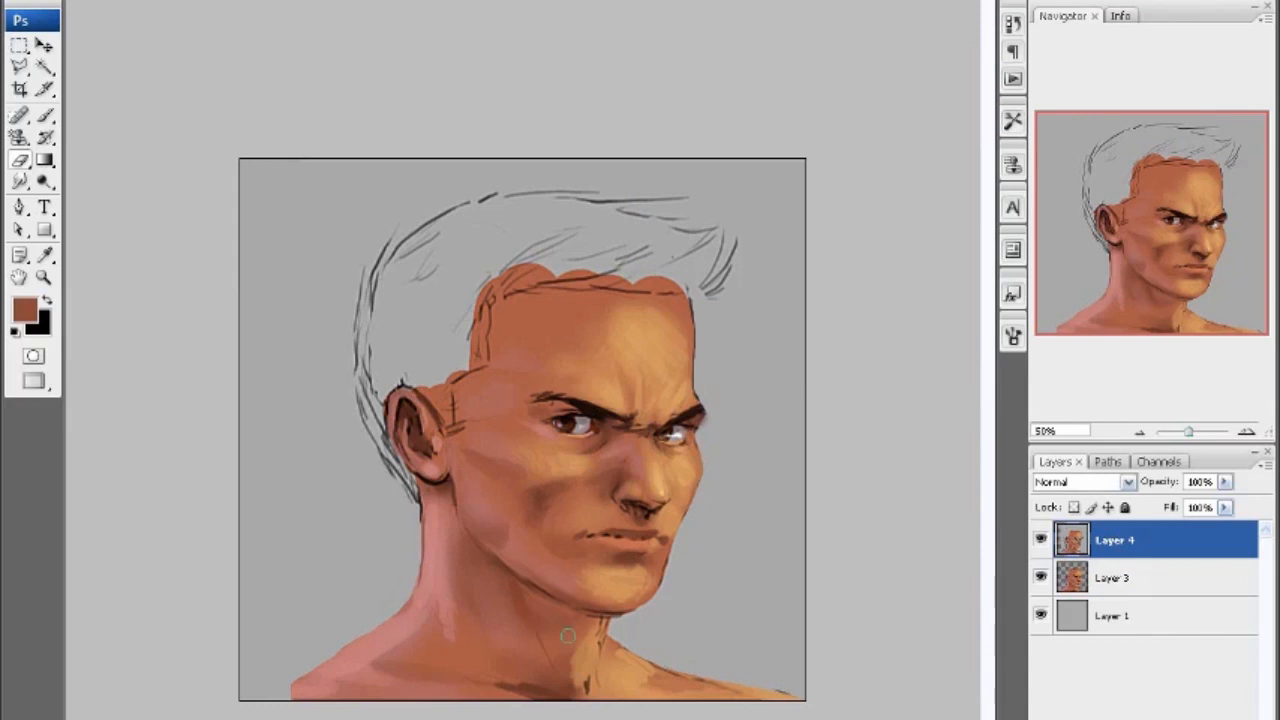
- Paint over the dark sketch strokes on the front of the neck with brown and tan skin tones
mouse_move(590, 673)
left_mouse_down()
mouse_move(586, 683)
mouse_move(600, 645)
left_mouse_up()
left_click(25, 310)
key("Return")
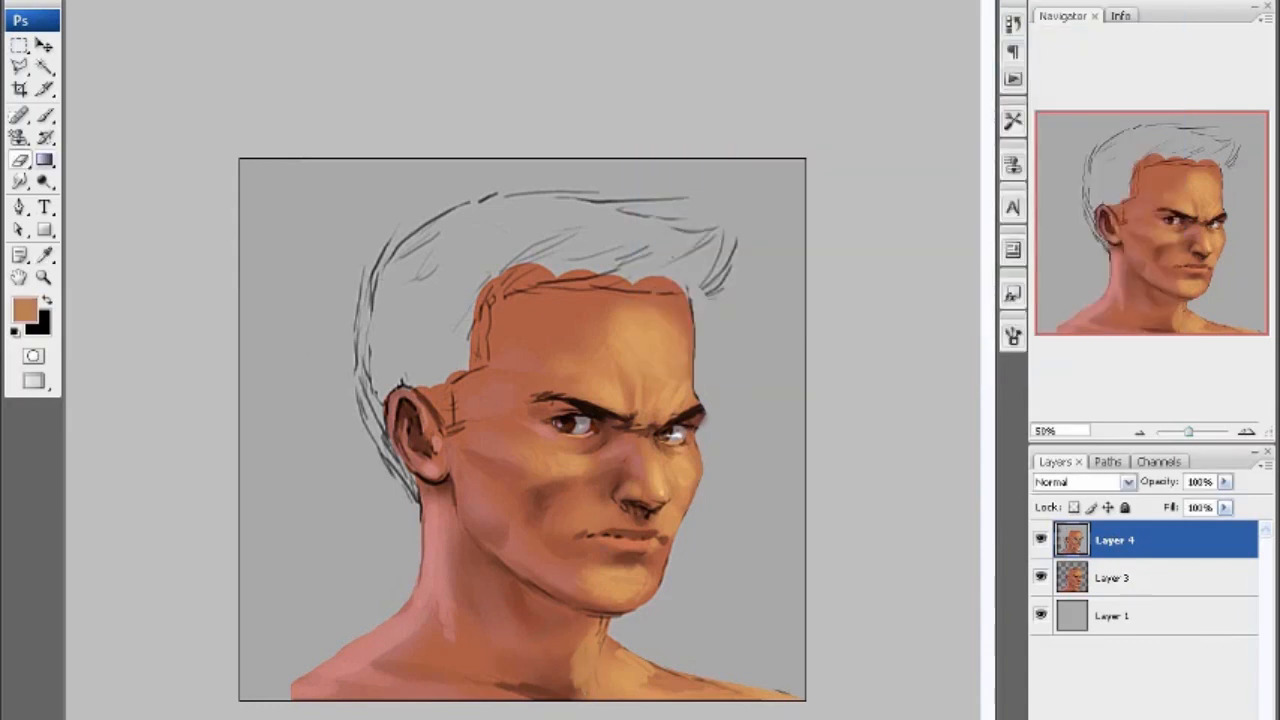
- Choose the orange-red #d7502c, switch the brush, and warm up the inner ear and the edge of the jaw
left_click(25, 310)
left_click_drag(925, 307, 925, 316)
left_click(853, 111)
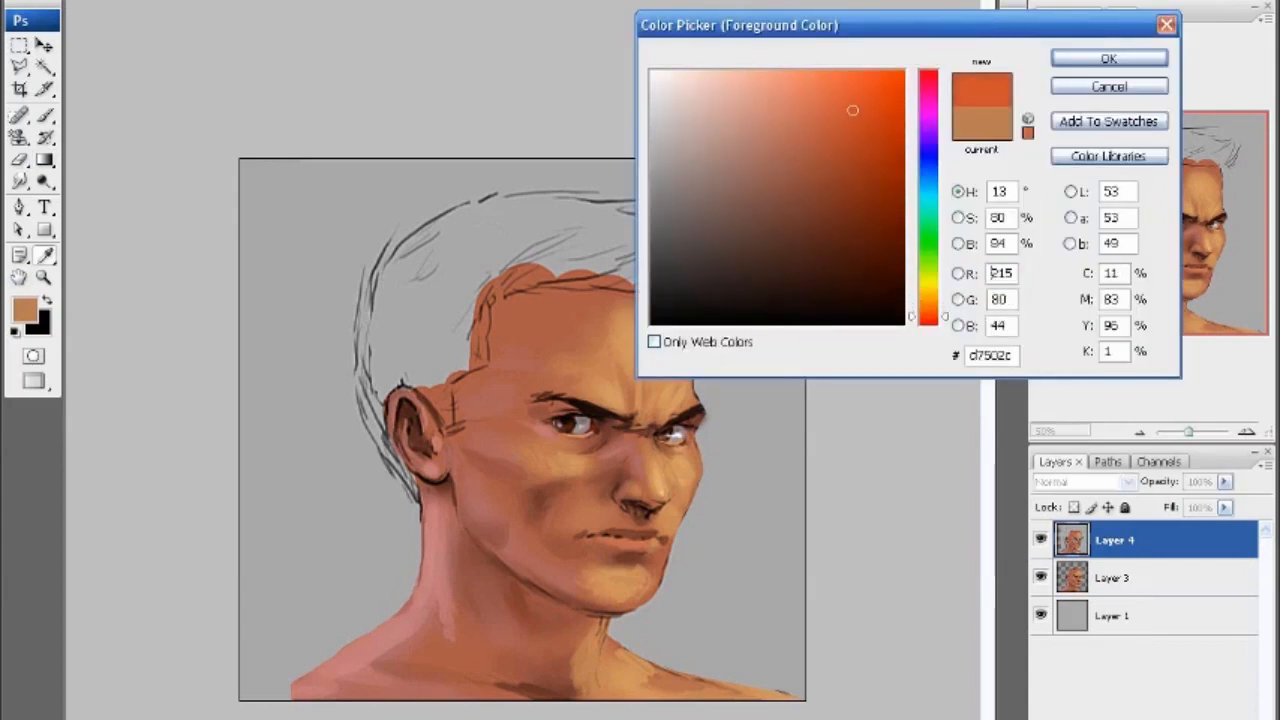
key("Return")
left_click(100, 2)
double_click(230, 127)
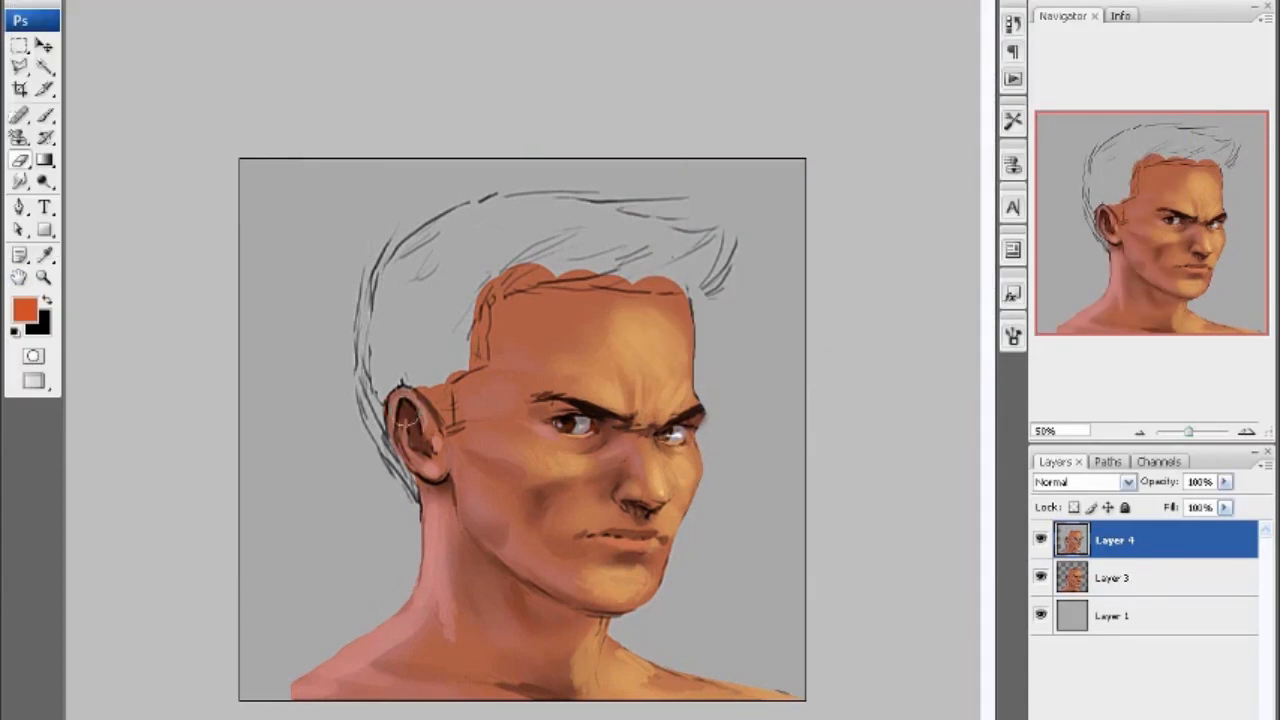
left_click_drag(404, 402, 420, 442)
left_click_drag(462, 508, 490, 548)
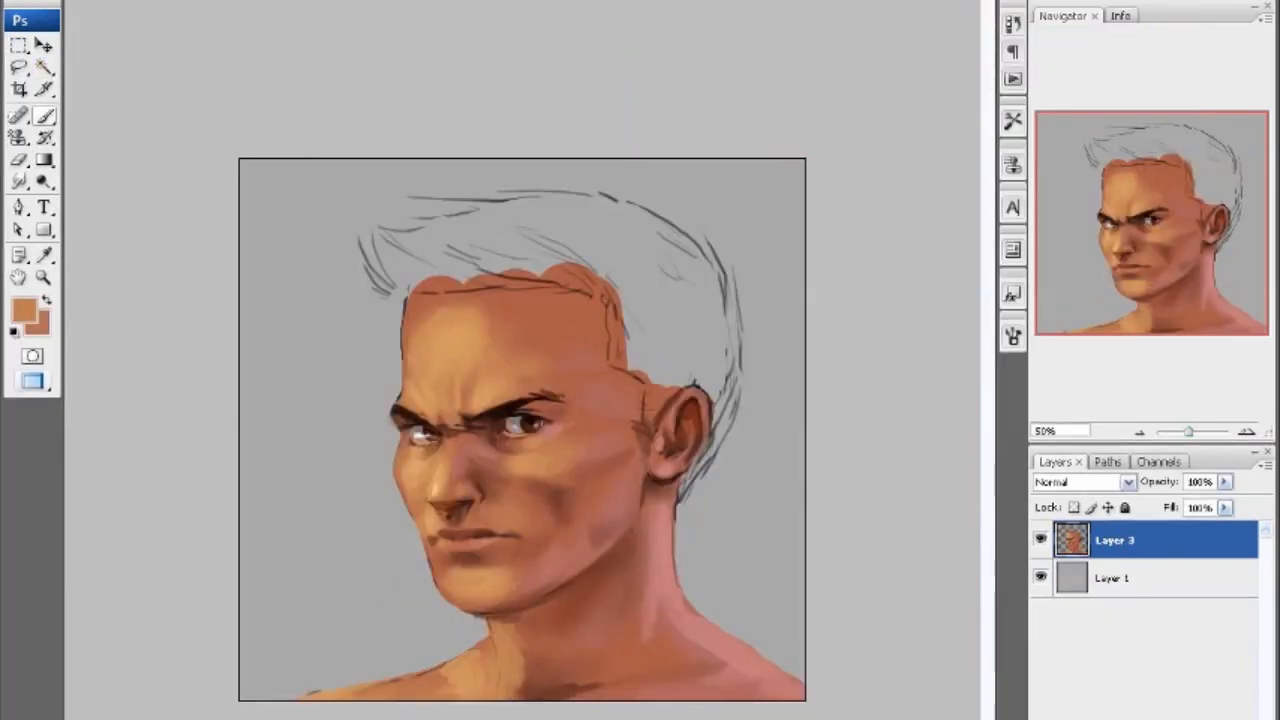
- Erase the rough skin edge above the forehead, temple and sideburn to leave a clean hairline
key("e")
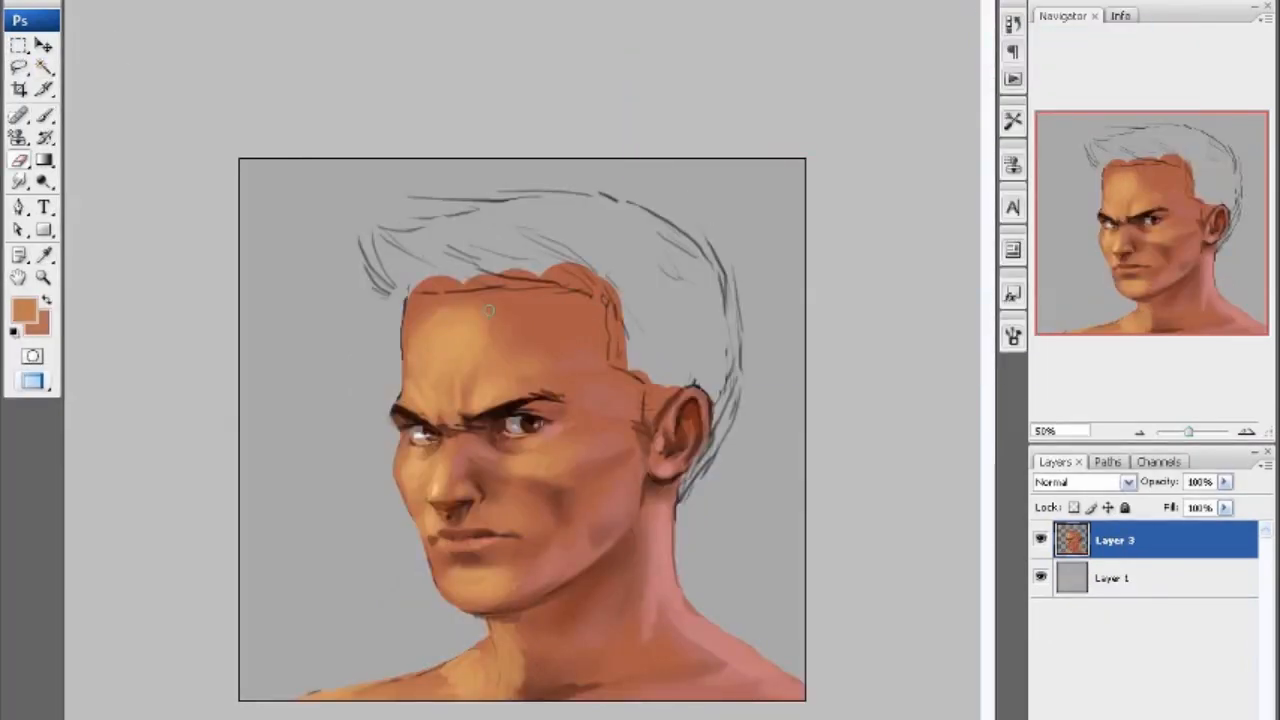
mouse_move(425, 285)
left_mouse_down()
mouse_move(468, 281)
mouse_move(448, 280)
left_mouse_up()
mouse_move(514, 269)
left_mouse_down()
mouse_move(571, 285)
mouse_move(557, 266)
mouse_move(603, 273)
mouse_move(631, 341)
left_mouse_up()
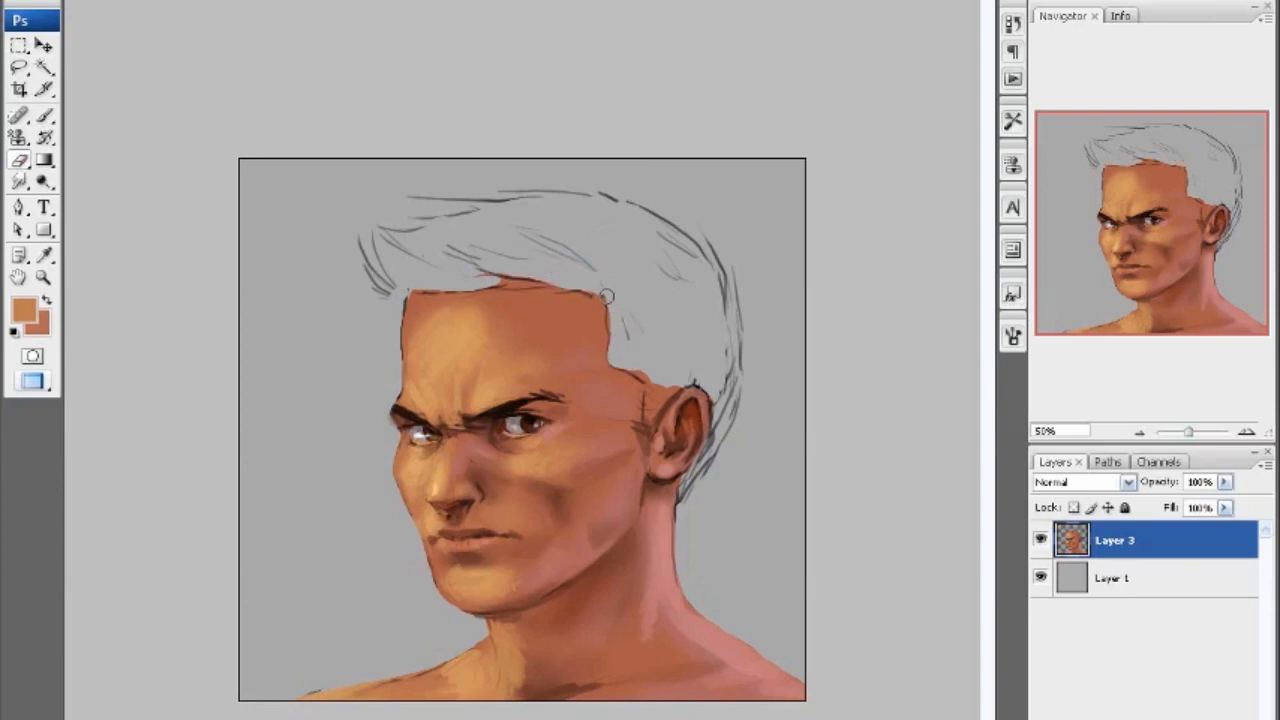
mouse_move(607, 298)
left_mouse_down()
mouse_move(621, 363)
mouse_move(651, 377)
mouse_move(645, 417)
left_mouse_up()
key("ctrl+z")
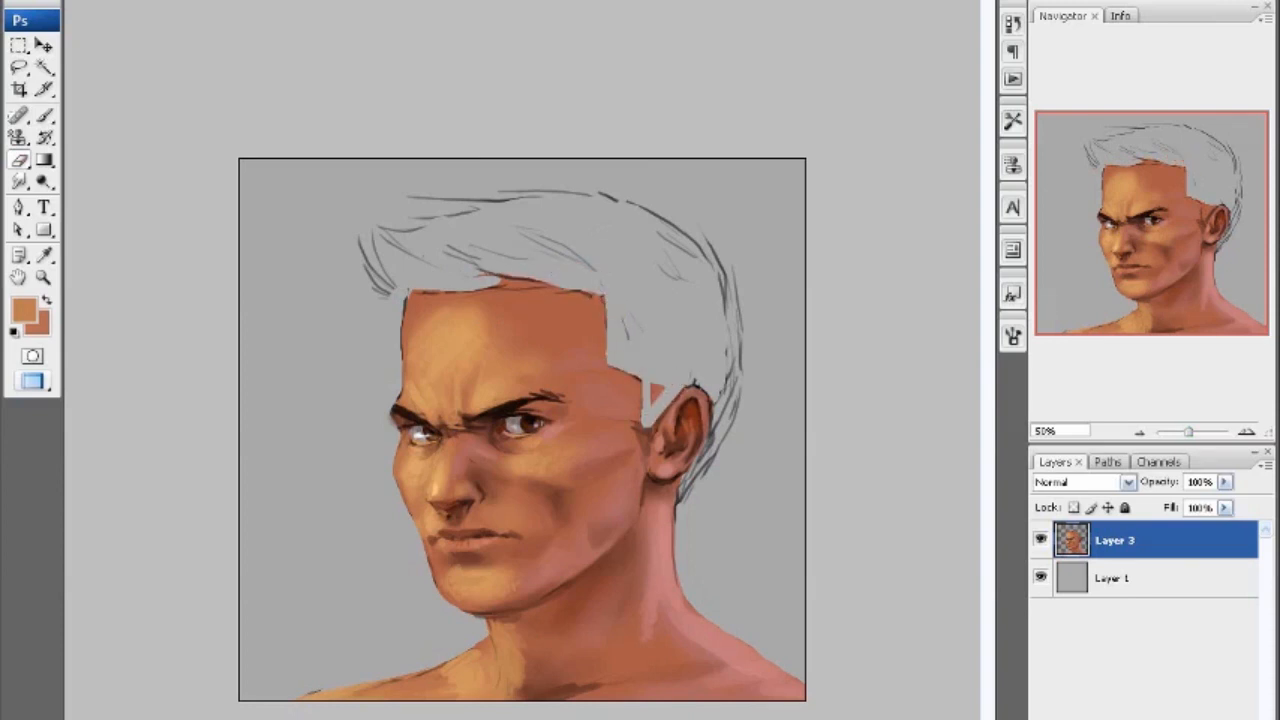
mouse_move(472, 276)
left_mouse_down()
mouse_move(520, 287)
mouse_move(551, 279)
left_mouse_up()
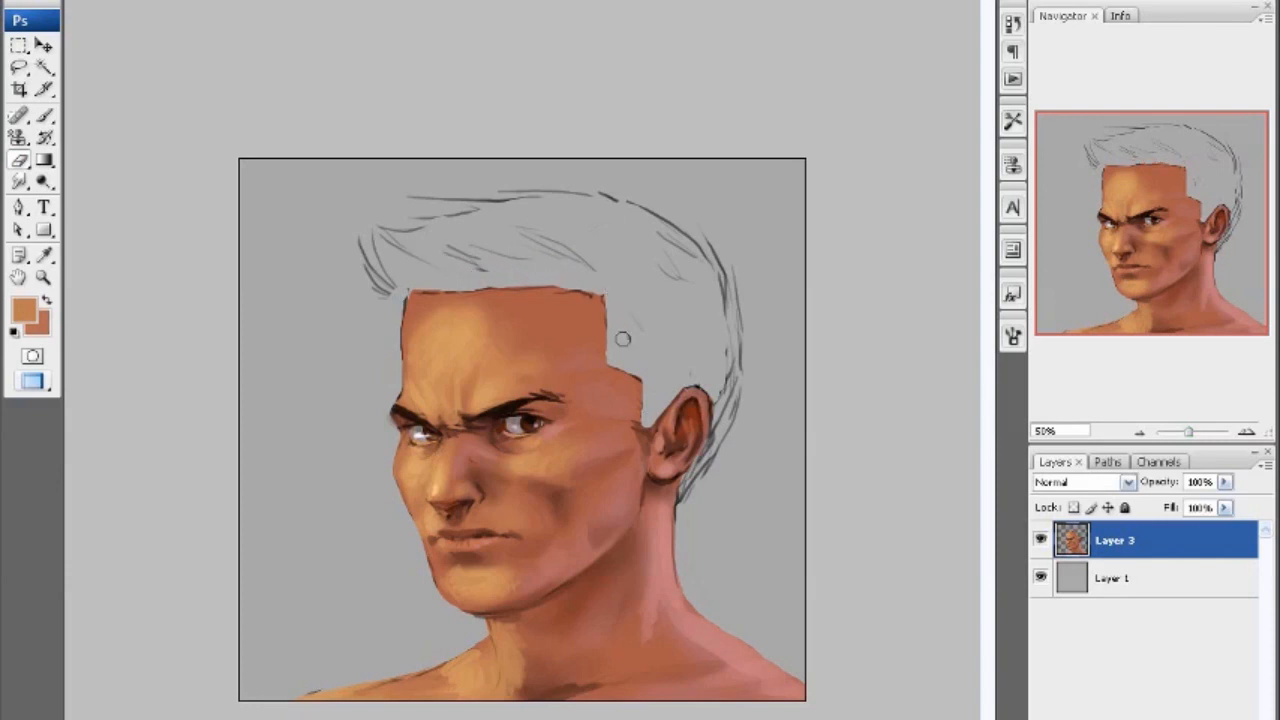
mouse_move(607, 288)
left_mouse_down()
mouse_move(475, 294)
mouse_move(392, 288)
left_mouse_up()
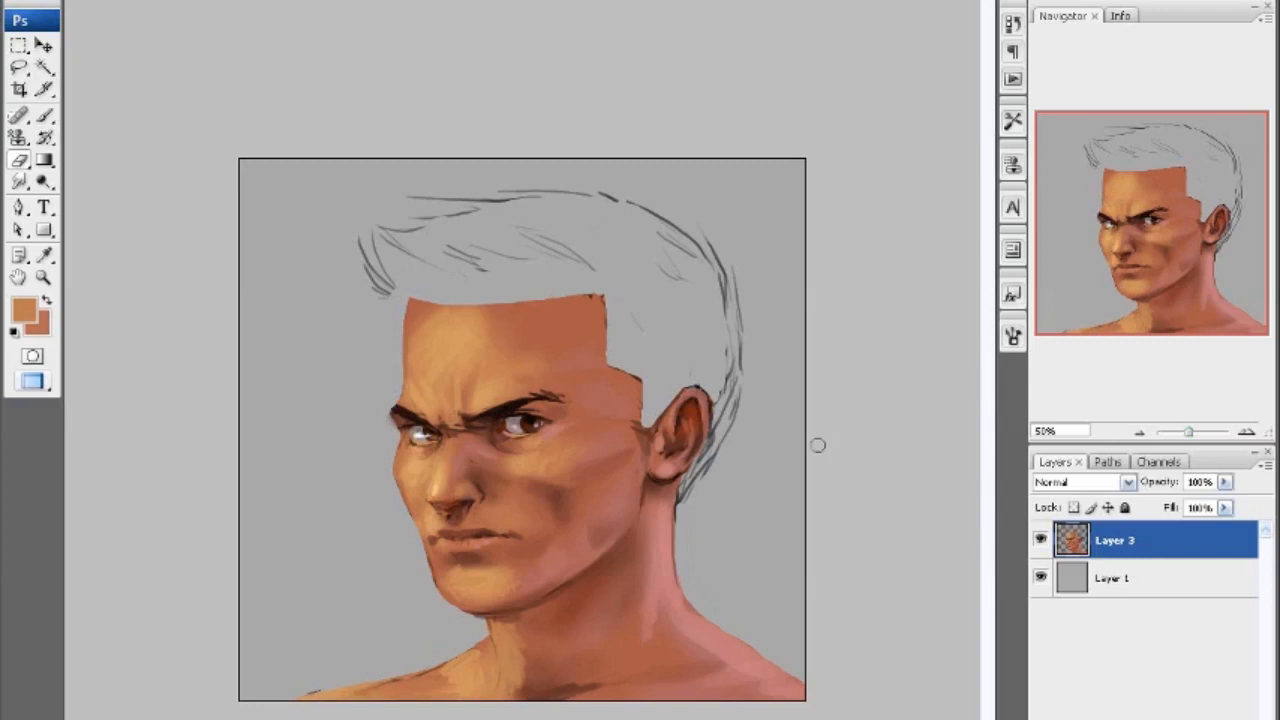
- Add a new layer above Layer 1 and block in the hair mass with a large brush in dark reddish brown
left_click(1112, 578)
key("ctrl+shift+alt+n")
left_click(44, 116)
left_click(24, 310)
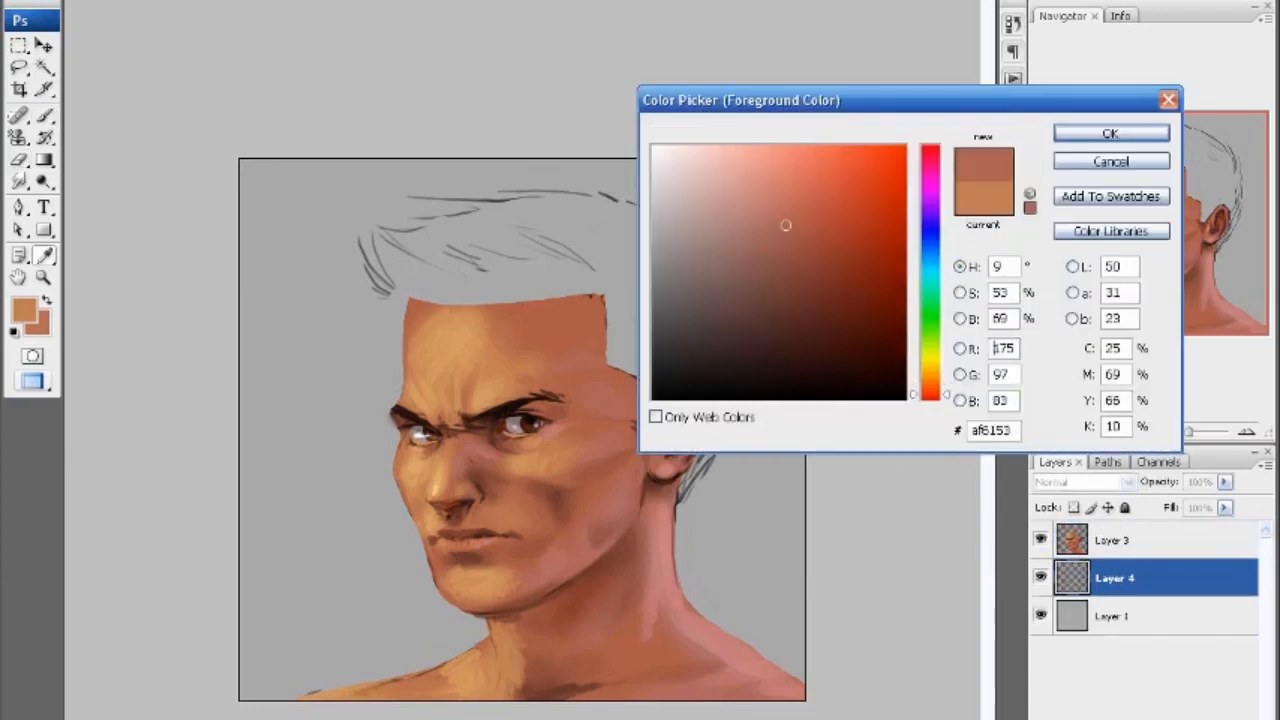
mouse_move(786, 226)
left_mouse_down()
mouse_move(771, 276)
mouse_move(786, 306)
left_mouse_up()
left_click(1111, 132)
left_click_drag(684, 500, 712, 436)
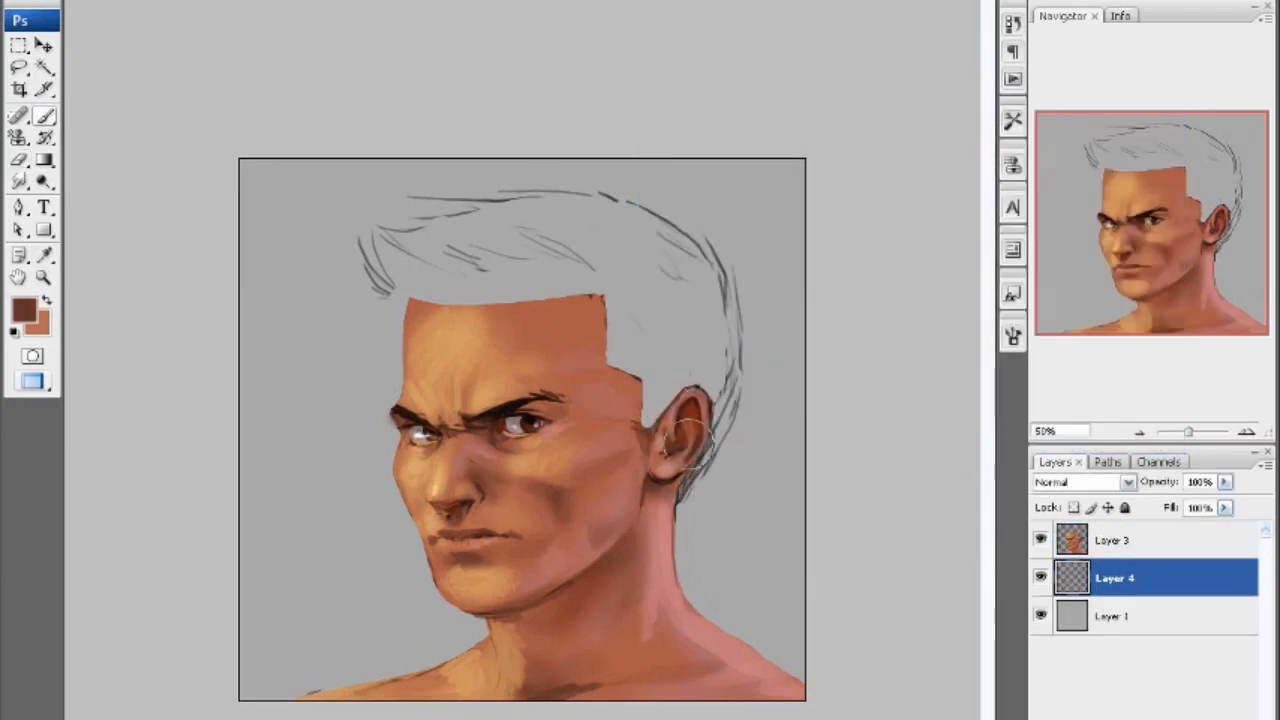
right_click(677, 428)
double_click(778, 567)
mouse_move(700, 389)
left_mouse_down()
mouse_move(714, 412)
mouse_move(695, 440)
mouse_move(718, 330)
mouse_move(650, 300)
mouse_move(600, 312)
mouse_move(590, 270)
mouse_move(614, 286)
mouse_move(374, 241)
mouse_move(456, 299)
left_mouse_up()
- Reduce the brush size and paint the front tuft and spiky outer edges of the hair up to the sketch outline
key("bracketleft")
key("bracketleft")
mouse_move(391, 226)
left_mouse_down()
mouse_move(442, 272)
mouse_move(376, 268)
mouse_move(364, 246)
mouse_move(382, 282)
mouse_move(435, 298)
mouse_move(467, 231)
mouse_move(397, 243)
mouse_move(464, 213)
mouse_move(621, 208)
mouse_move(699, 281)
mouse_move(565, 219)
mouse_move(450, 235)
left_mouse_up()
key("bracketleft")
mouse_move(654, 228)
left_mouse_down()
mouse_move(725, 285)
mouse_move(698, 236)
mouse_move(724, 303)
mouse_move(732, 271)
mouse_move(738, 344)
mouse_move(696, 268)
mouse_move(651, 231)
mouse_move(579, 267)
mouse_move(653, 260)
mouse_move(654, 227)
mouse_move(552, 199)
mouse_move(643, 212)
mouse_move(480, 189)
mouse_move(592, 193)
mouse_move(504, 194)
mouse_move(414, 229)
left_mouse_up()
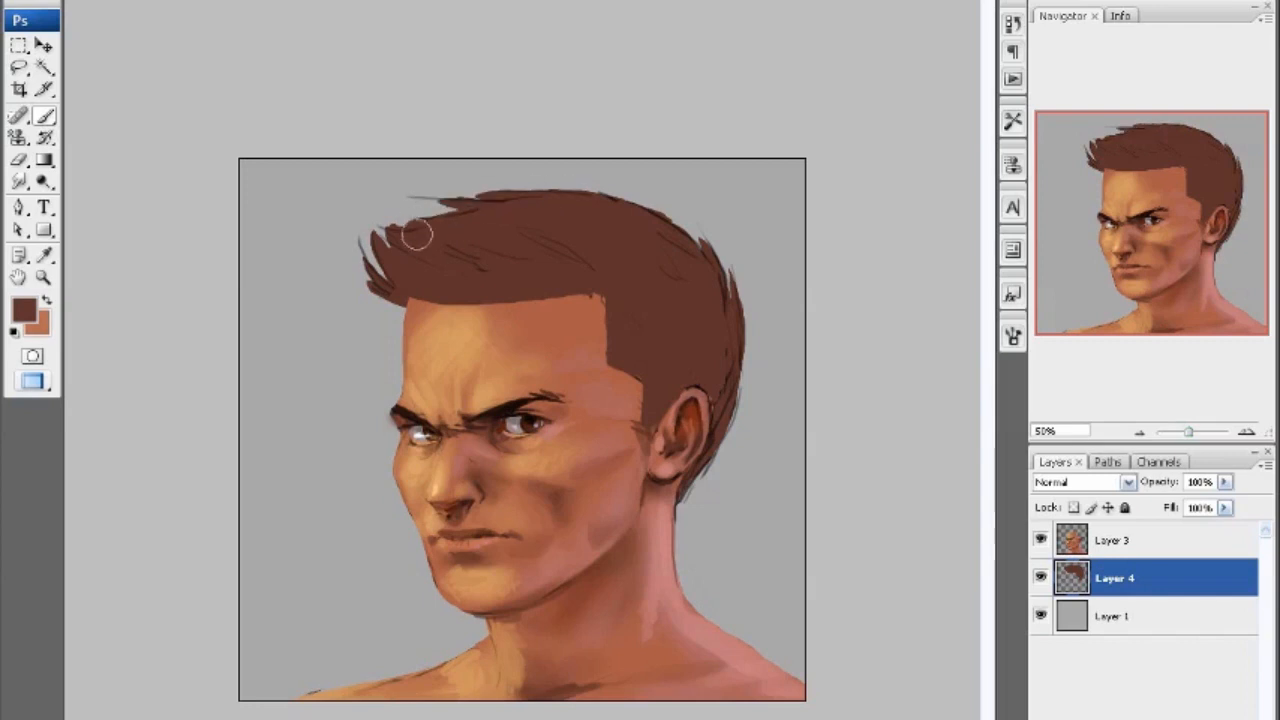
- Merge Layer 3 down into the hair layer, Layer 4
right_click(1086, 541)
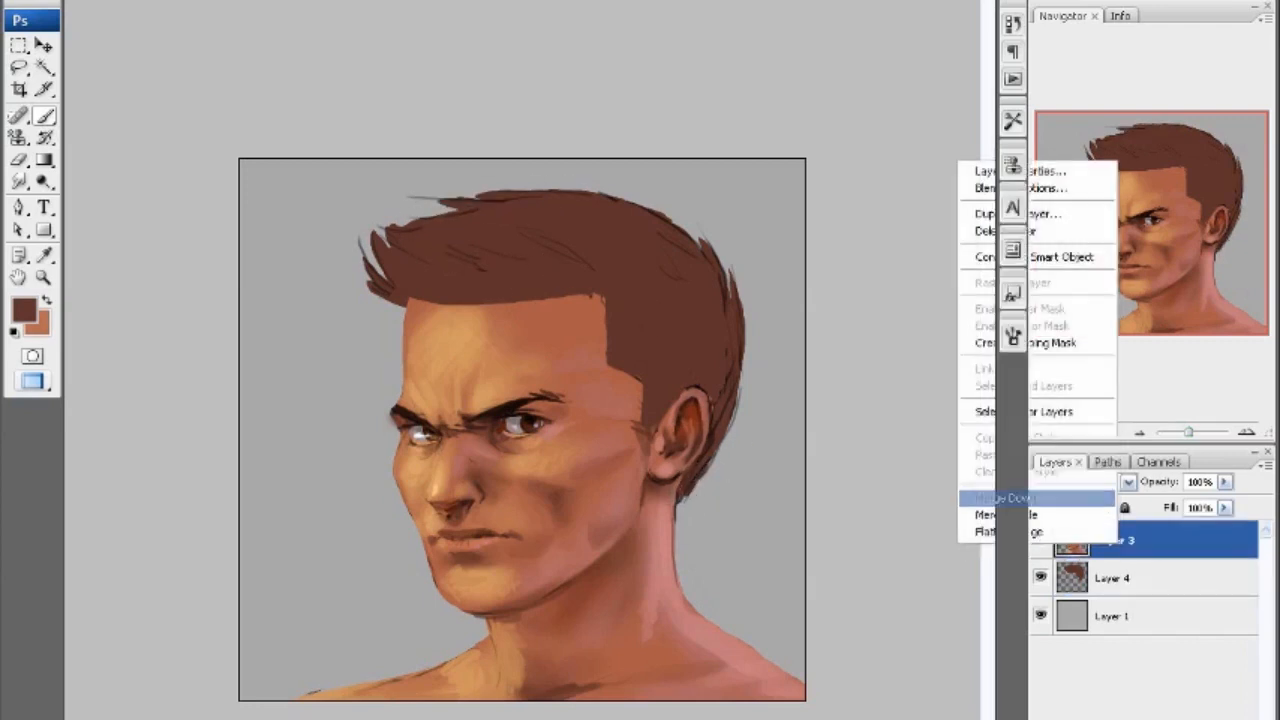
left_click(1000, 500)
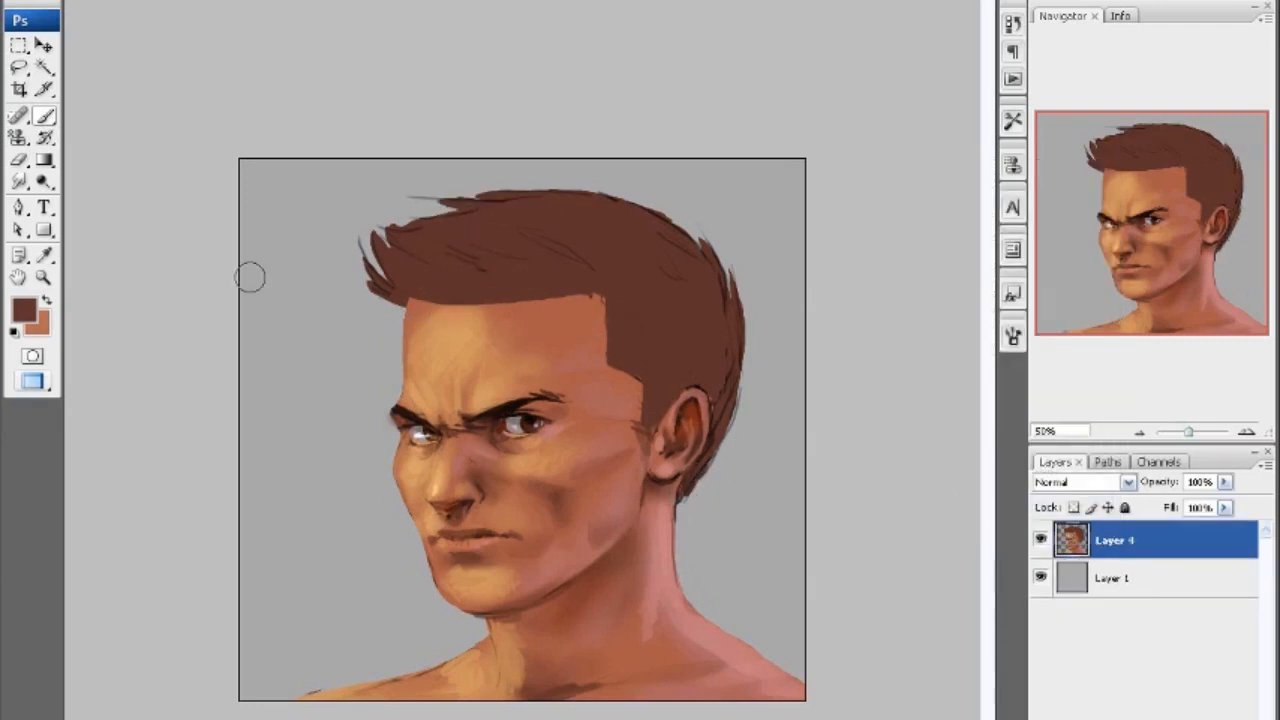
- Pick a softer brush and a darker brown, and shade the side and upper front of the hair
right_click(447, 316)
left_click(668, 462)
left_click(25, 310)
left_click(785, 330)
left_click(1110, 133)
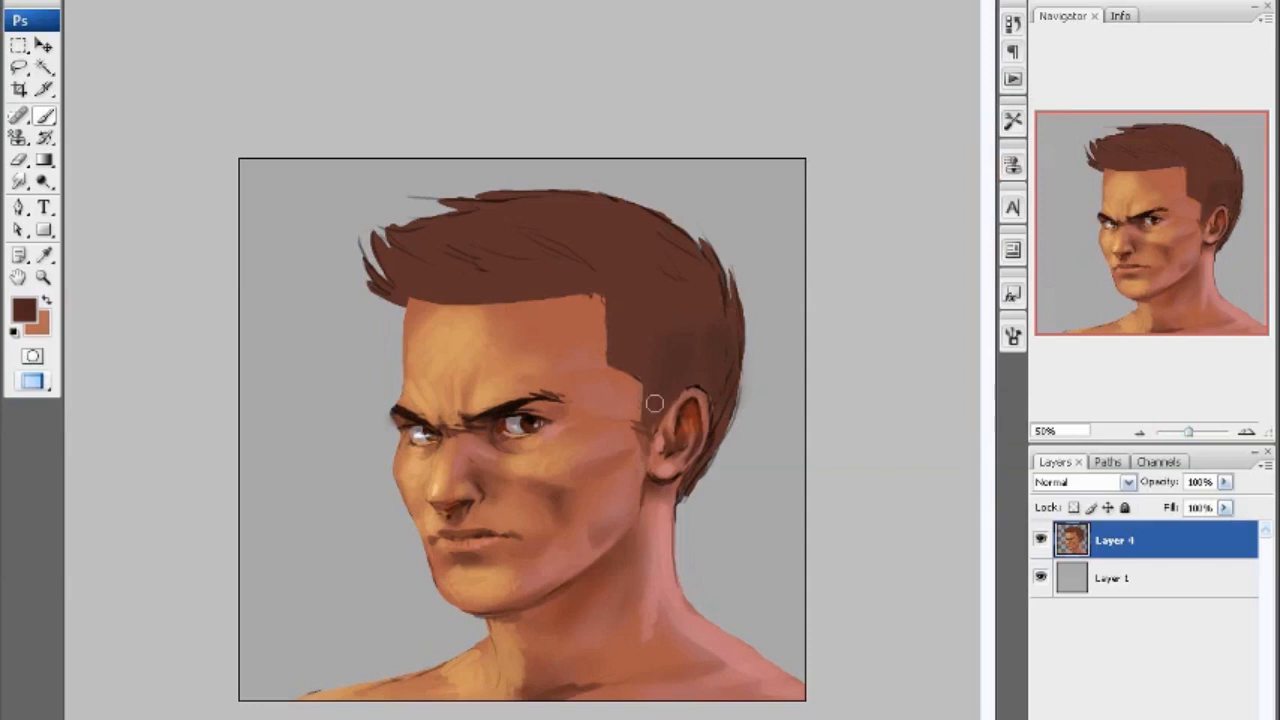
mouse_move(588, 271)
left_mouse_down()
mouse_move(534, 248)
mouse_move(414, 238)
mouse_move(528, 222)
left_mouse_up()
- Choose a still darker brown and deepen the shadows on top of the hair and behind the ear
left_click(24, 310)
left_click(785, 331)
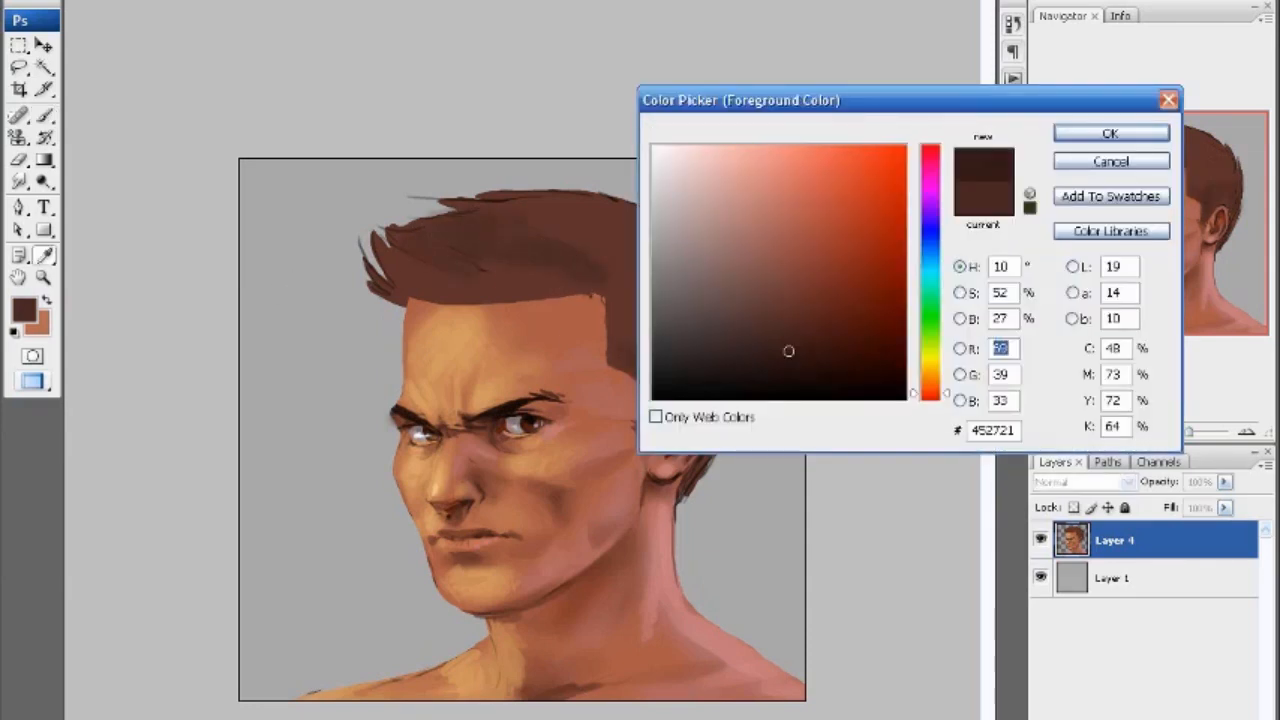
left_click(1112, 132)
mouse_move(622, 279)
left_mouse_down()
mouse_move(560, 243)
mouse_move(477, 234)
mouse_move(489, 220)
left_mouse_up()
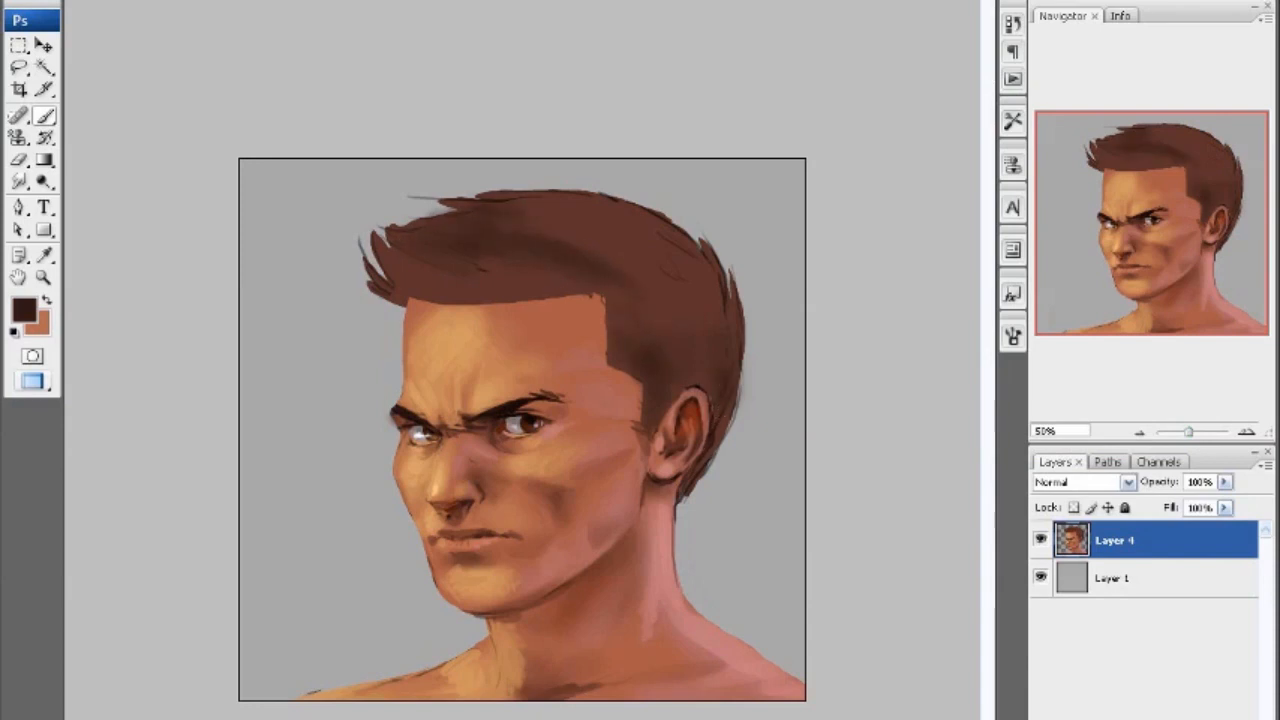
left_click_drag(724, 418, 683, 497)
- Switch to a fine brush and draw dark hair strands through the front tuft and along the temple hairline
right_click(514, 291)
double_click(707, 443)
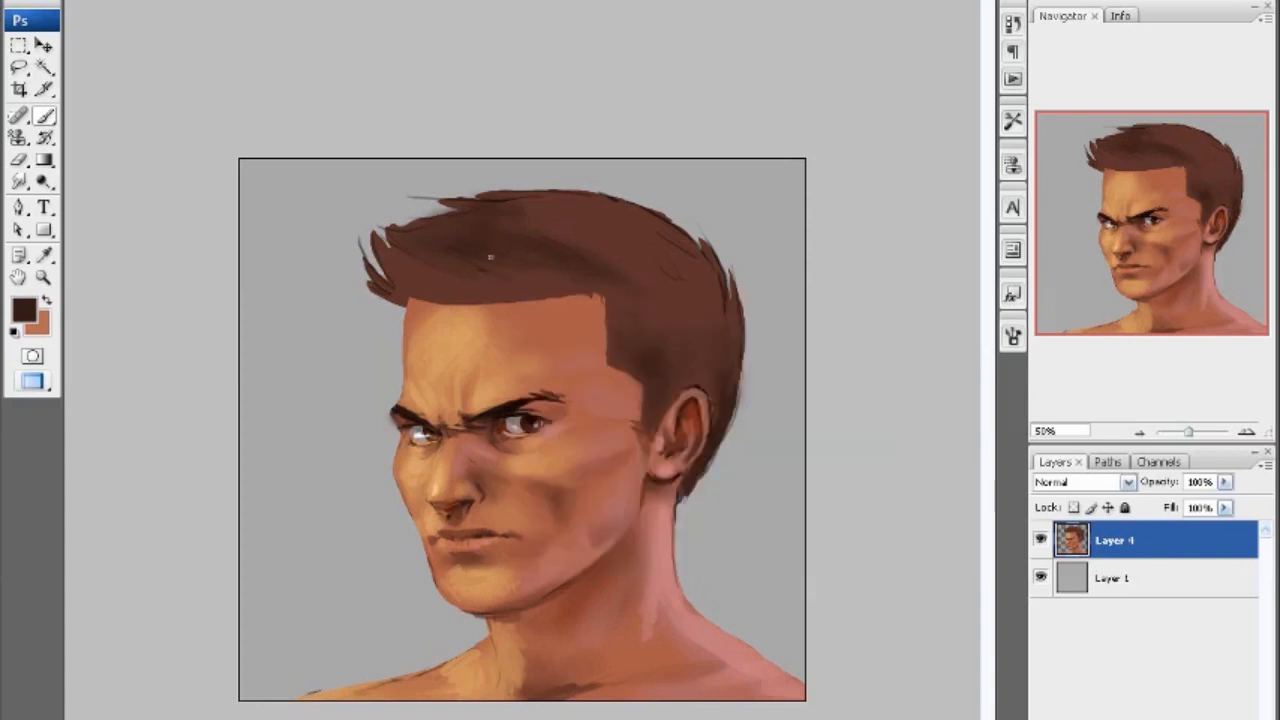
left_click_drag(412, 254, 380, 242)
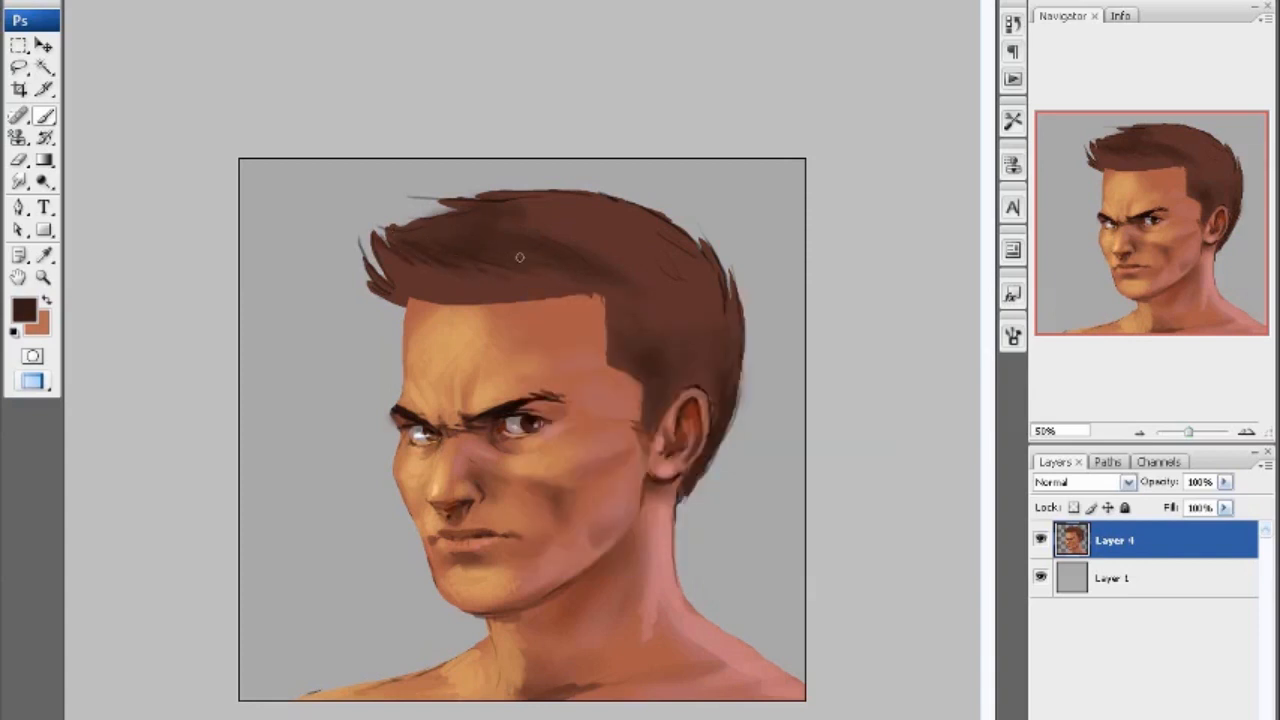
mouse_move(596, 302)
left_mouse_down()
mouse_move(612, 345)
mouse_move(628, 358)
mouse_move(647, 348)
mouse_move(624, 334)
mouse_move(647, 365)
mouse_move(608, 360)
mouse_move(646, 373)
left_mouse_up()
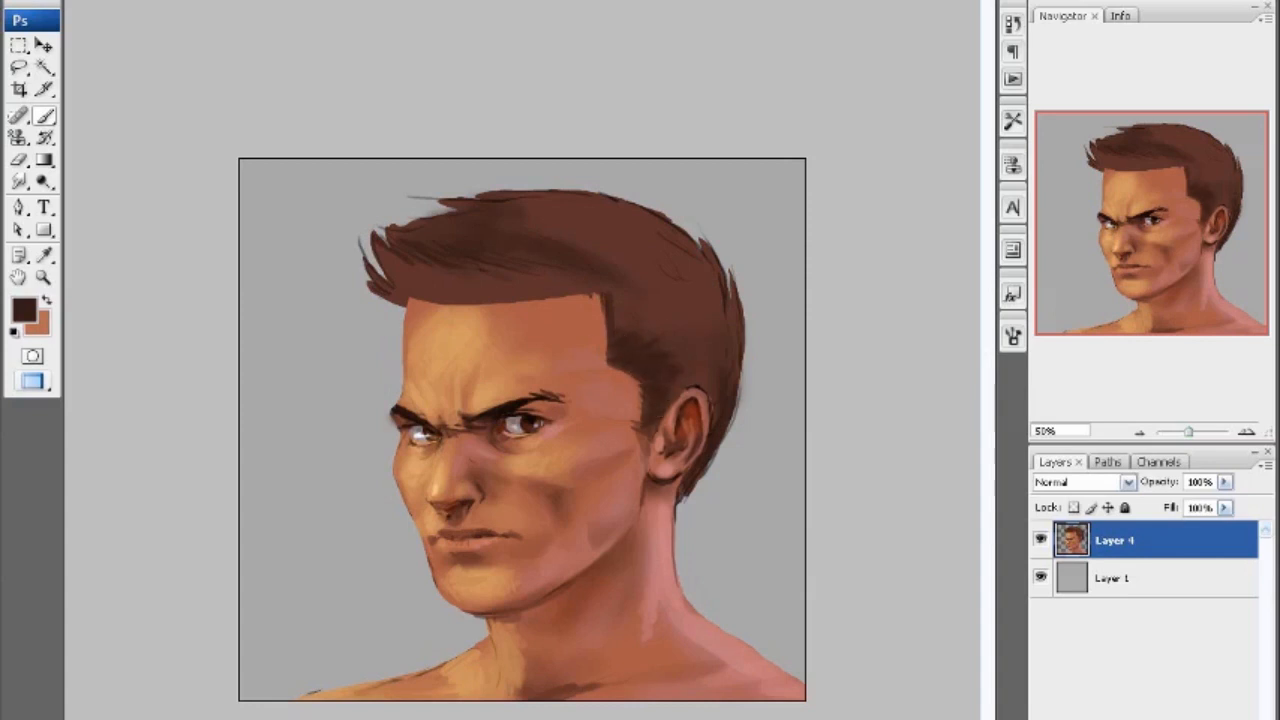
- Sample skin and hair tones from the painting and refine the hairline along the forehead
left_click(594, 308, "alt")
left_click_drag(603, 294, 585, 298)
left_click(577, 290, "alt")
left_click(410, 298, "alt")
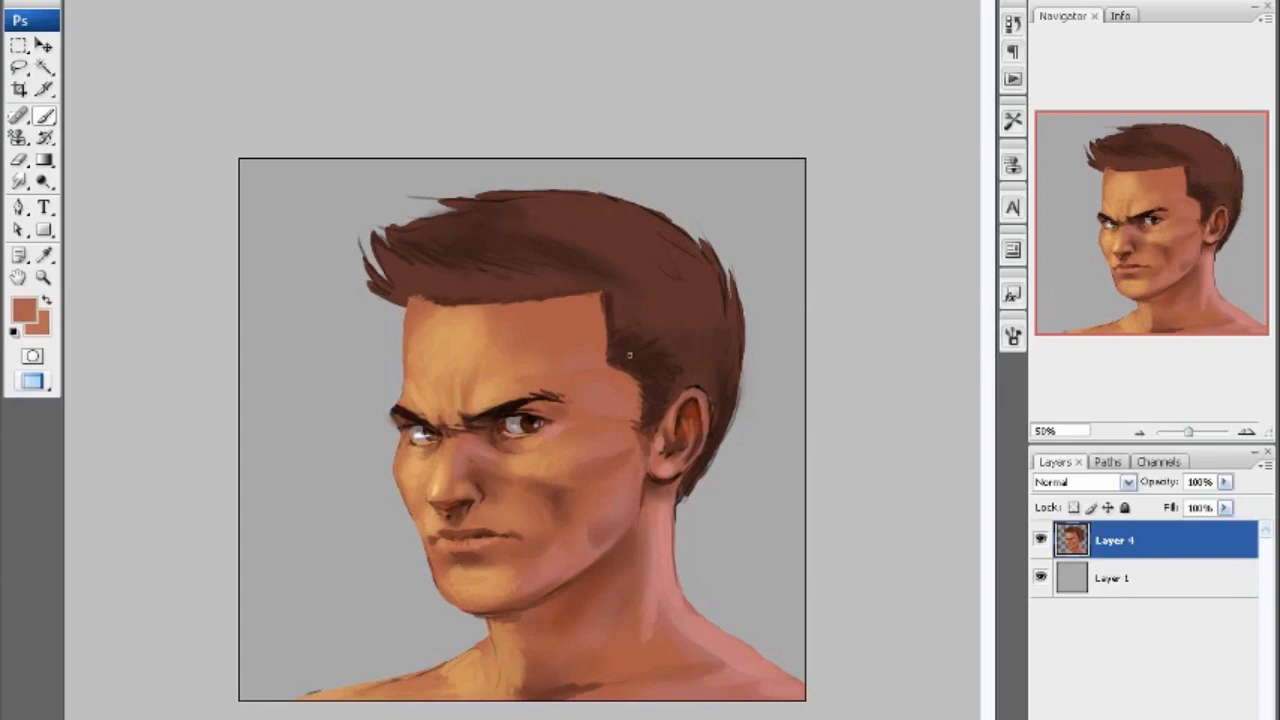
- Mix a golden brown and paint light strands into the front tuft, and add dark brown strands across the crown
left_click(424, 284, "alt")
left_click(24, 310)
left_click(930, 376)
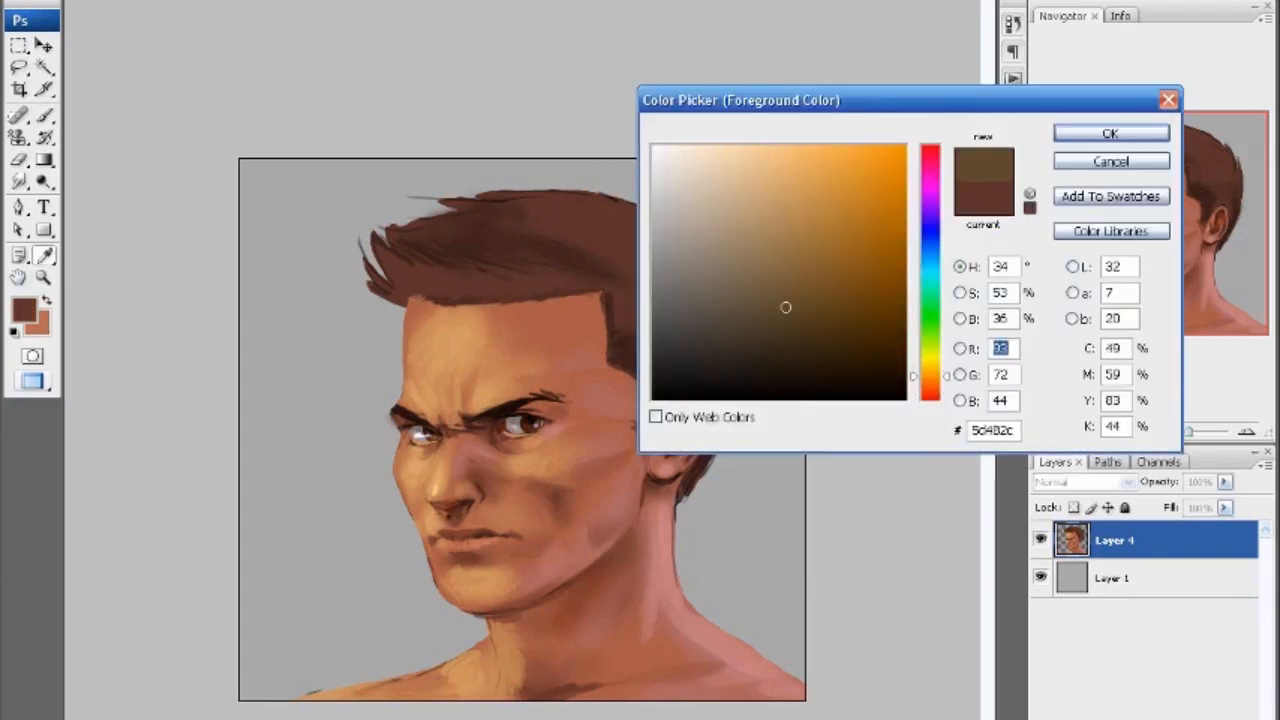
left_click_drag(798, 253, 798, 243)
key("Return")
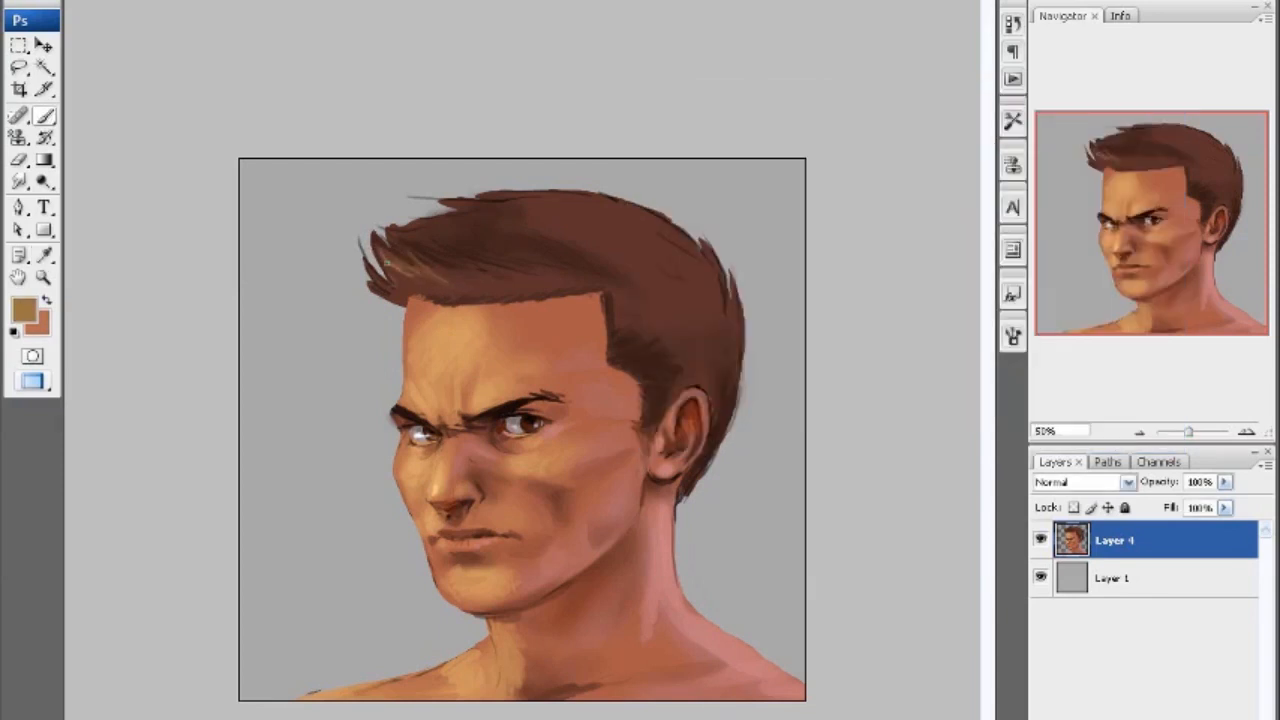
left_click(638, 268, "alt")
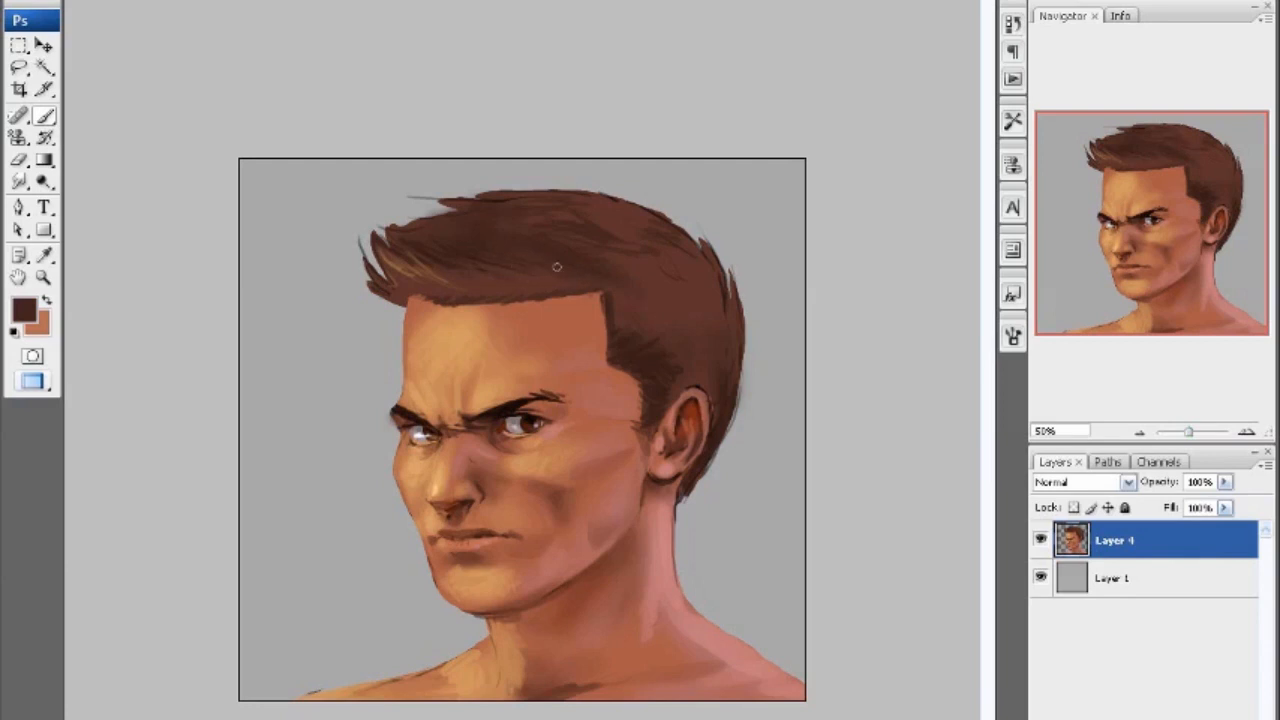
- Mix the reddish brown #974a3c for highlight strands on the side of the hair and blend in sampled dark brown
left_click(25, 310)
left_click(785, 313)
left_click(804, 249)
left_click(1111, 132)
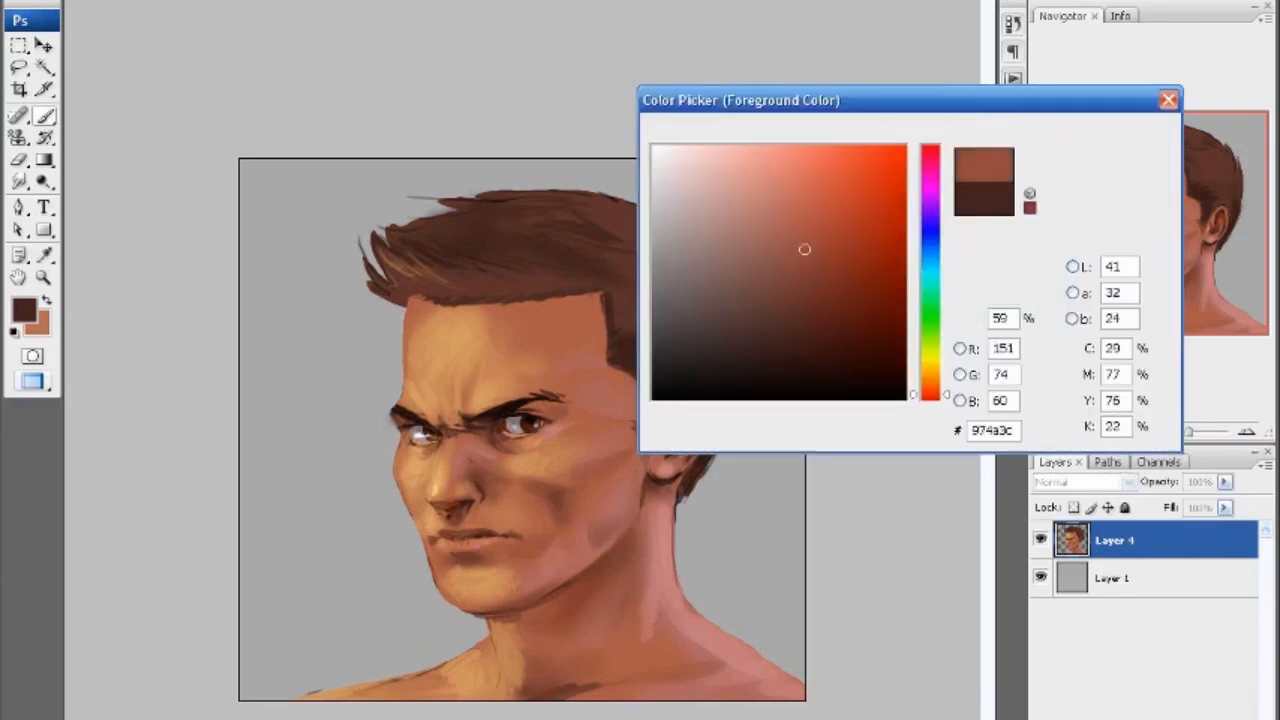
mouse_move(708, 291)
left_mouse_down()
mouse_move(683, 266)
mouse_move(681, 320)
left_mouse_up()
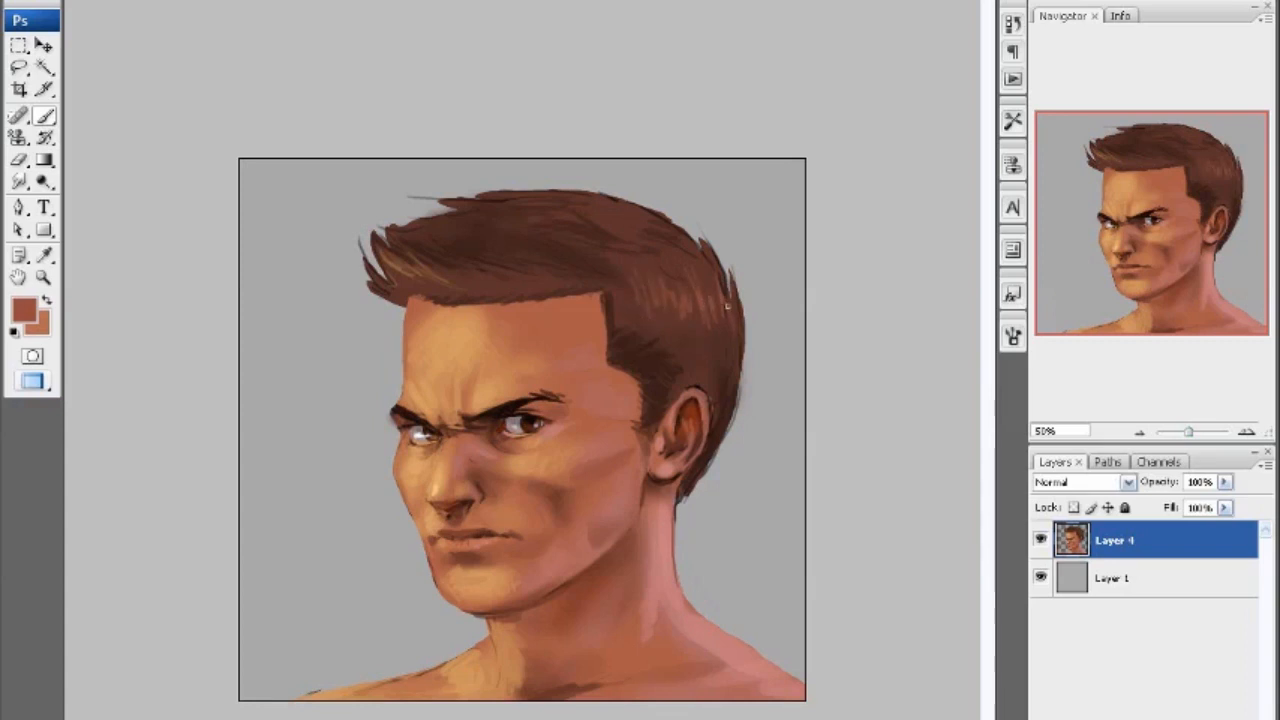
left_click(722, 386, "alt")
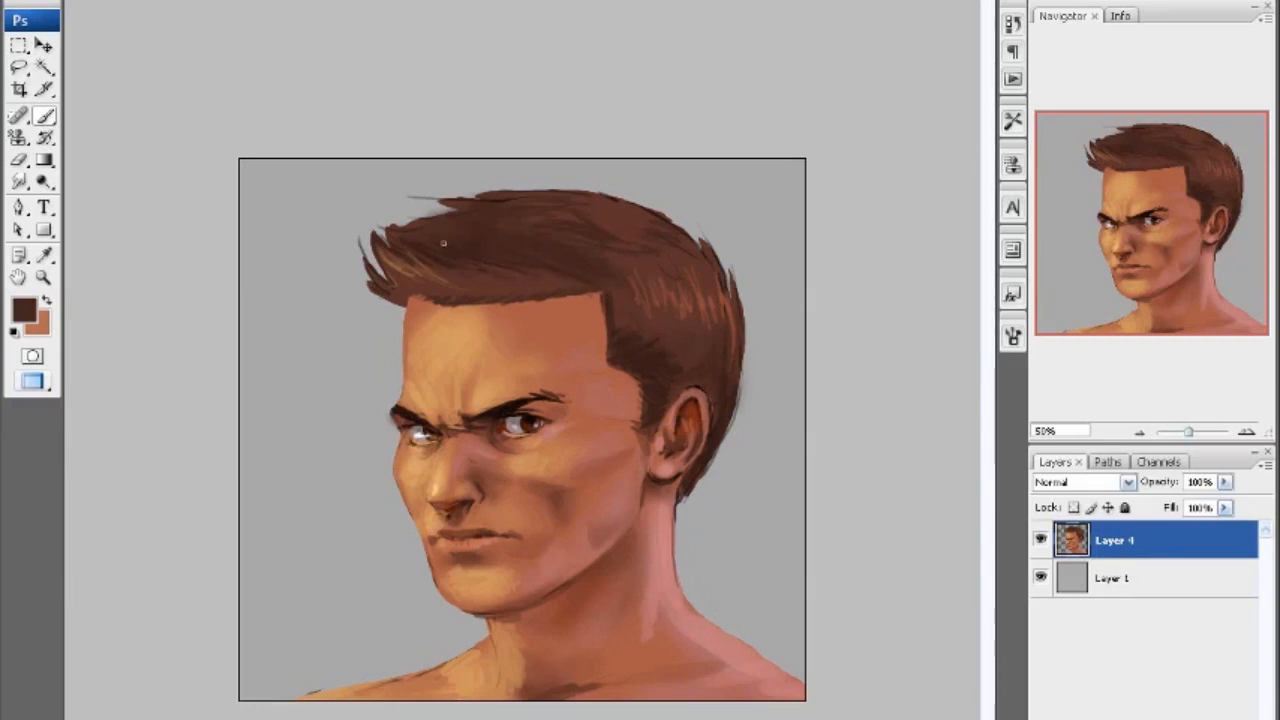
- Erase the stray strand above the front tuft and repaint the tuft's lower tips with a sampled tone
key("e")
mouse_move(411, 197)
left_mouse_down()
mouse_move(437, 194)
mouse_move(441, 212)
mouse_move(426, 206)
mouse_move(387, 246)
mouse_move(392, 285)
mouse_move(484, 275)
left_mouse_up()
key("b")
left_click(429, 308, "alt")
mouse_move(403, 281)
left_mouse_down()
mouse_move(376, 273)
mouse_move(376, 290)
left_mouse_up()
- Mix the light pink #eba1b1 from a sampled skin tone and paint rim light along the back of the neck and the shoulder
left_click(620, 475, "alt")
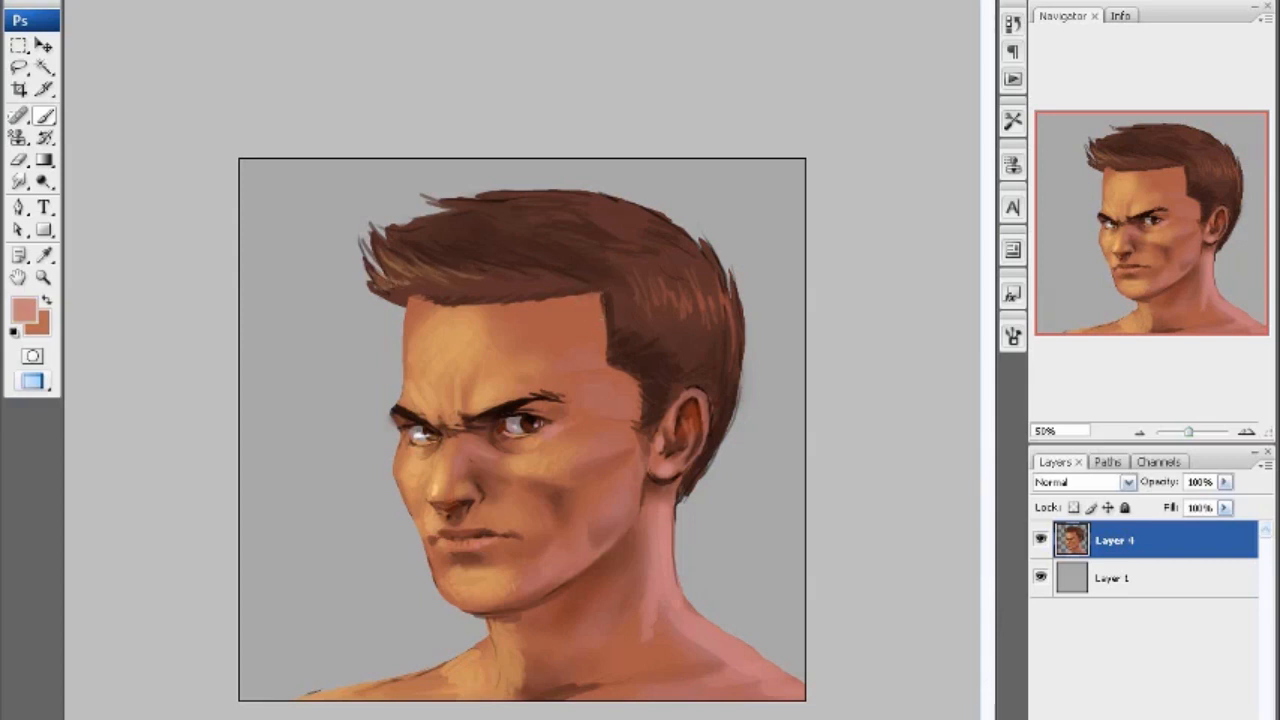
left_click(23, 311)
left_click_drag(751, 194, 731, 165)
left_click(930, 154)
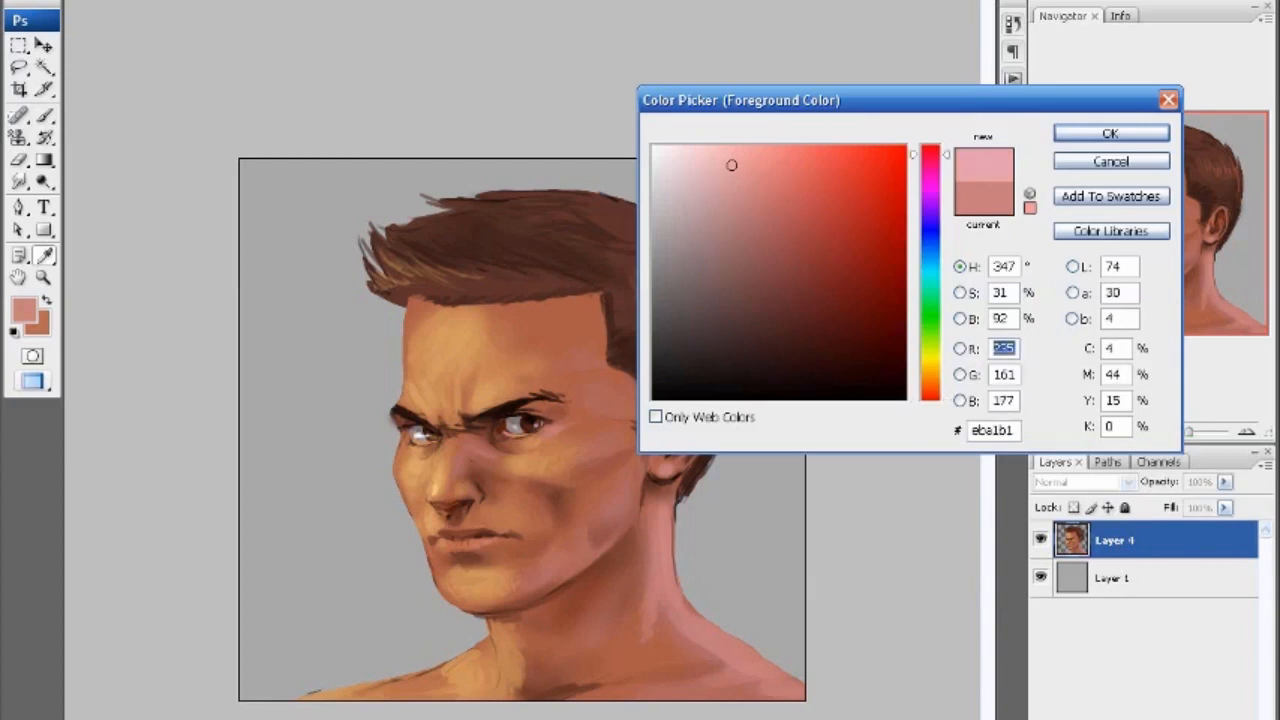
left_click(1110, 133)
left_click_drag(668, 508, 681, 606)
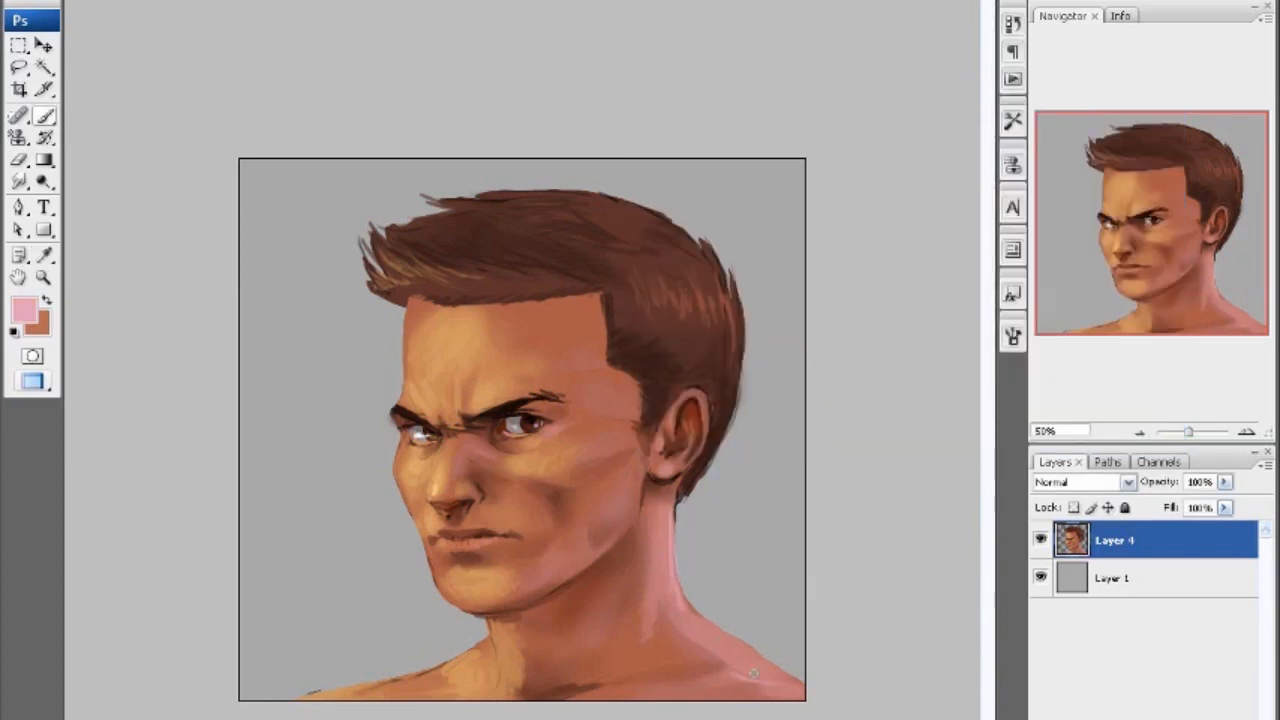
mouse_move(753, 673)
left_mouse_down()
mouse_move(770, 668)
mouse_move(713, 626)
left_mouse_up()
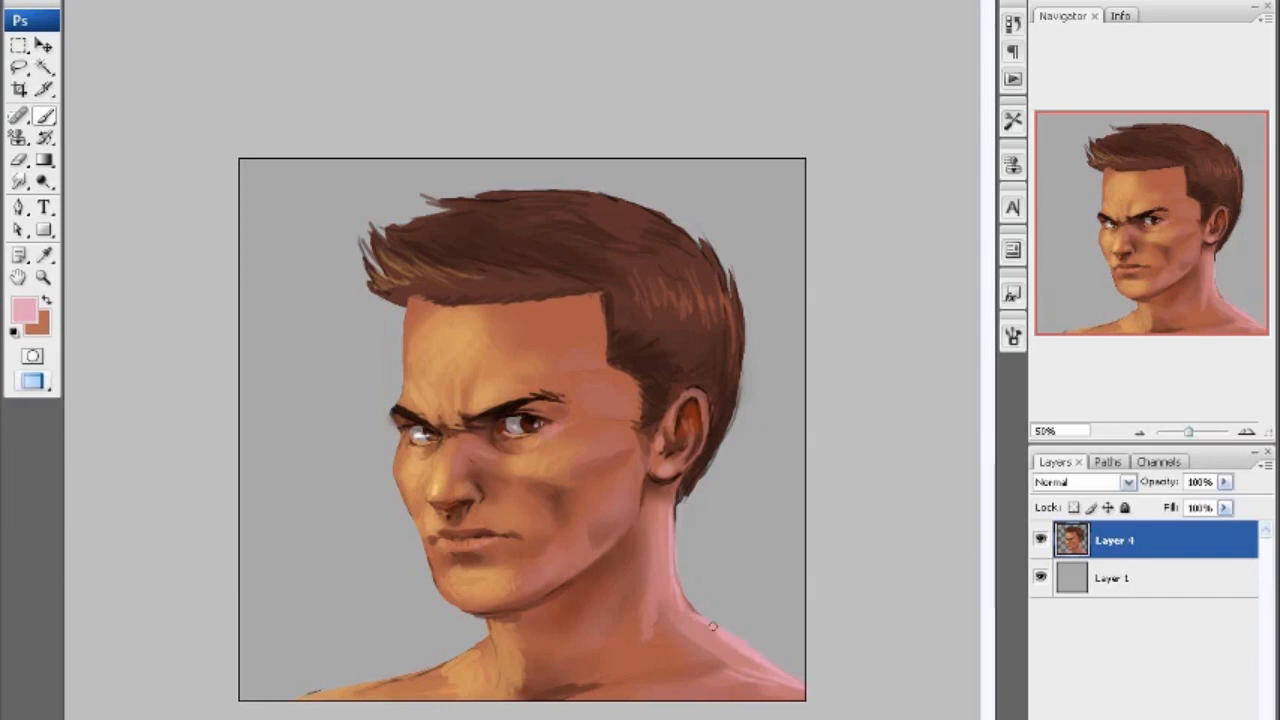
- Paint pink highlights on the ear's rim and lobe and blend them with tones sampled from the ear
mouse_move(685, 465)
left_mouse_down()
mouse_move(702, 450)
mouse_move(695, 392)
left_mouse_up()
left_click(680, 397, "alt")
left_click(706, 413, "alt")
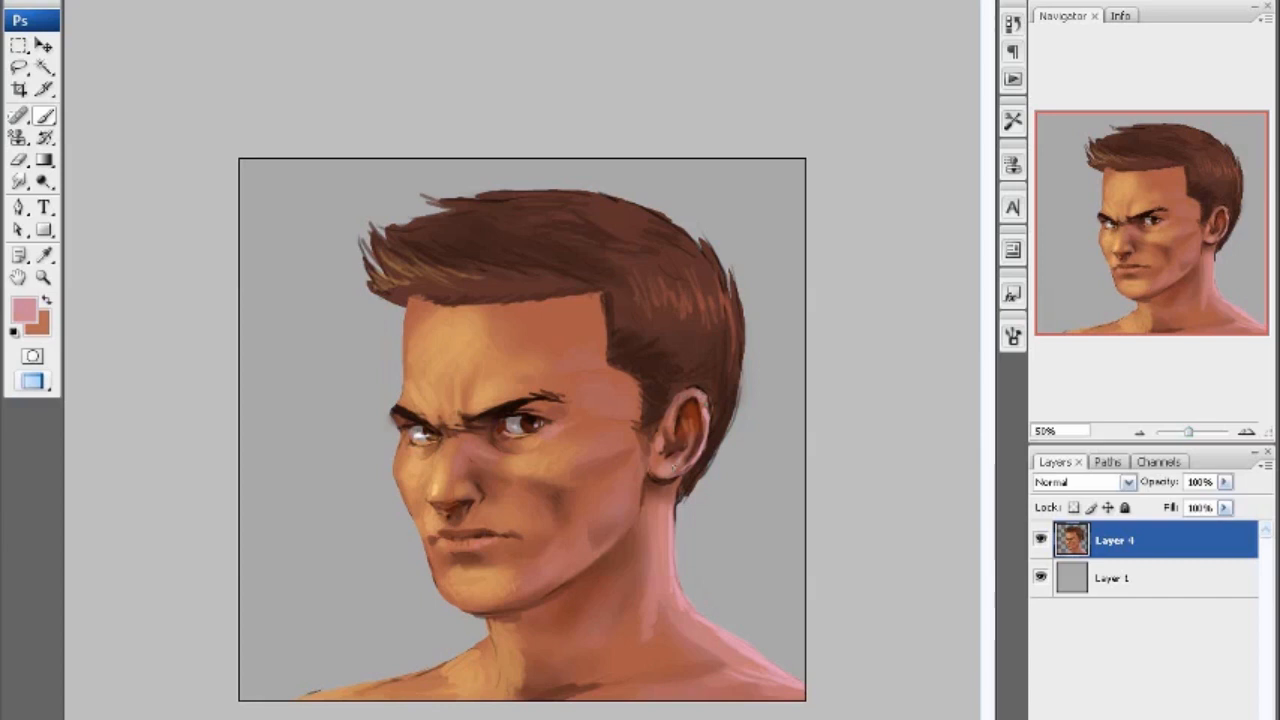
- Sample shadow tones from the face and add fine dark hairs to the far eyebrow
left_click(565, 573, "alt")
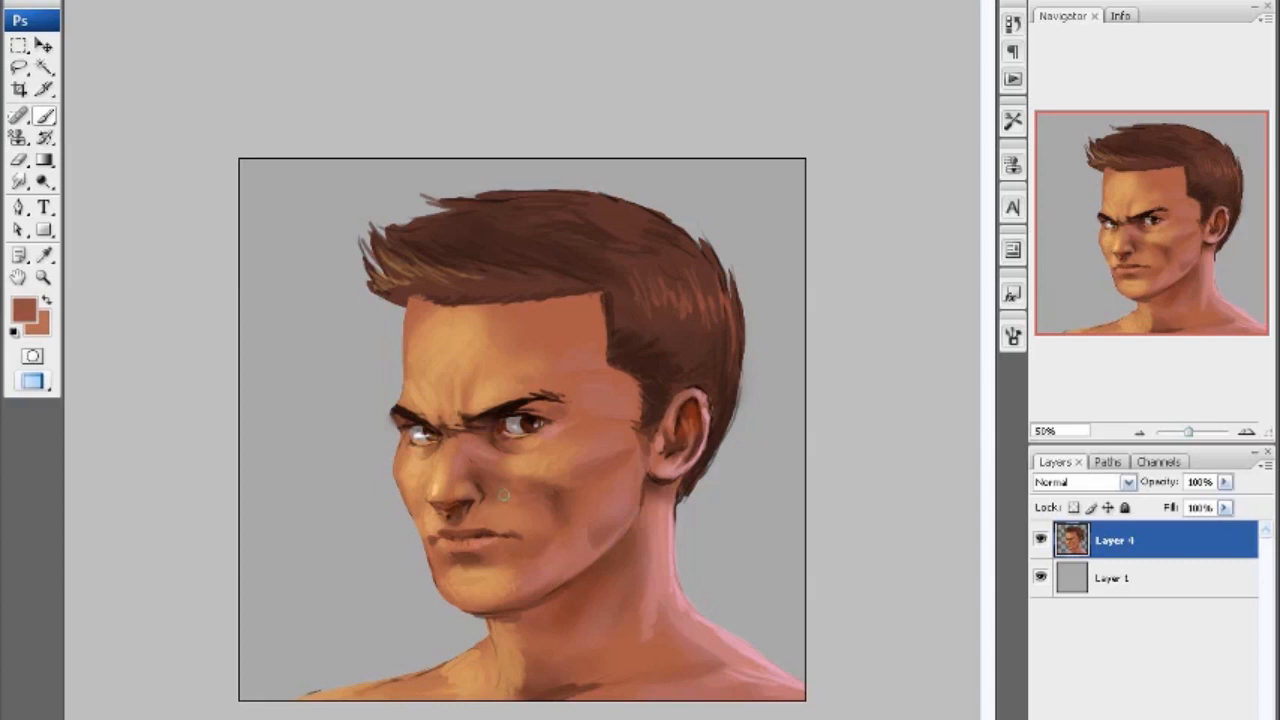
left_click(505, 500, "alt")
left_click(442, 406, "alt")
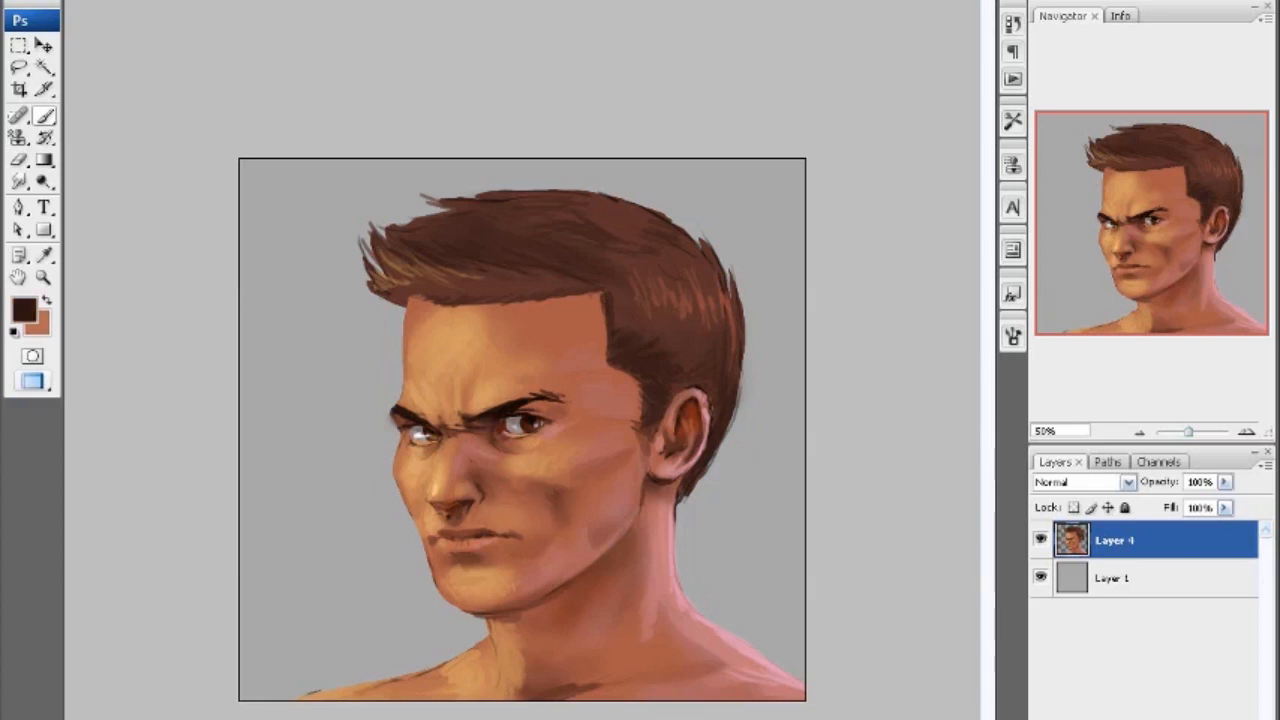
left_click_drag(410, 414, 436, 424)
- Clean up the face contour beside the far eyebrow and refine the forehead furrows with sampled skin tones
left_click(494, 434, "alt")
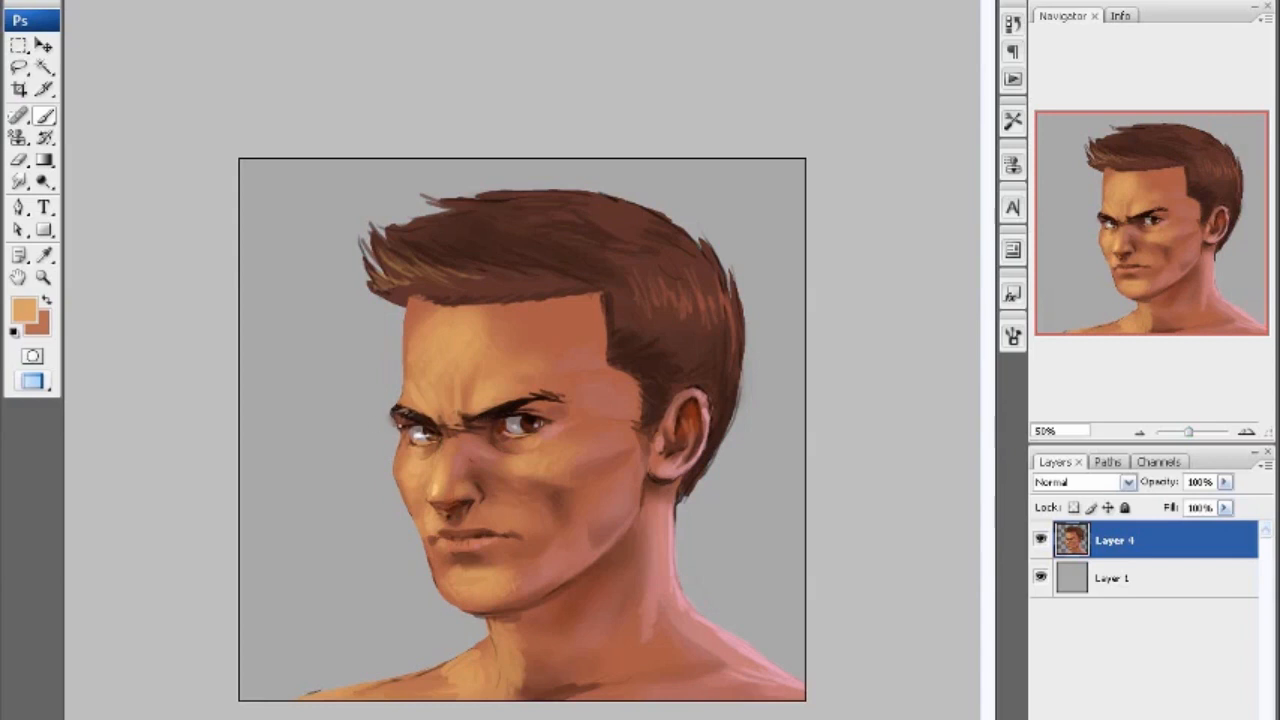
key("e")
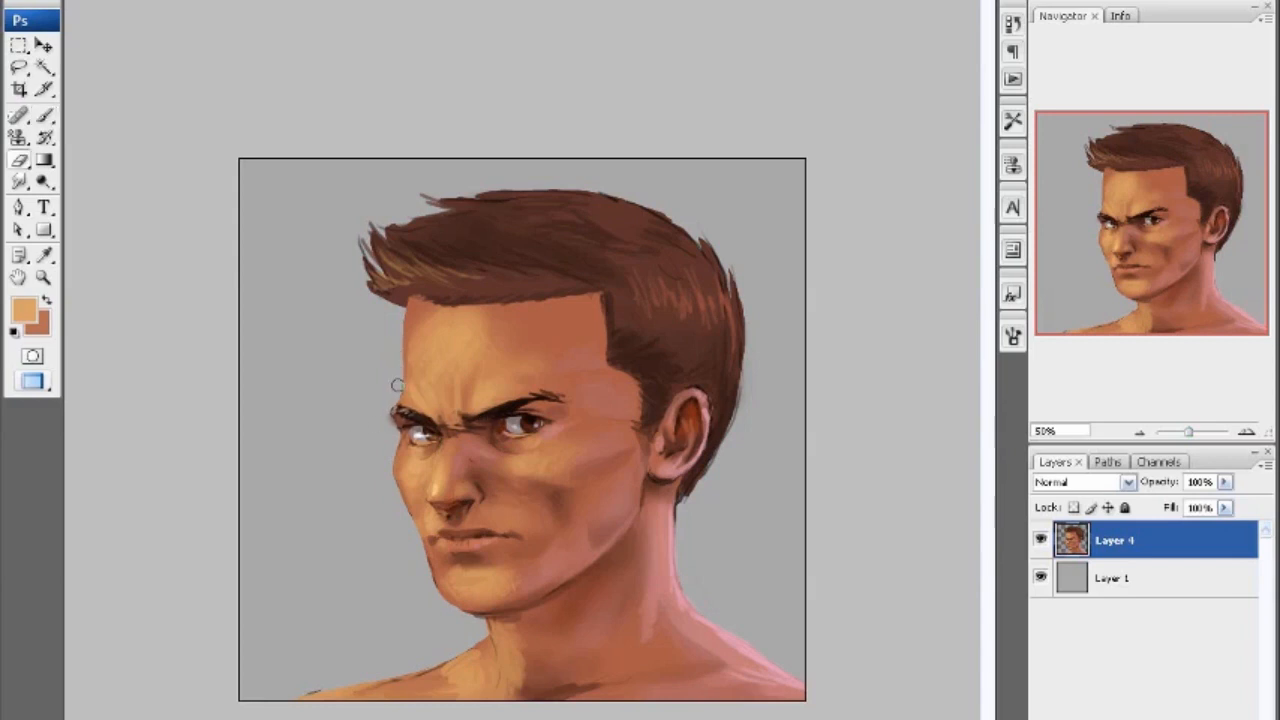
key("b")
left_click(400, 390, "alt")
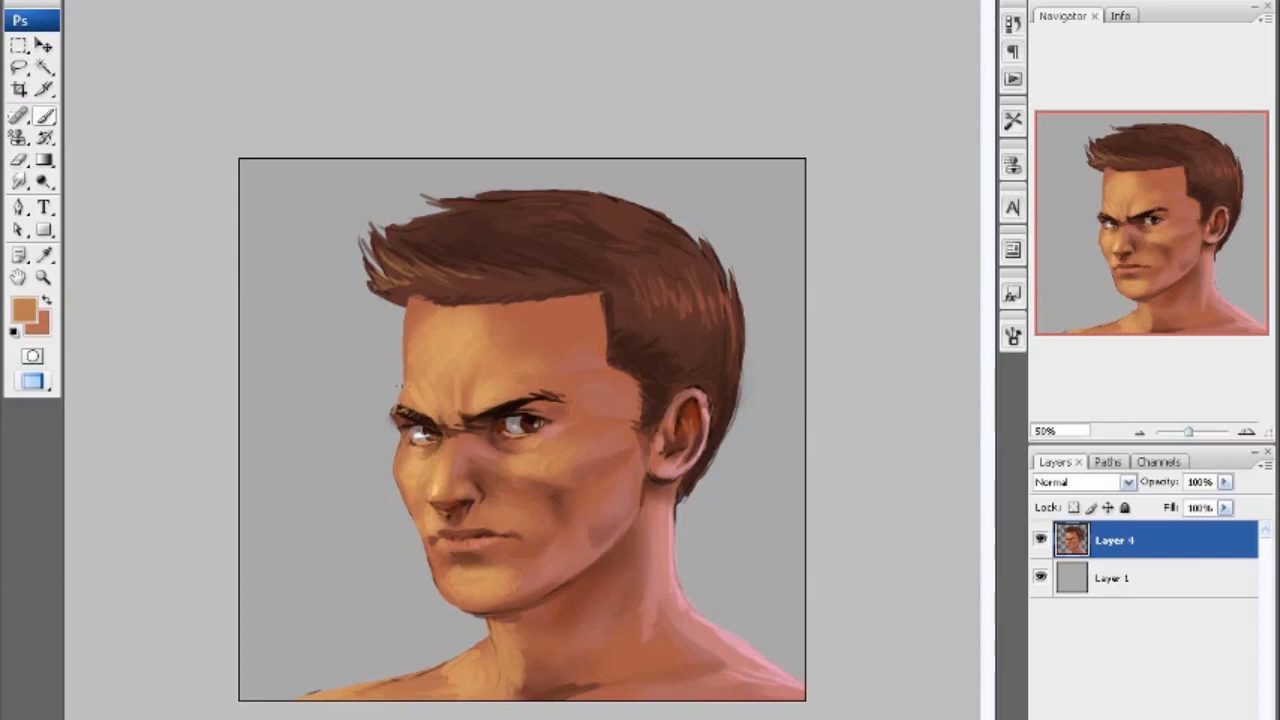
left_click(413, 389, "alt")
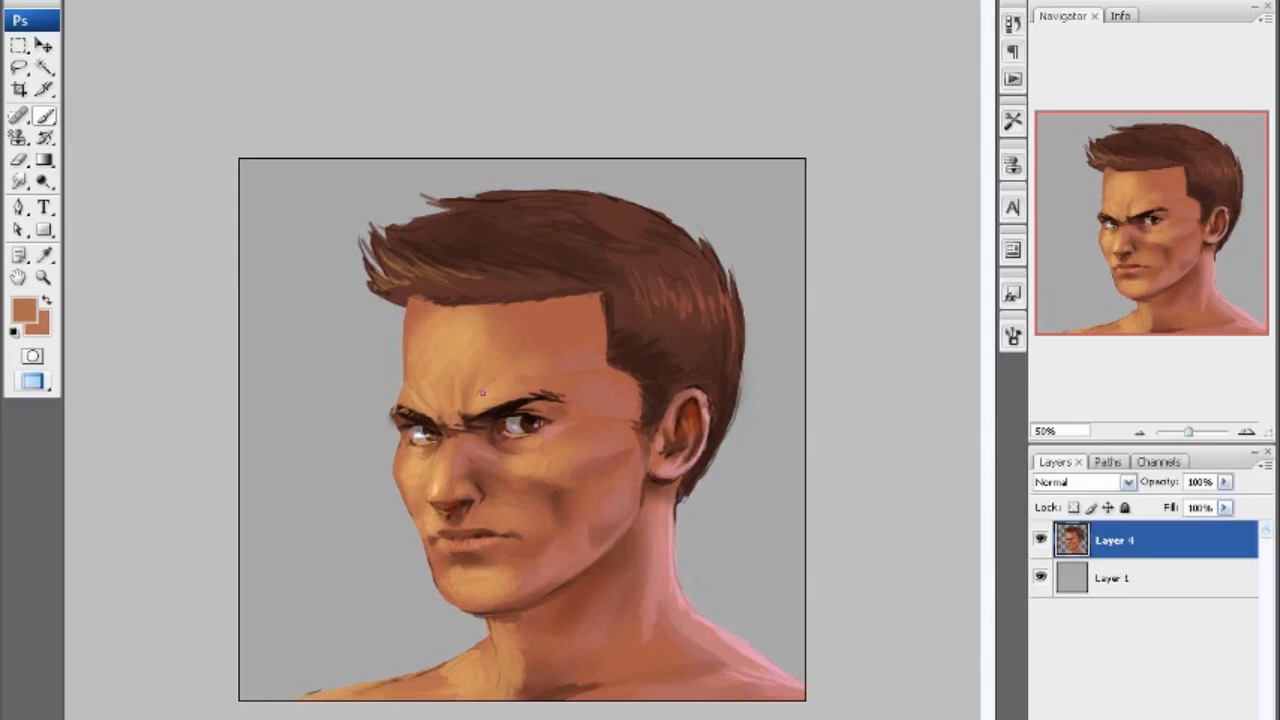
- Sample nearby tones and refine the shading of the nose, nostril, jaw and collarbone
left_click(475, 470, "alt")
left_click(474, 456, "alt")
left_click(461, 504, "alt")
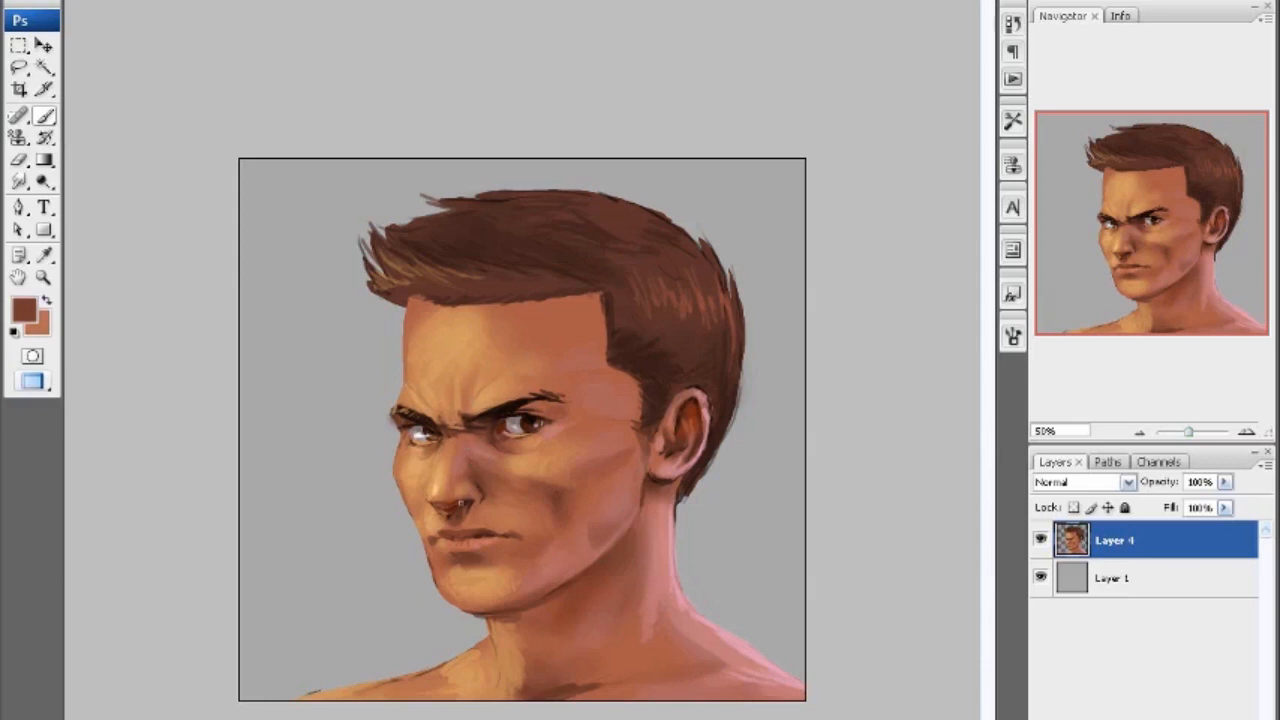
left_click(556, 590, "alt")
left_click(712, 455, "alt")
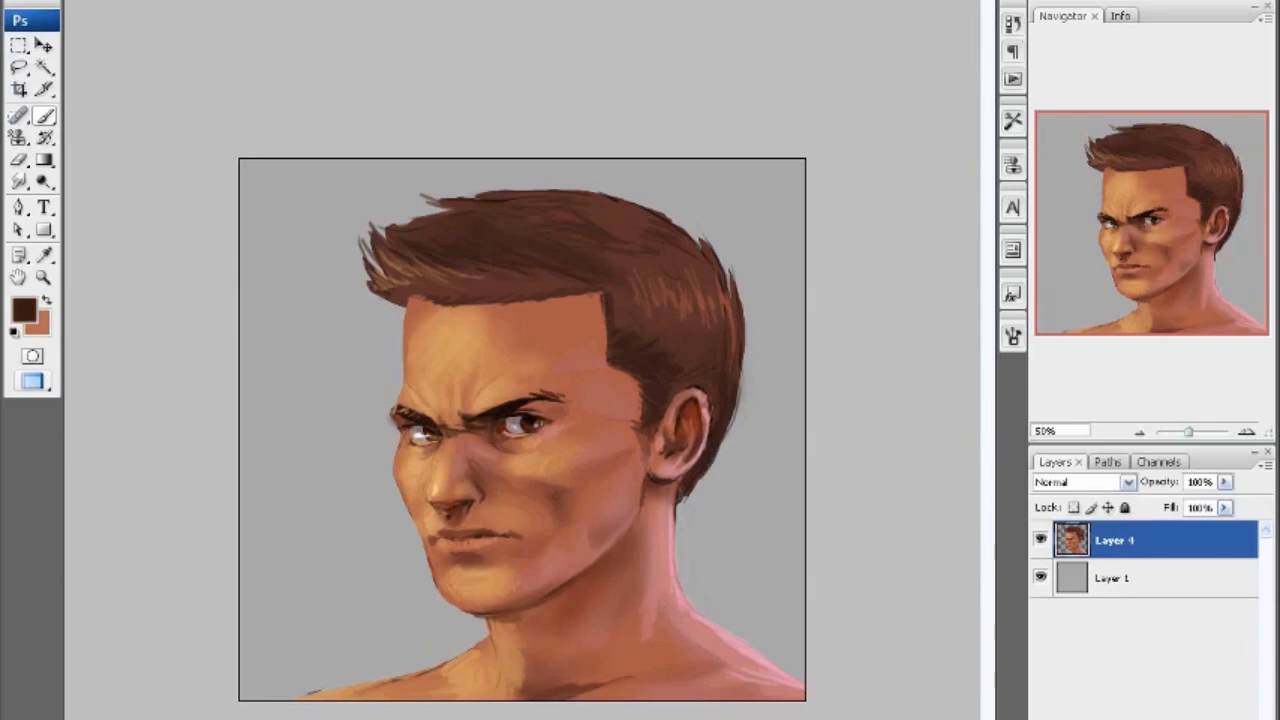
- Lasso the upper forehead below the hairline, paint a soft brown cast shadow inside the selection, and deselect
left_click(420, 300, "alt")
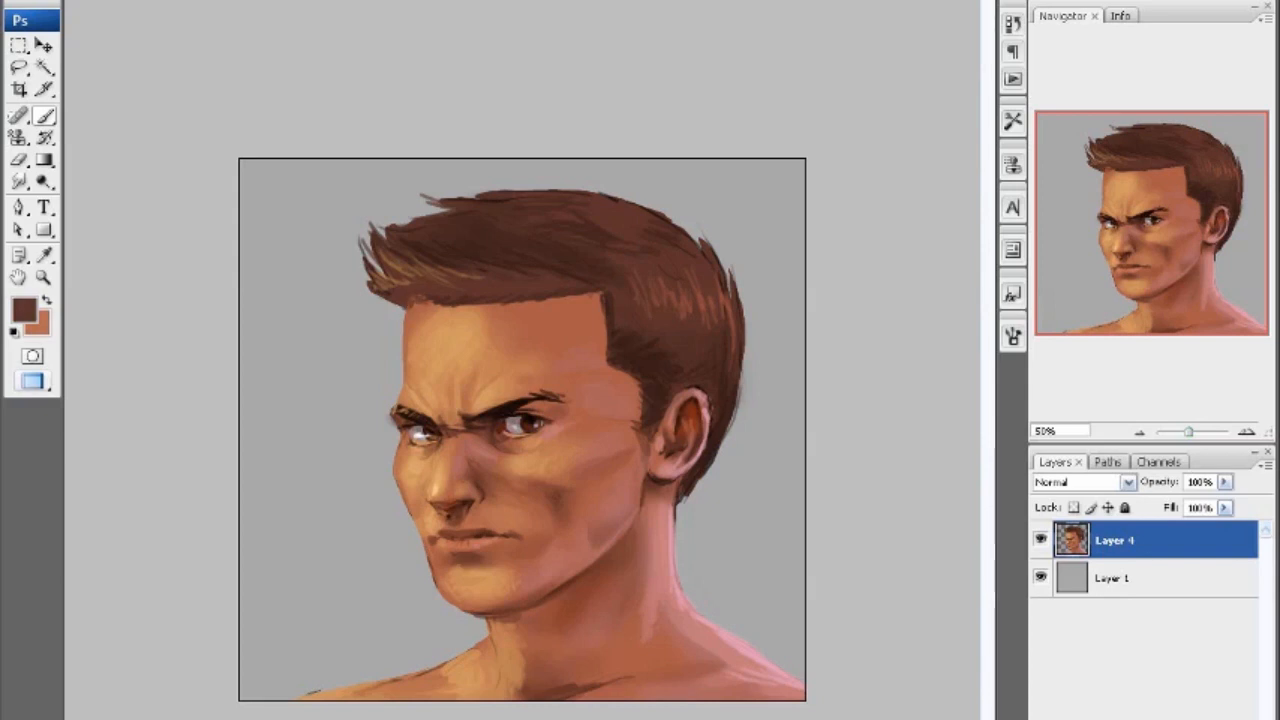
key("alt+bracketleft")
key("alt+bracketright")
key("l")
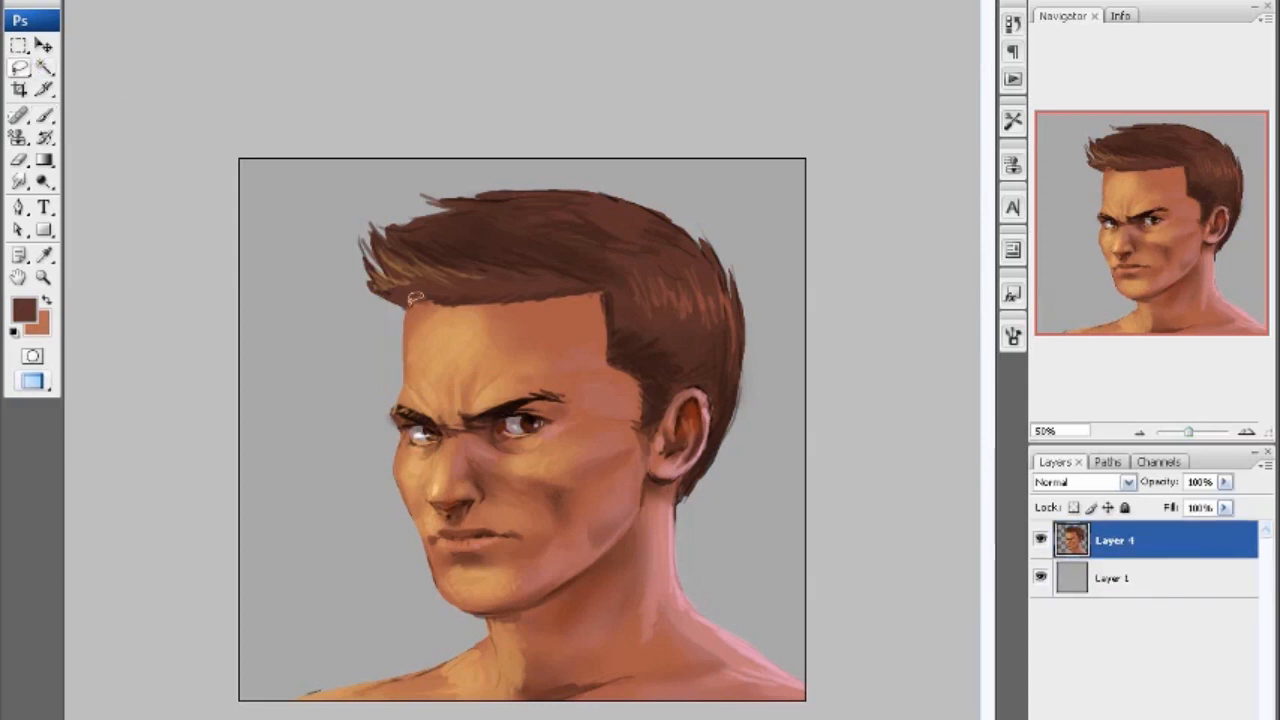
mouse_move(405, 306)
left_mouse_down()
mouse_move(555, 290)
mouse_move(607, 322)
mouse_move(558, 358)
mouse_move(406, 342)
left_mouse_up()
key("b")
left_click(98, 2)
double_click(140, 157)
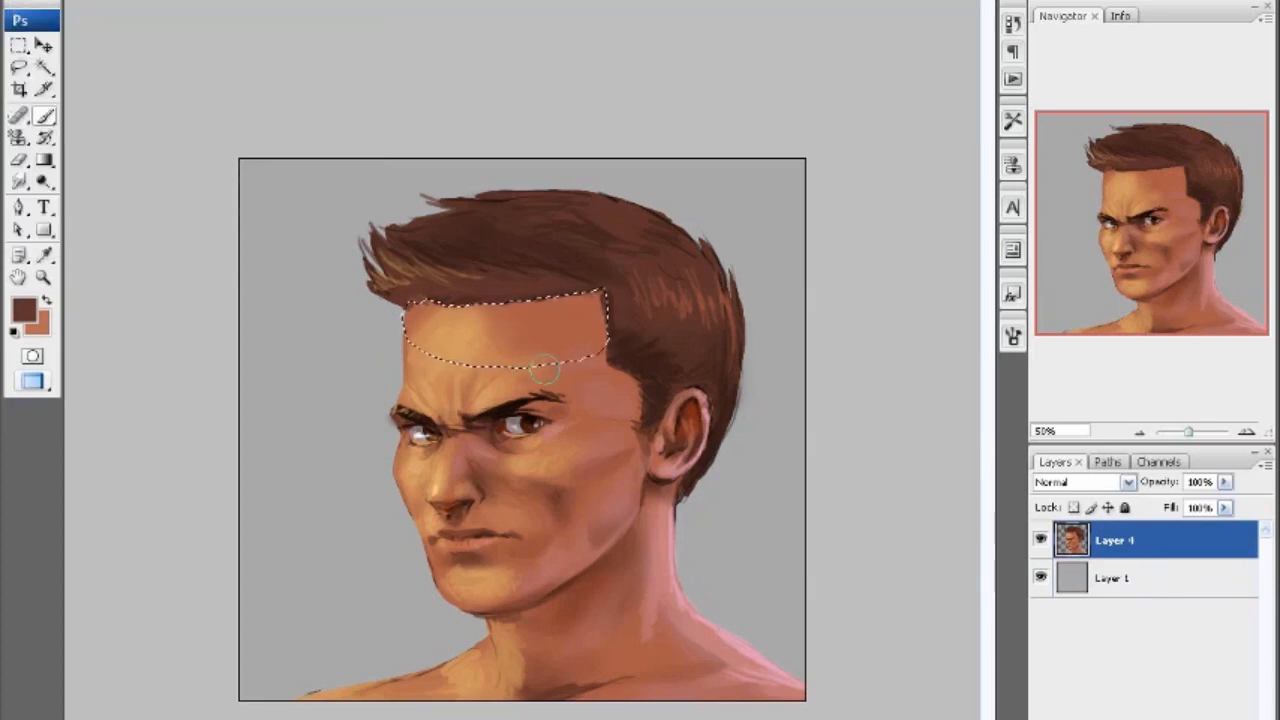
mouse_move(425, 290)
left_mouse_down()
mouse_move(589, 316)
mouse_move(469, 299)
left_mouse_up()
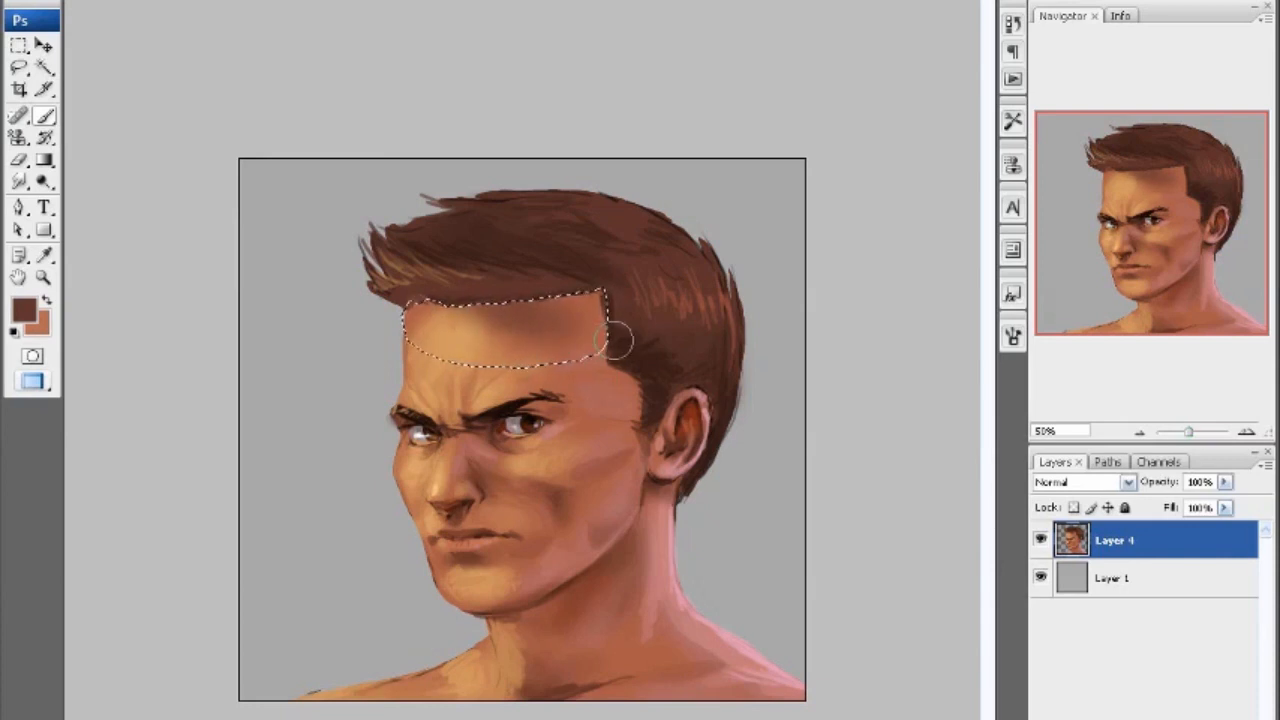
key("ctrl+d")
- Soften the hairline's edge over the forehead and temple with sampled brown and skin tones
key("ctrl+minus")
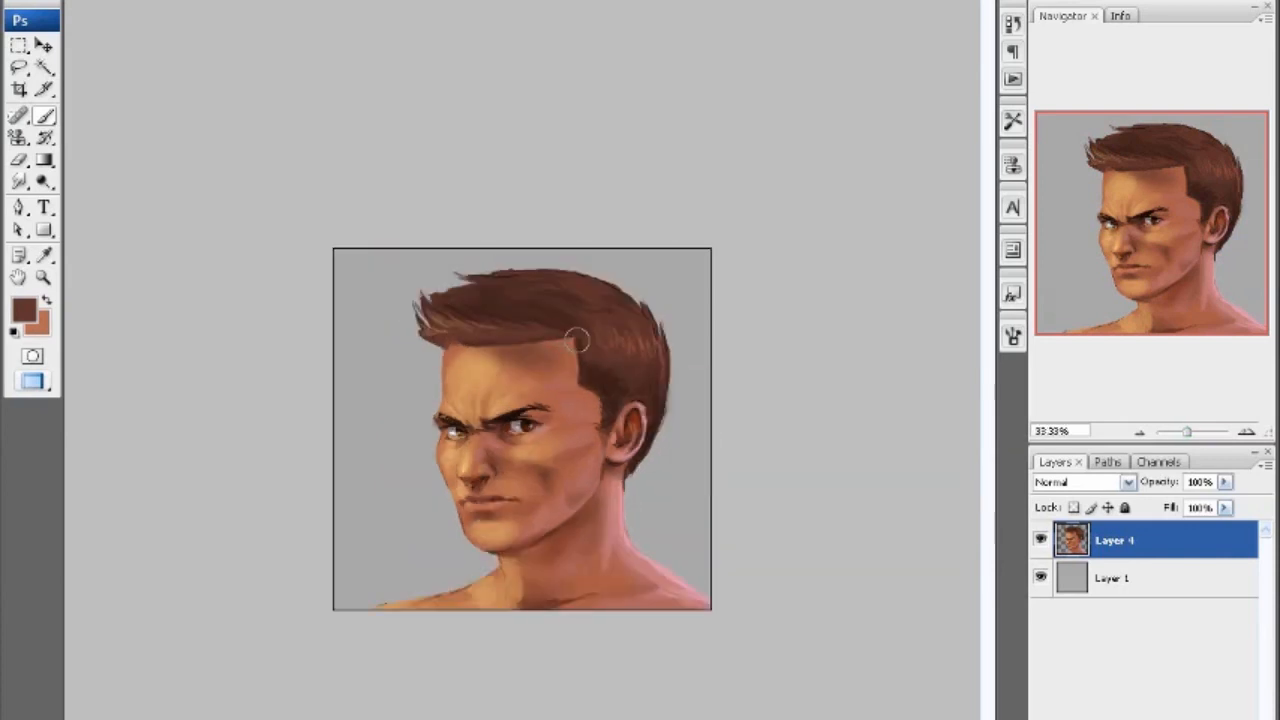
mouse_move(562, 340)
left_mouse_down()
mouse_move(576, 340)
mouse_move(543, 339)
left_mouse_up()
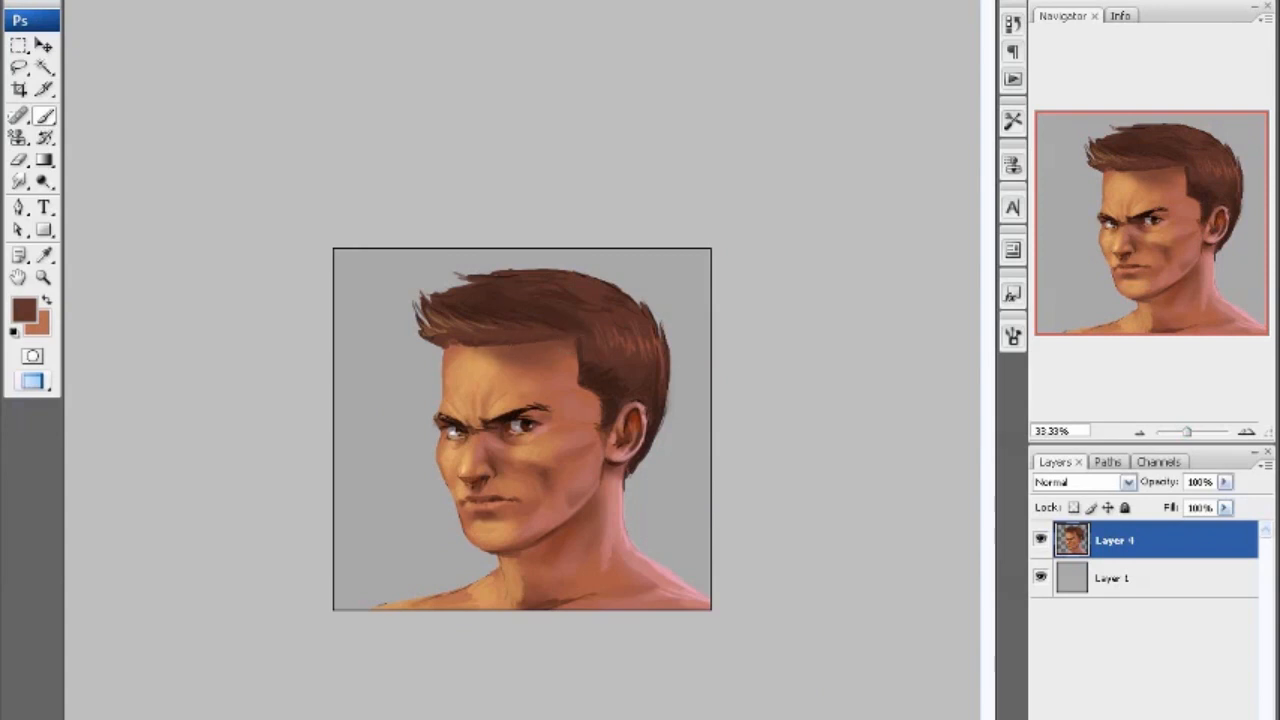
left_click(515, 356, "alt")
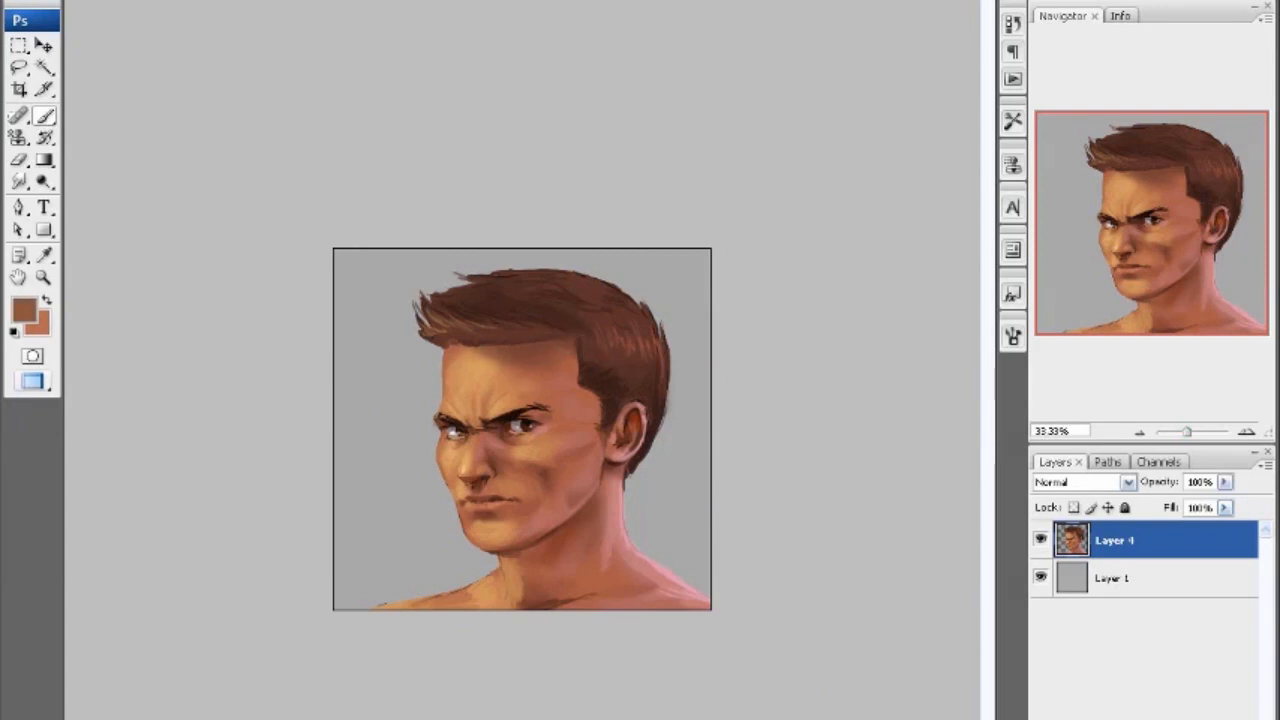
left_click(603, 404, "alt")
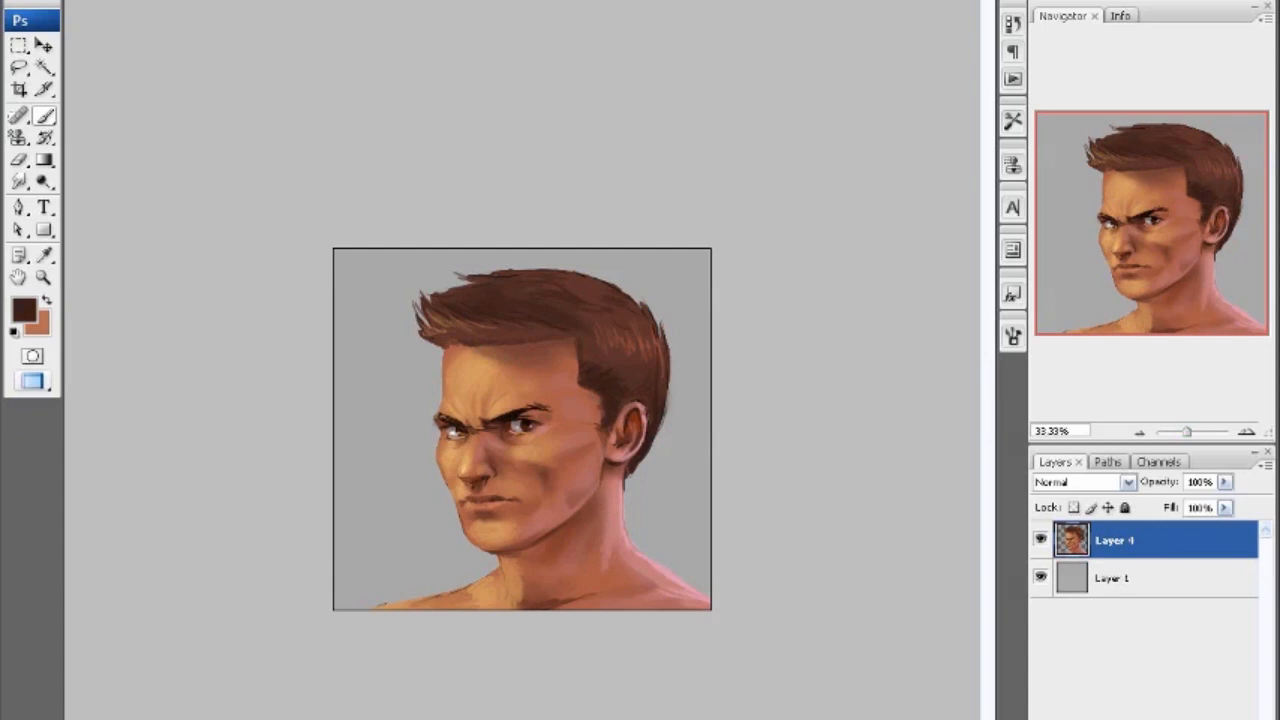
left_click(600, 401, "alt")
- Mix saturated reddish browns and enrich the iris of the near eye
key("ctrl+plus")
left_click(24, 310)
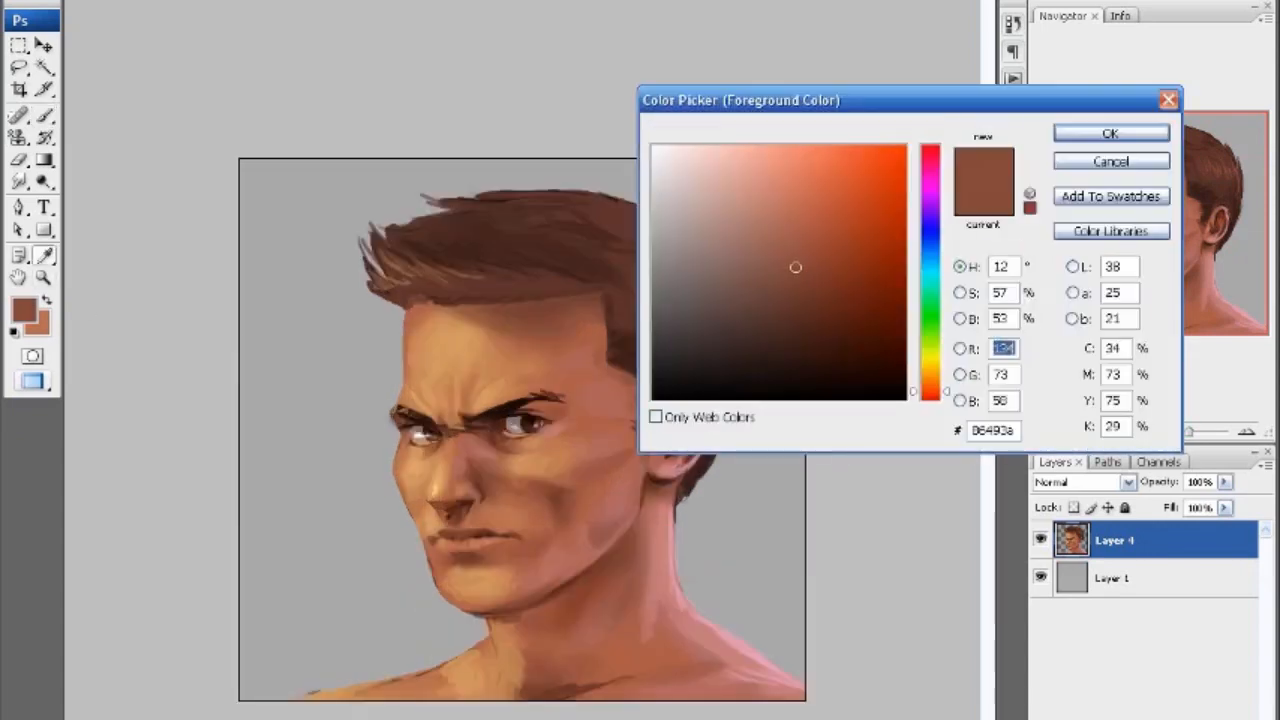
left_click(866, 311)
left_click(1111, 132)
left_click(78, 1)
key("Escape")
key("ctrl+plus")
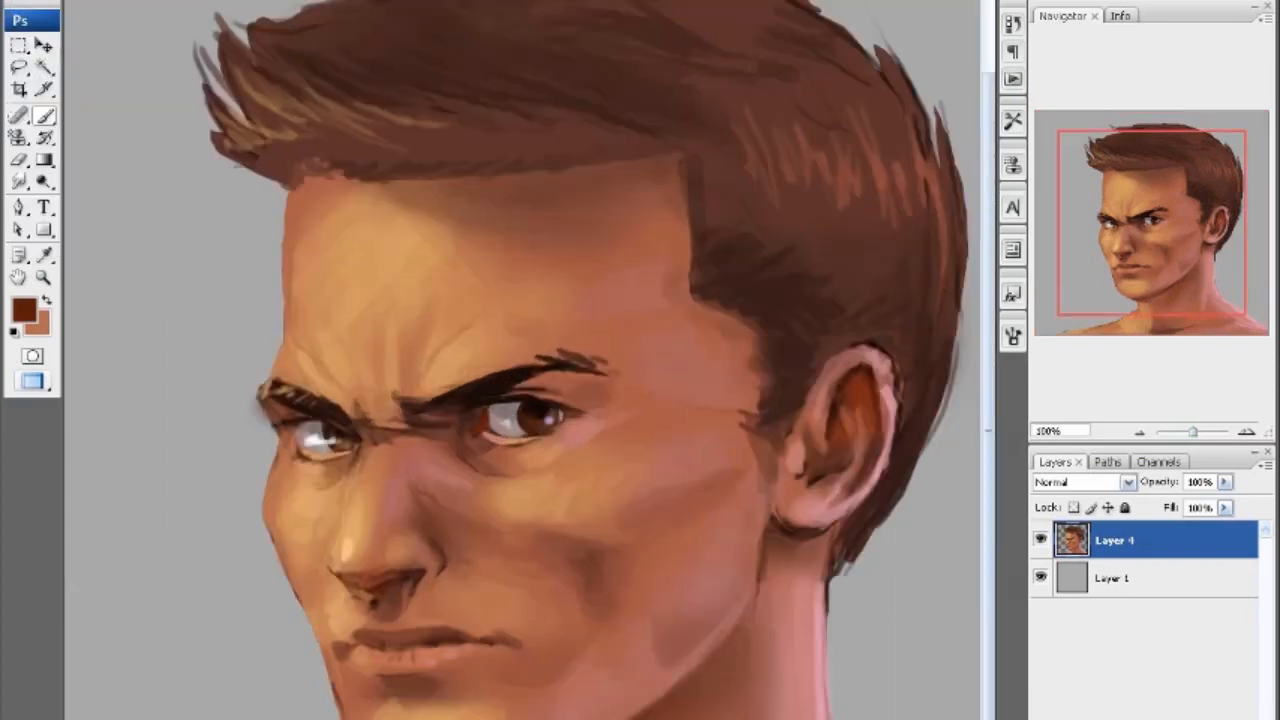
left_click(24, 310)
left_click(850, 327)
left_click(848, 277)
left_click(1111, 133)
- Mix a light orange tan followed by the pink #d58a93, and paint highlights on the lower lip
key("d")
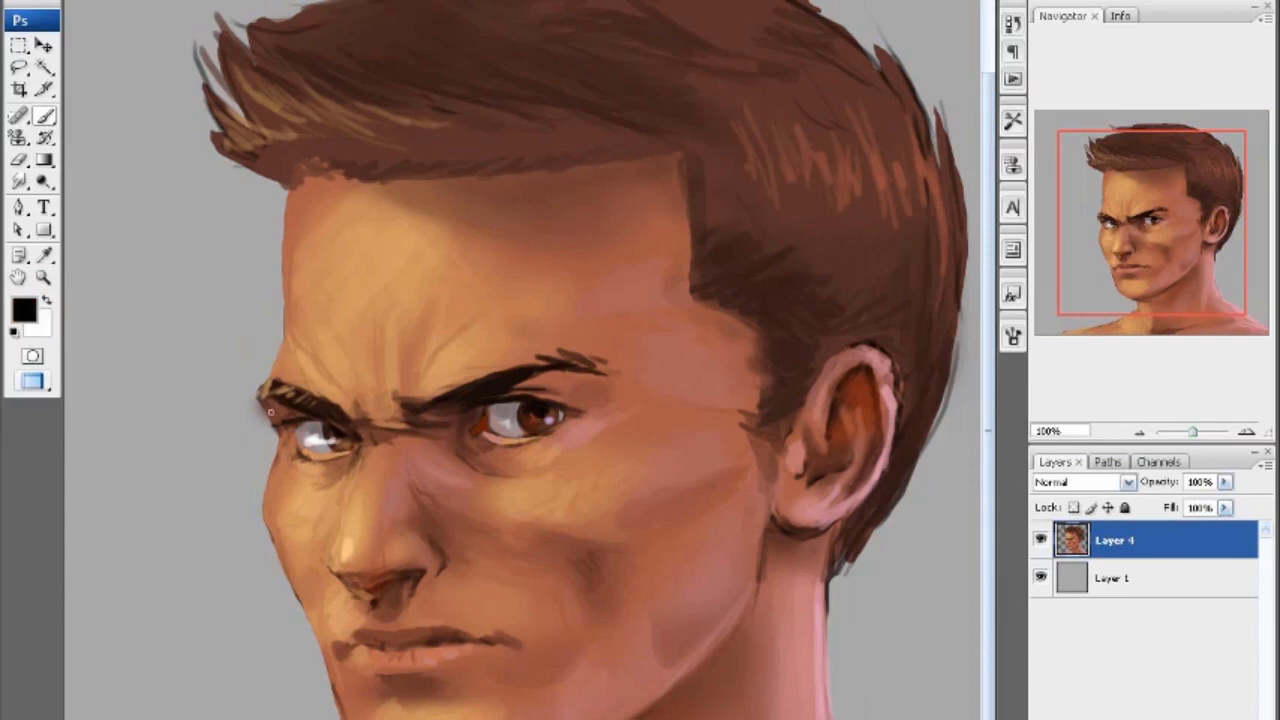
left_click(24, 310)
left_click(929, 380)
left_click(797, 187)
left_click(1111, 133)
key("ctrl+minus")
left_click(24, 310)
left_click_drag(650, 600, 714, 590)
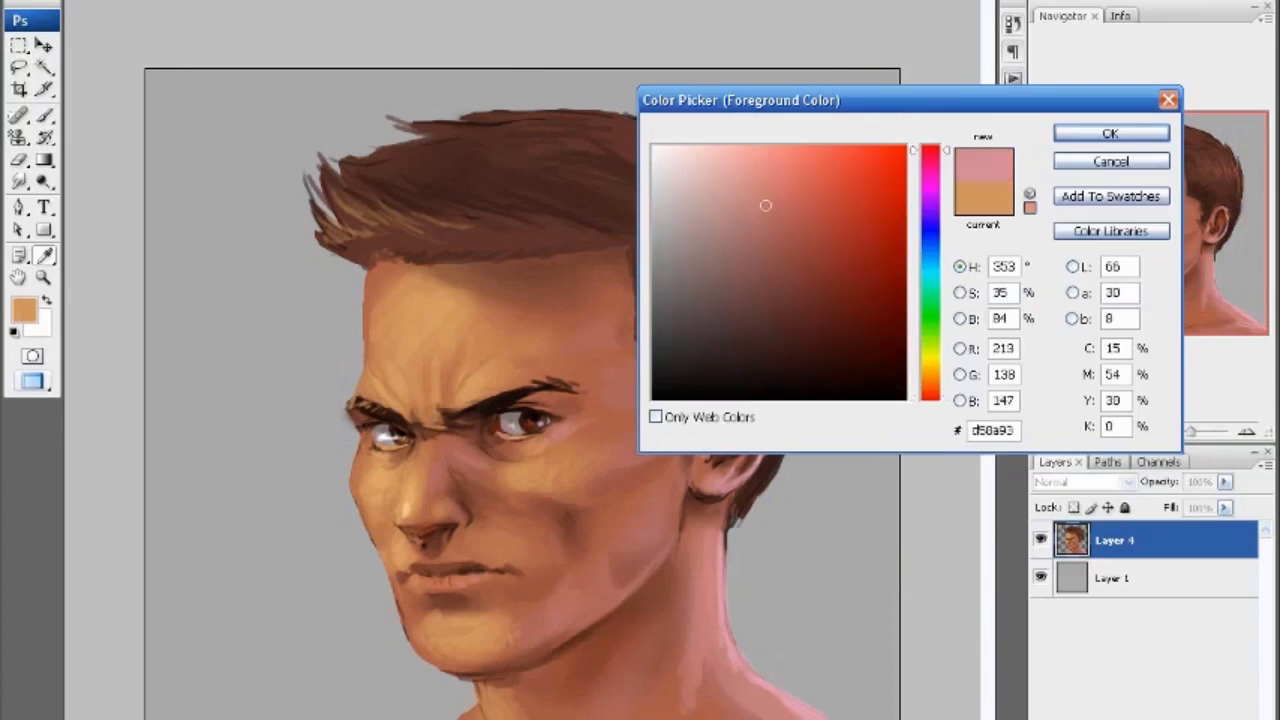
key("Return")
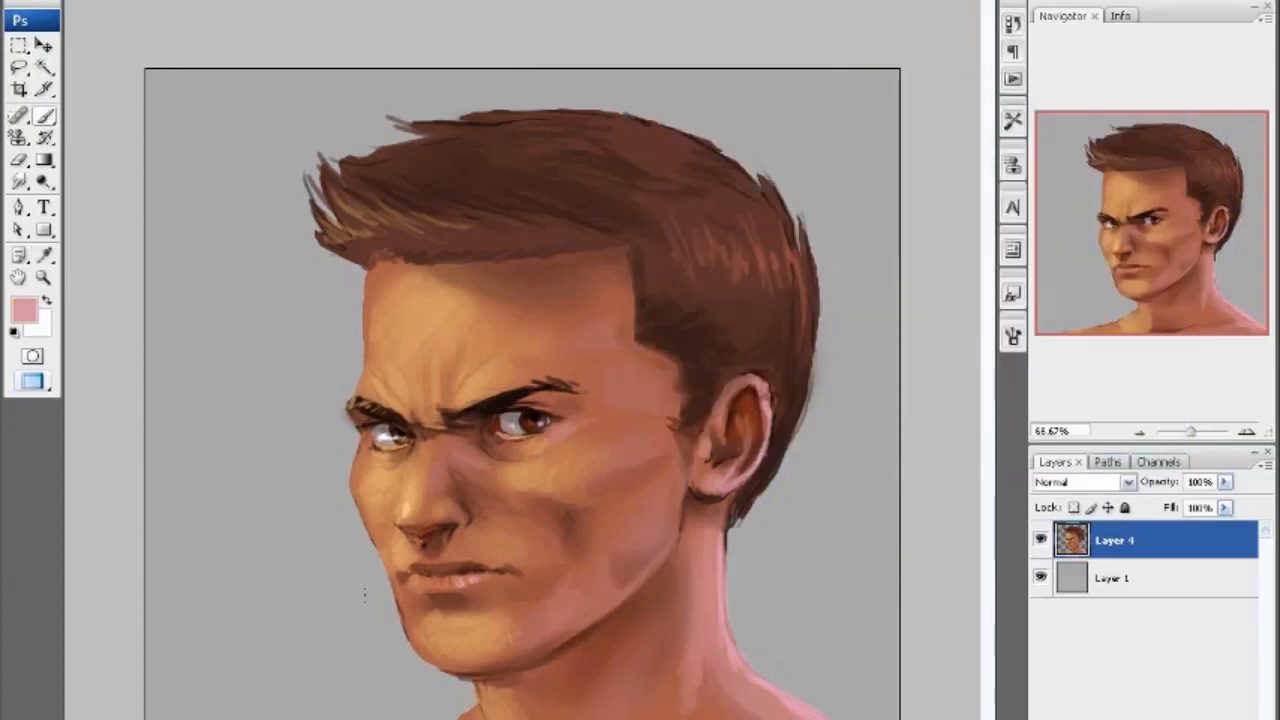
- Sample dark brown at the nostril and a cheek tone, and refine the crease around the nostril wing
key("ctrl+minus")
left_click(464, 508, "alt")
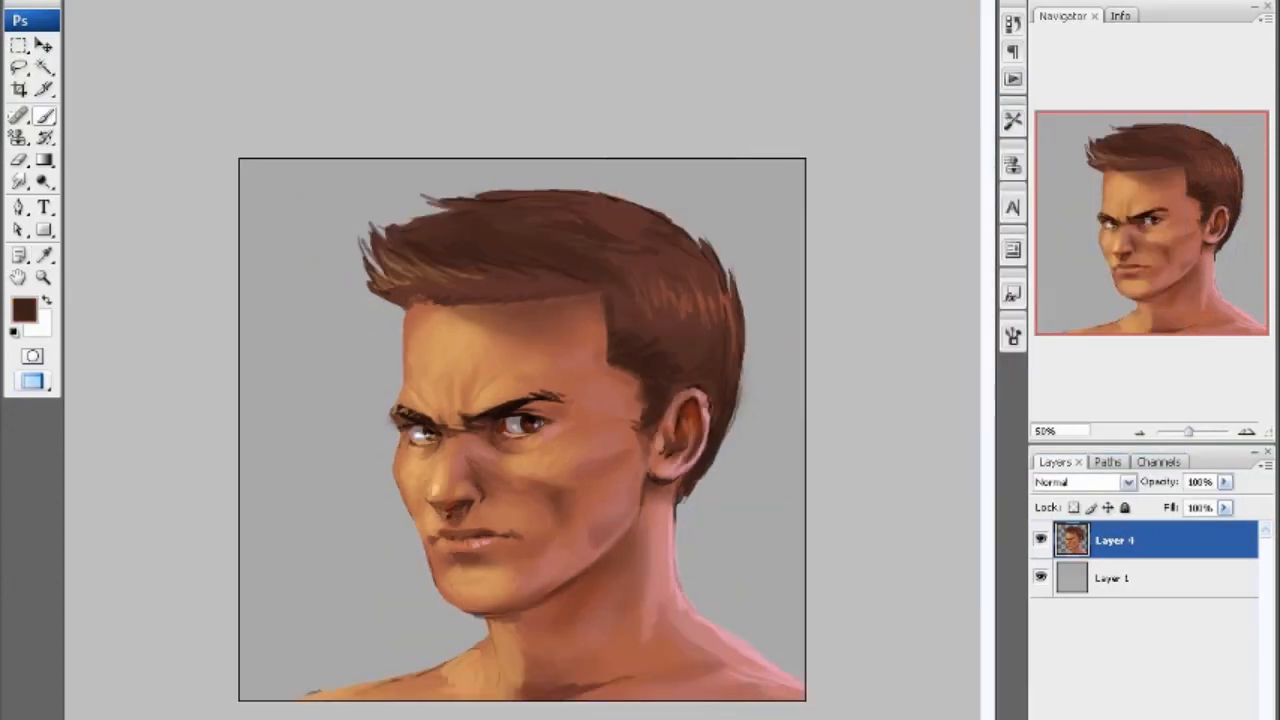
left_click(510, 510, "alt")
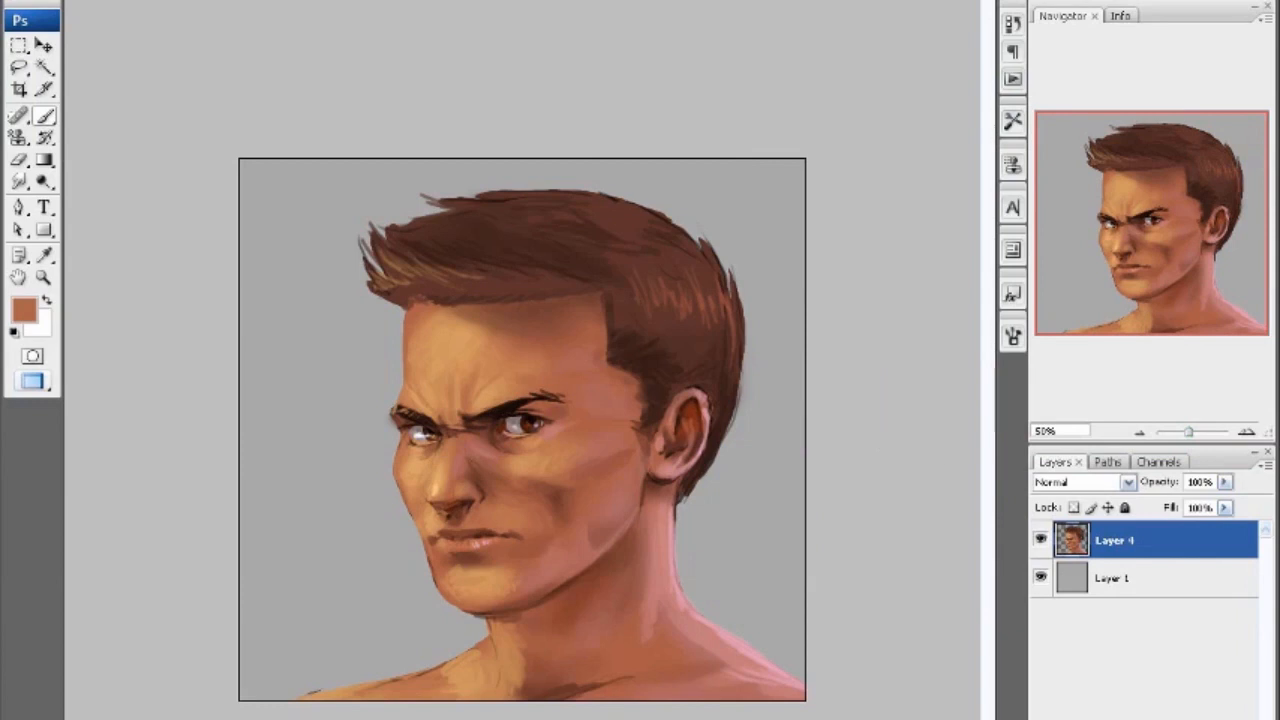
- Mix a saturated reddish brown and paint it into the inner ear to warm the shadow
right_click(152, 17)
left_click(25, 310)
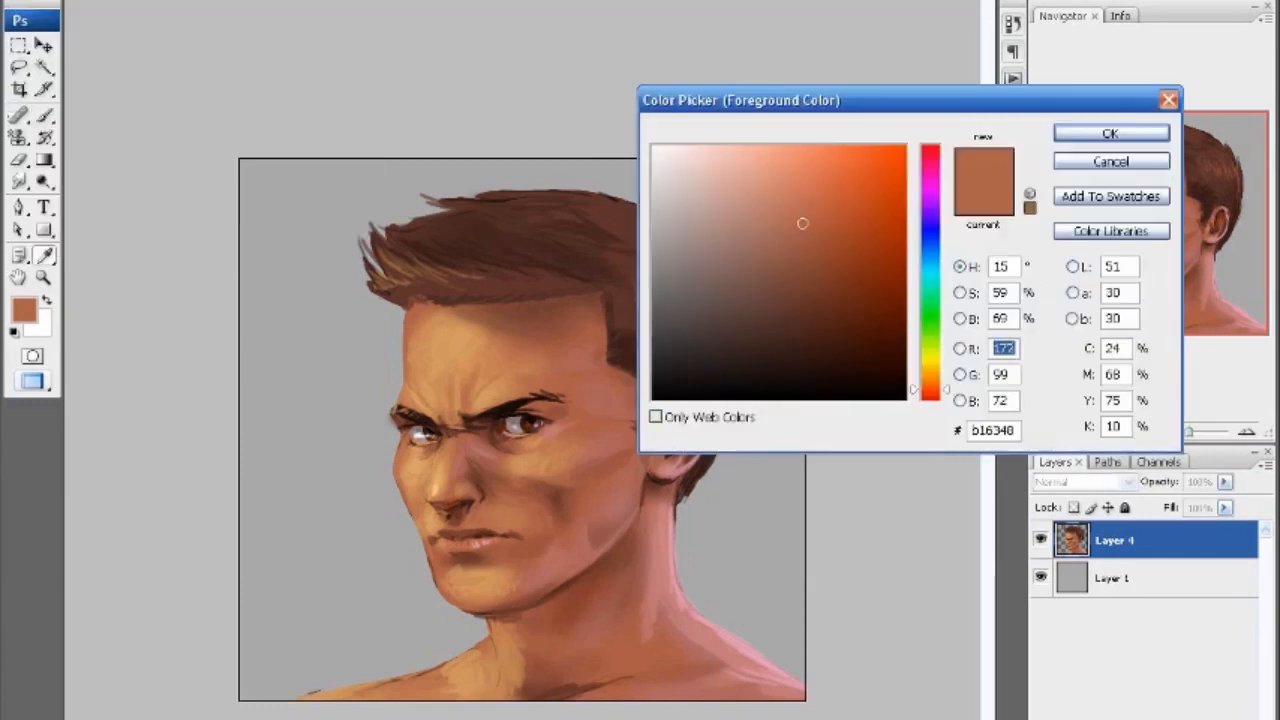
left_click_drag(860, 98, 857, 22)
left_click(854, 197)
left_click(1109, 57)
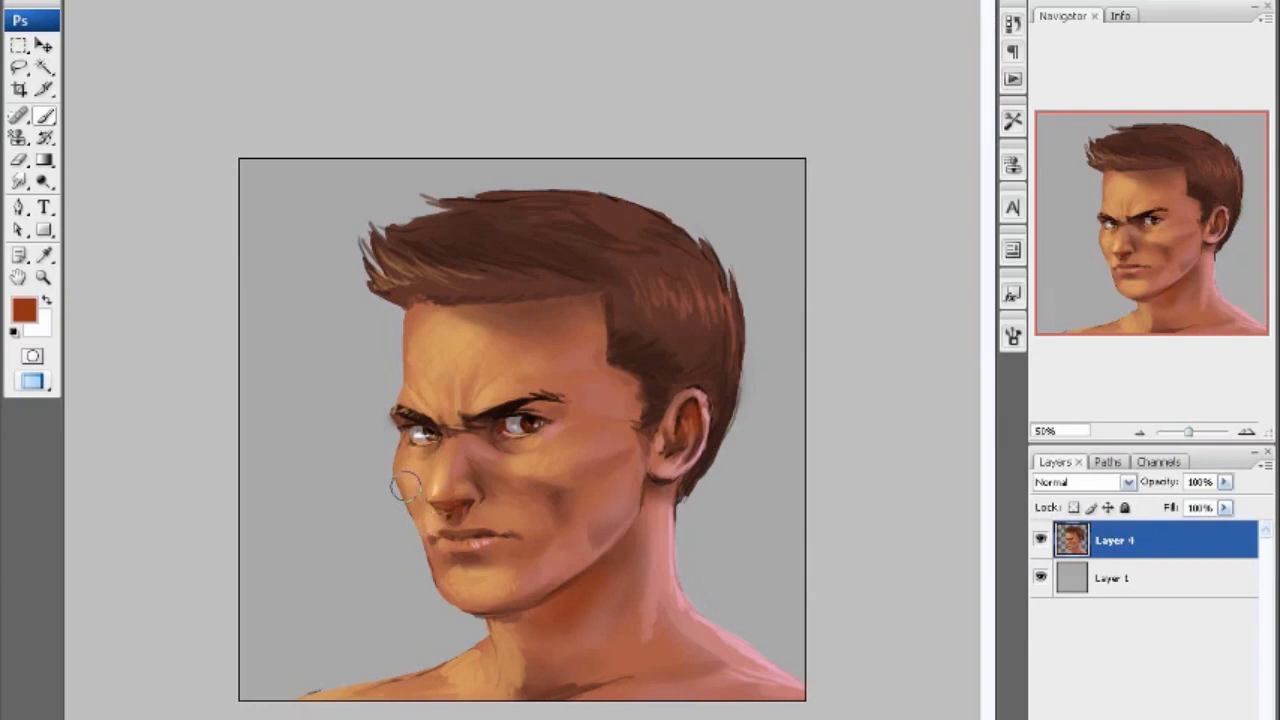
left_click_drag(684, 428, 696, 397)
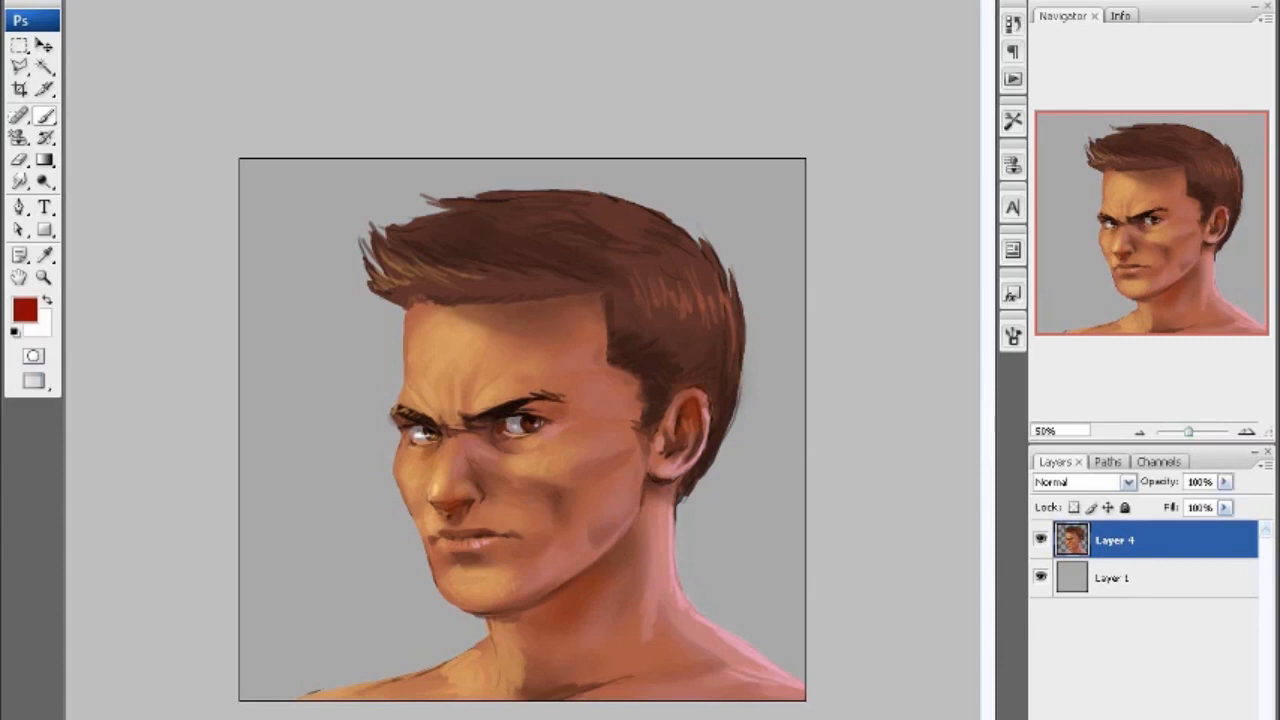
- Mix a dark brown, switch the brush preset, and repaint the fringe's lower edge over the forehead with sampled hair browns
left_click(25, 310)
left_click(590, 235)
left_click(1108, 57)
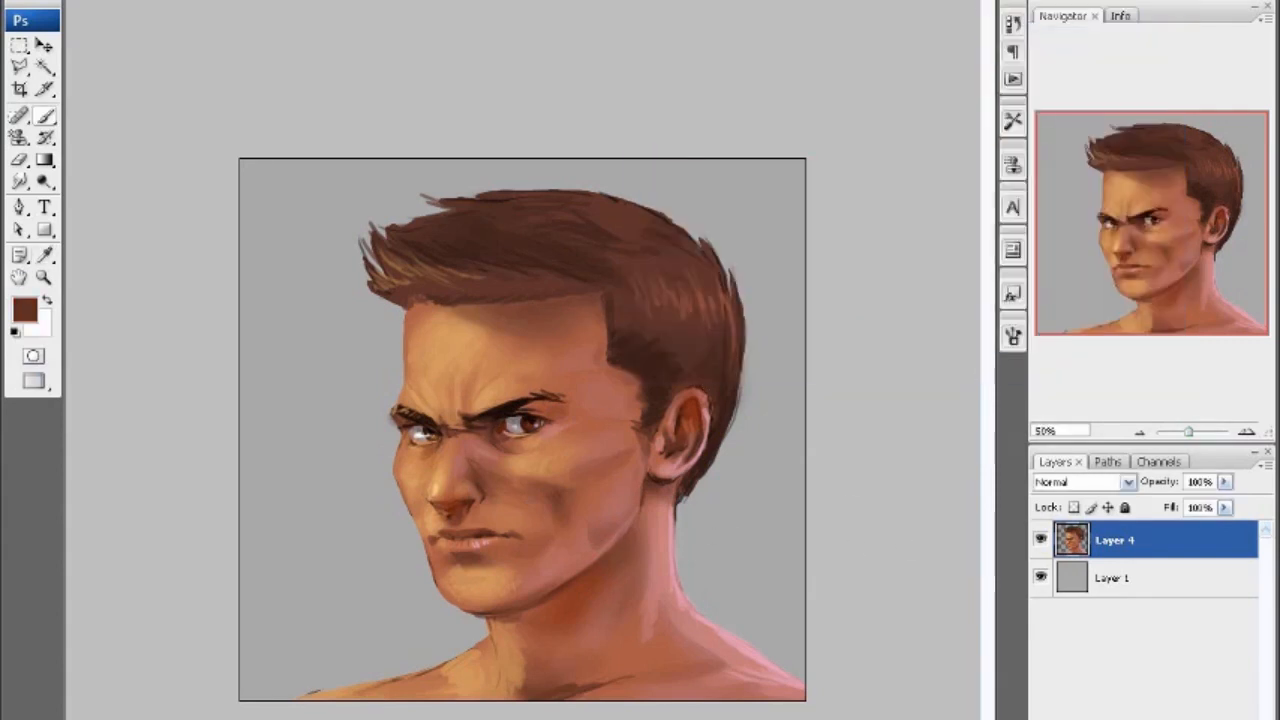
left_click(95, 2)
double_click(198, 127)
left_click_drag(430, 307, 394, 312)
left_click(394, 296, "alt")
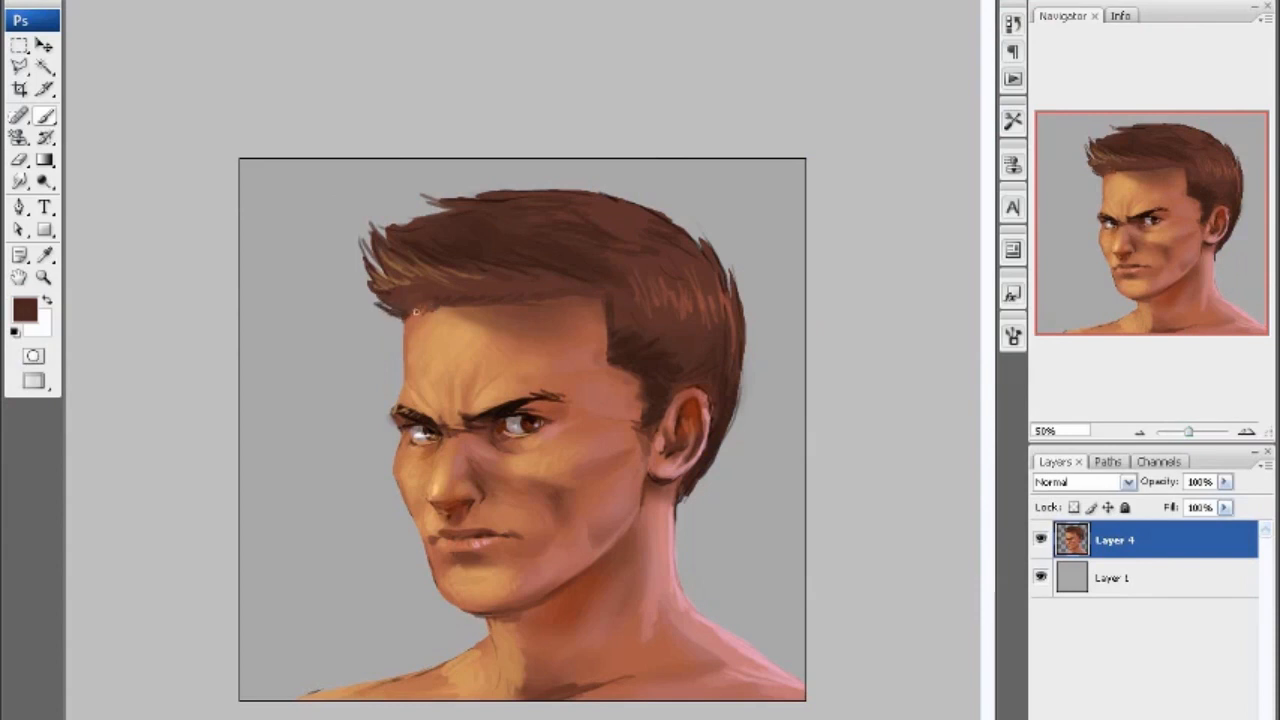
left_click(410, 298, "alt")
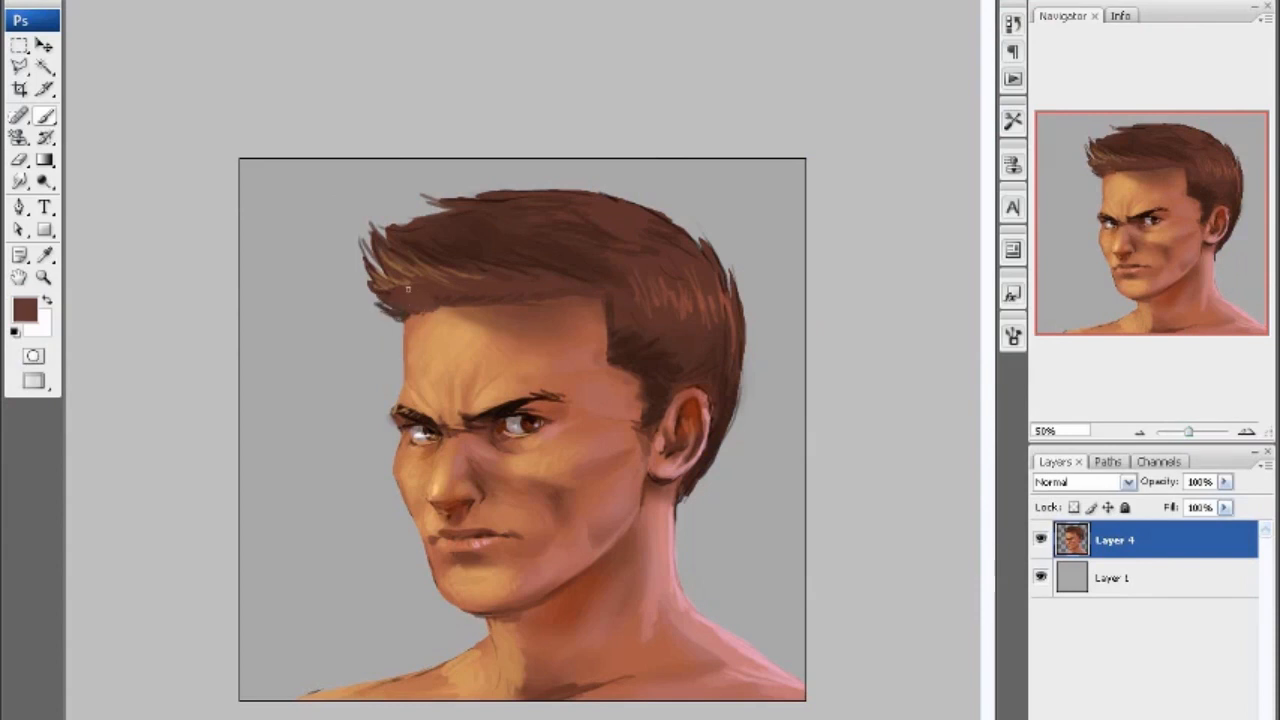
left_click(453, 281, "alt")
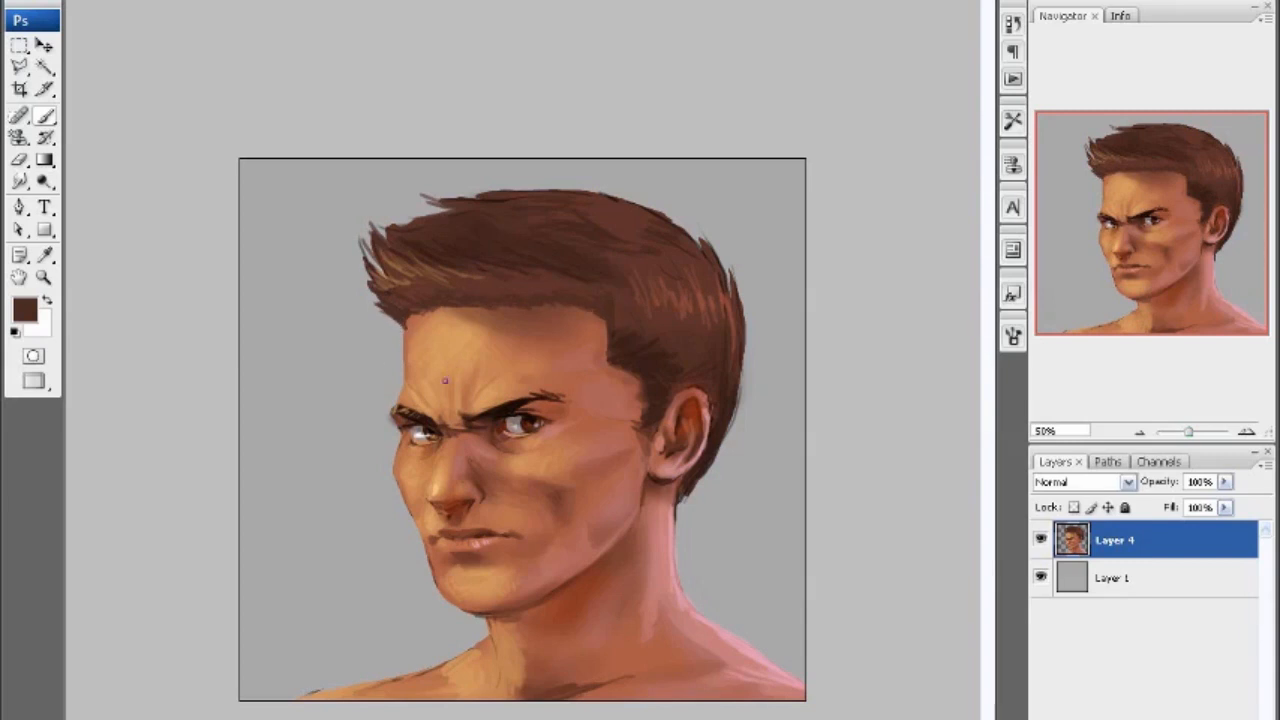
- Sample a darker brown from the hair and add fine dark strands along the hairline above the forehead
key("l")
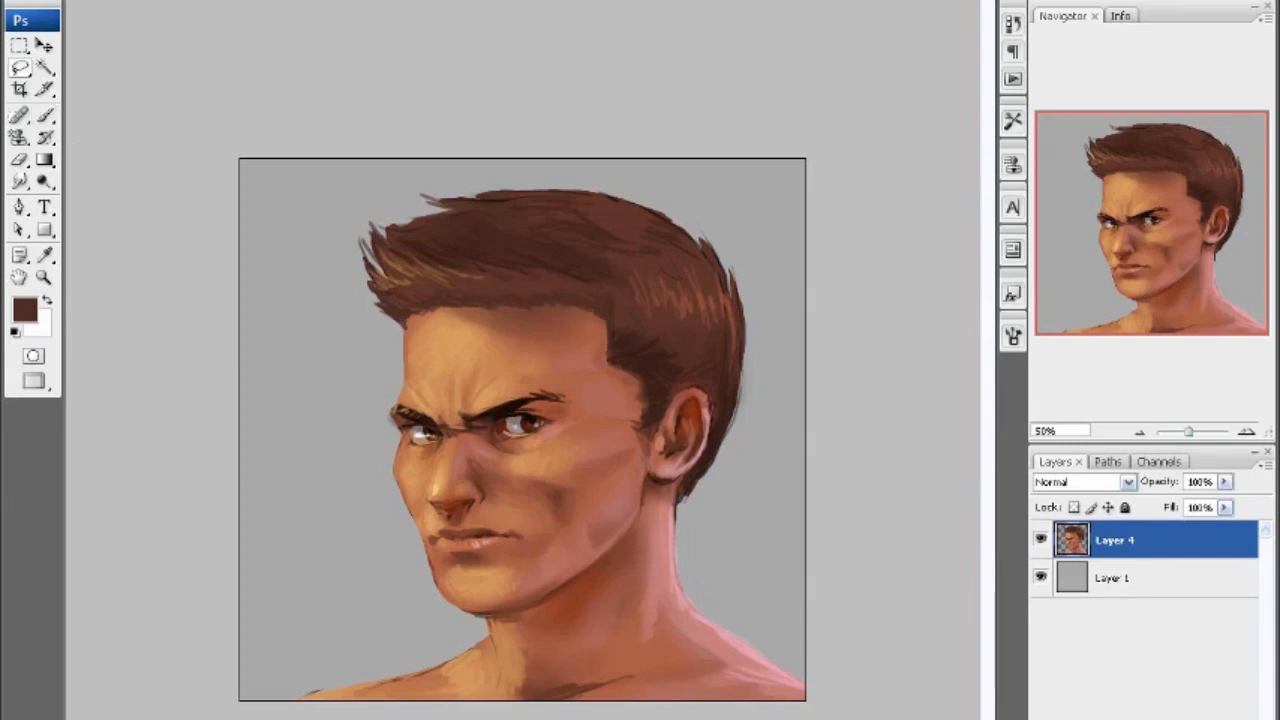
key("b")
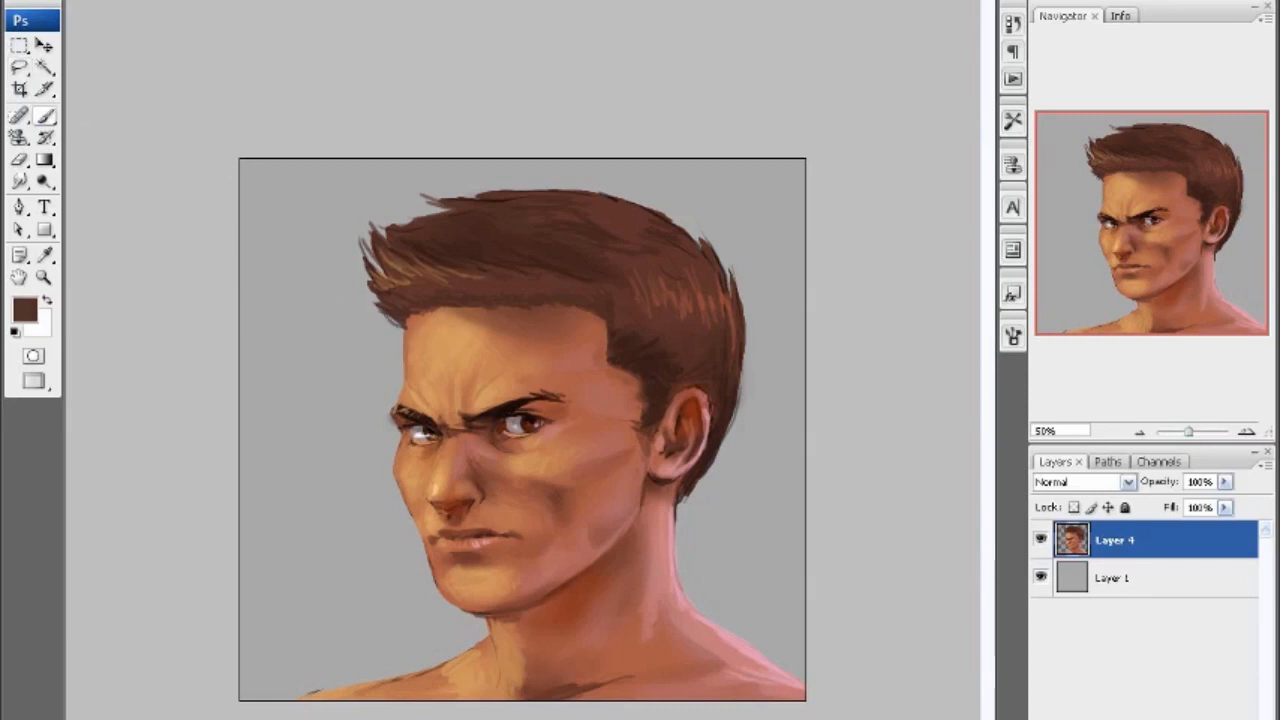
left_click(561, 282, "alt")
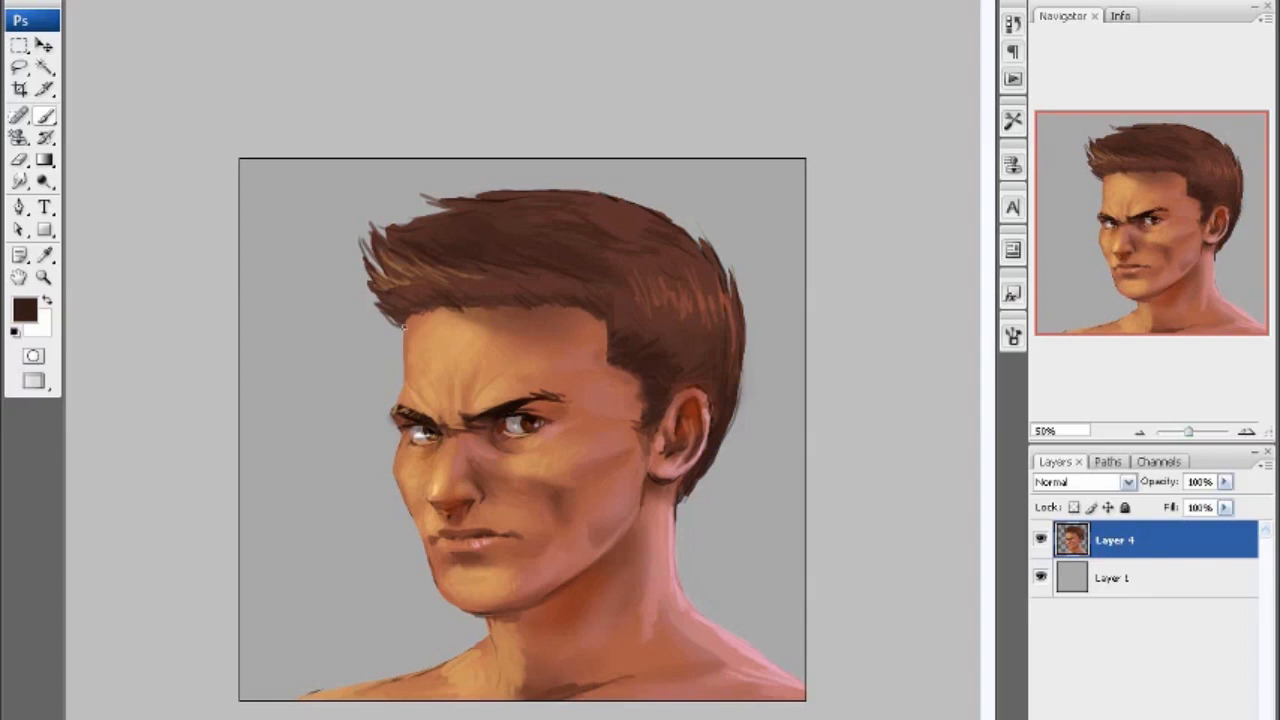
key("l")
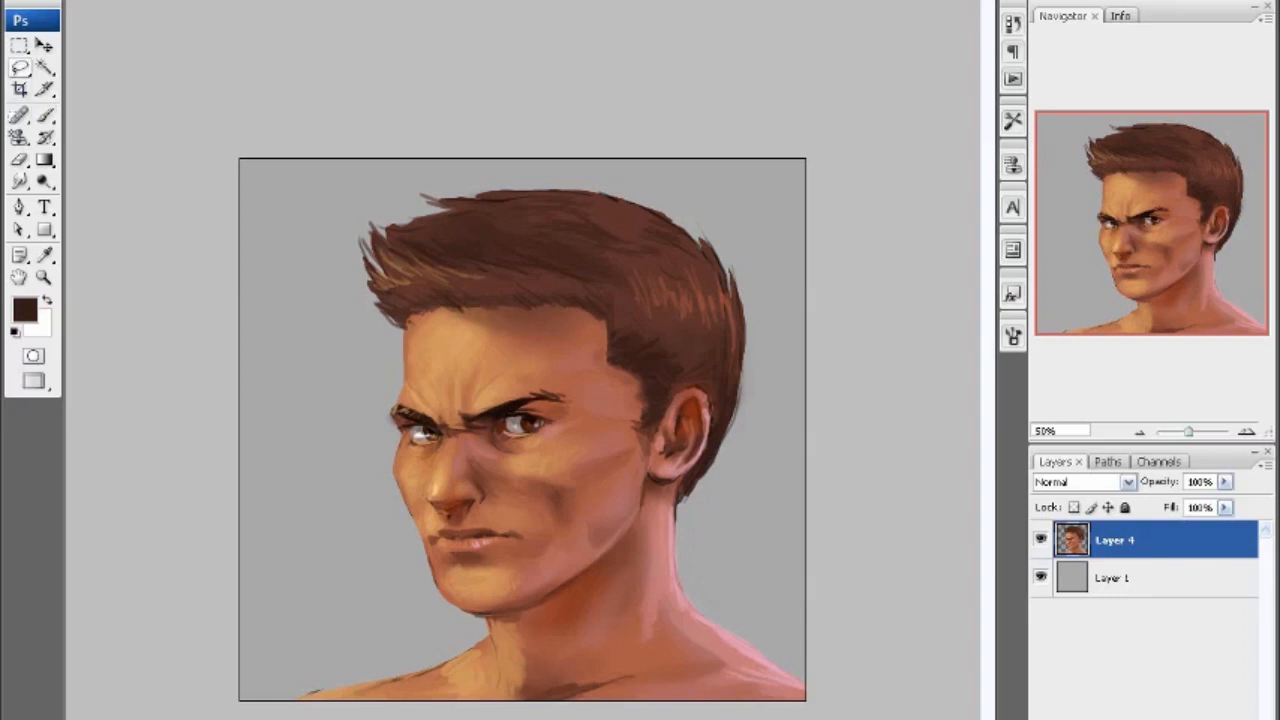
key("b")
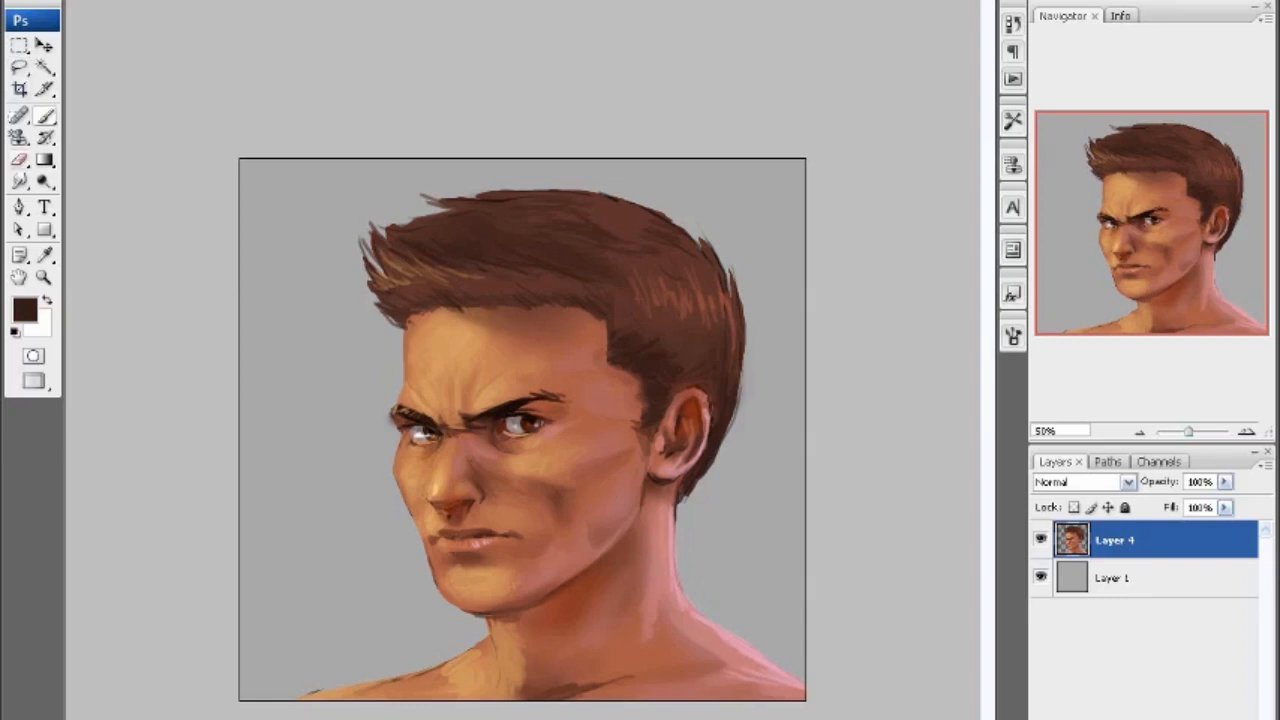
key("e")
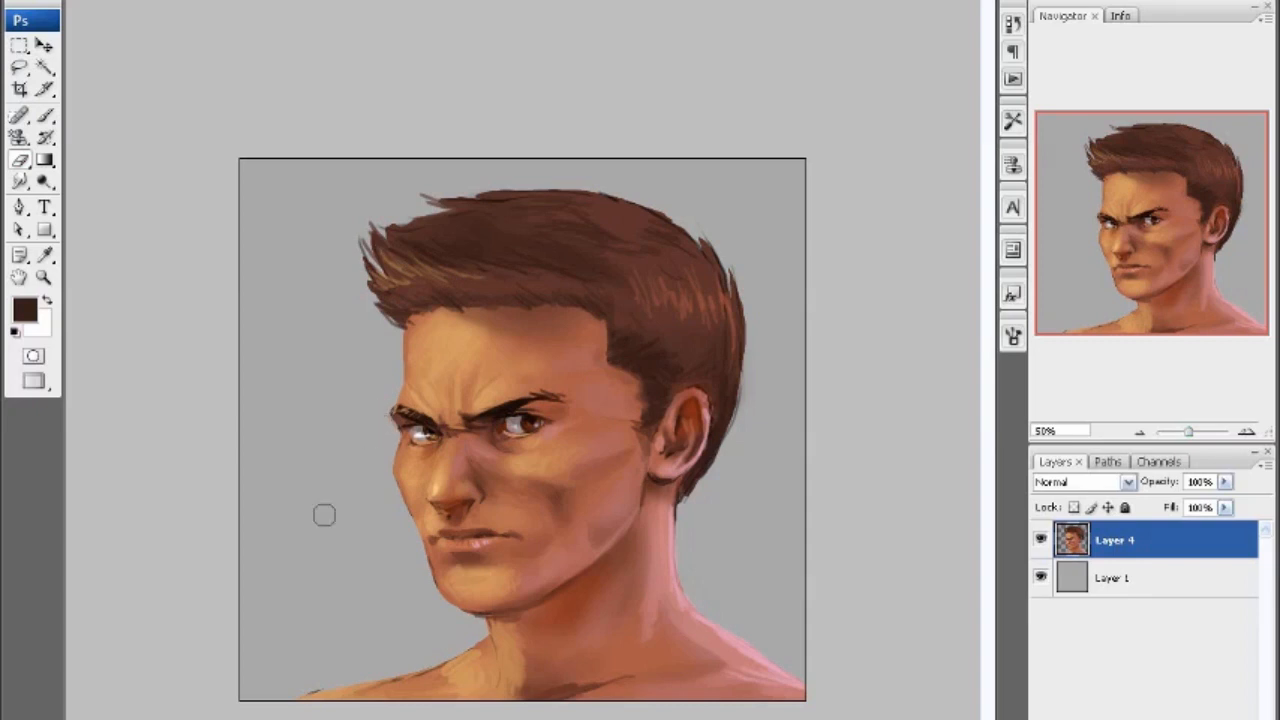
- Add an empty layer beneath the portrait layer and choose a soft brush preset for the background
key("b")
key("alt+bracketleft")
key("ctrl+shift+alt+n")
key("ctrl+minus")
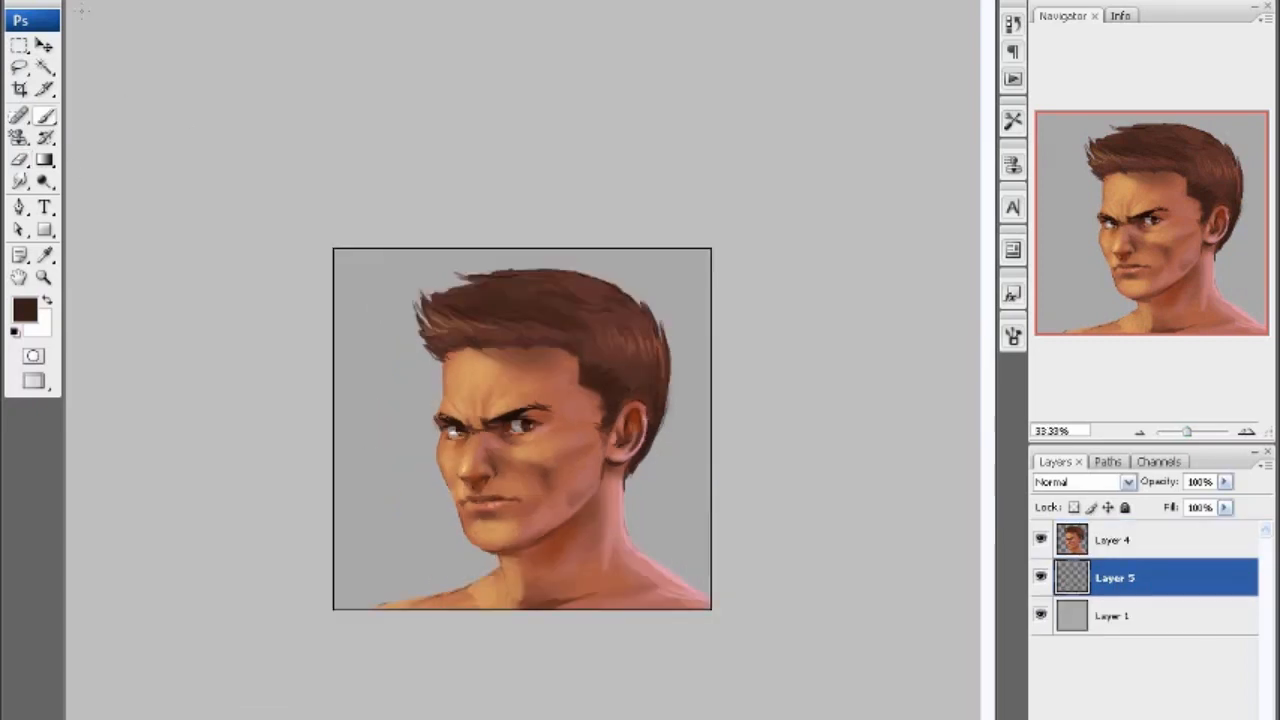
left_click(80, 2)
left_click(220, 124)
left_click_drag(36, 18, 121, 18)
key("Return")
- Mix a dark slate blue and paint broad soft strokes on the background behind the head with an enlarged brush
left_click(25, 310)
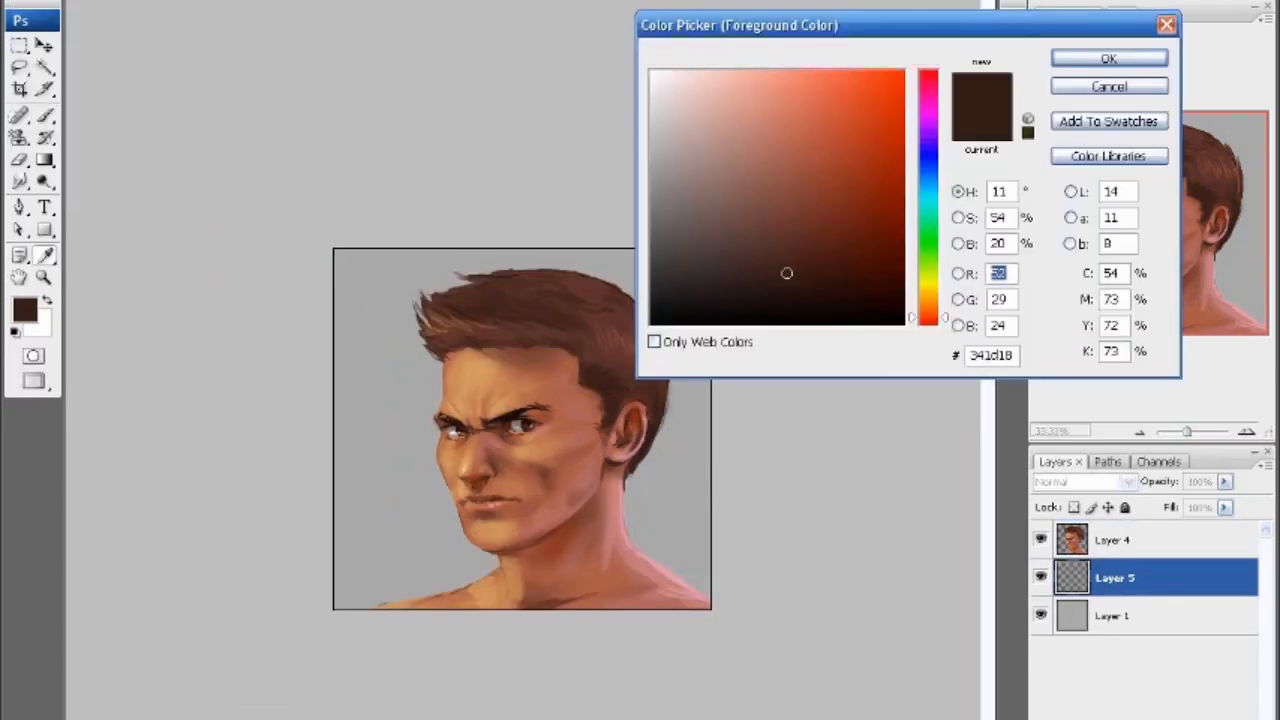
left_click(928, 172)
left_click_drag(809, 271, 762, 265)
key("Return")
key("bracketright")
key("bracketright")
key("bracketright")
key("bracketright")
key("bracketright")
key("bracketright")
key("bracketright")
key("bracketright")
key("bracketright")
key("bracketright")
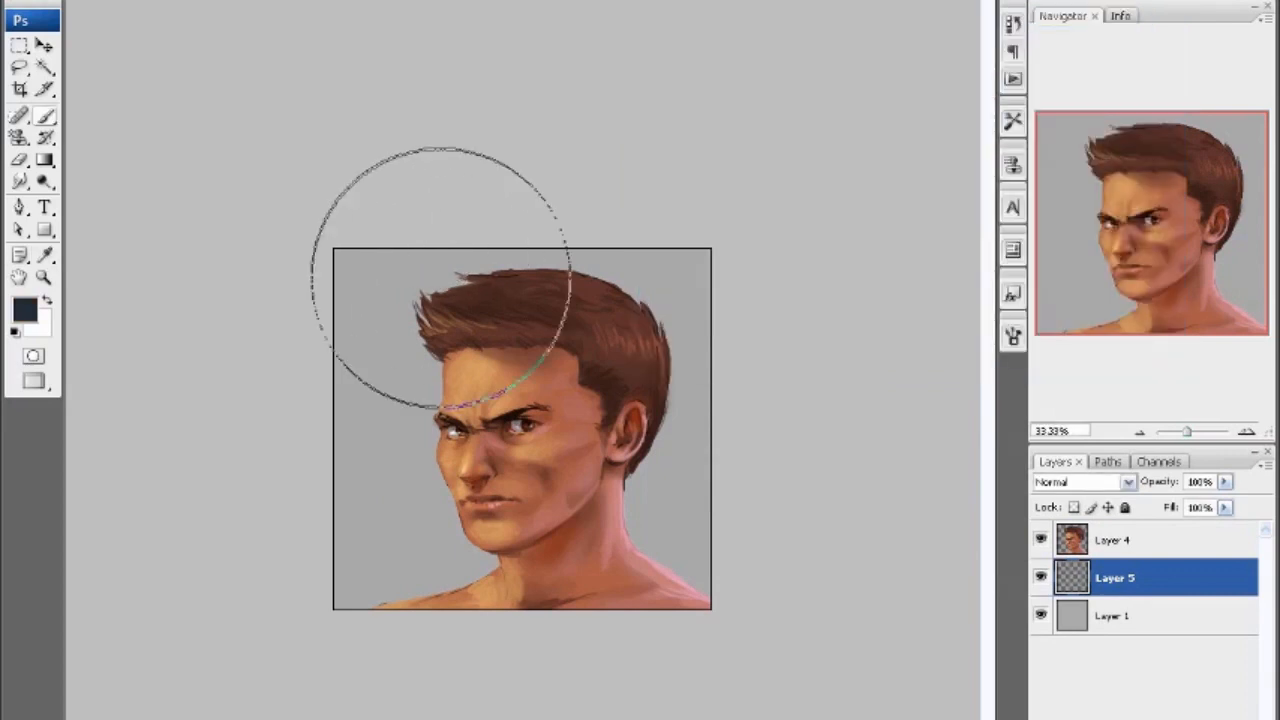
key("bracketleft")
key("bracketleft")
key("bracketleft")
key("bracketleft")
mouse_move(462, 215)
left_mouse_down()
mouse_move(560, 490)
mouse_move(560, 578)
mouse_move(500, 270)
mouse_move(600, 530)
left_mouse_up()
- Mix a golden tan and paint a soft vertical glow on the background in front of the face
left_click(25, 310)
left_click_drag(928, 278, 928, 298)
left_click(806, 129)
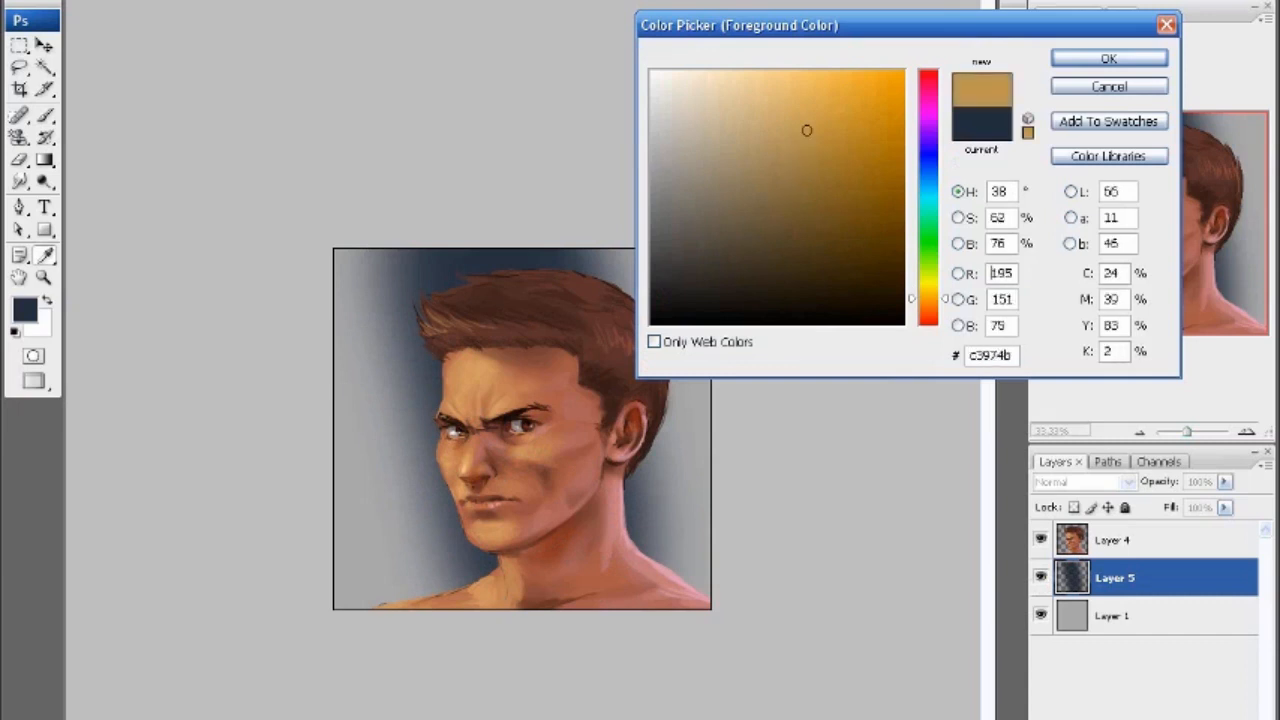
key("Return")
left_click_drag(344, 308, 389, 651)
- Sample the dark blue beside the hair and extend it around the head, blending it into the tan and grey areas
left_click(25, 310)
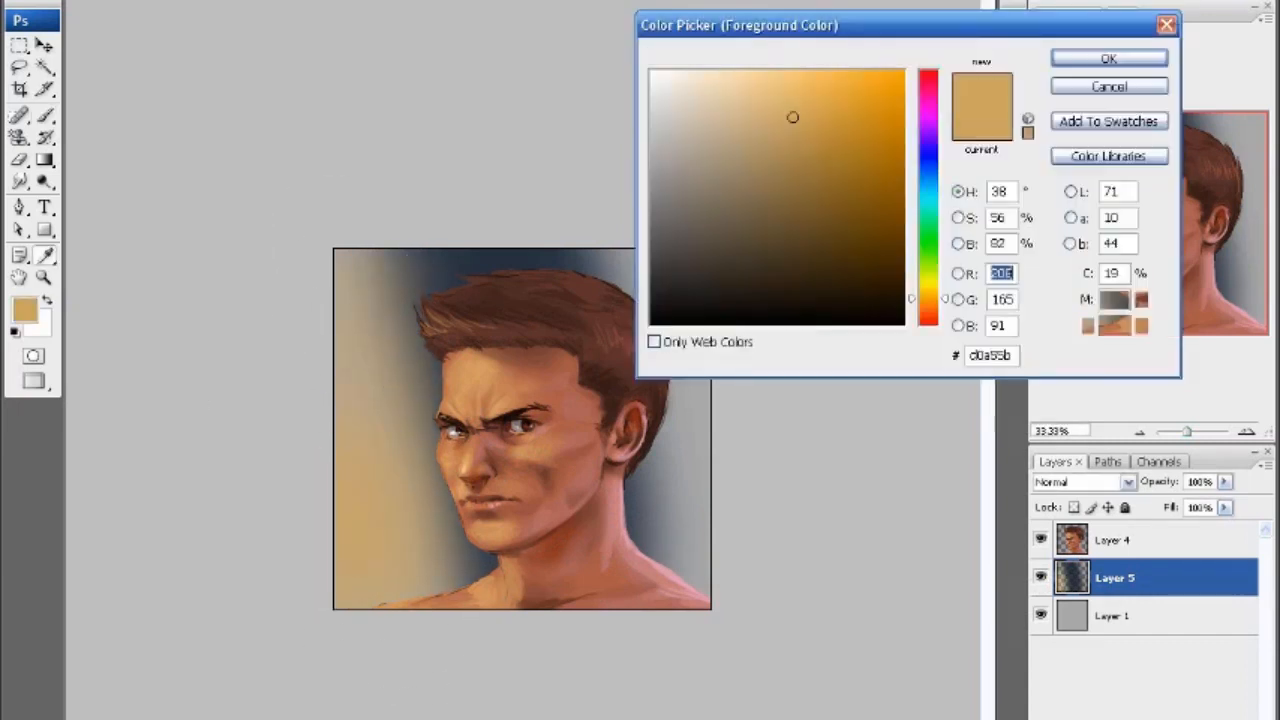
left_click(440, 268)
key("Return")
mouse_move(400, 285)
left_mouse_down()
mouse_move(398, 401)
mouse_move(522, 612)
mouse_move(466, 513)
left_mouse_up()
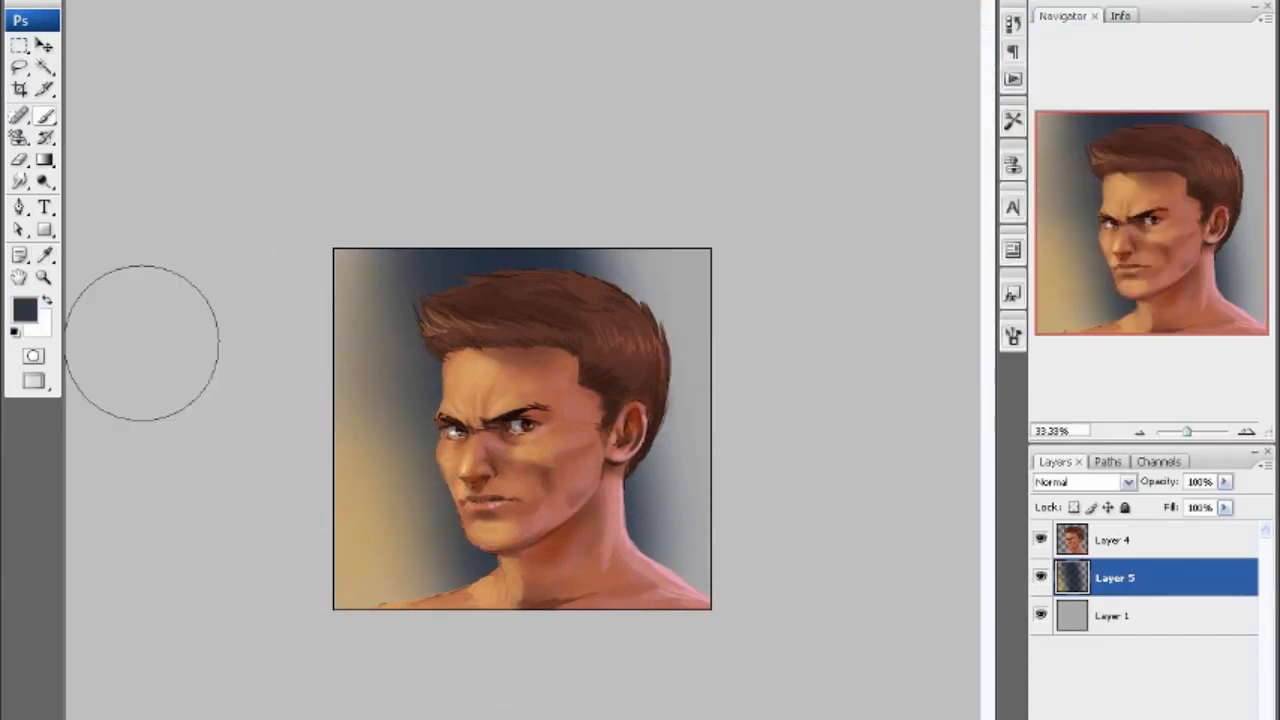
mouse_move(579, 257)
left_mouse_down()
mouse_move(605, 220)
mouse_move(648, 582)
mouse_move(610, 318)
mouse_move(600, 347)
mouse_move(622, 452)
mouse_move(638, 406)
left_mouse_up()
mouse_move(390, 262)
left_mouse_down()
mouse_move(462, 500)
mouse_move(483, 497)
left_mouse_up()
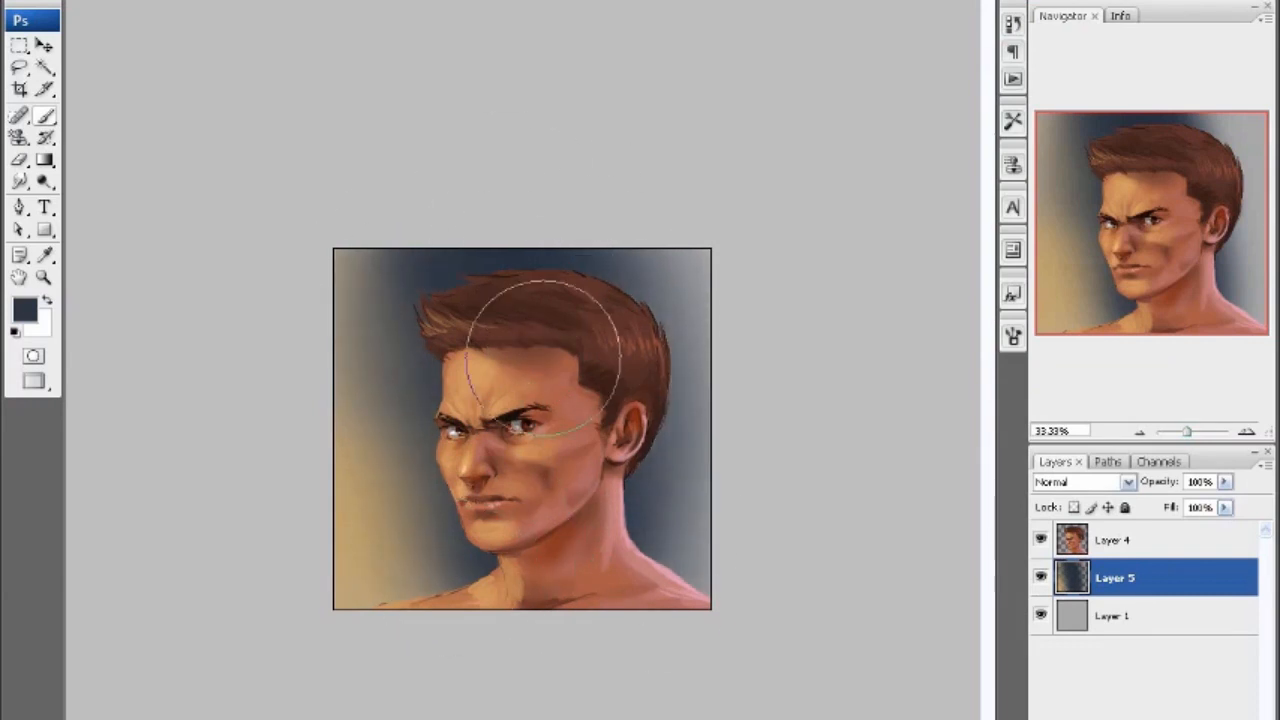
- Add an empty layer above the portrait layer and switch to a small hard-edged brush preset
key("ctrl+plus")
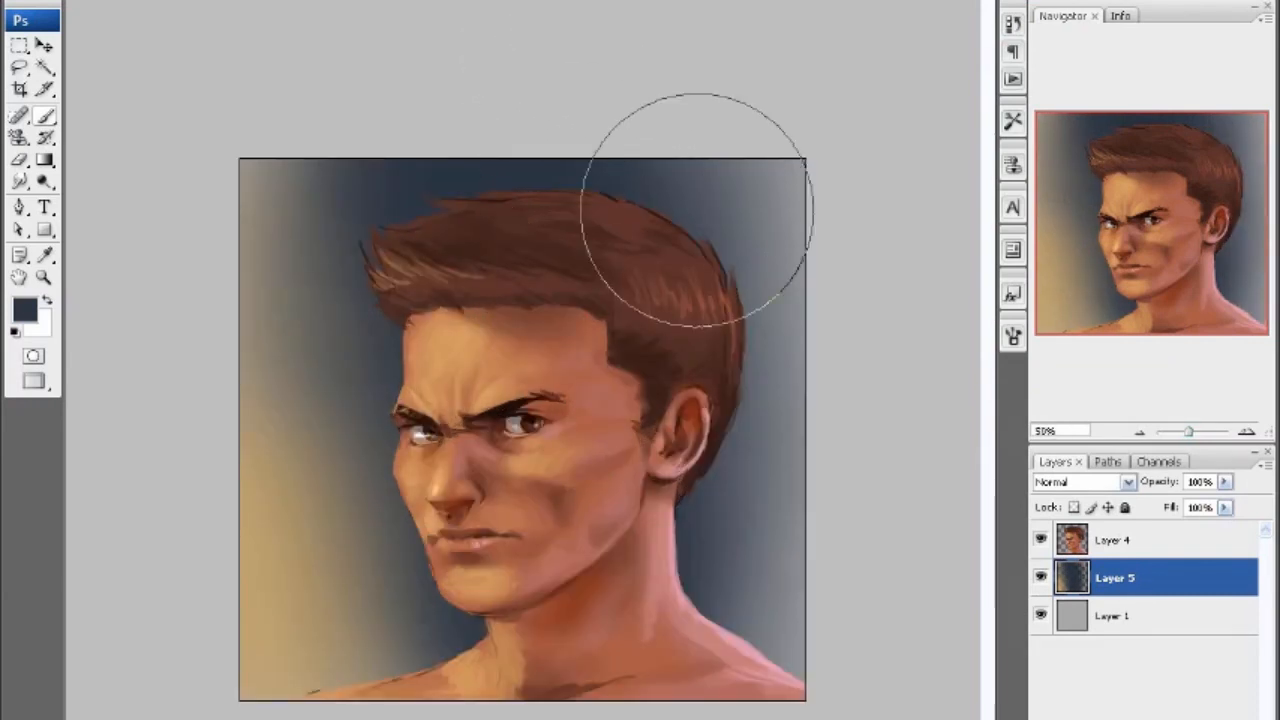
left_click(1112, 540)
key("ctrl+shift+alt+n")
key("x")
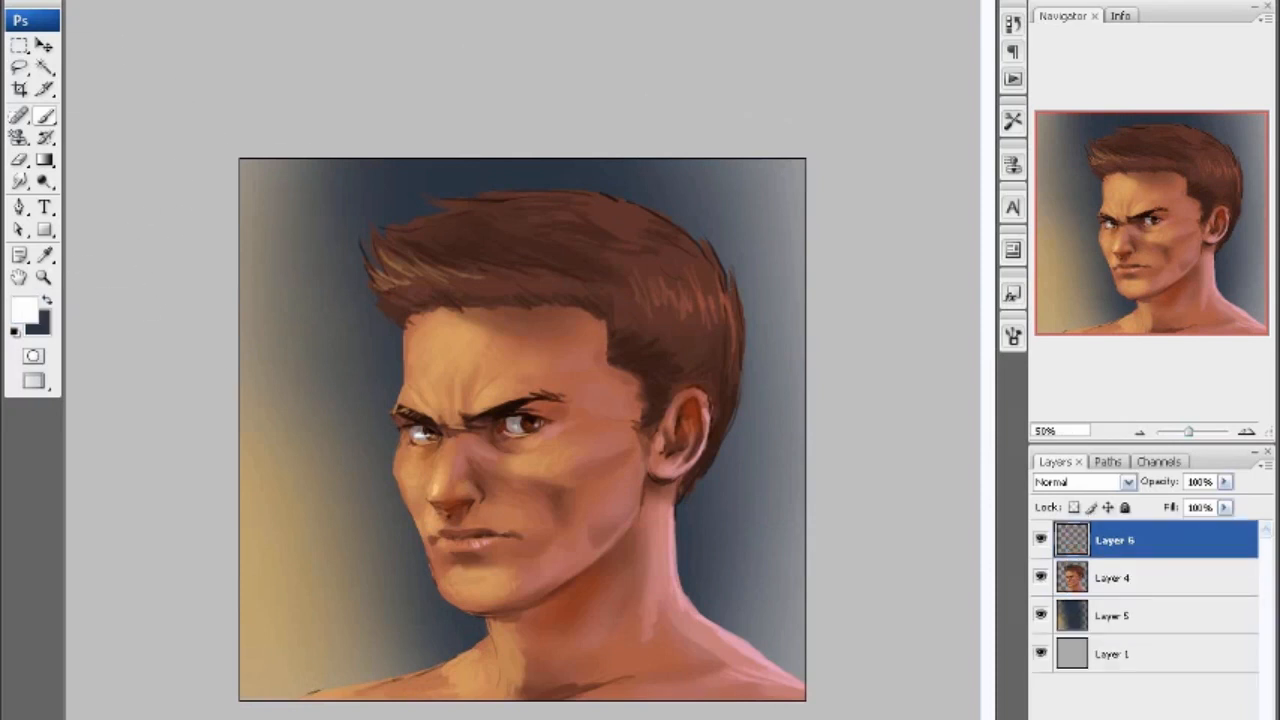
left_click(88, 2)
double_click(102, 124)
- Mix a light peach orange and draw a small smiley face on the background in front of the forehead
left_click(25, 310)
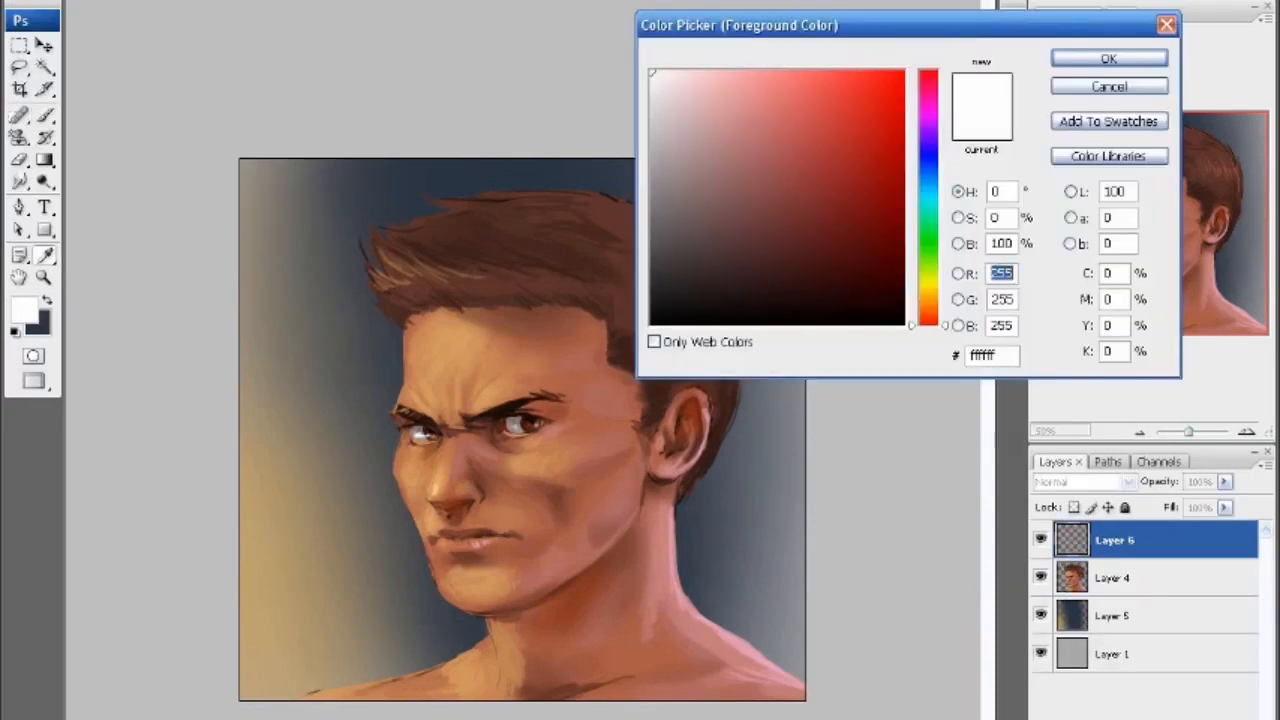
left_click(928, 302)
left_click(777, 74)
left_click(1108, 57)
mouse_move(312, 348)
left_mouse_down()
mouse_move(315, 367)
mouse_move(330, 365)
left_mouse_up()
left_click_drag(306, 386, 345, 371)
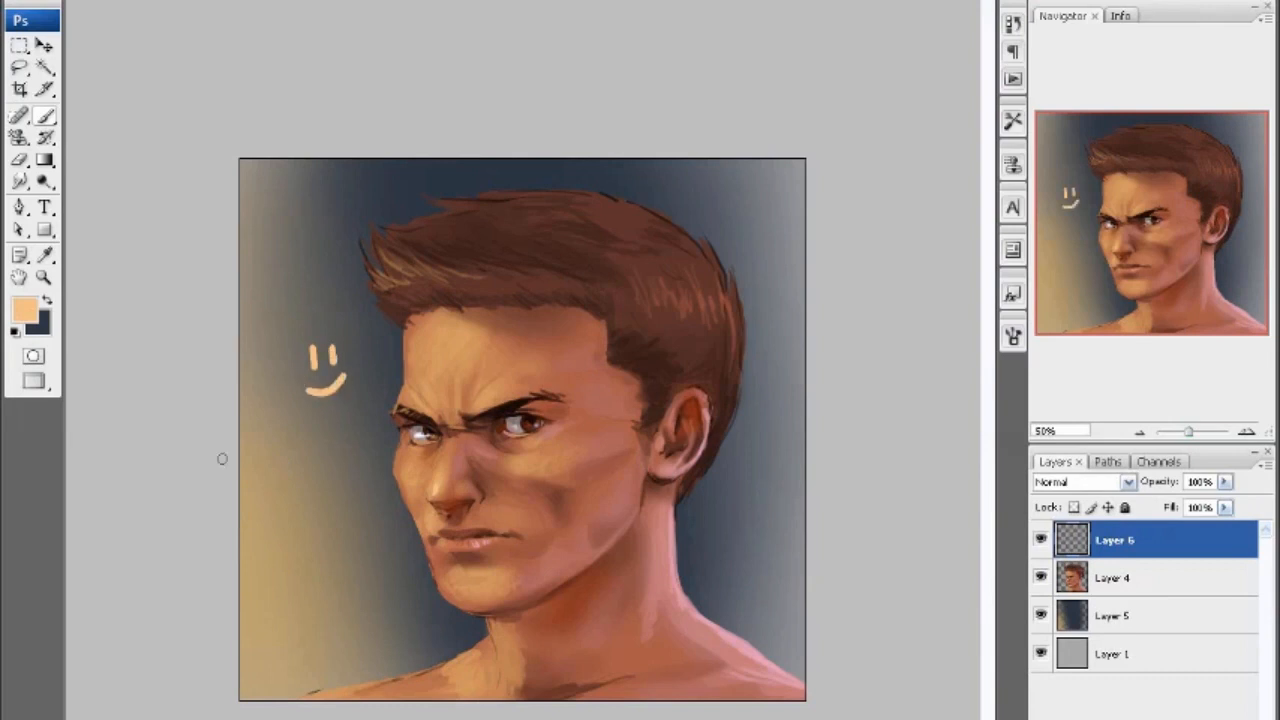